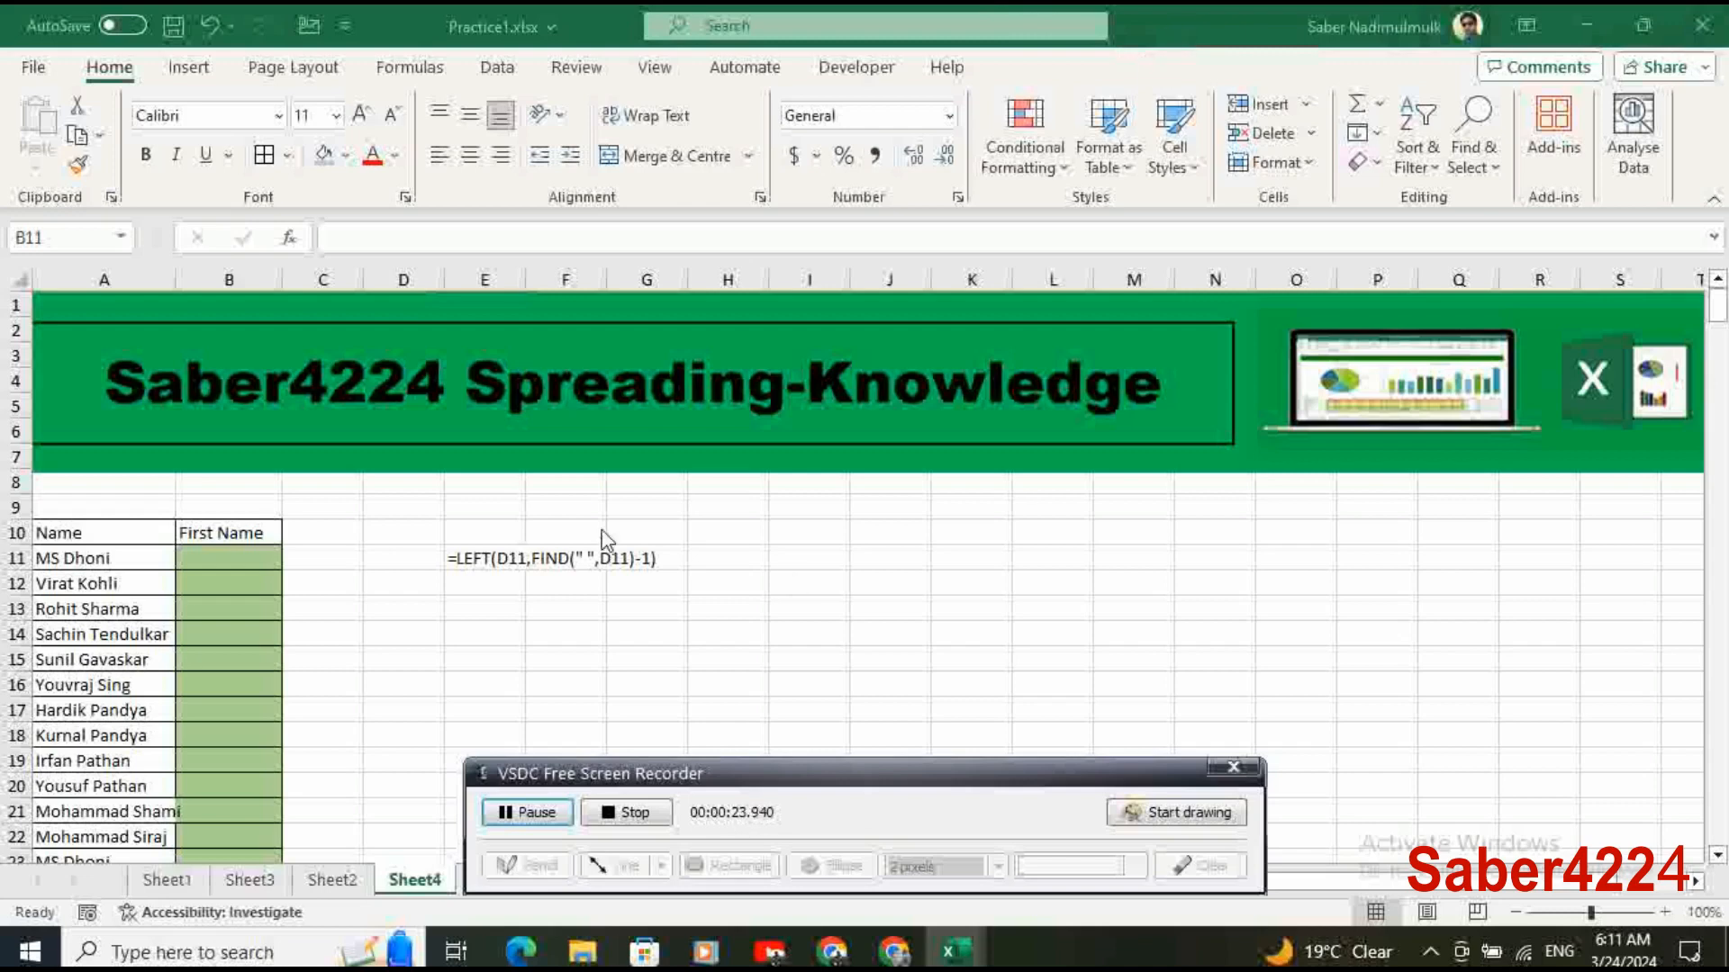
{"action": "left_click", "coordinate": [414, 567]}
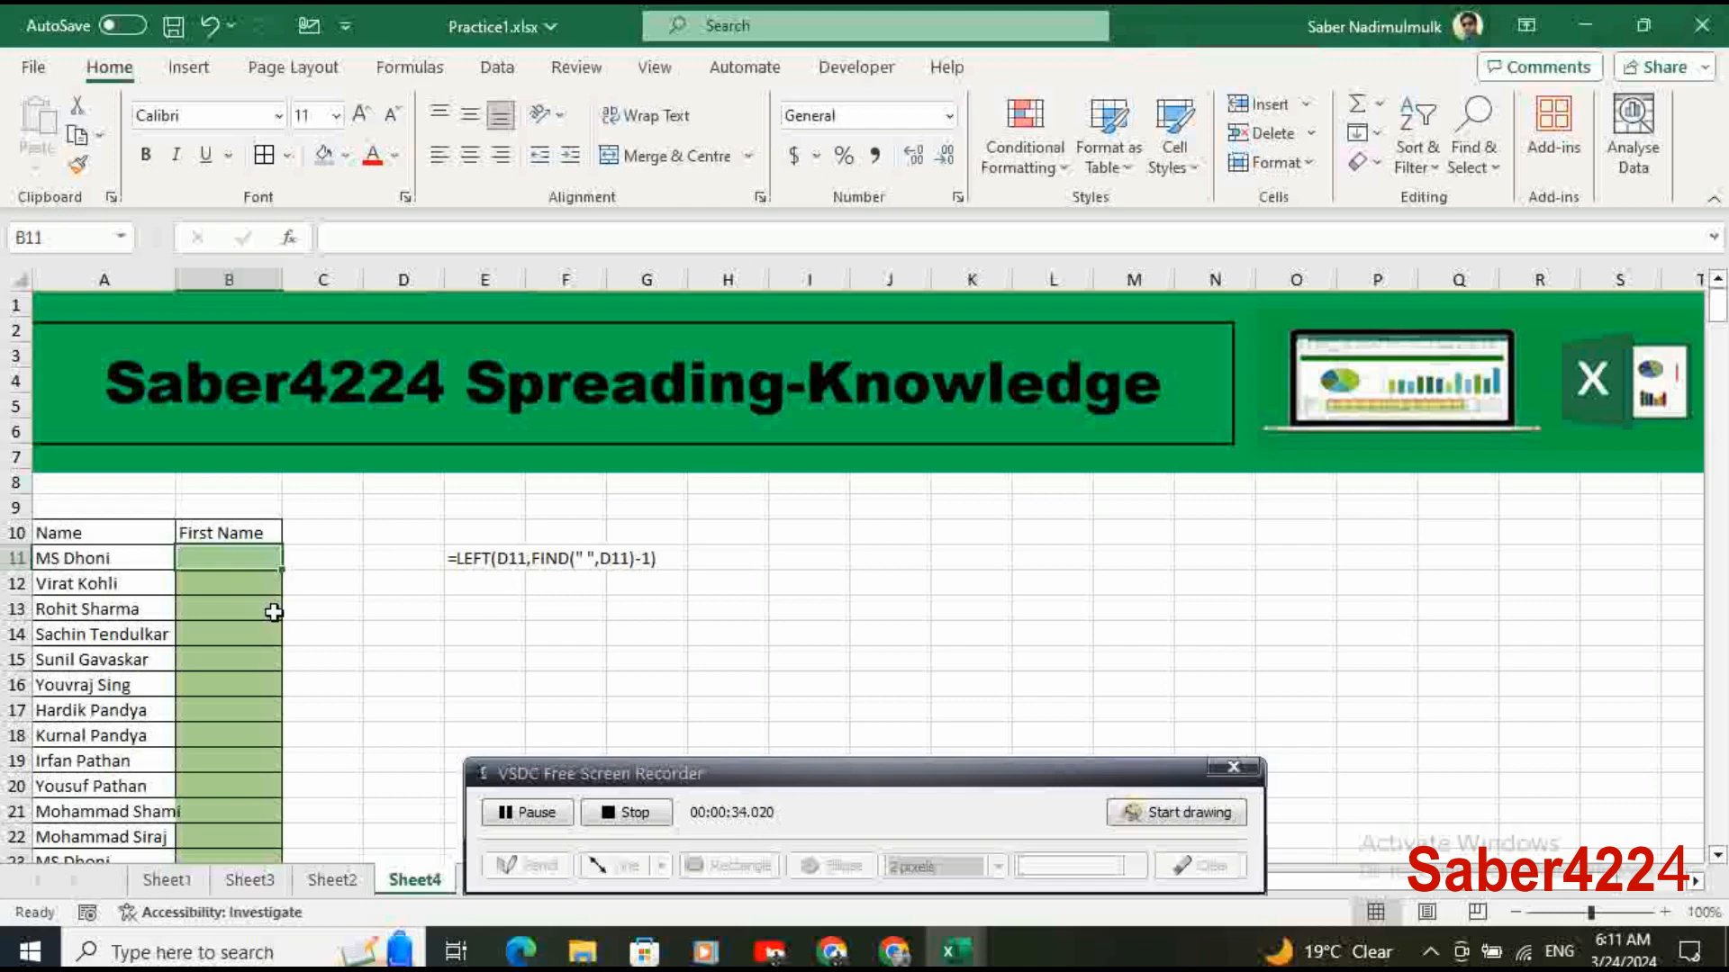
{"action": "left_click", "coordinate": [401, 556]}
{"action": "left_click", "coordinate": [311, 560]}
{"action": "left_click", "coordinate": [261, 561]}
{"action": "left_click", "coordinate": [417, 559]}
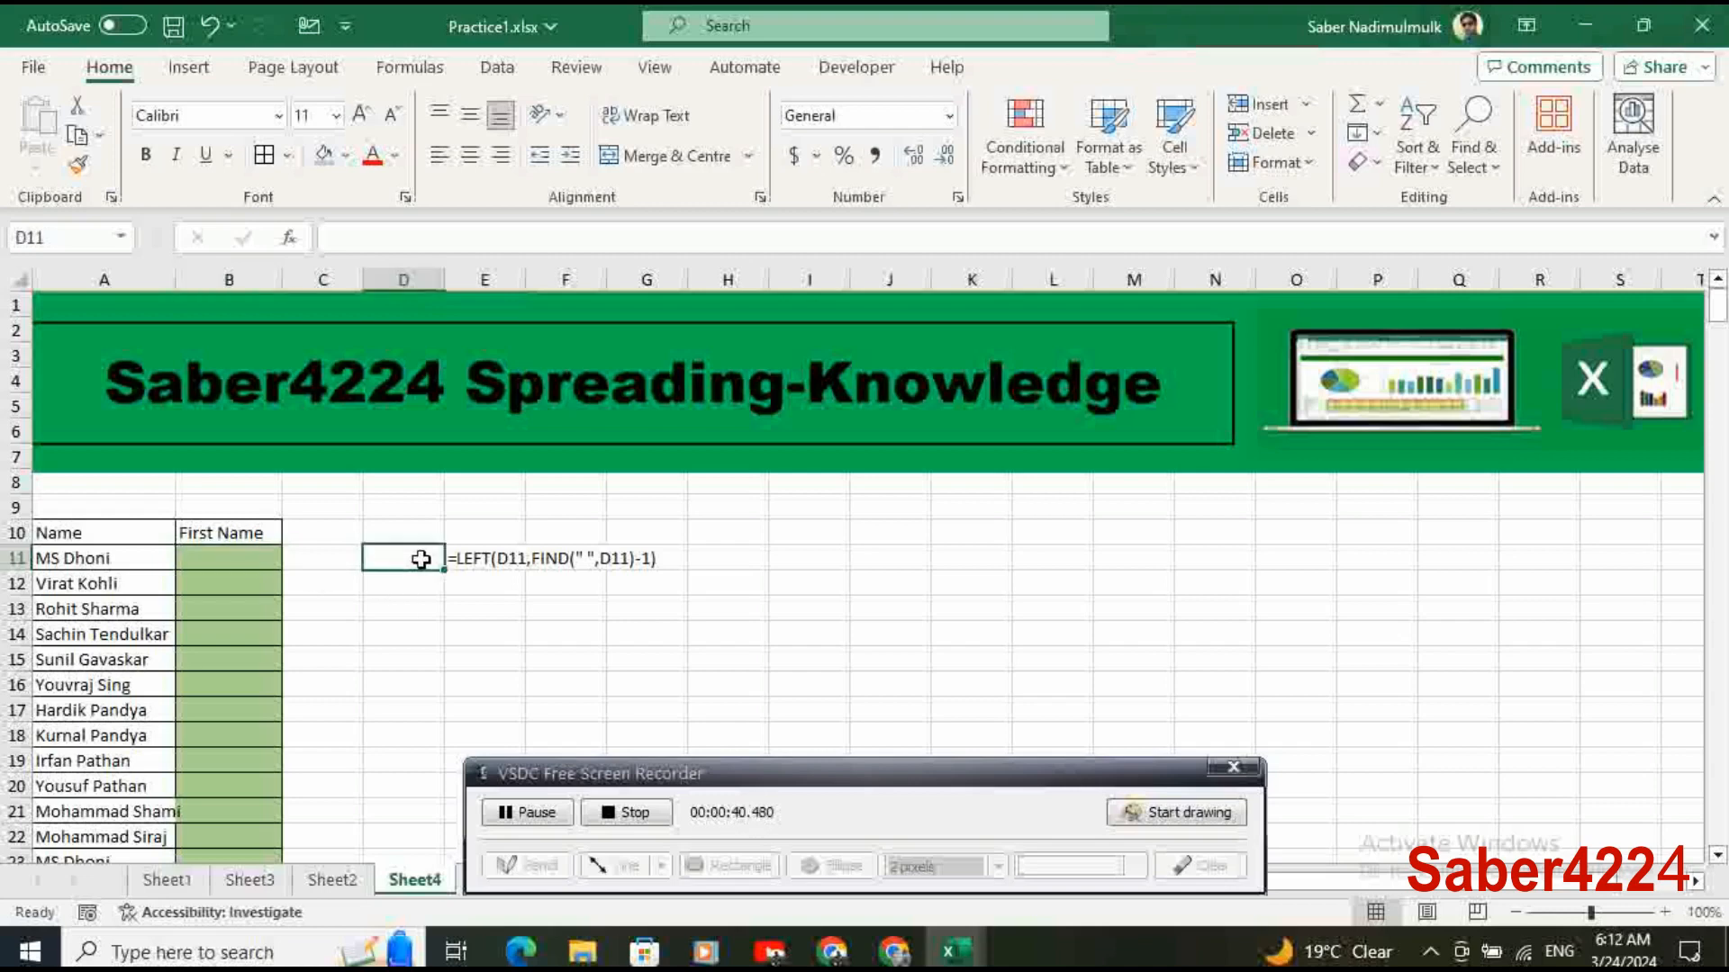
{"action": "left_click", "coordinate": [271, 564]}
{"action": "left_click", "coordinate": [320, 559]}
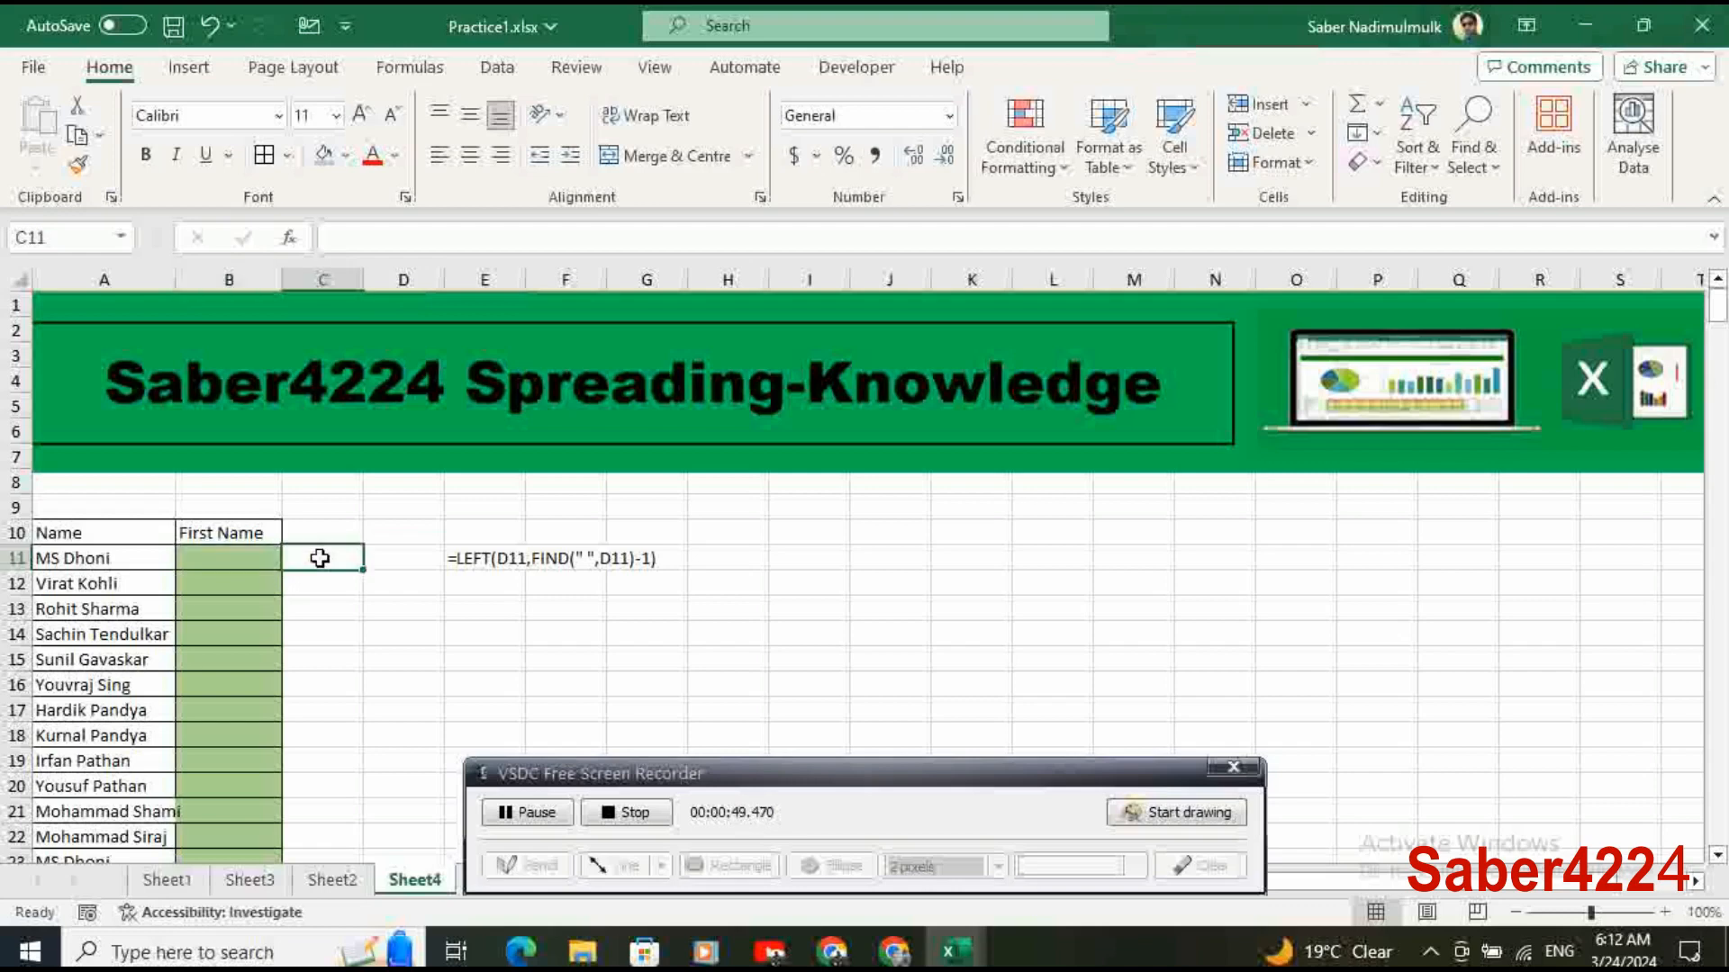
{"action": "left_click", "coordinate": [251, 559]}
{"action": "left_click", "coordinate": [345, 567]}
{"action": "left_click", "coordinate": [396, 563]}
{"action": "left_click", "coordinate": [272, 559]}
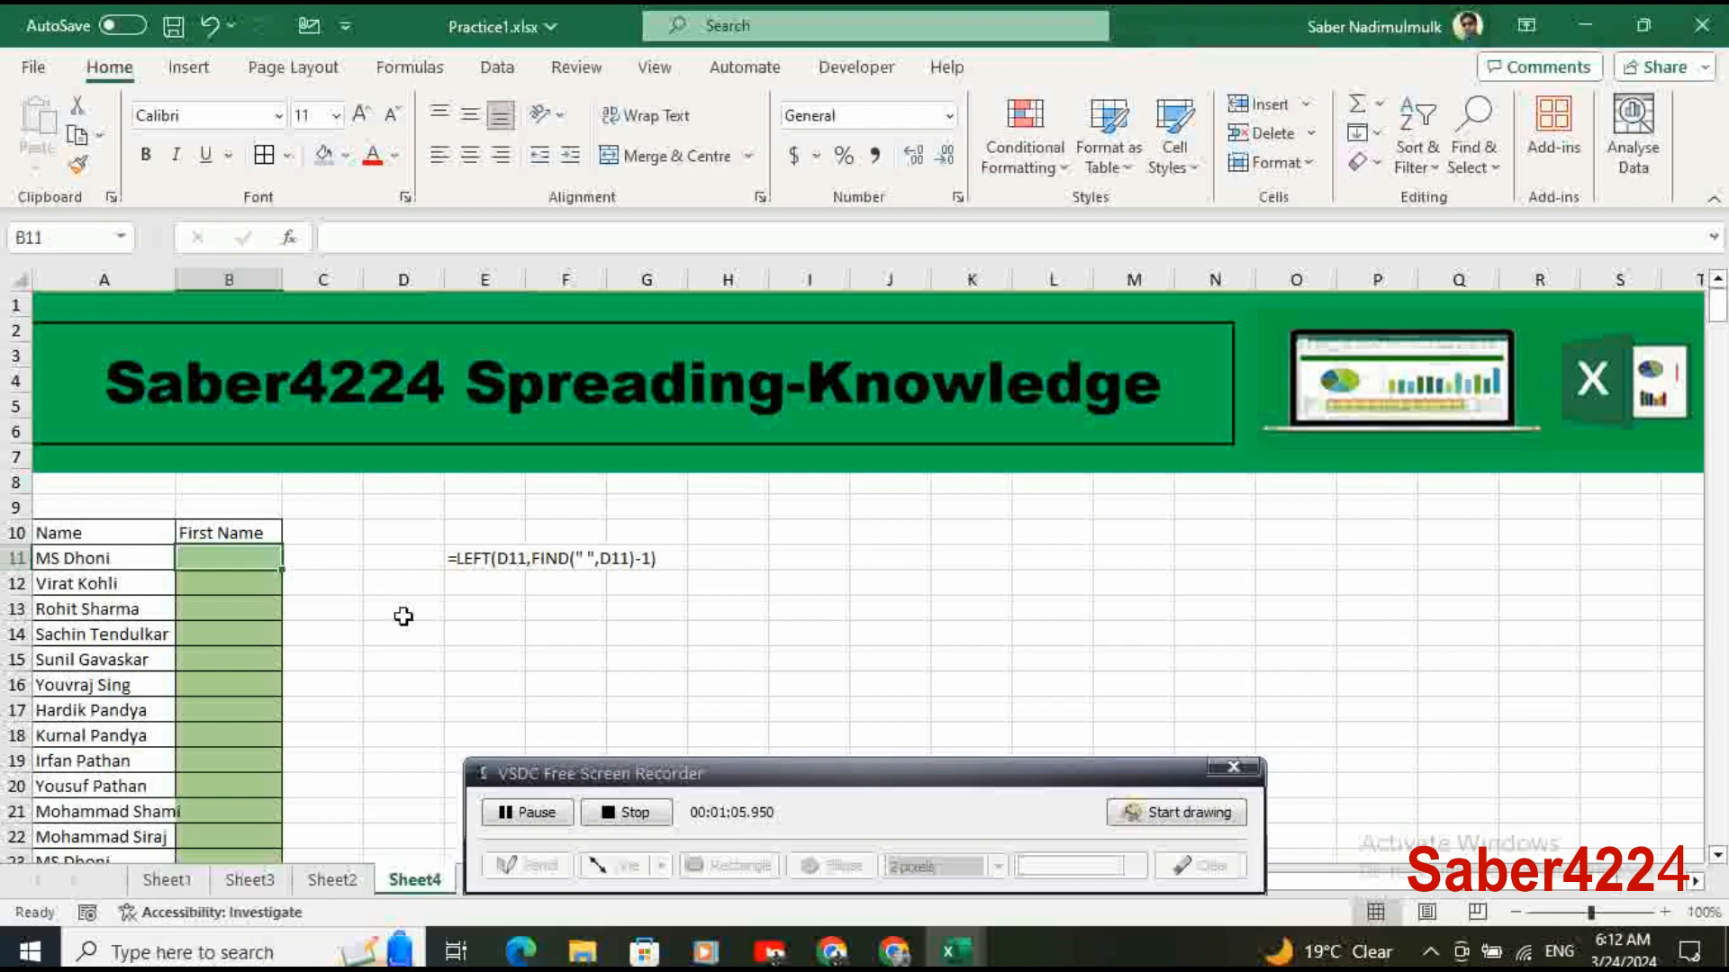
Examine how far the list of full names in column A extends, from its header to its last row.
{"action": "key", "text": "Left"}
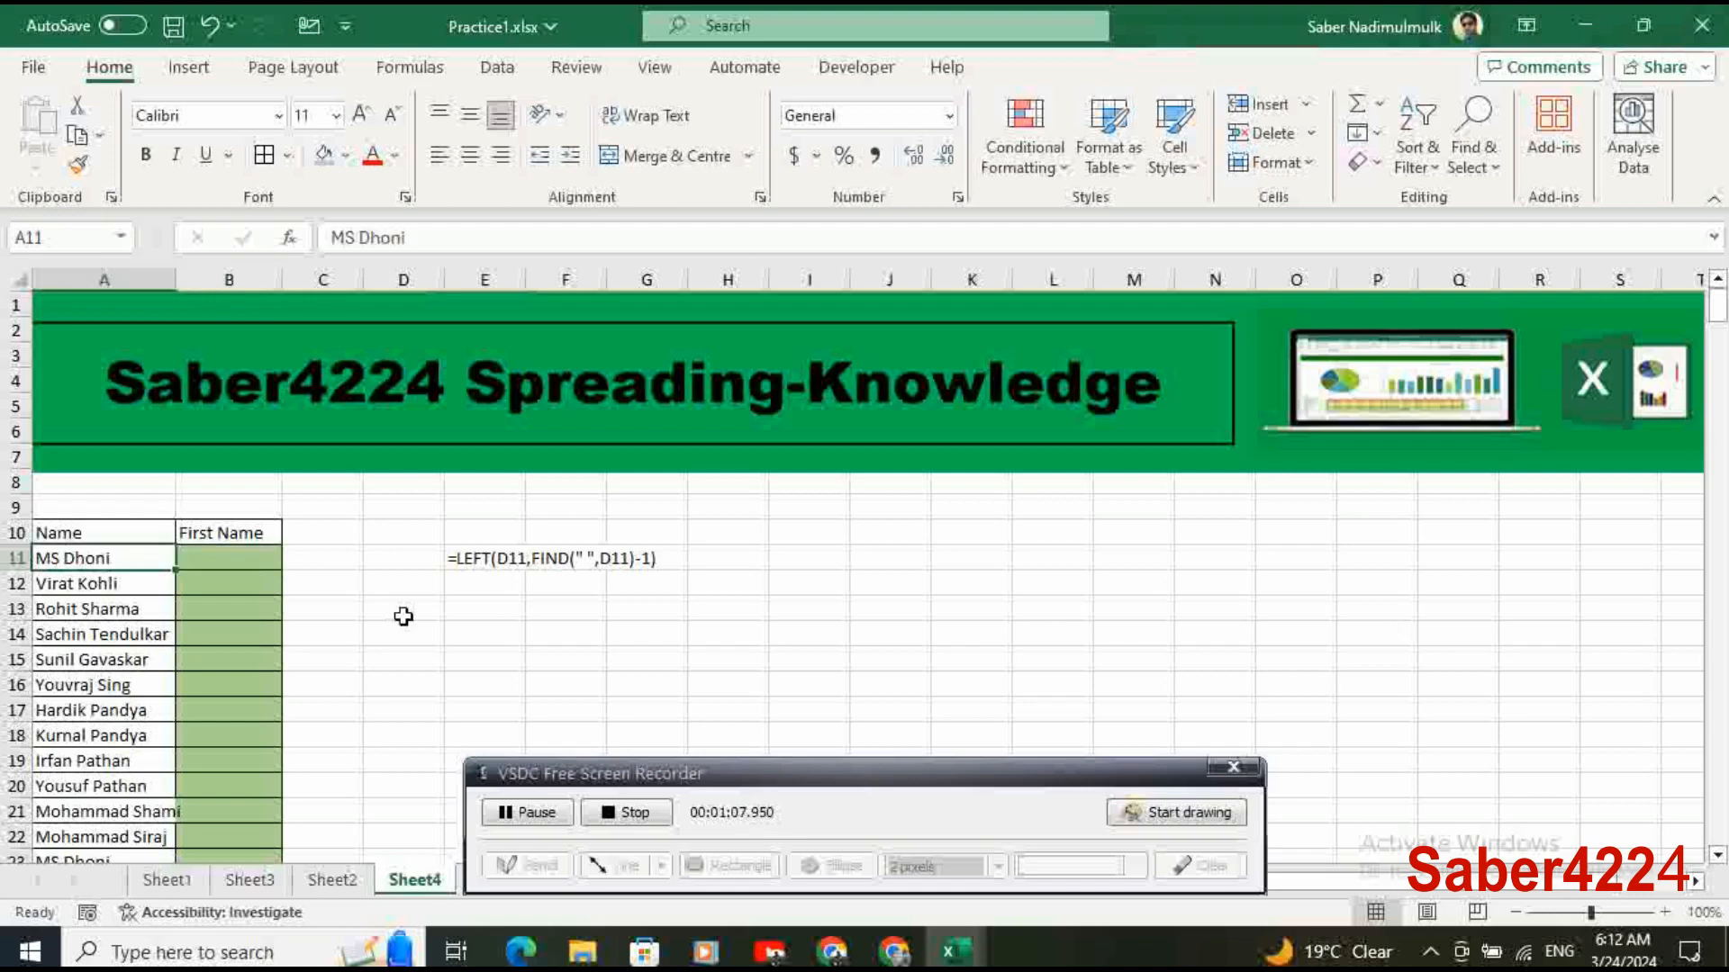
{"action": "key", "text": "Up"}
{"action": "key", "text": "Down"}
{"action": "key", "text": "ctrl+Down"}
{"action": "key", "text": "ctrl+Up"}
{"action": "key", "text": "ctrl+Up"}
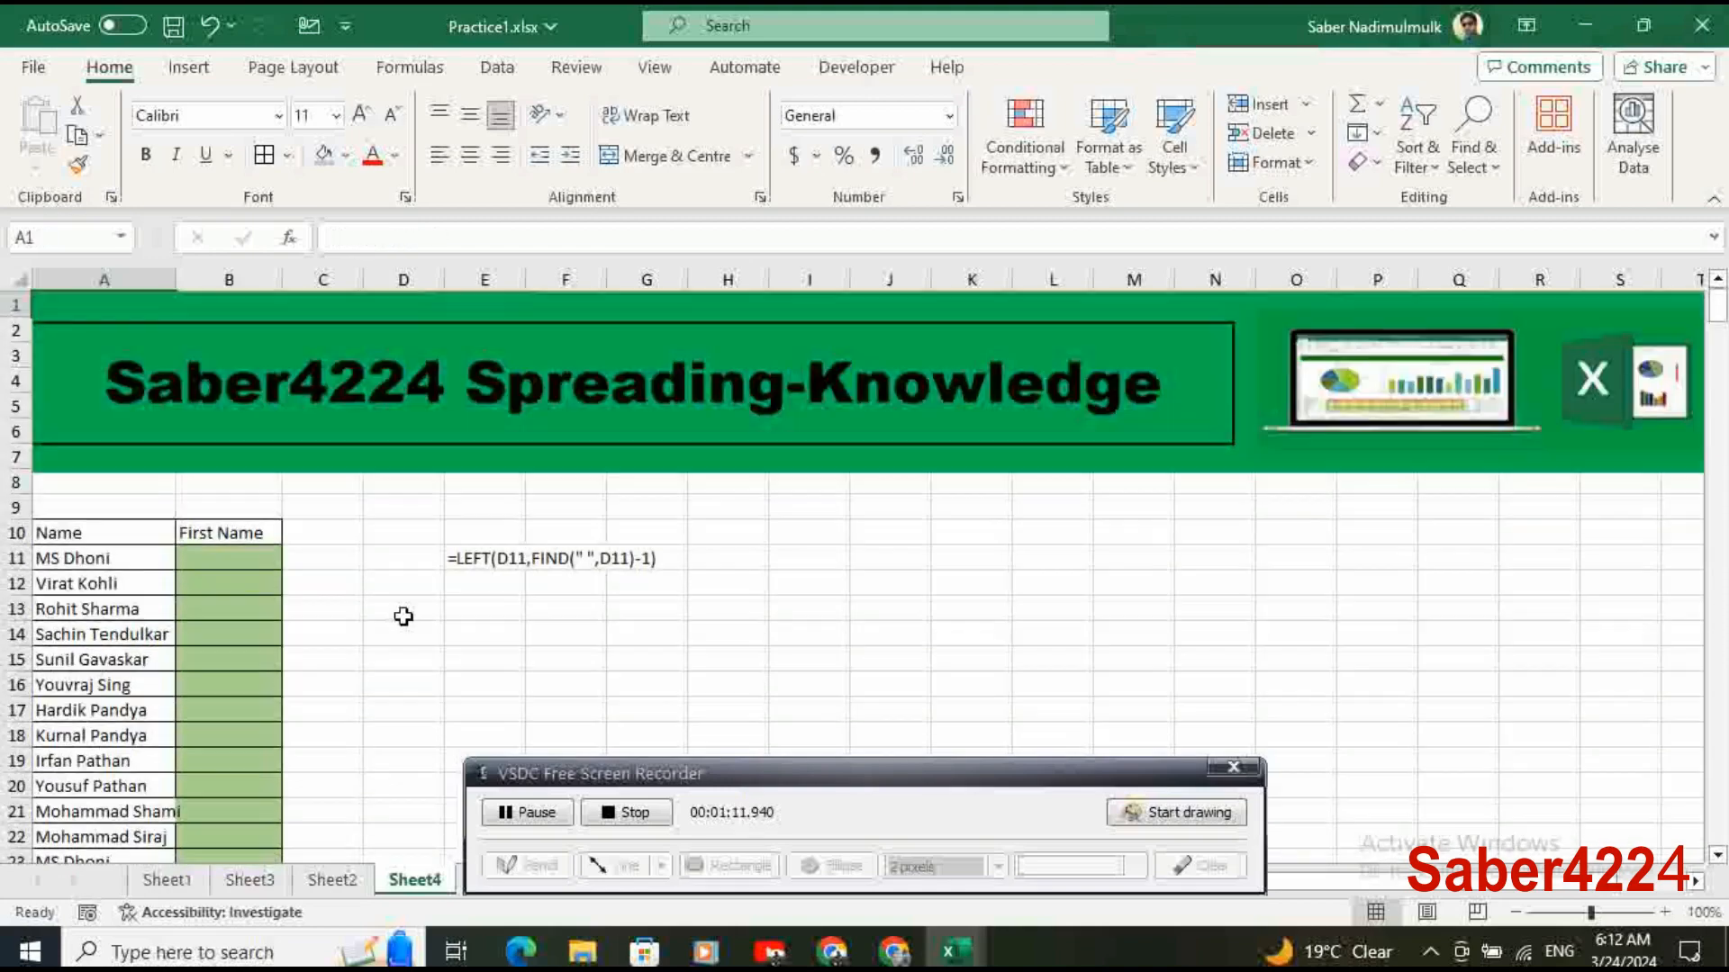
{"action": "key", "text": "ctrl+Down"}
{"action": "key", "text": "ctrl+Down"}
{"action": "key", "text": "ctrl+Up"}
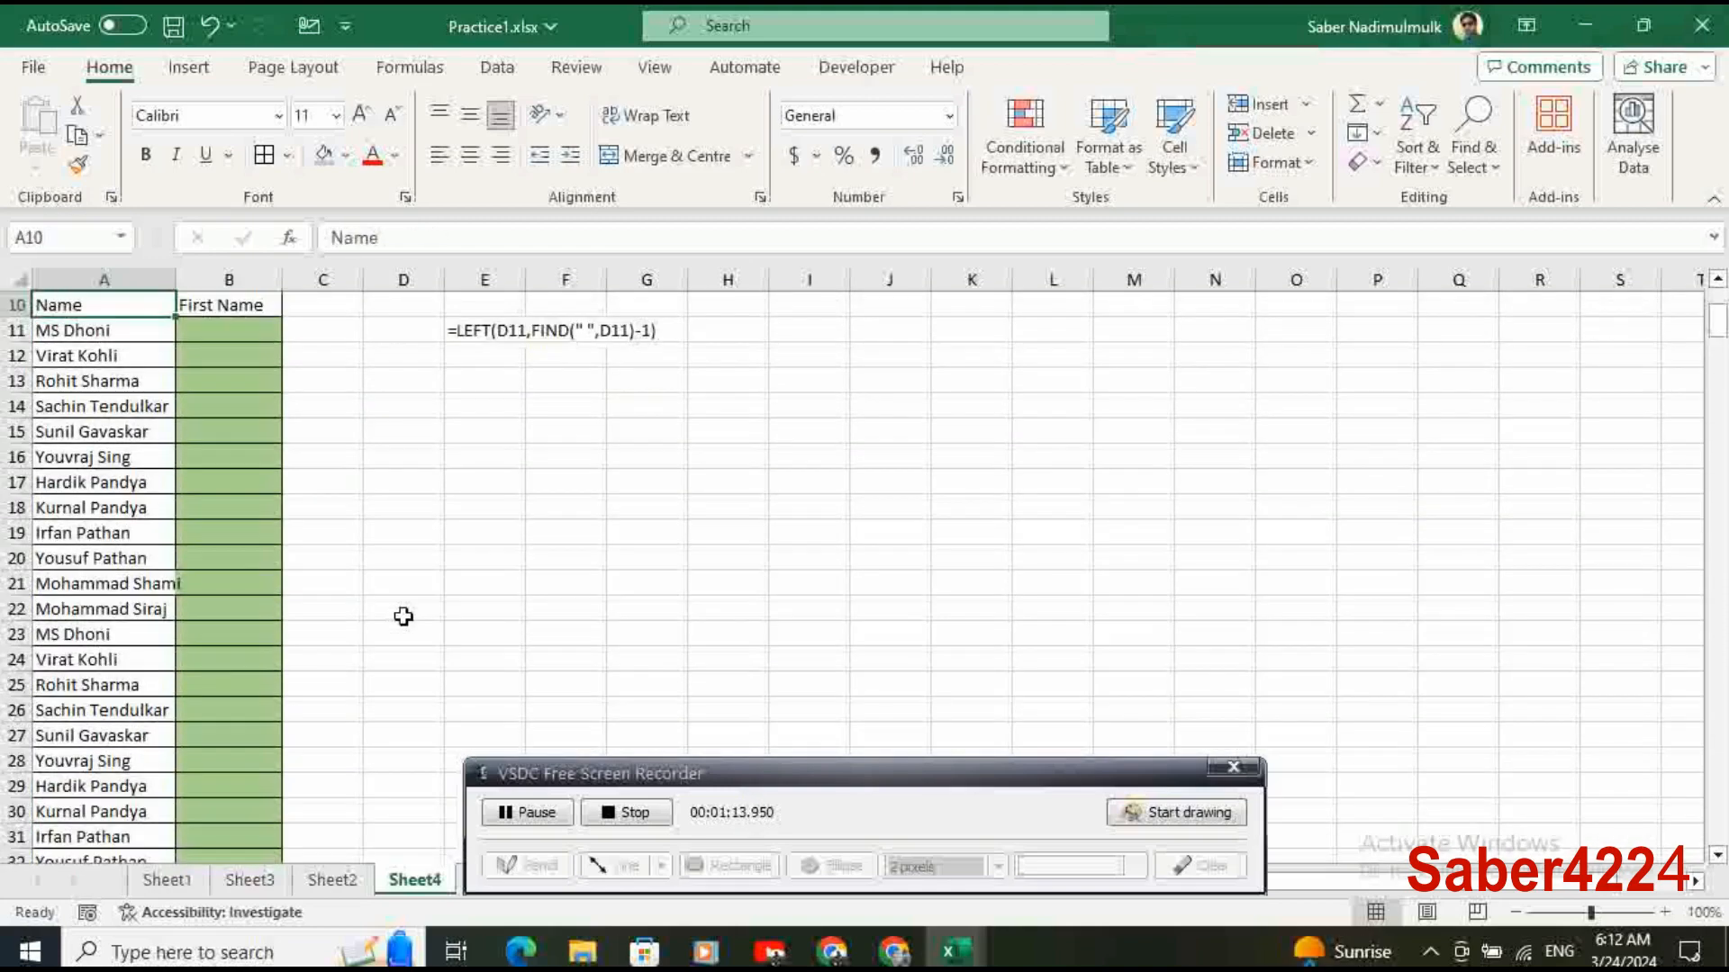
{"action": "scroll", "coordinate": [403, 616], "scroll_direction": "up", "scroll_amount": 3}
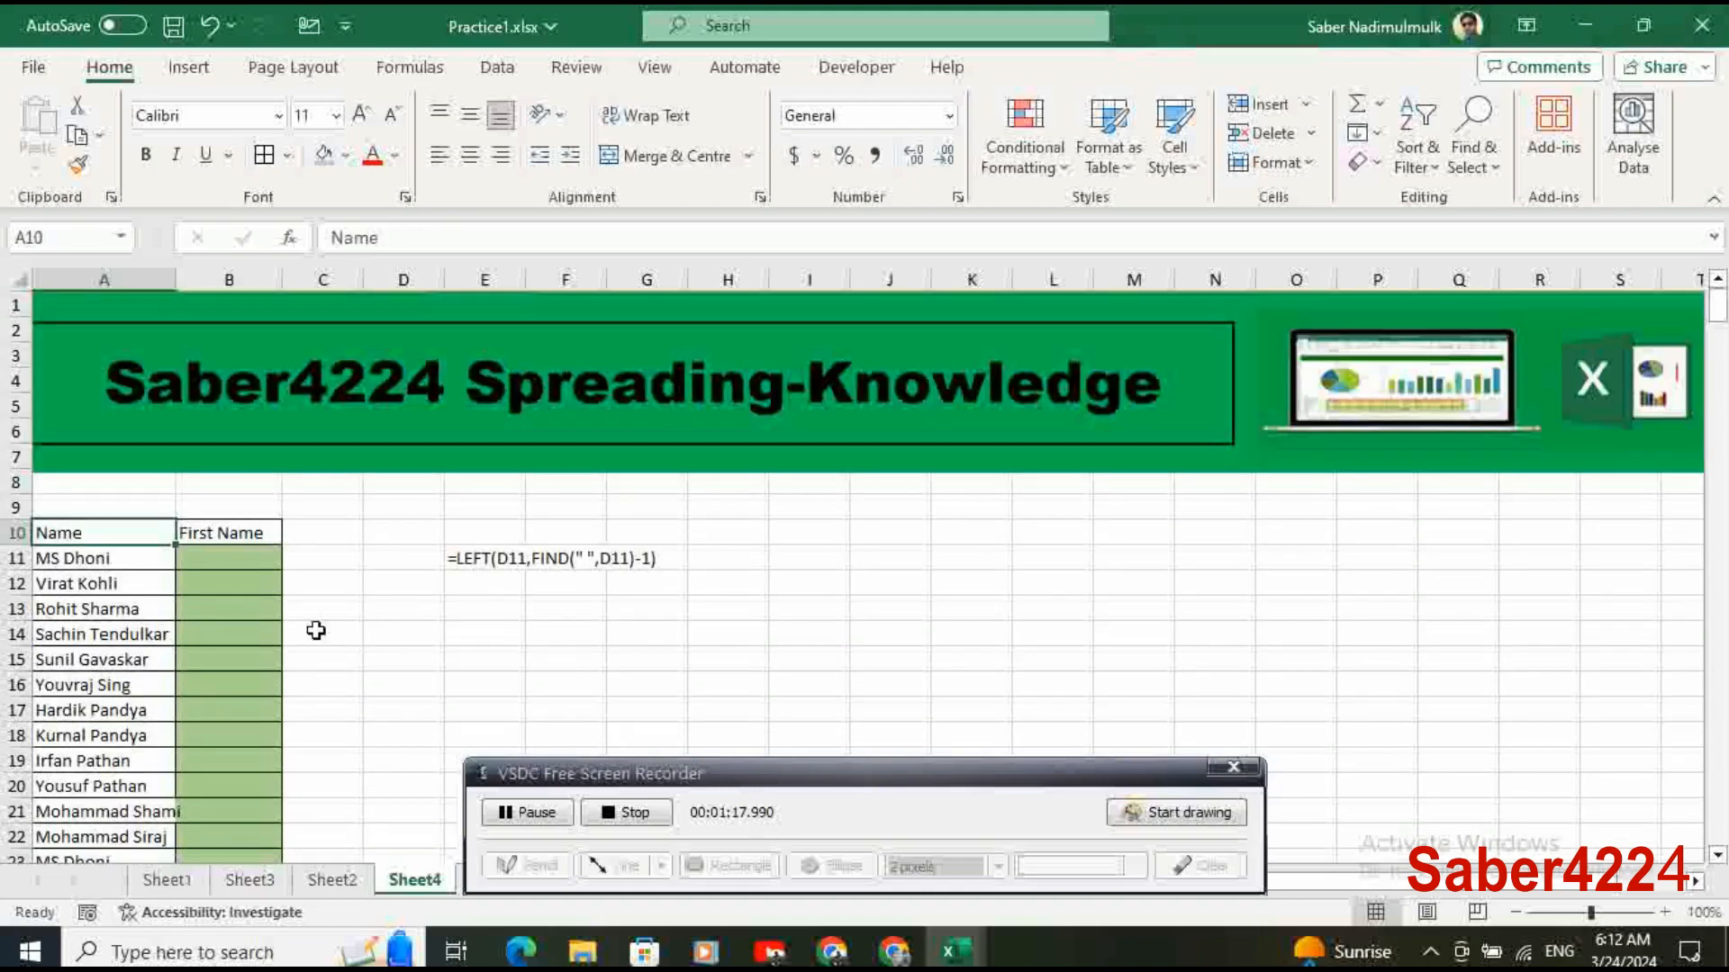
Enter the formula =LEFT(A11) in cell B11, the first entry under First Name.
{"action": "left_click", "coordinate": [257, 560]}
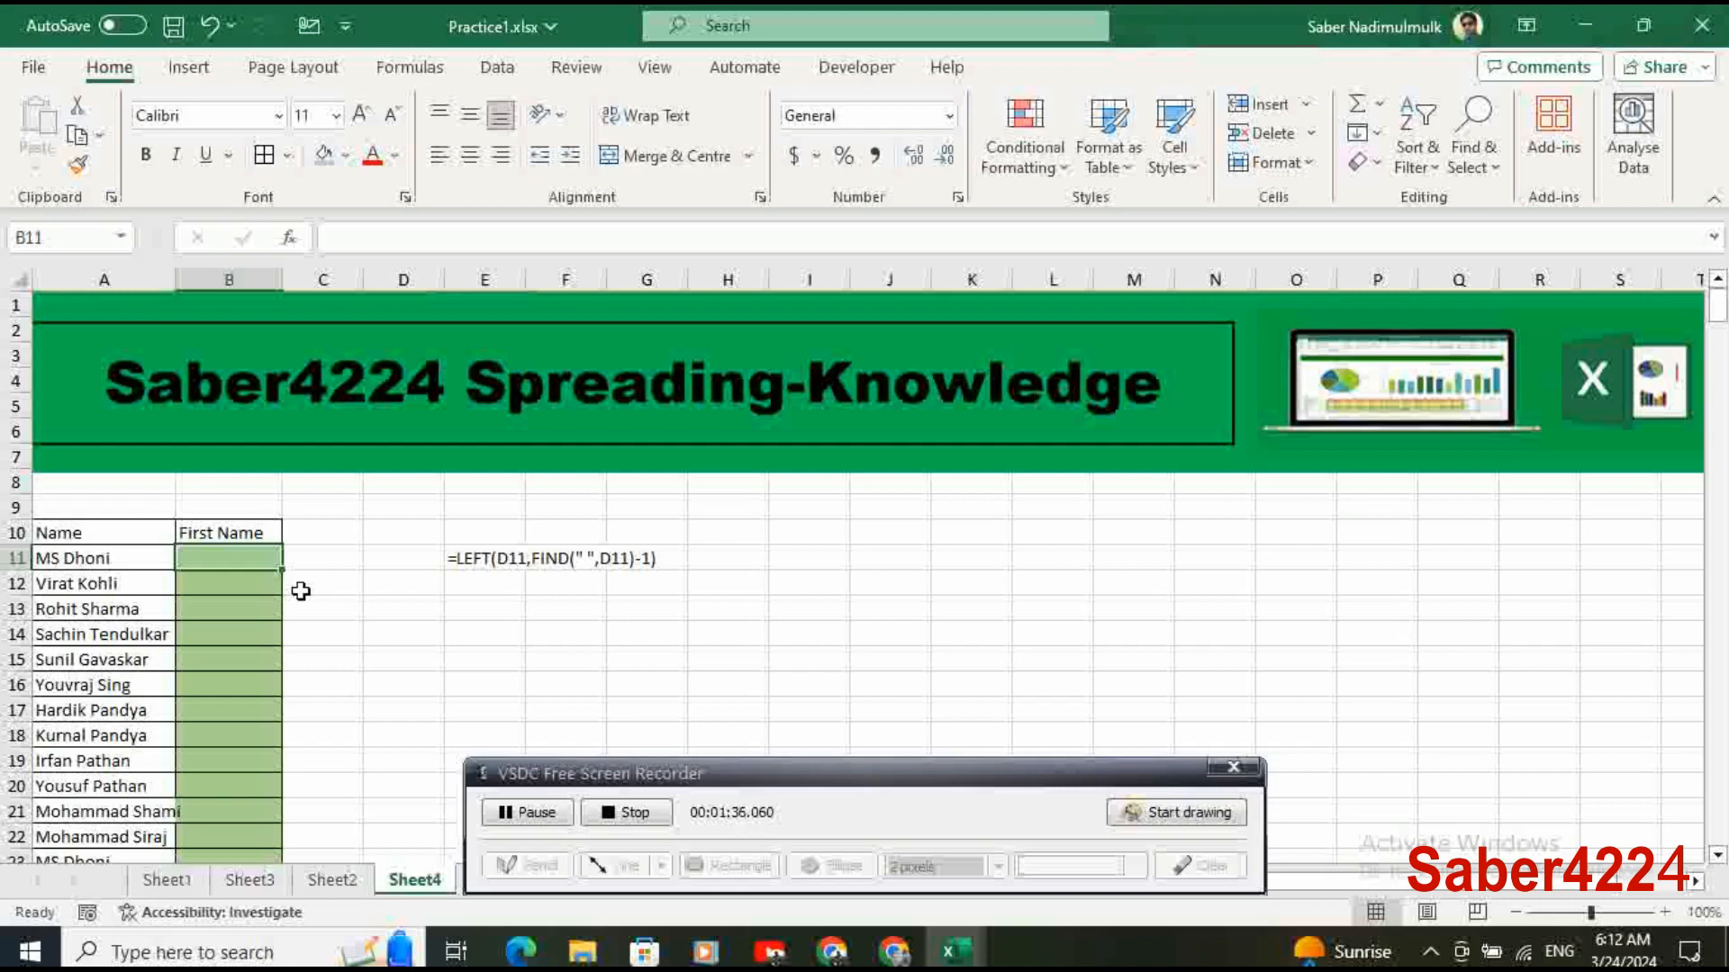
{"action": "type", "text": "="}
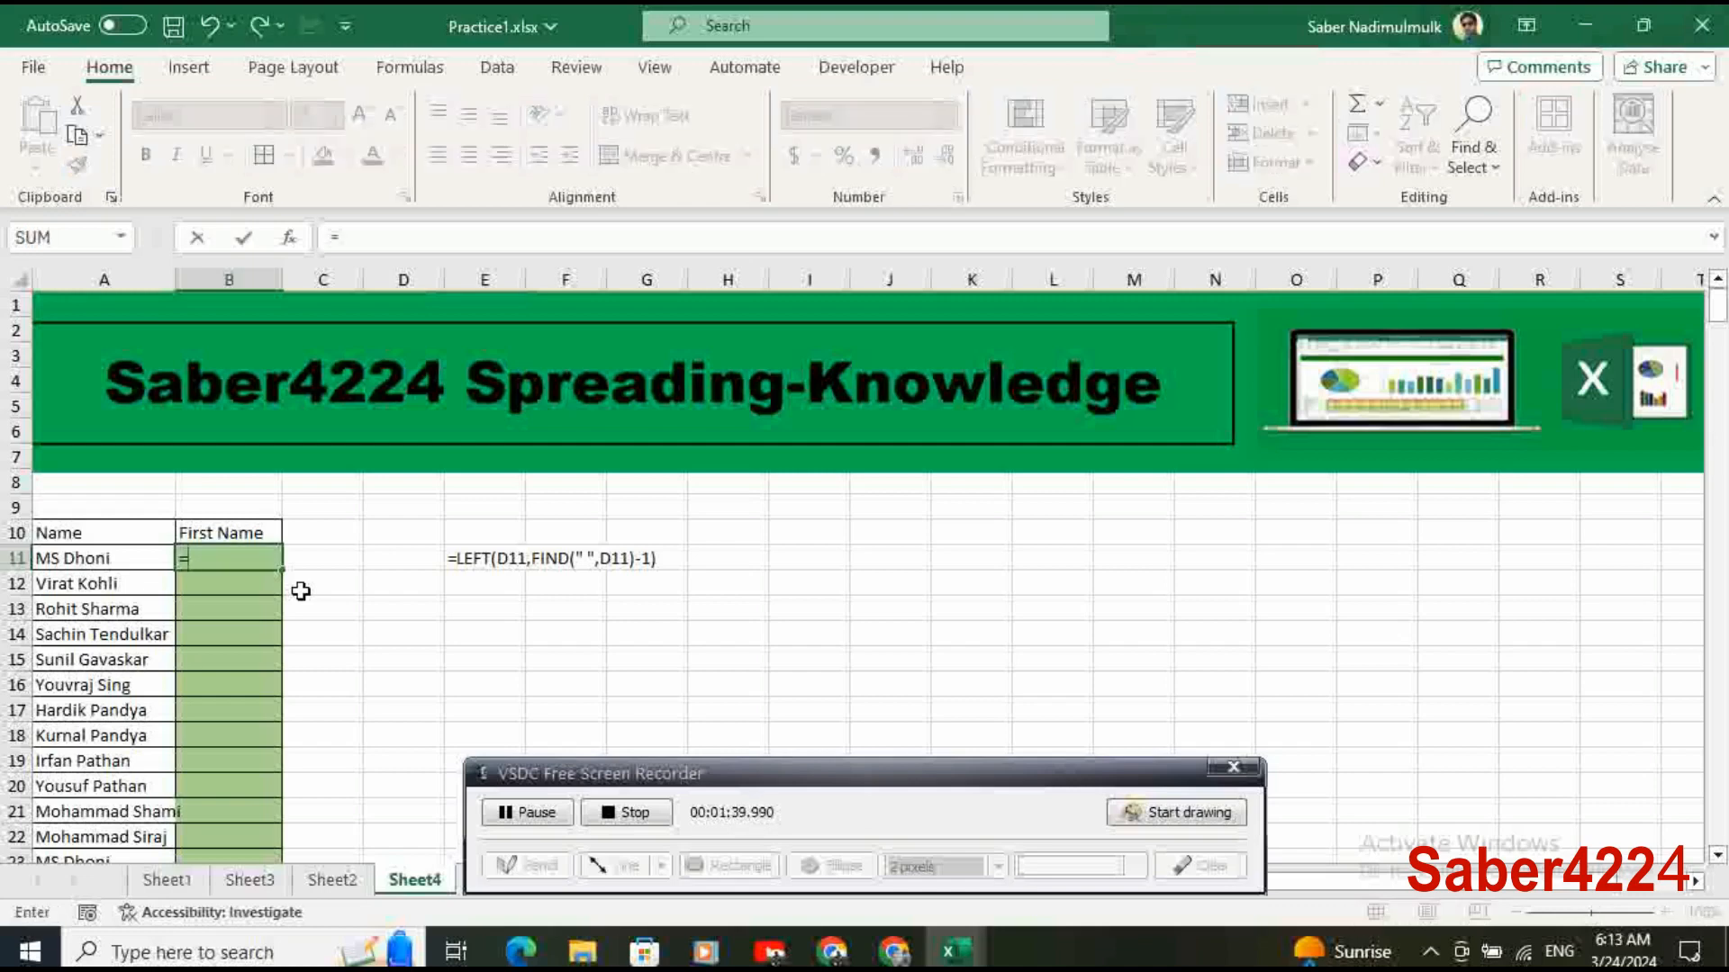
{"action": "type", "text": "l"}
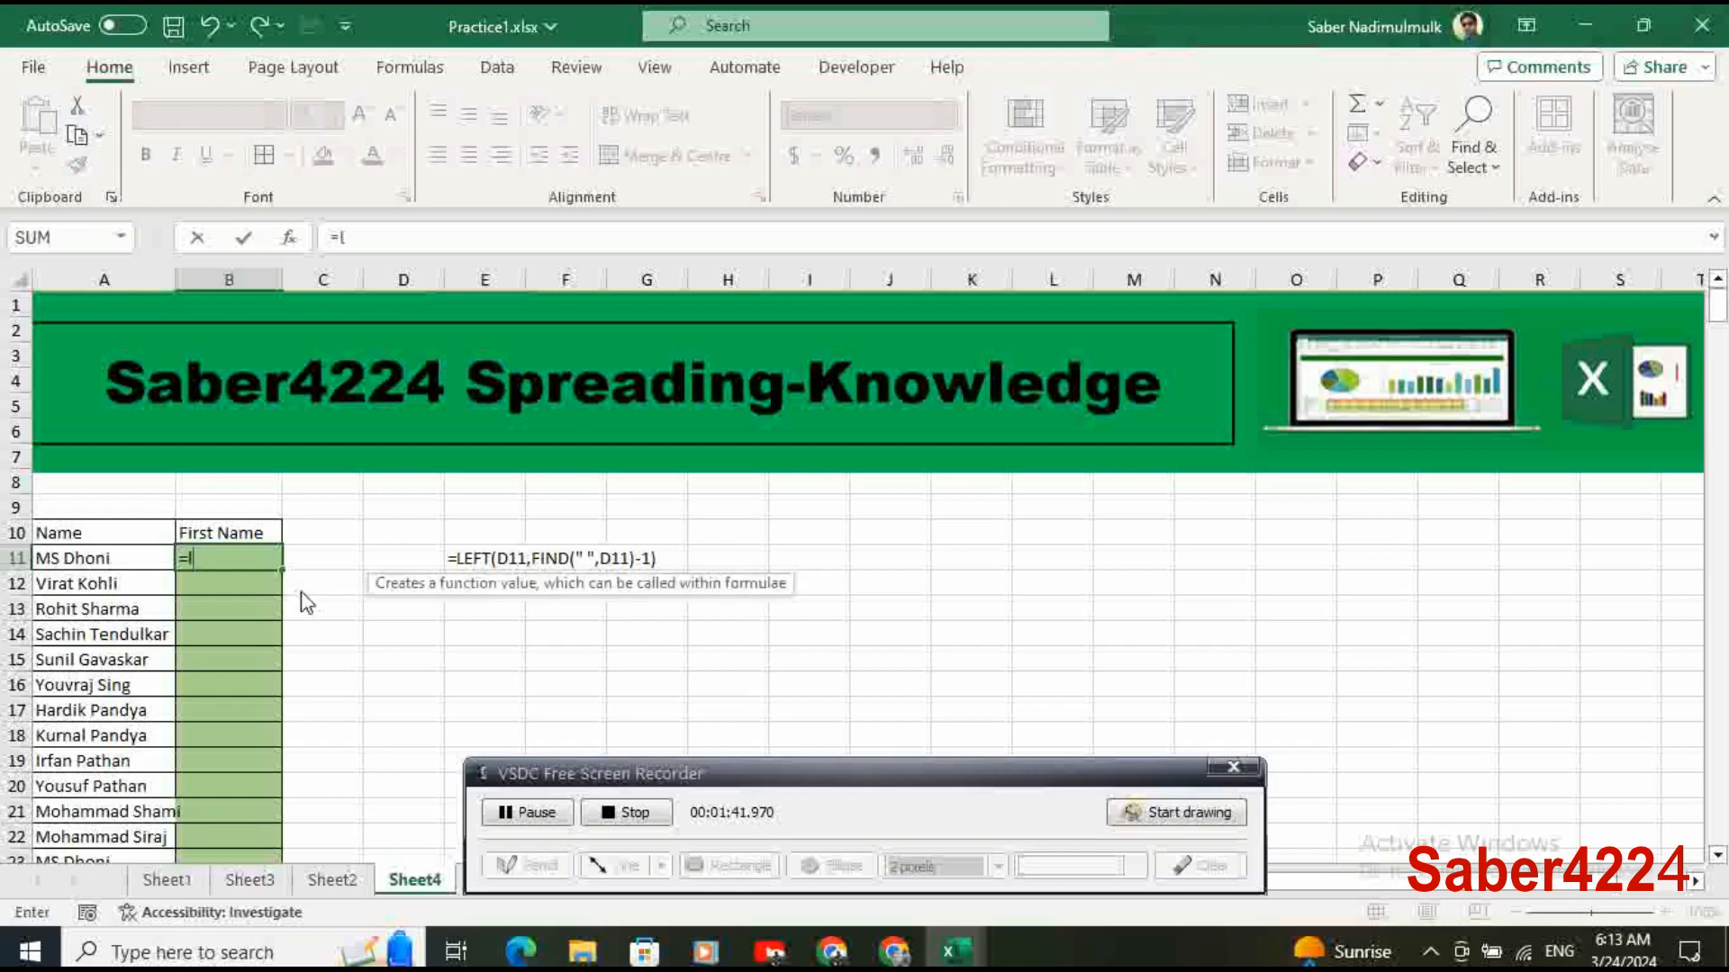
{"action": "type", "text": "eft"}
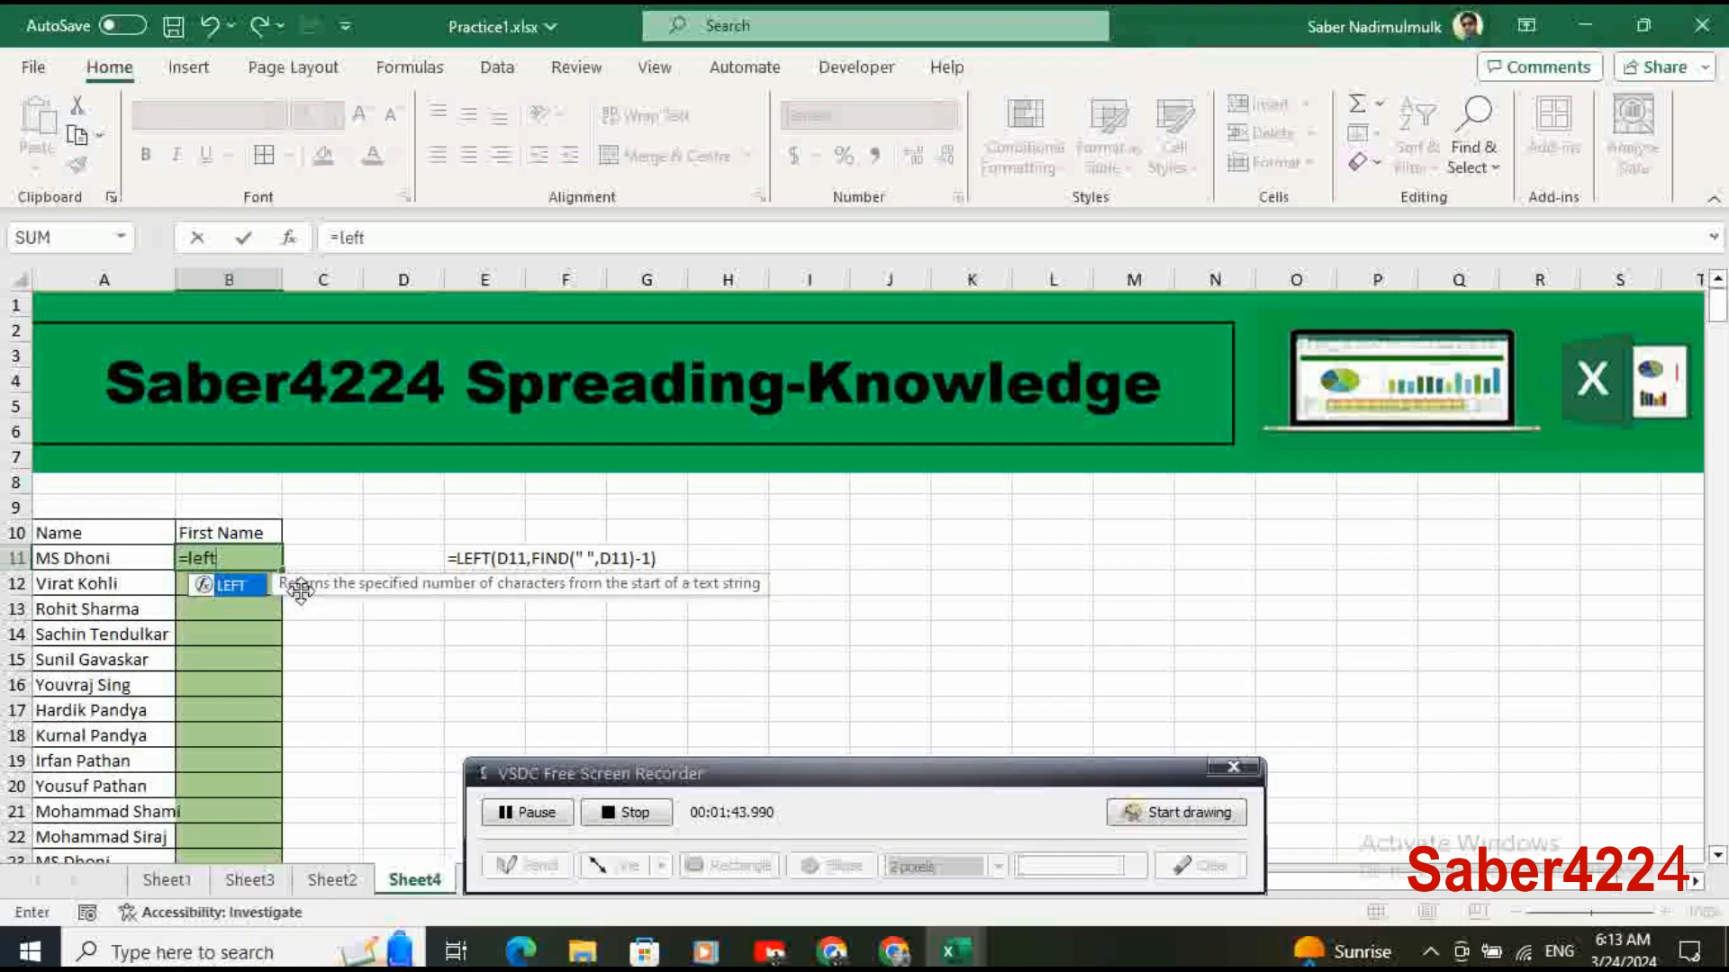
{"action": "key", "text": "Tab"}
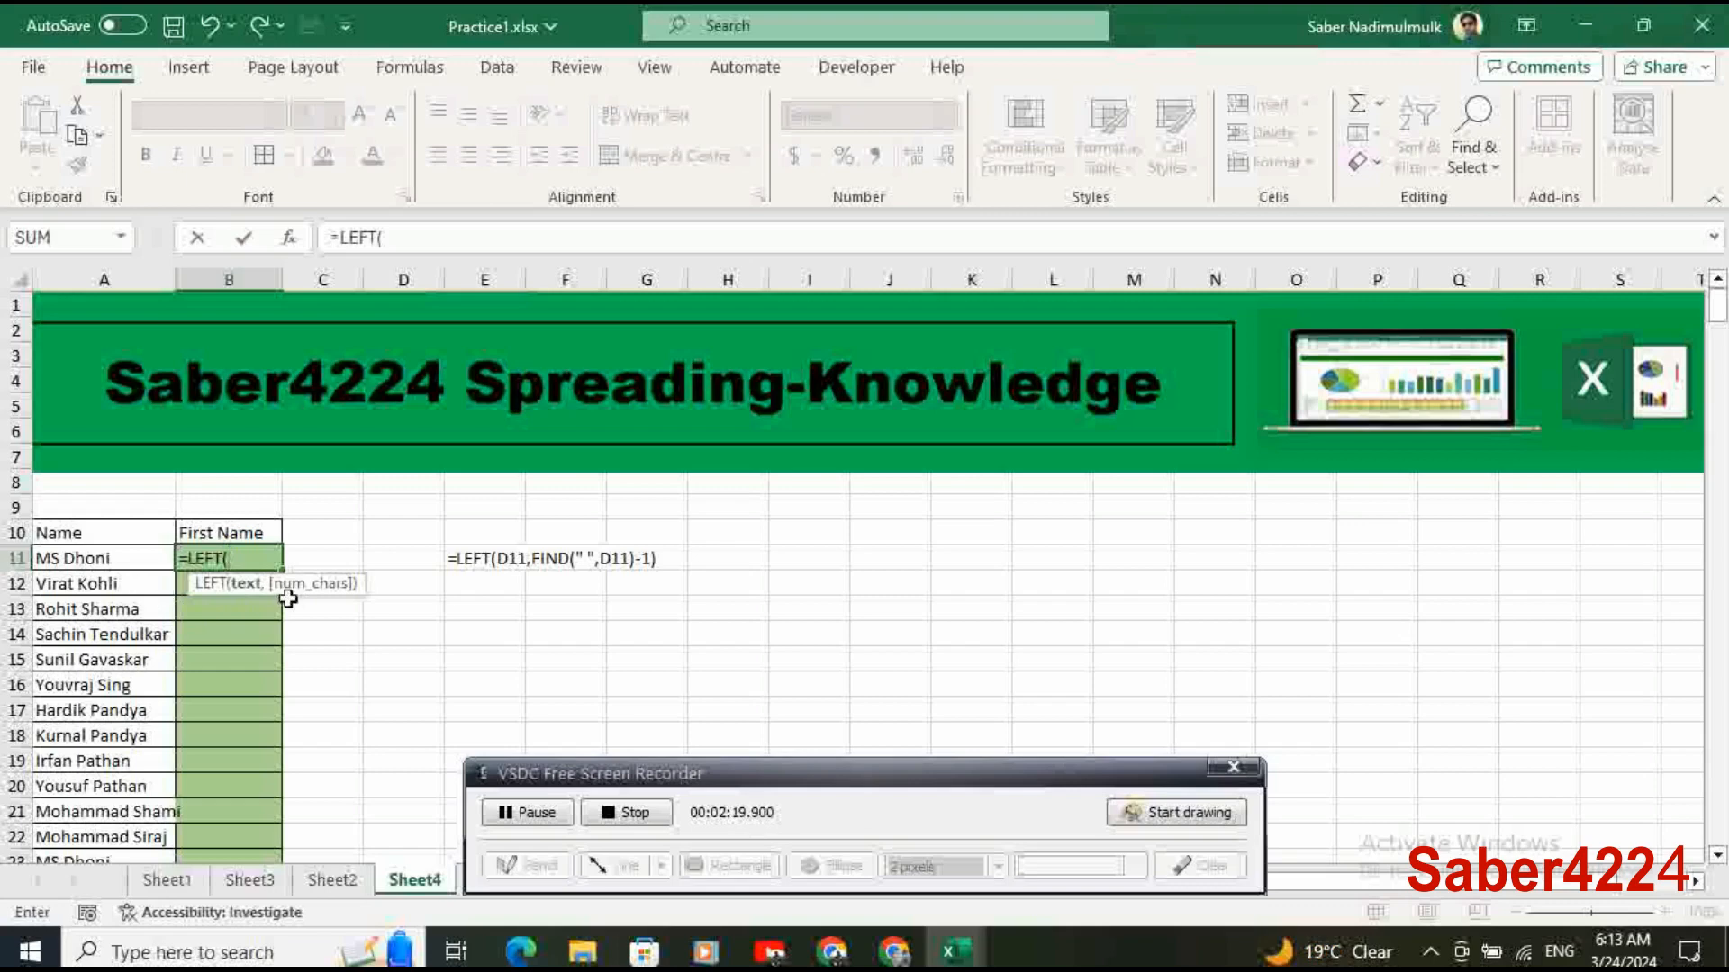
{"action": "left_click", "coordinate": [83, 562]}
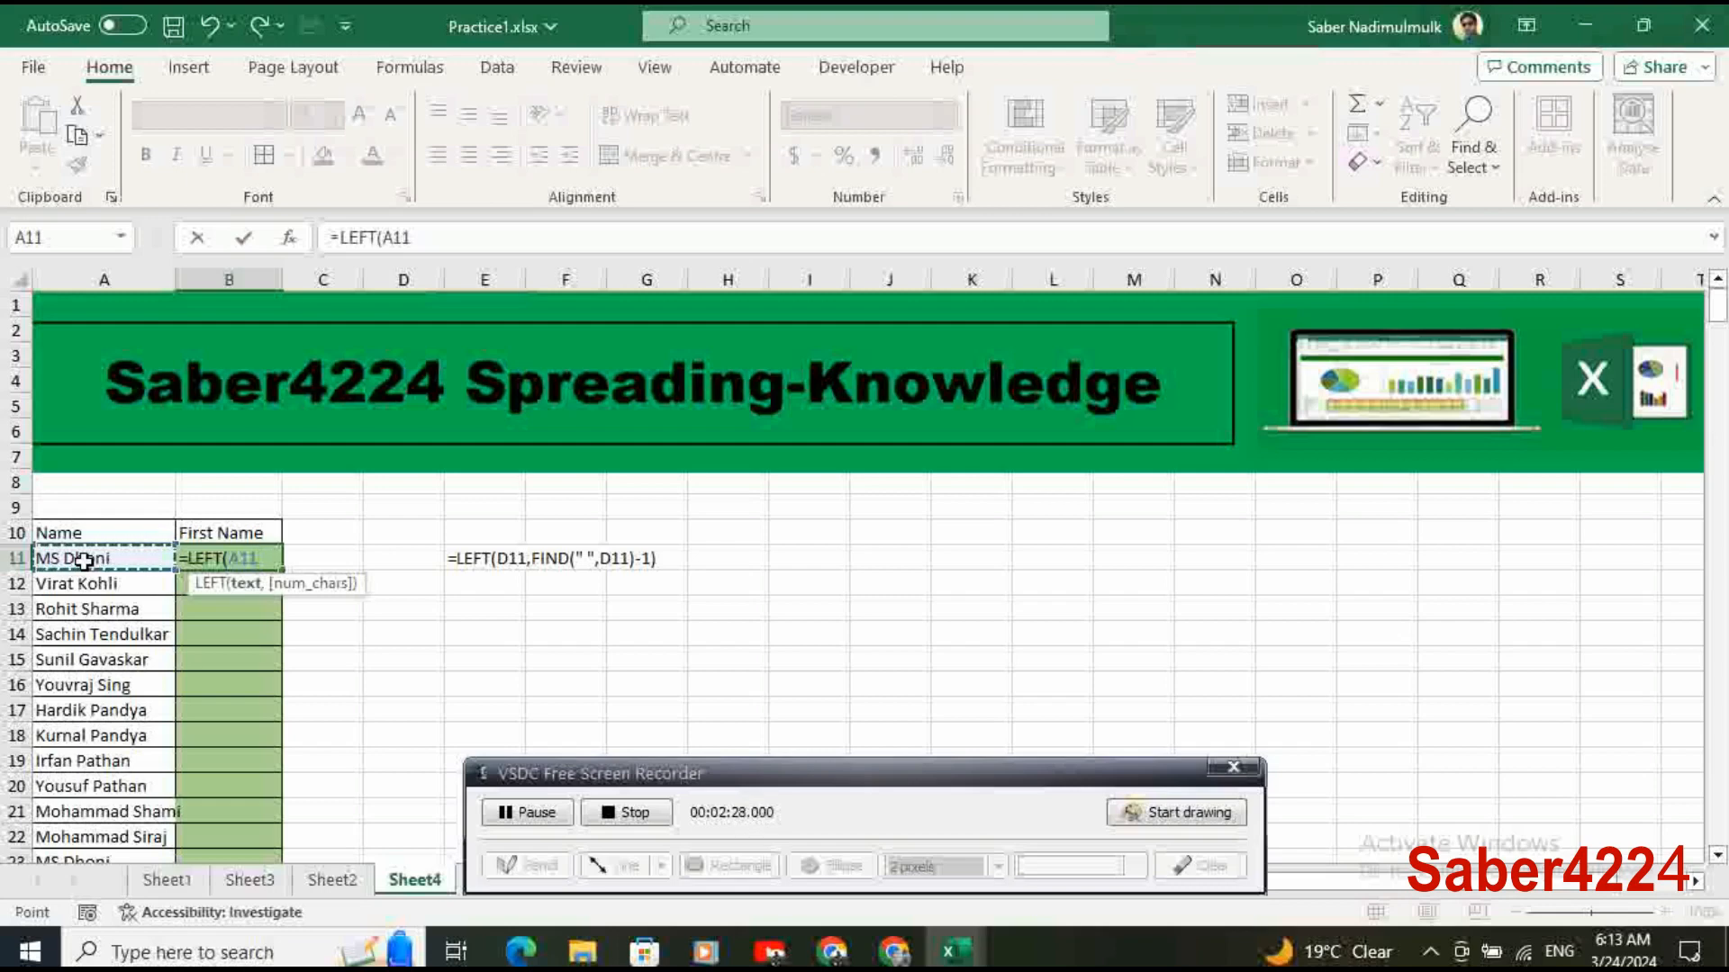
{"action": "type", "text": ","}
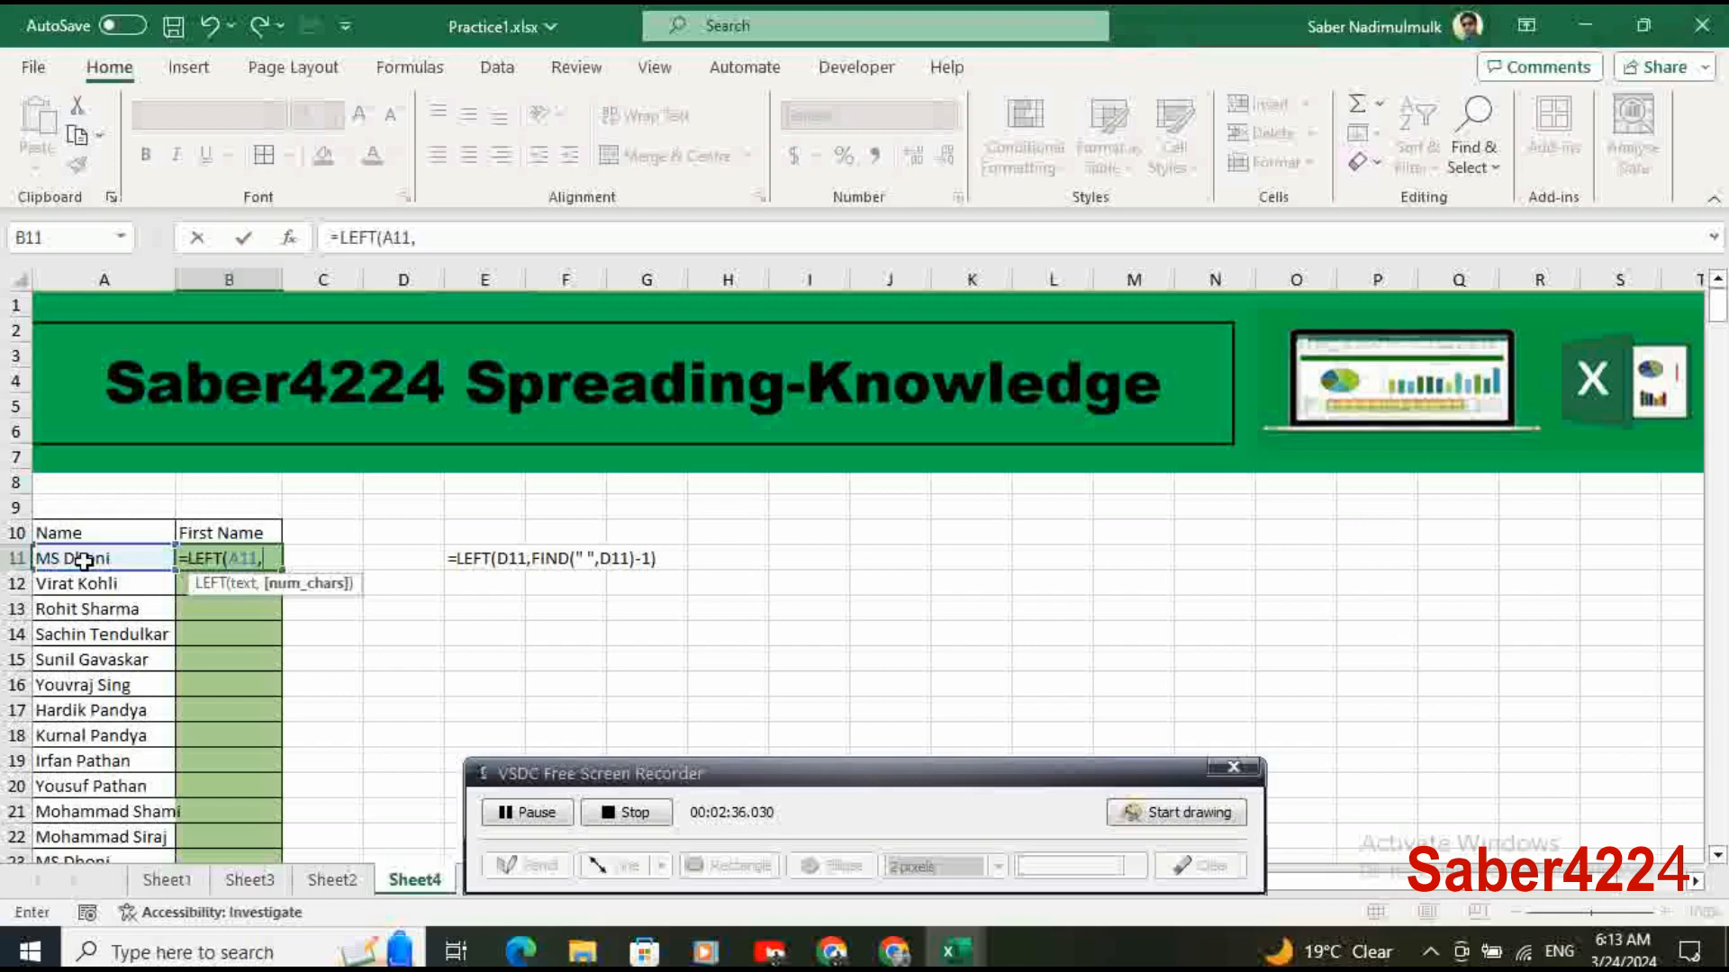
{"action": "key", "text": "BackSpace"}
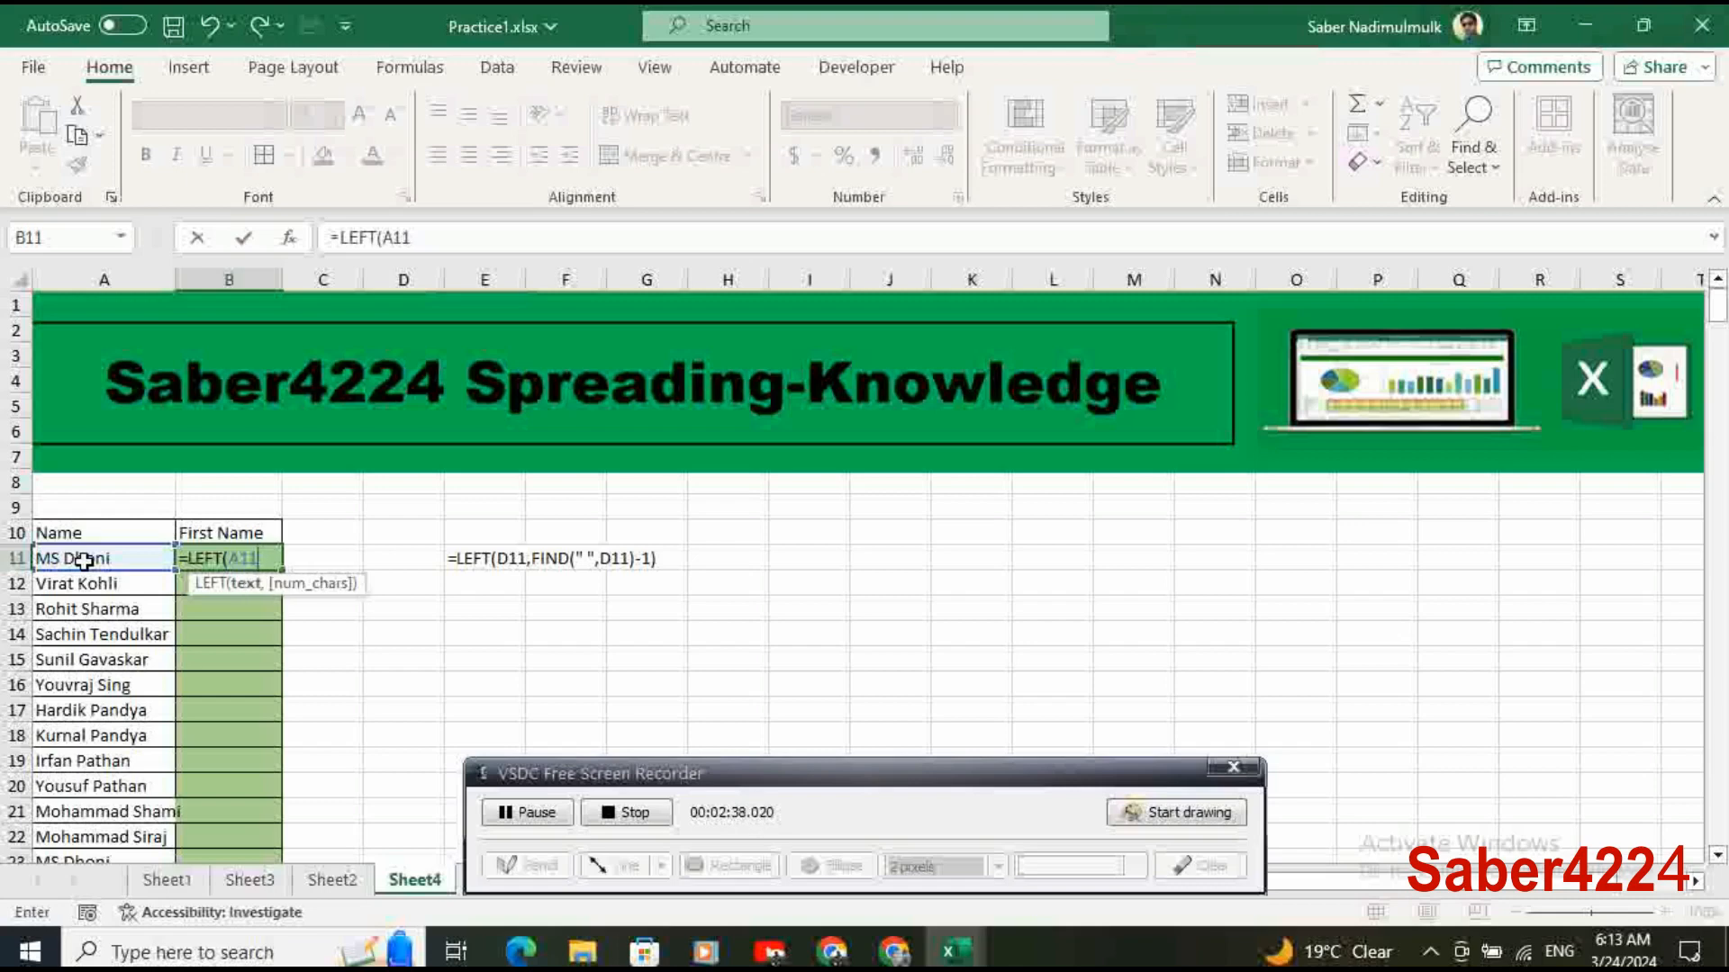
{"action": "type", "text": ")"}
{"action": "key", "text": "Return"}
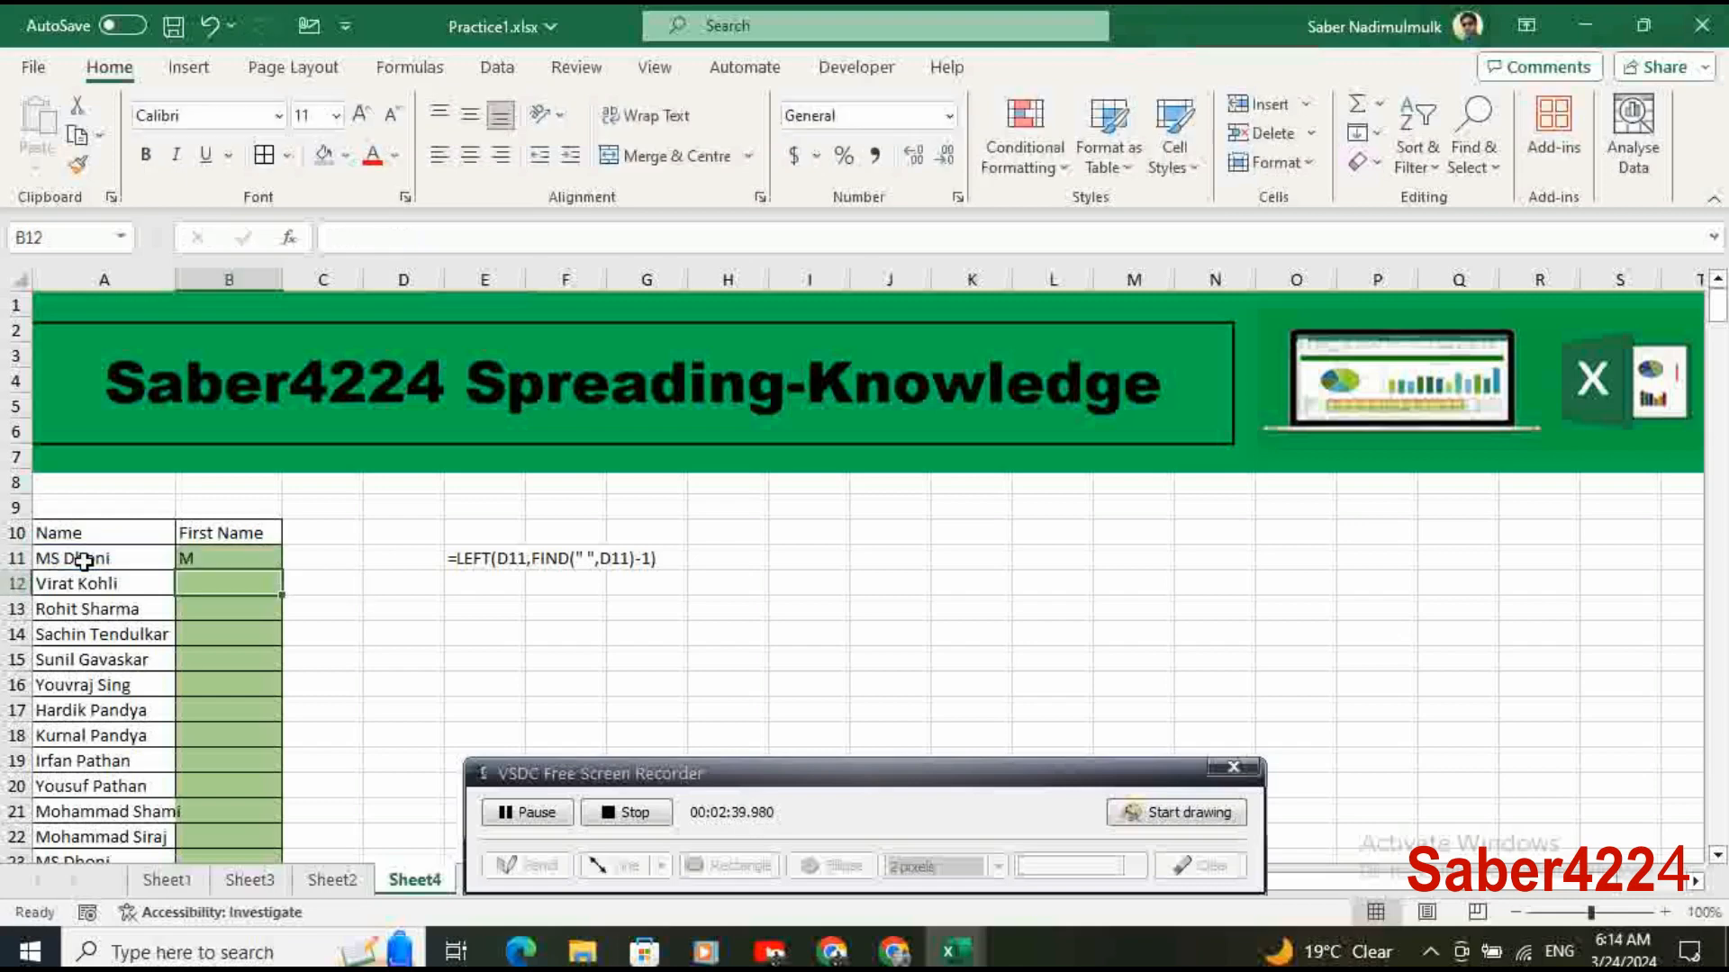
{"action": "key", "text": "Up"}
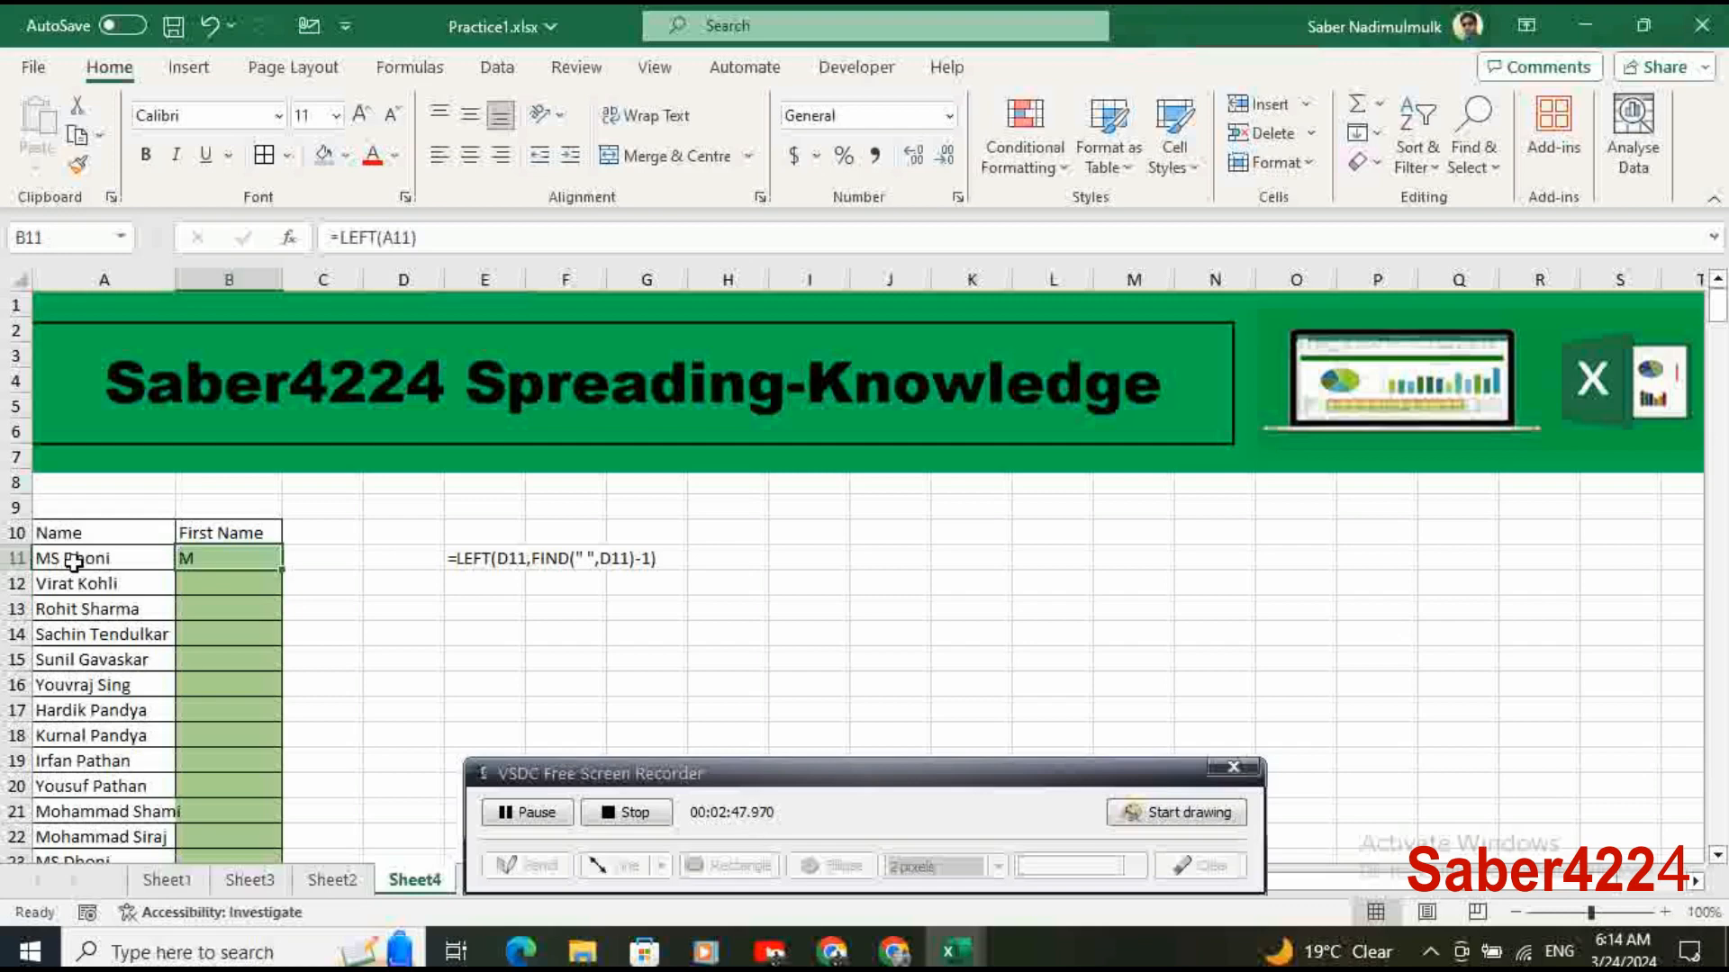
{"action": "left_click", "coordinate": [1171, 815]}
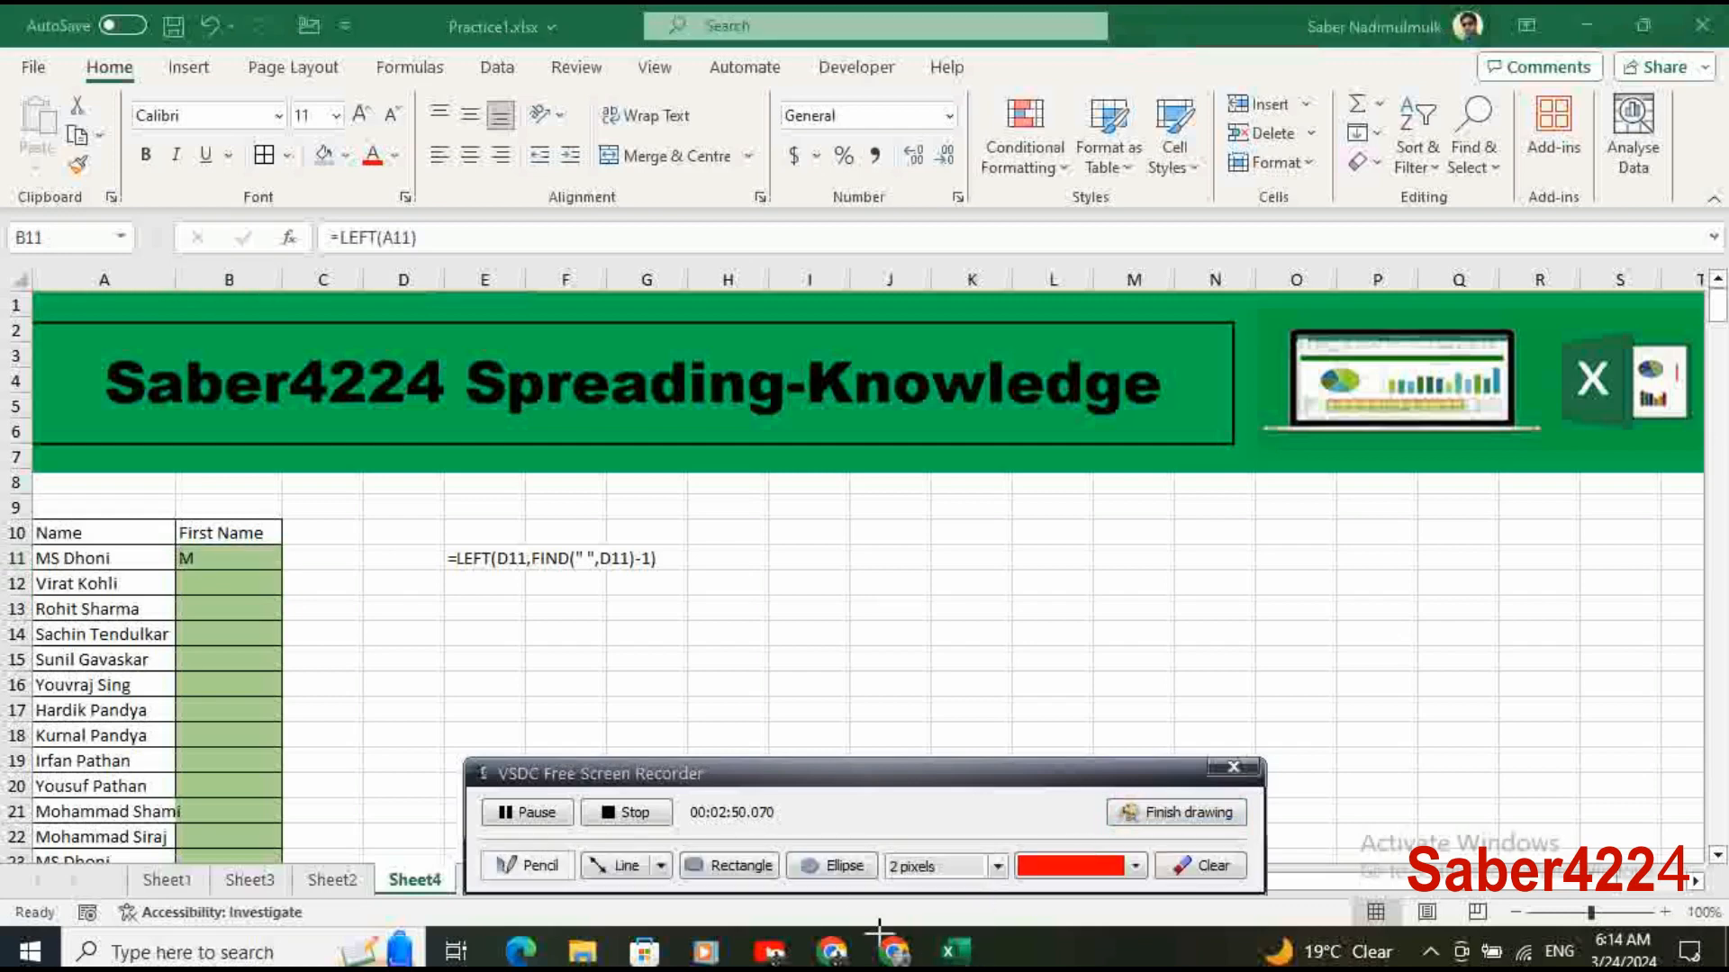
{"action": "left_click", "coordinate": [638, 872]}
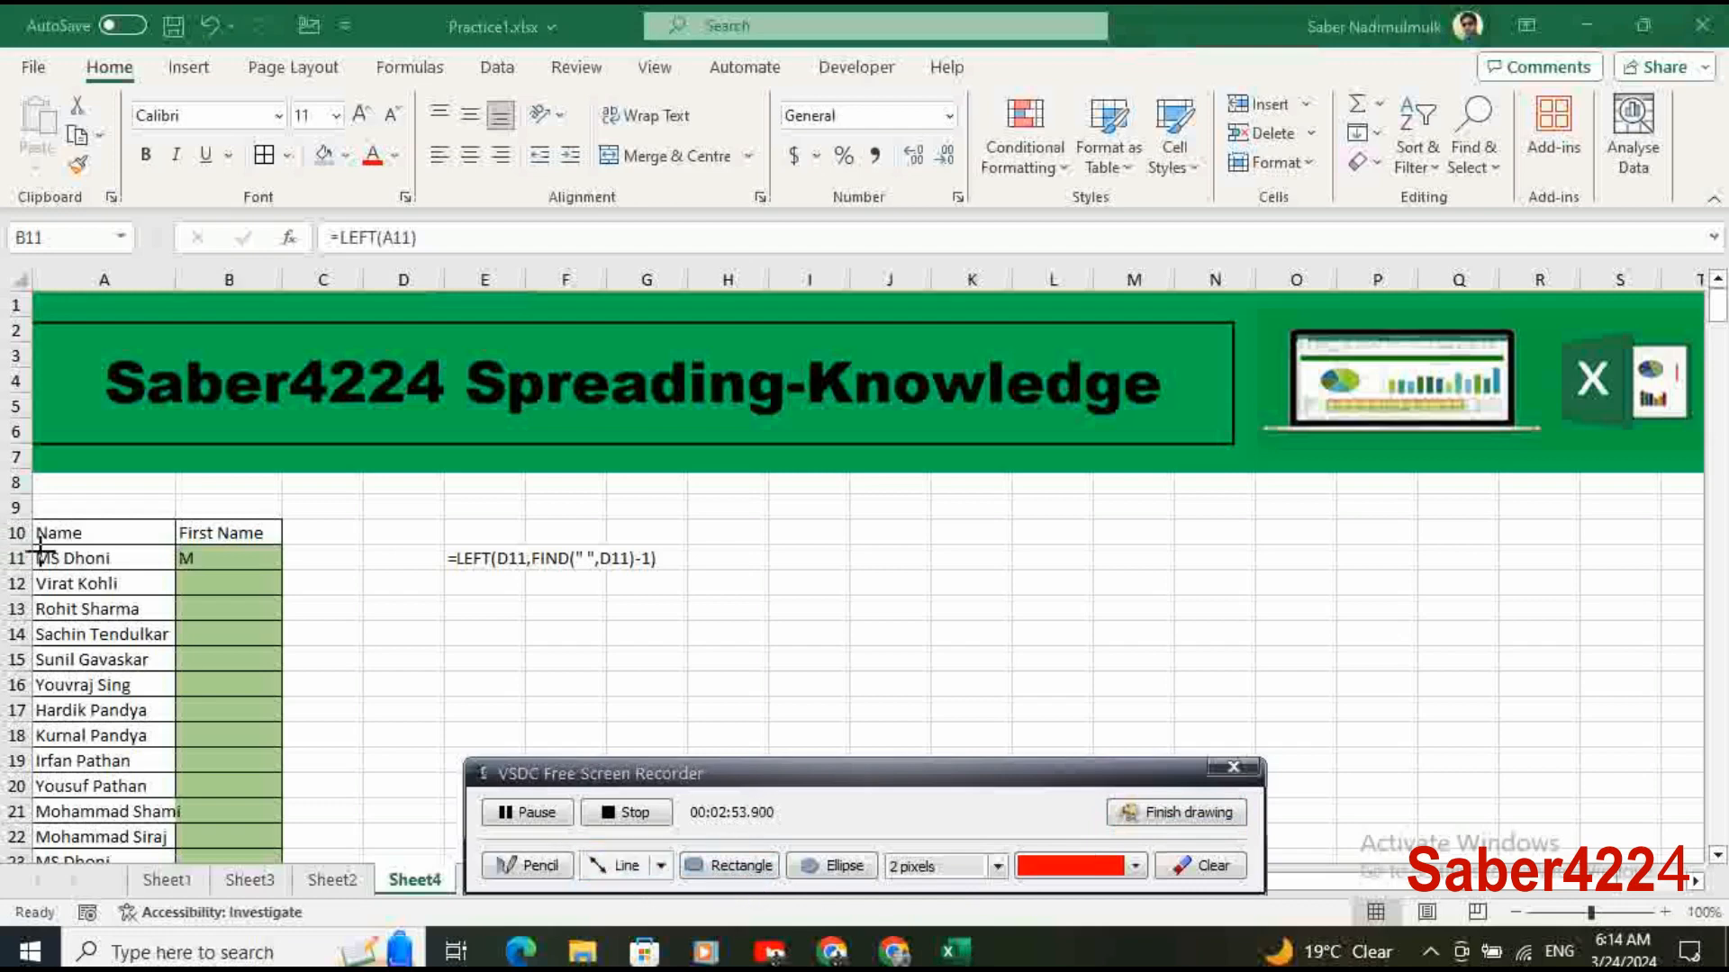
{"action": "left_click_drag", "start_coordinate": [41, 549], "coordinate": [43, 497]}
{"action": "left_click_drag", "start_coordinate": [55, 551], "coordinate": [71, 489]}
{"action": "left_click_drag", "start_coordinate": [72, 551], "coordinate": [94, 482]}
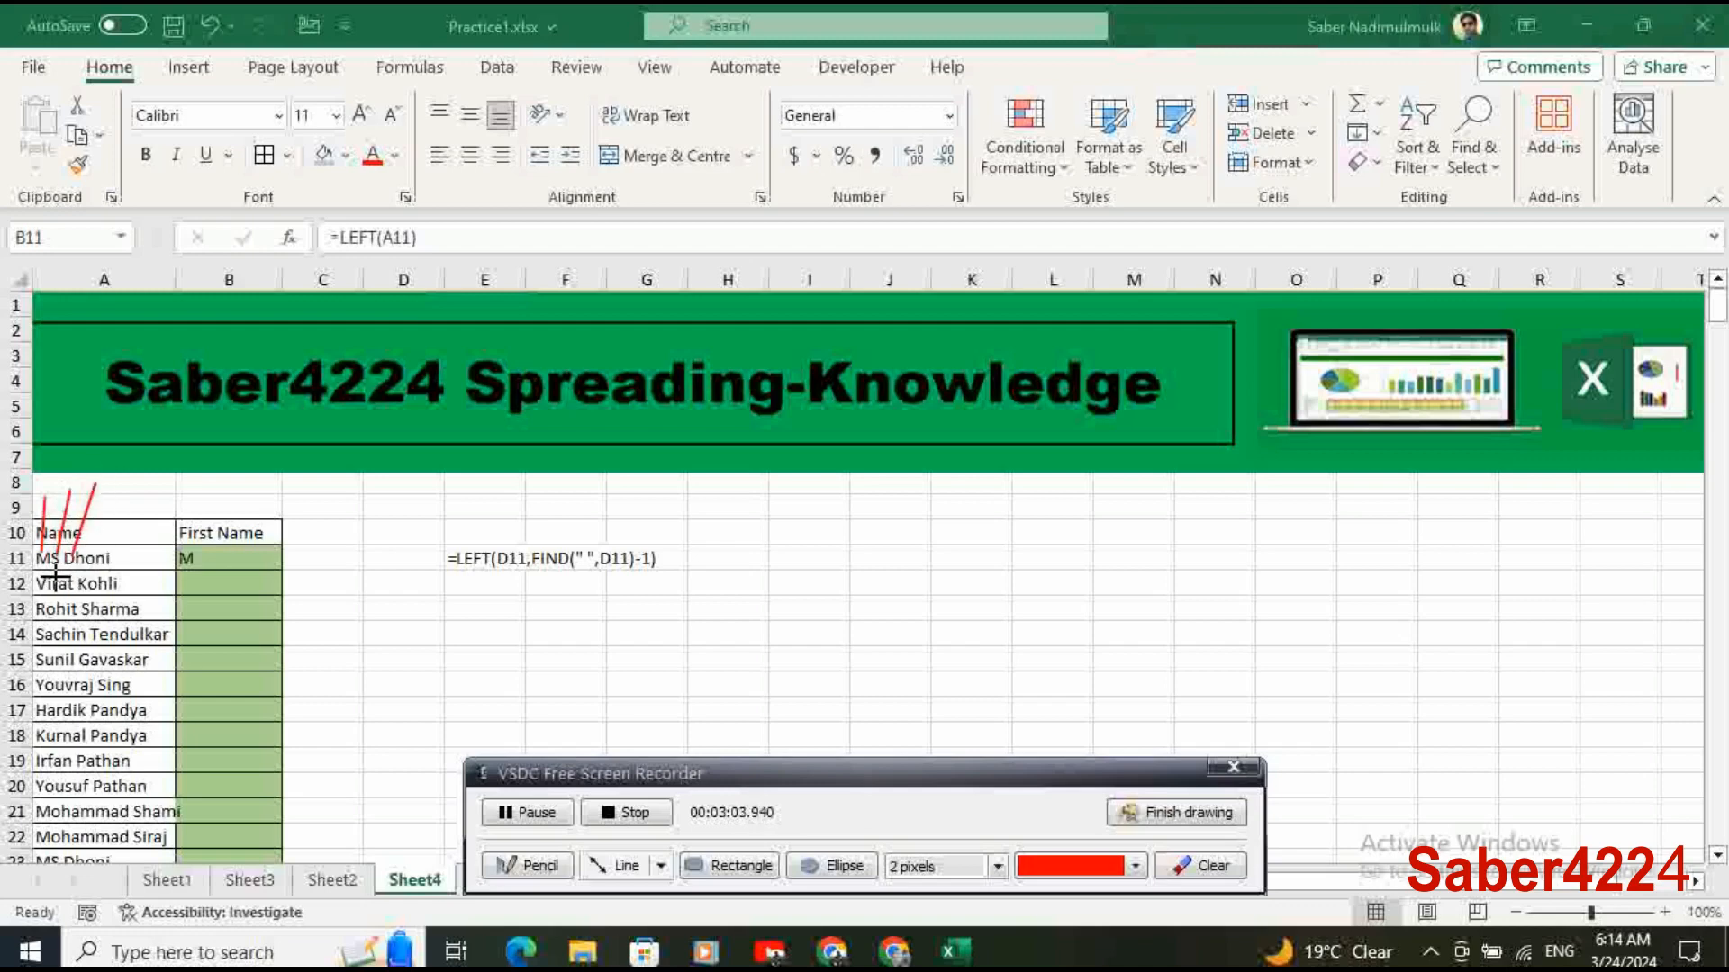
{"action": "left_click_drag", "start_coordinate": [61, 558], "coordinate": [85, 480]}
{"action": "mouse_move", "coordinate": [40, 566]}
{"action": "left_mouse_down"}
{"action": "mouse_move", "coordinate": [115, 566]}
{"action": "mouse_move", "coordinate": [49, 573]}
{"action": "left_mouse_up"}
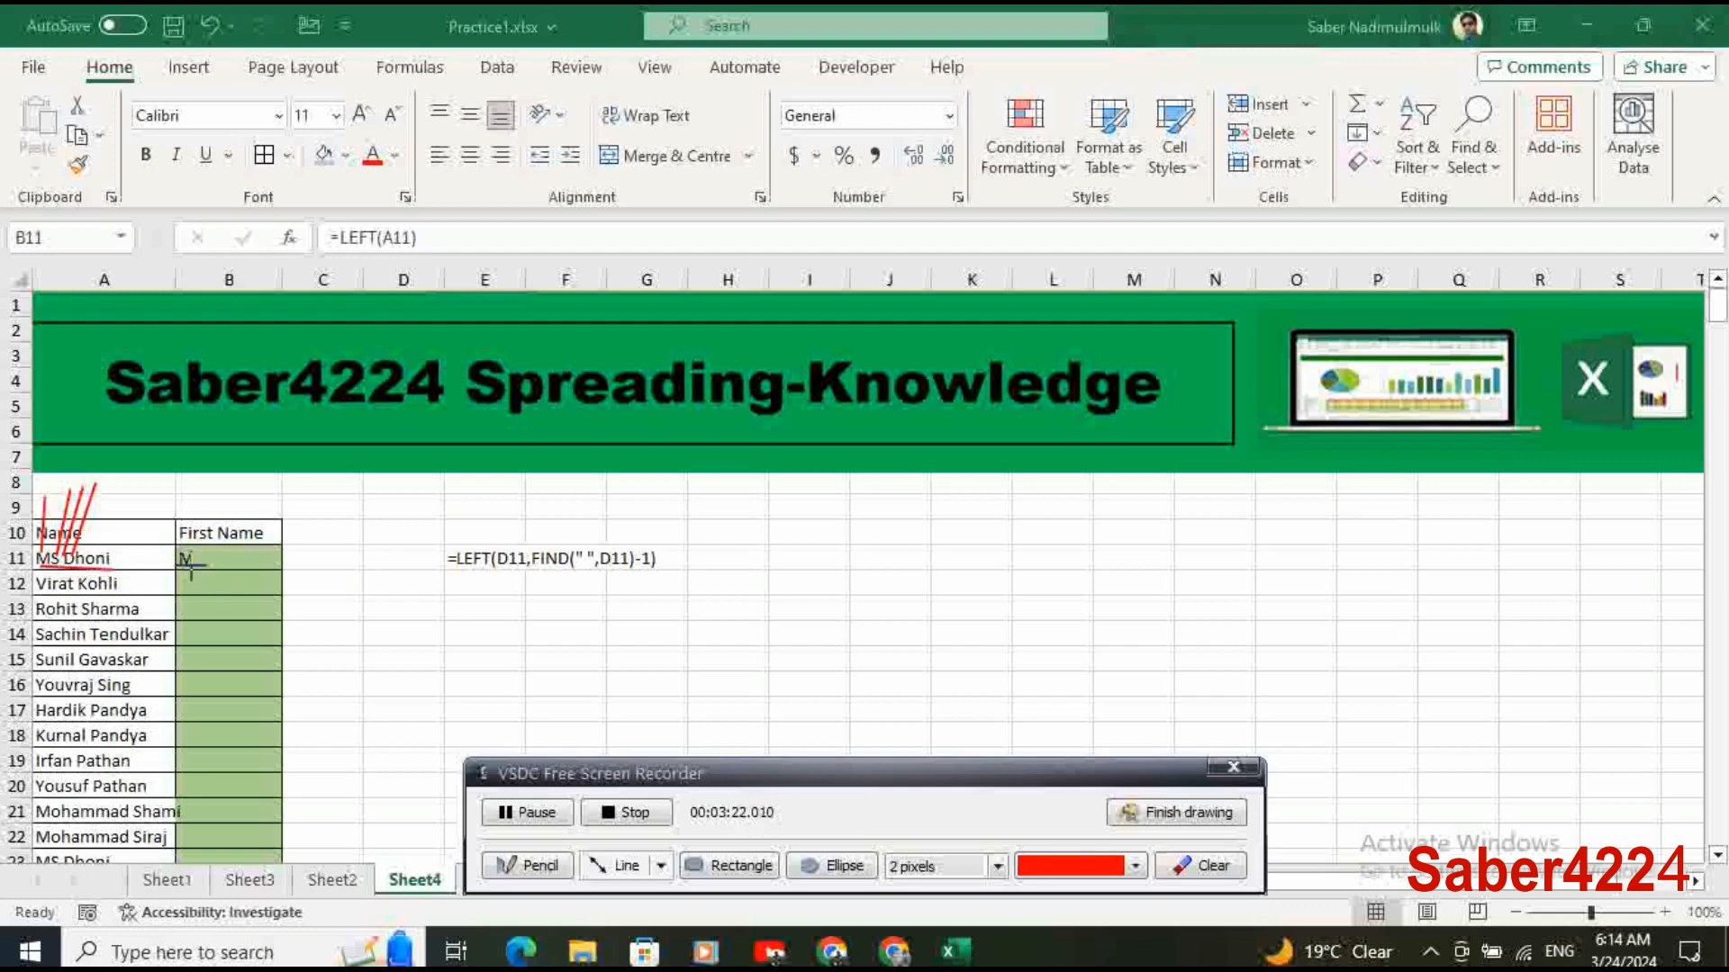
{"action": "left_click", "coordinate": [1174, 815]}
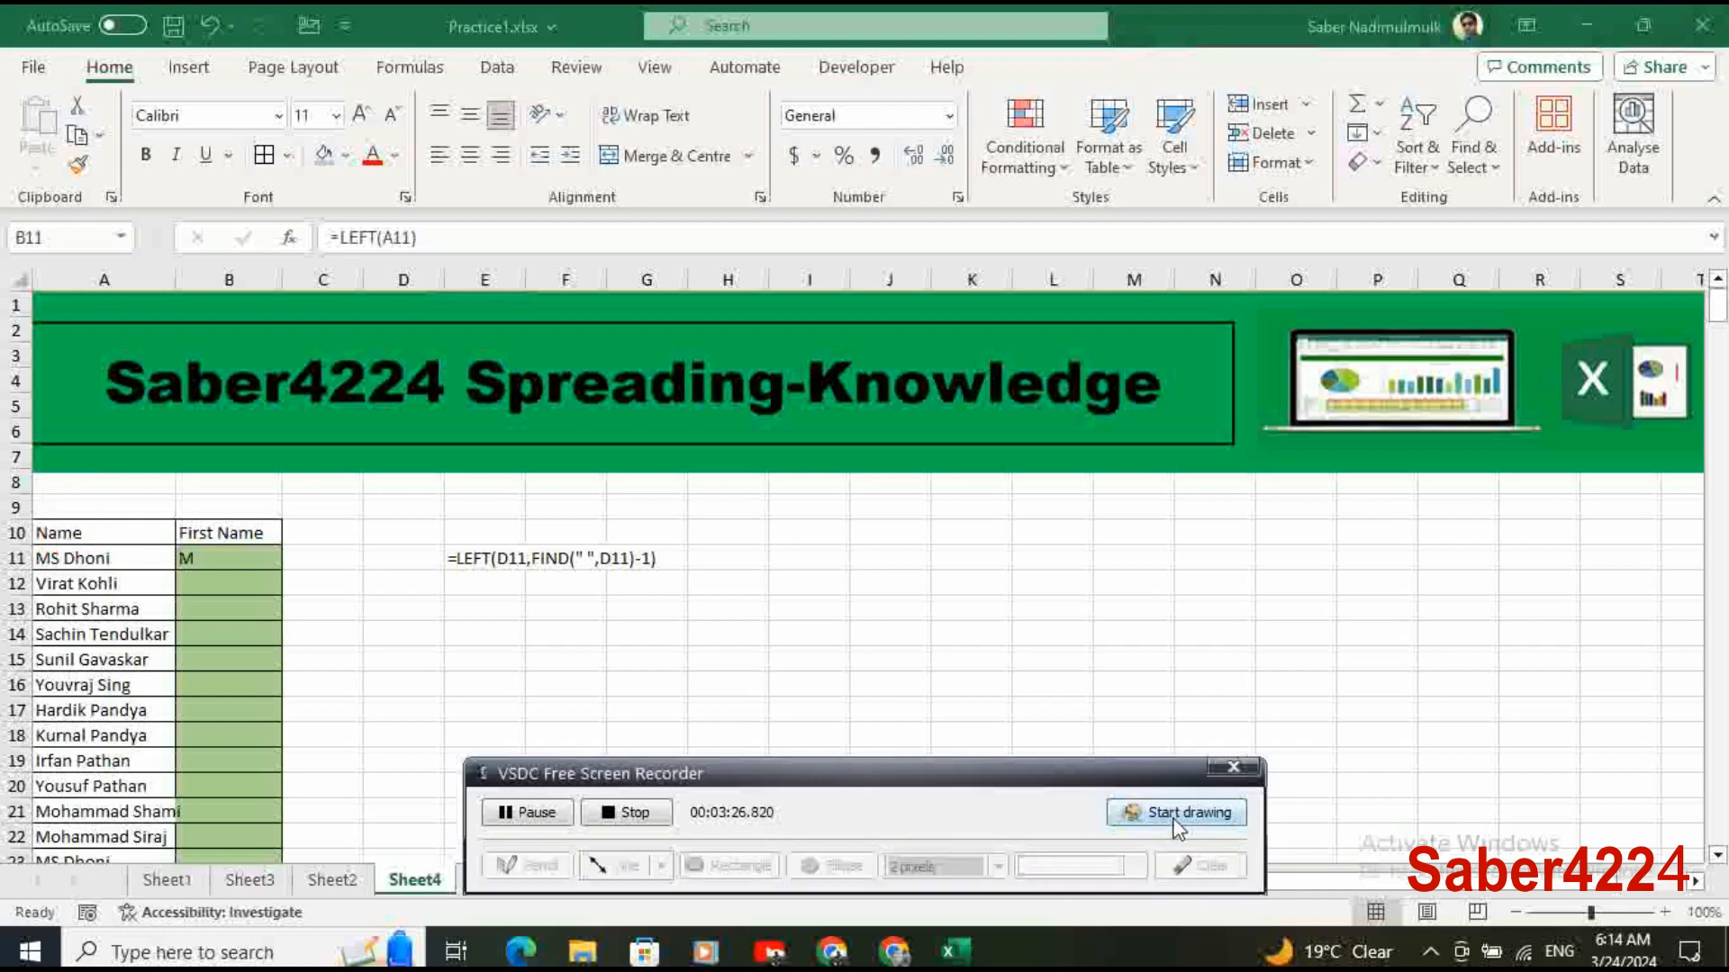
Extend the formula in B11 to =LEFT(A11,FIND(" ",A11)) so it extracts the text up to the first space.
{"action": "left_click", "coordinate": [228, 566]}
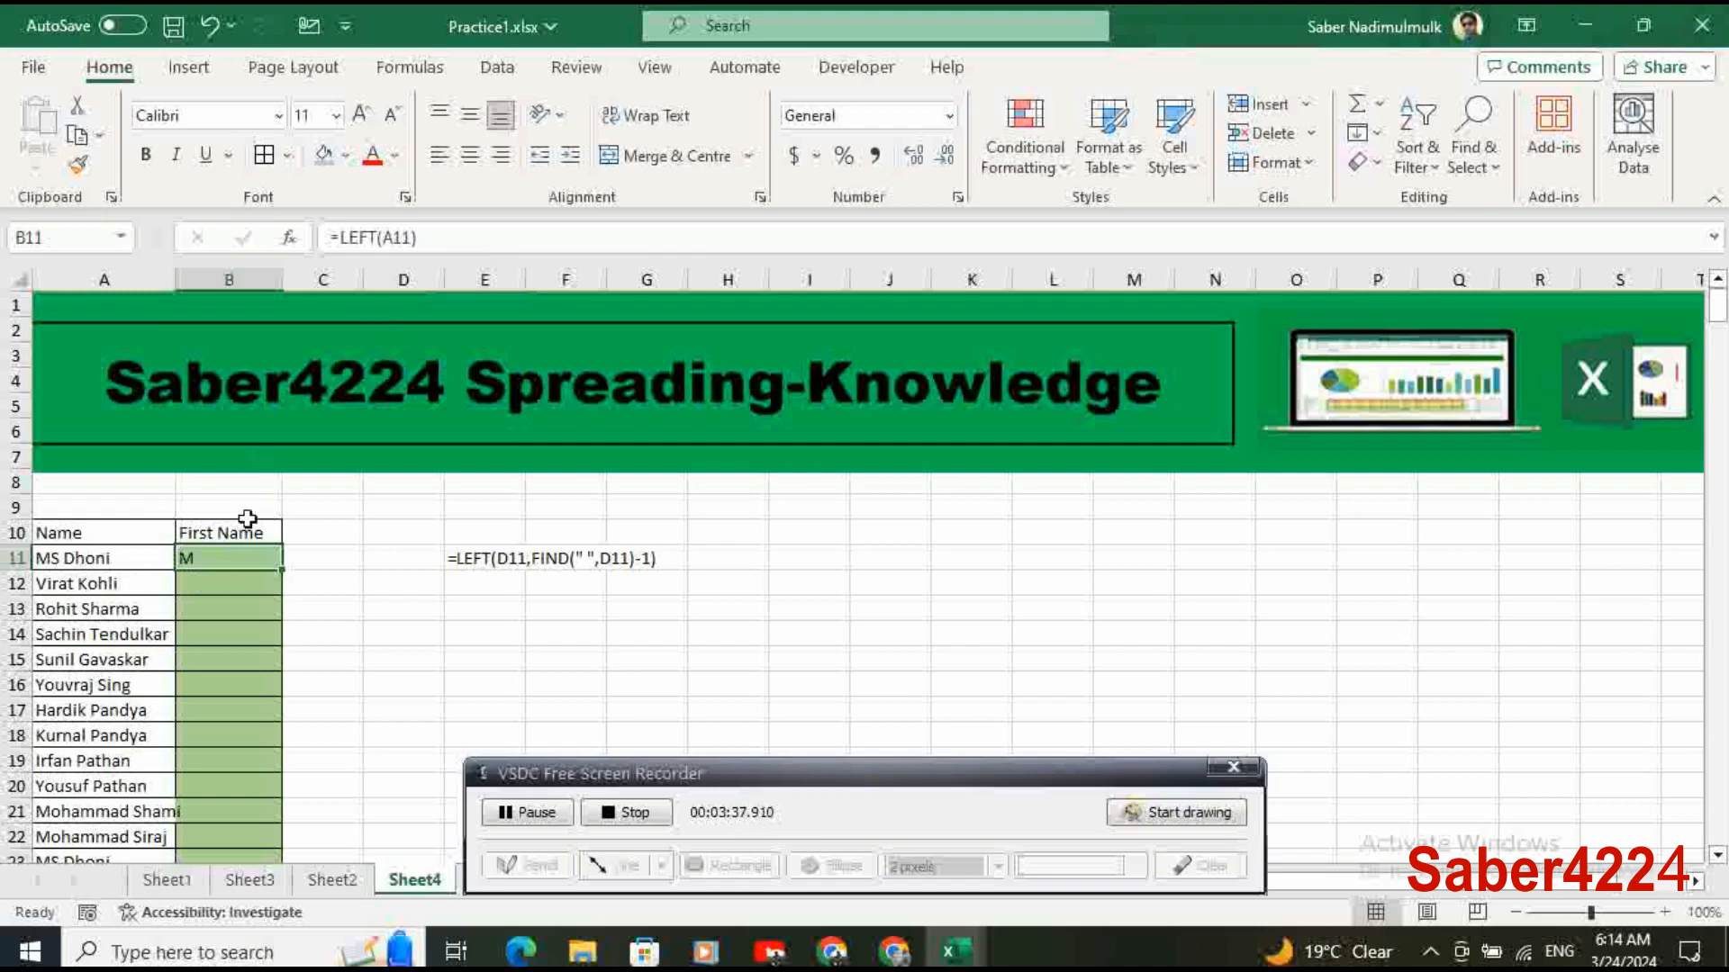
{"action": "left_click", "coordinate": [413, 242]}
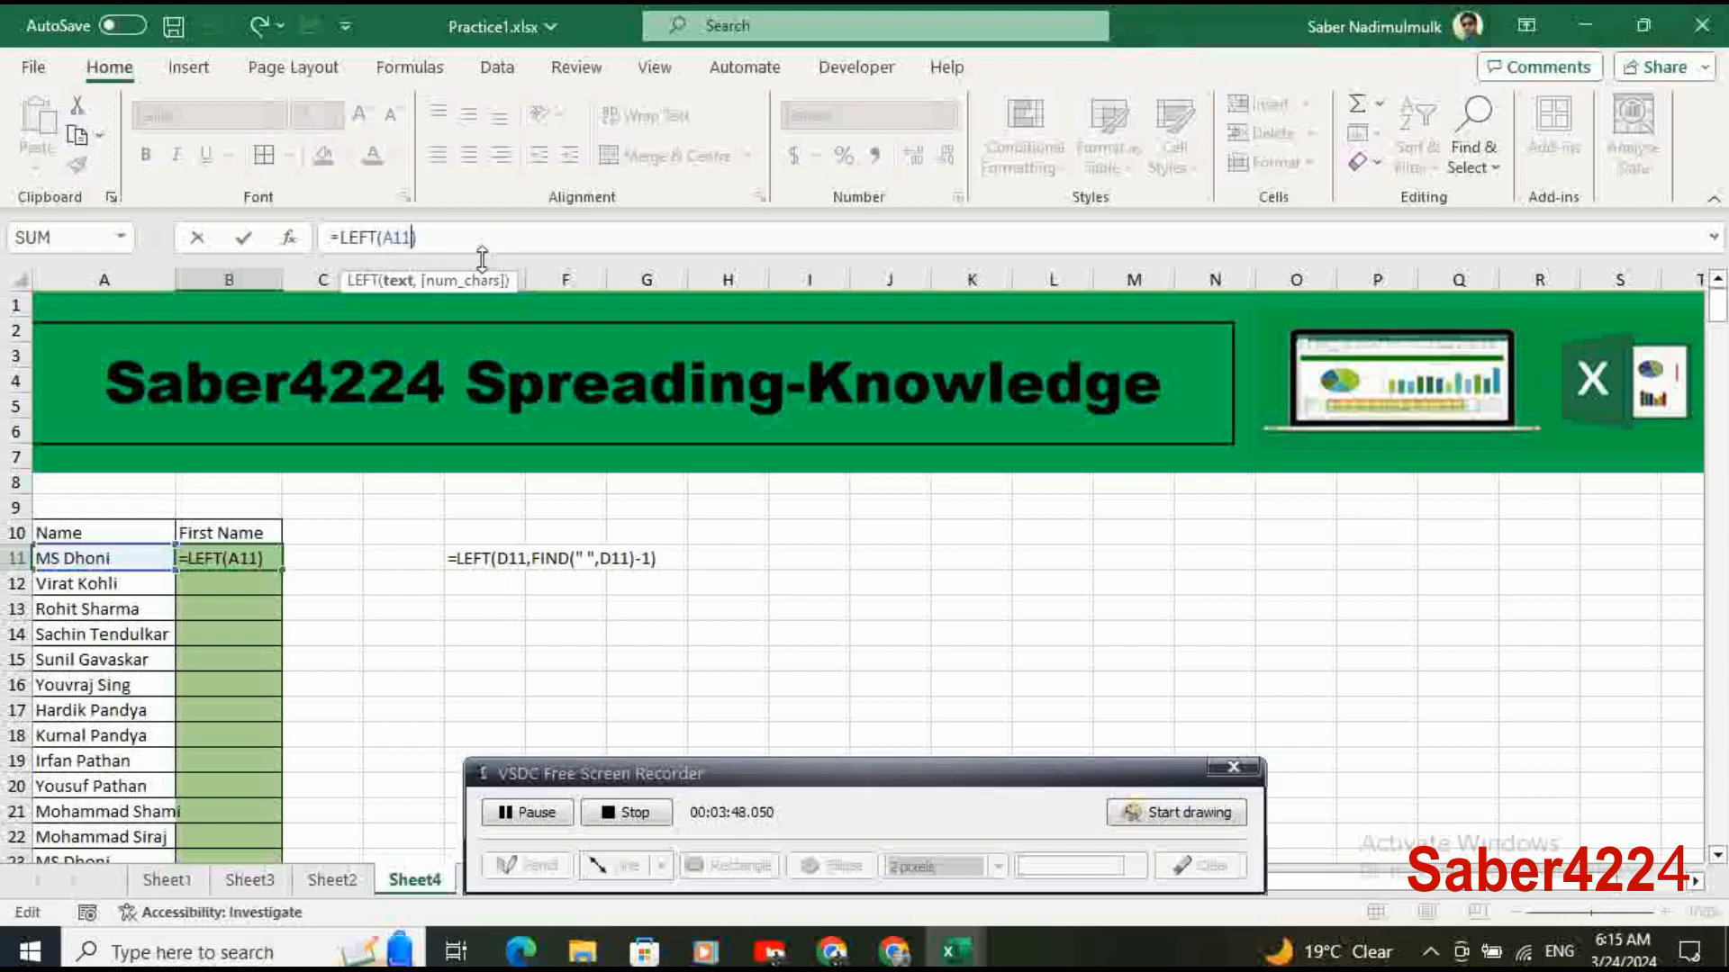
{"action": "type", "text": ","}
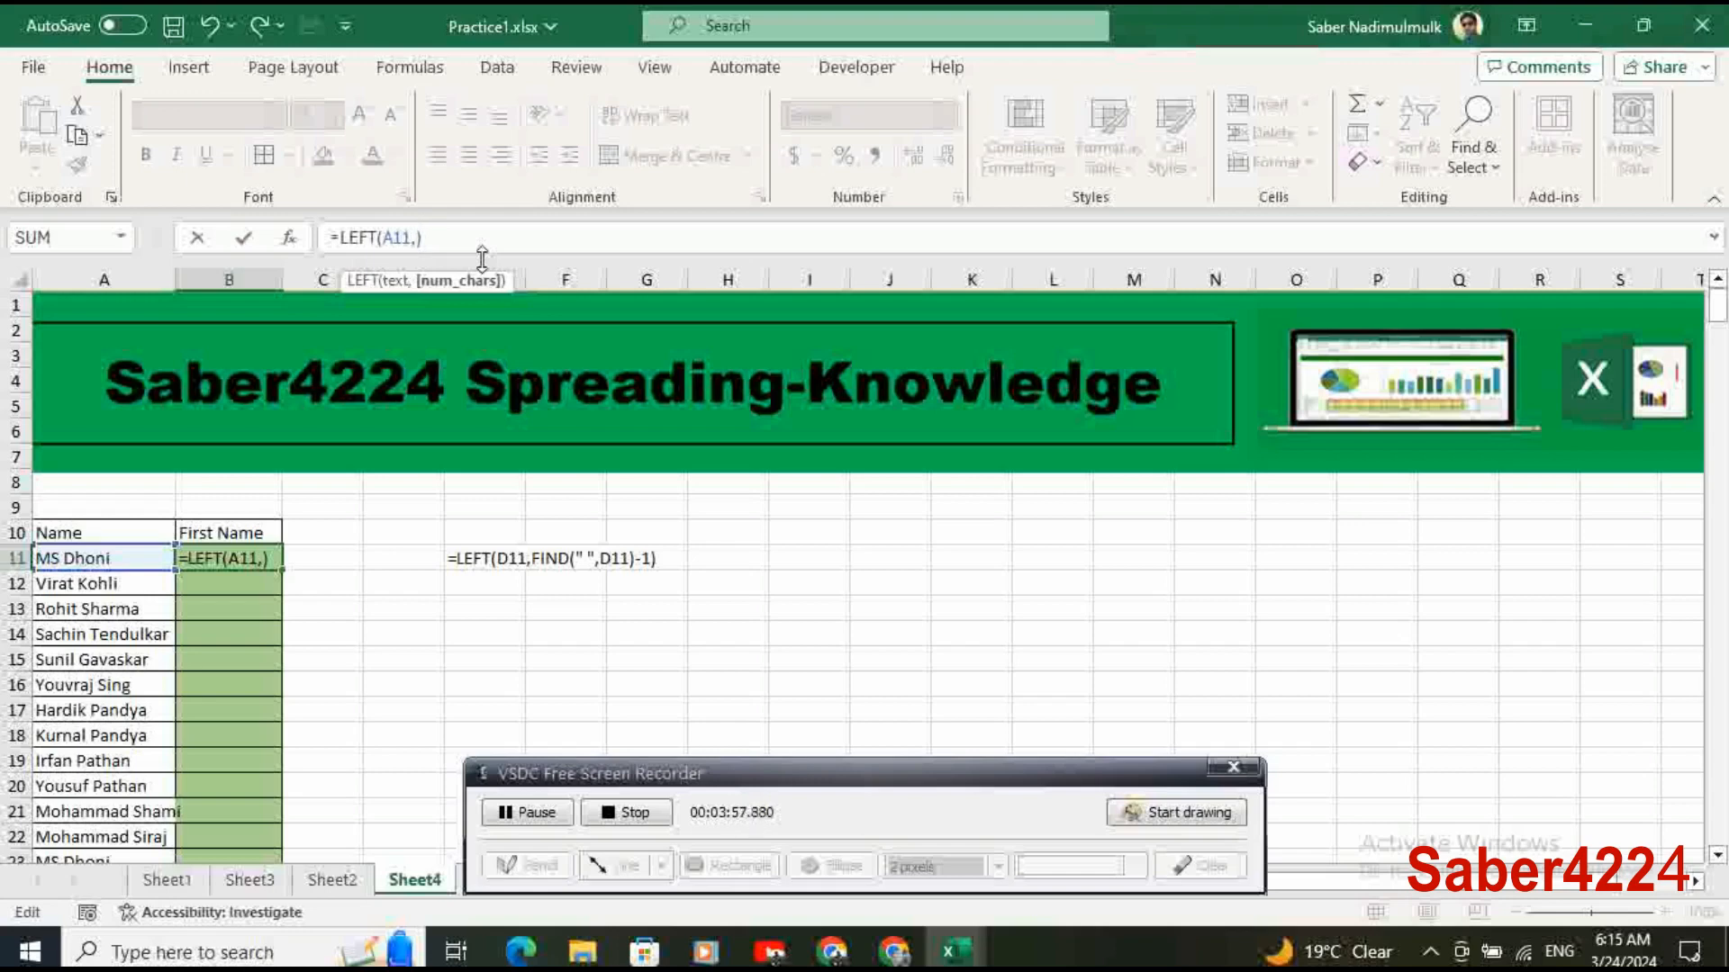
{"action": "type", "text": "find"}
{"action": "key", "text": "Tab"}
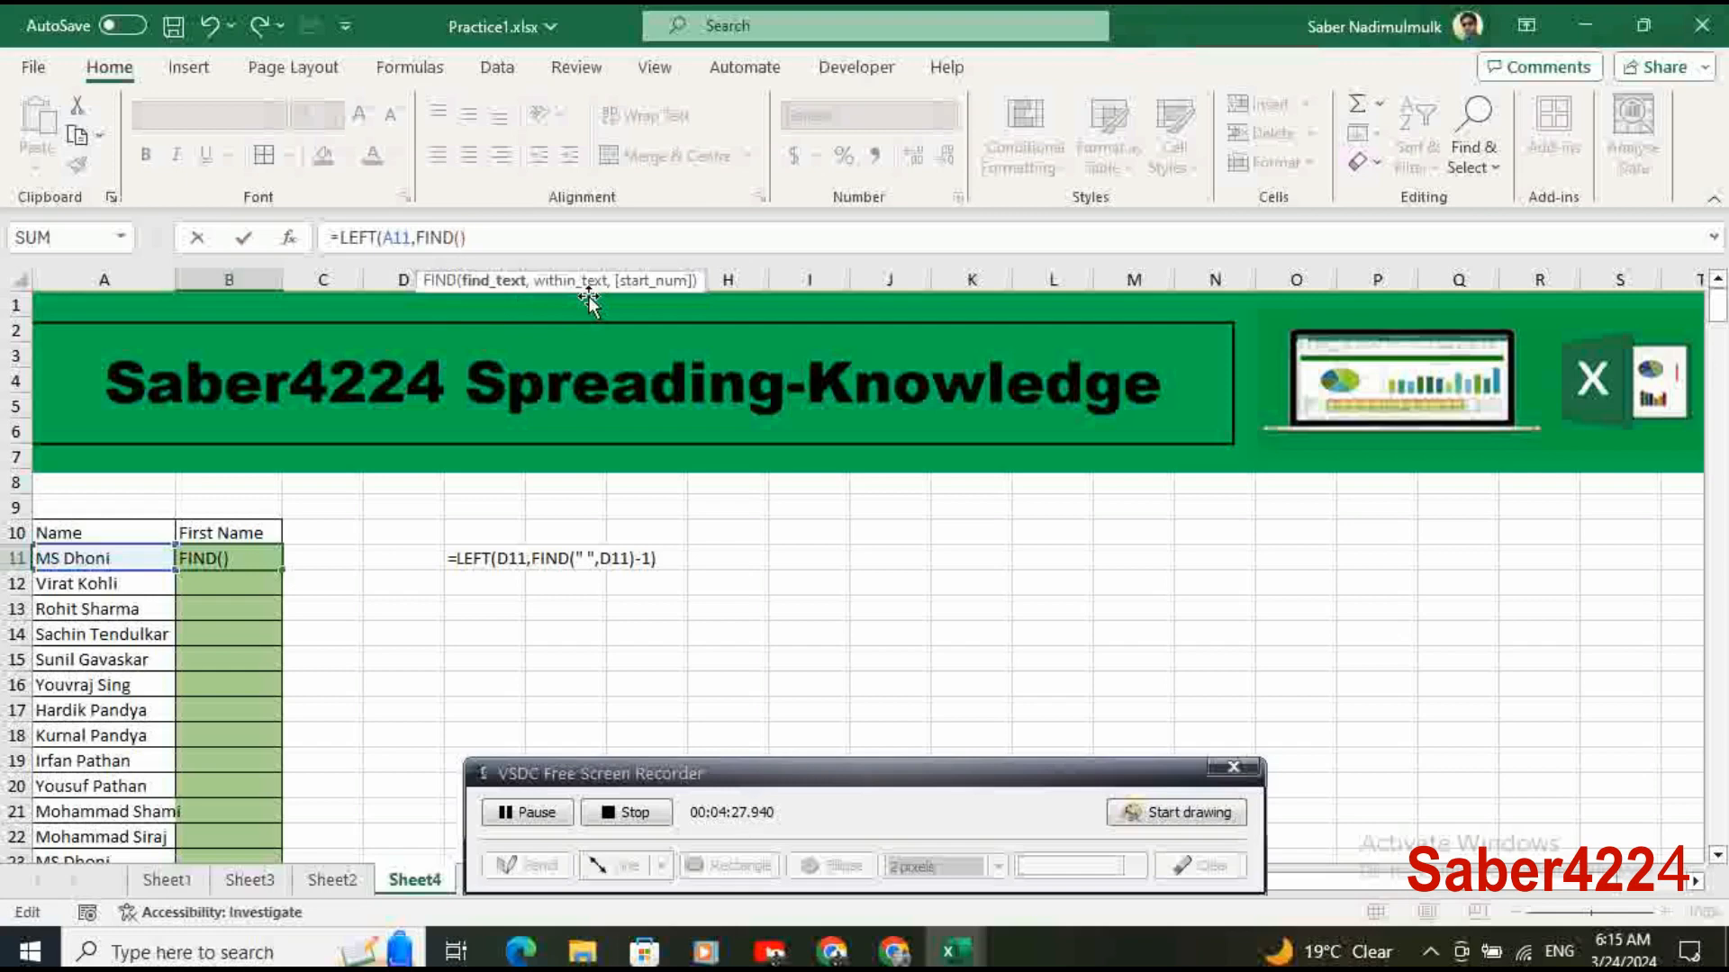
{"action": "type", "text": "\" \""}
{"action": "type", "text": ","}
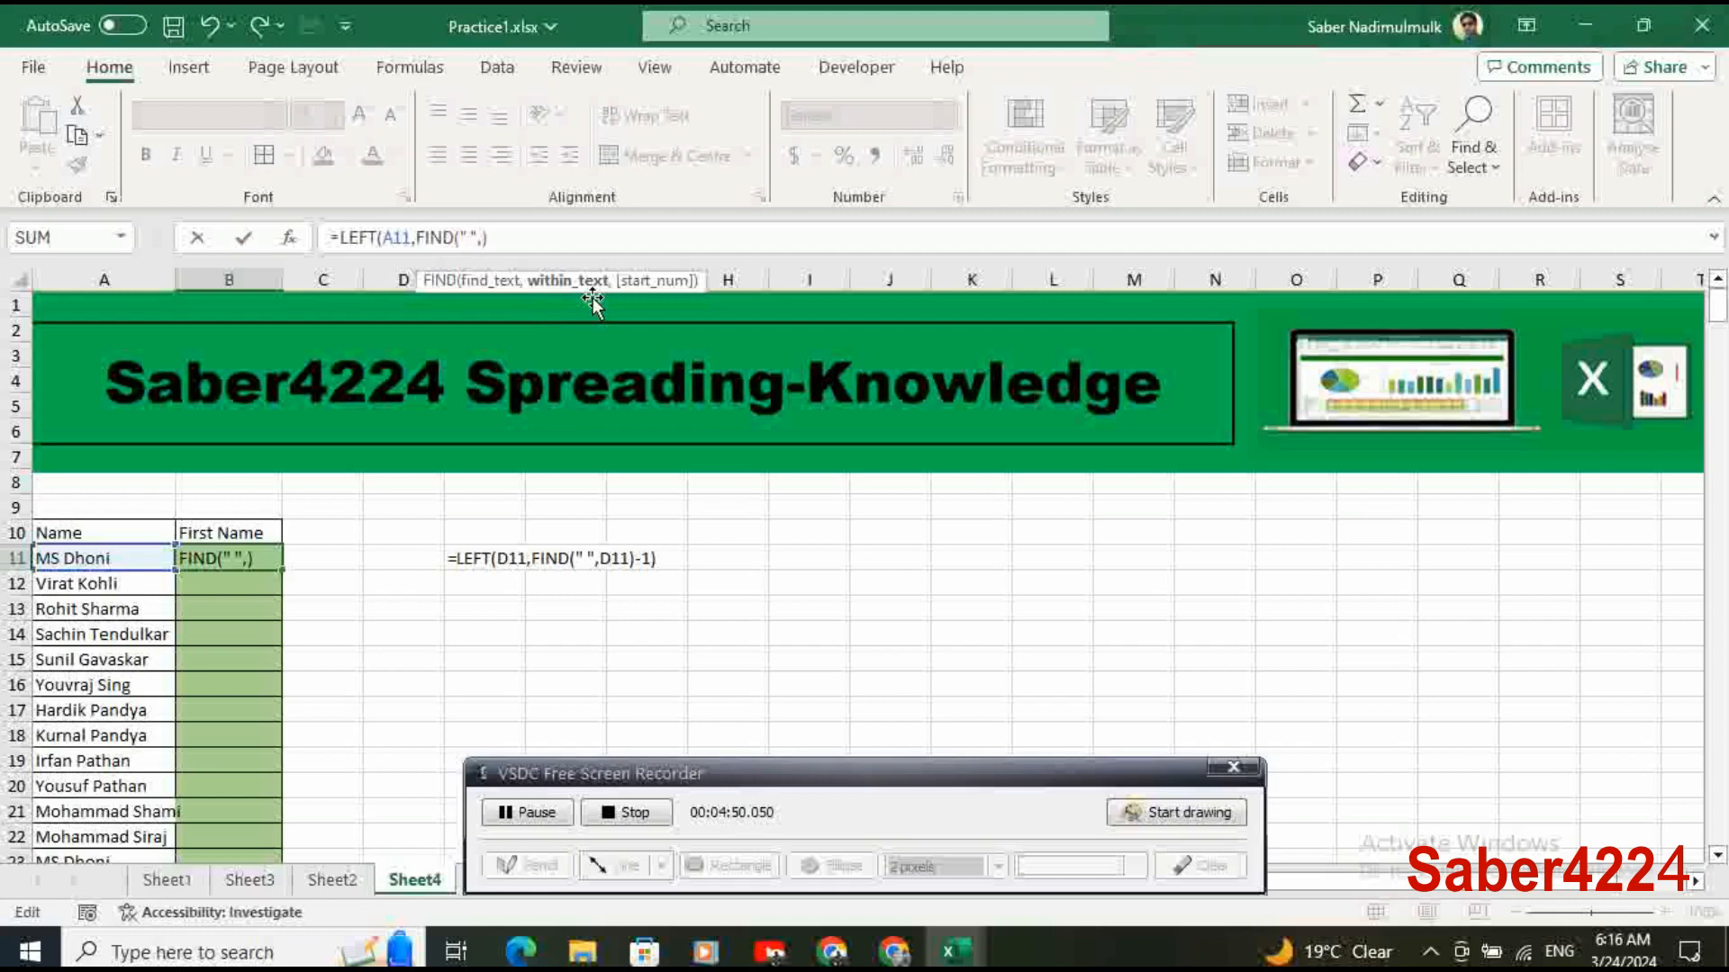
{"action": "left_click", "coordinate": [122, 558]}
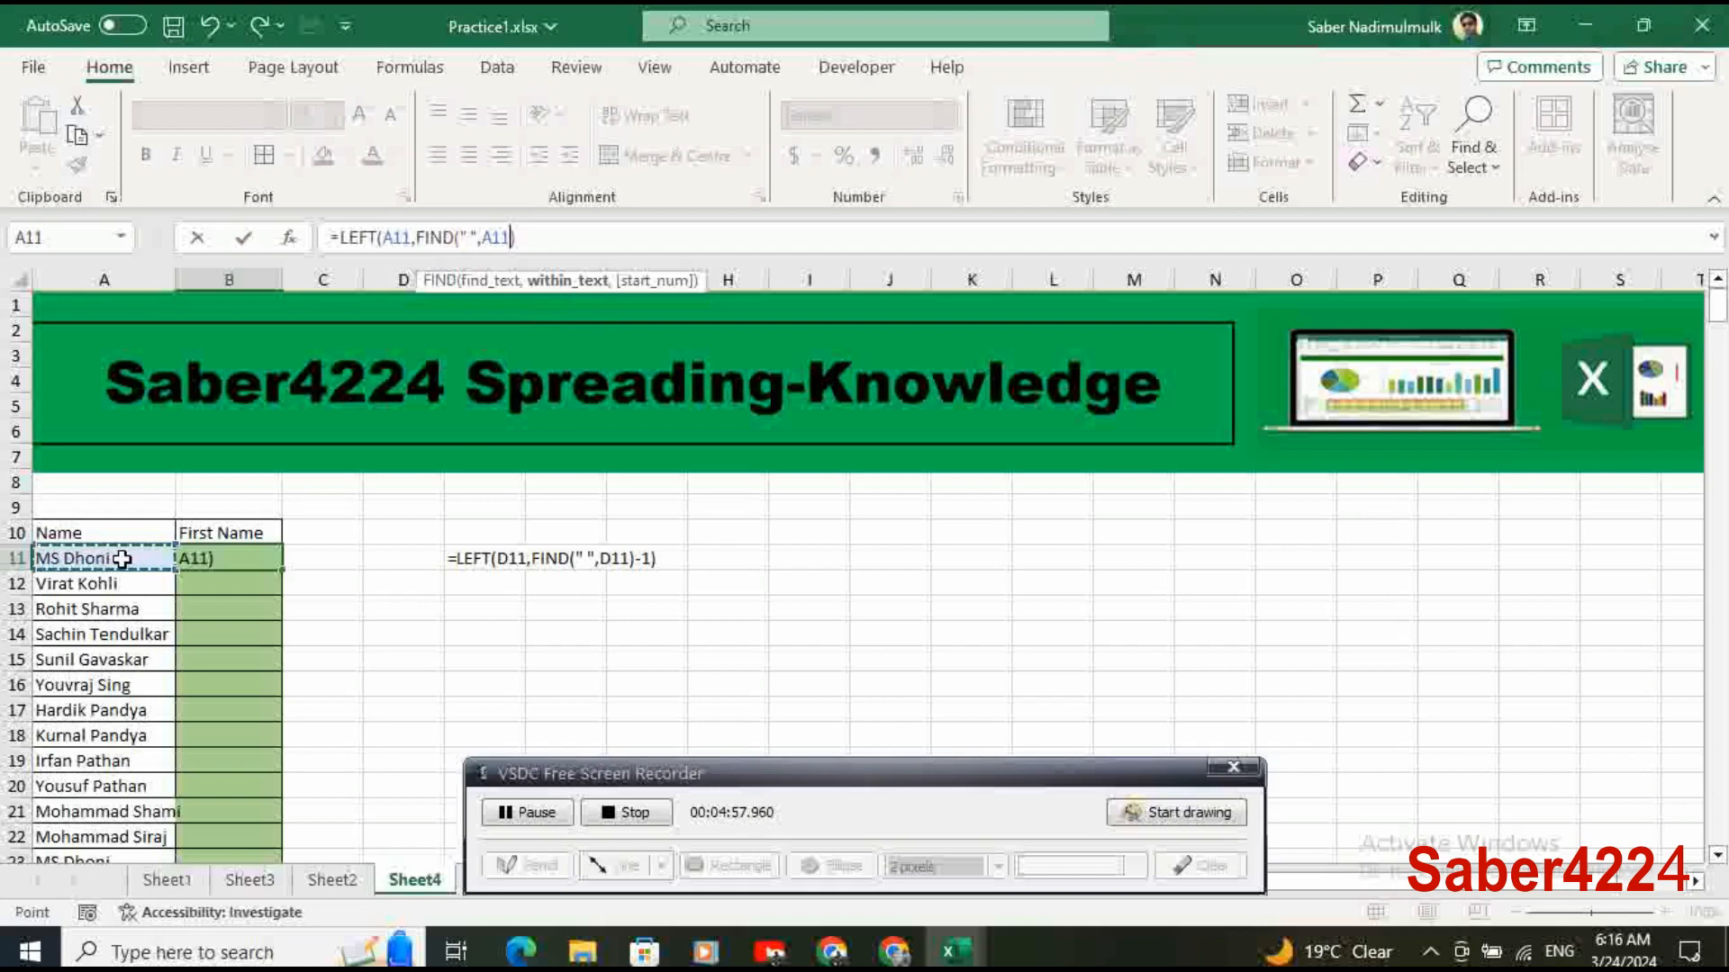
{"action": "type", "text": ")"}
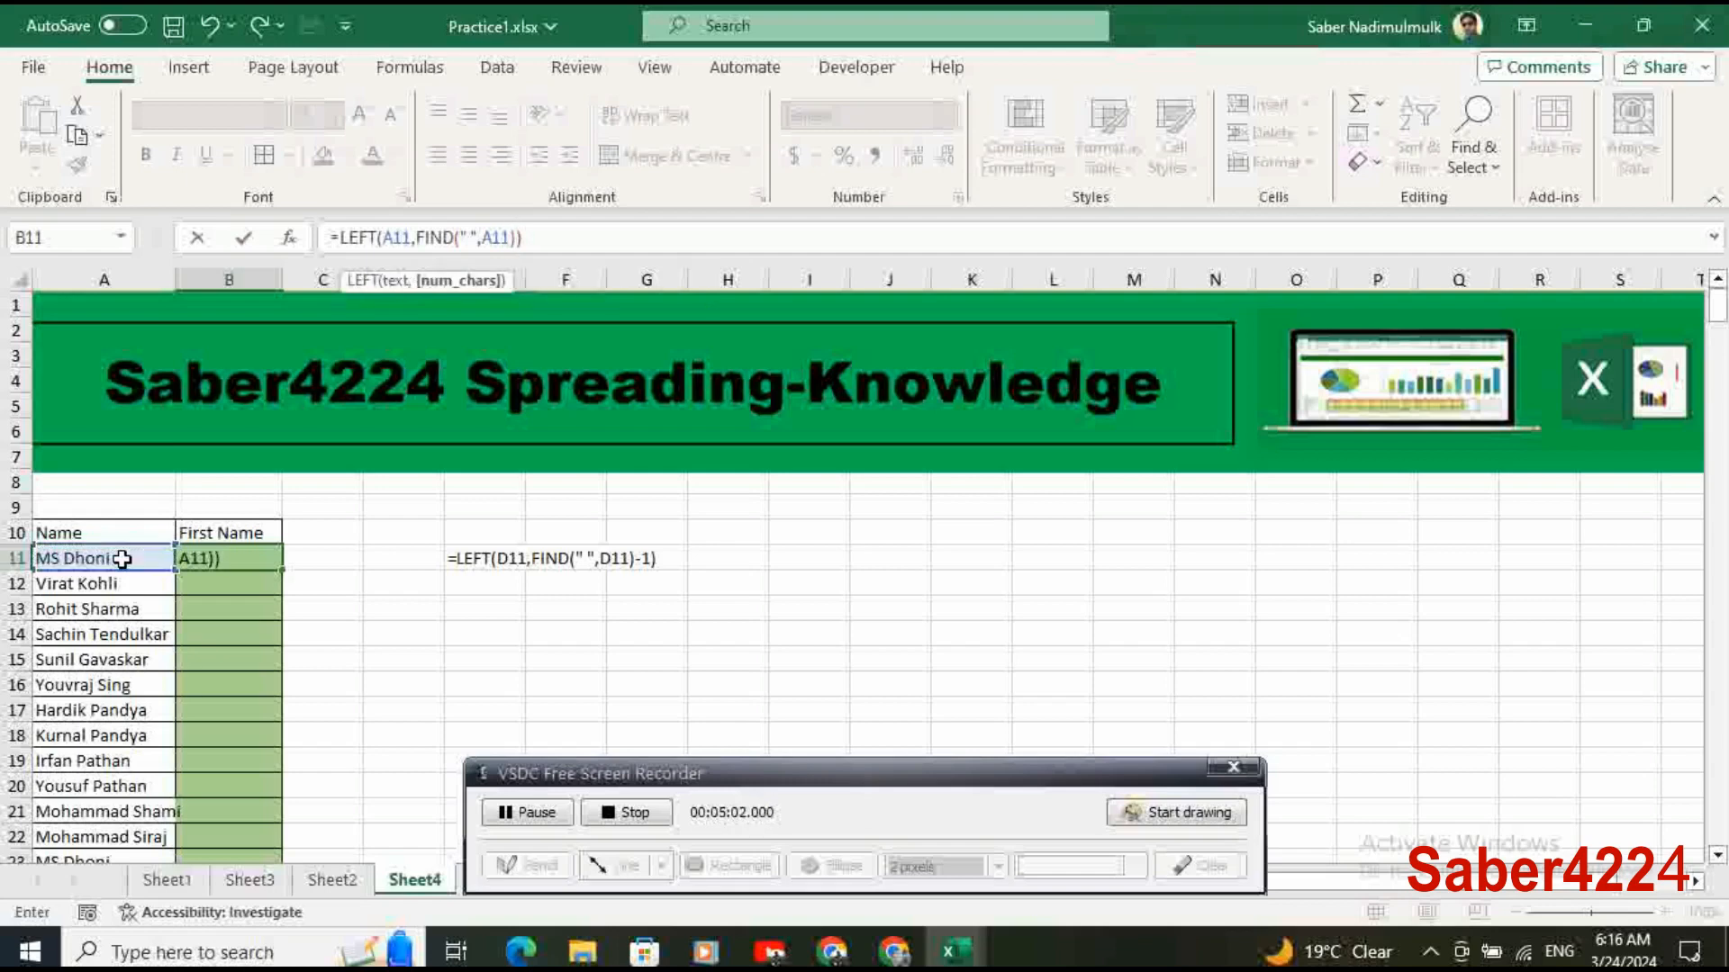
{"action": "key", "text": "Return"}
{"action": "key", "text": "Up"}
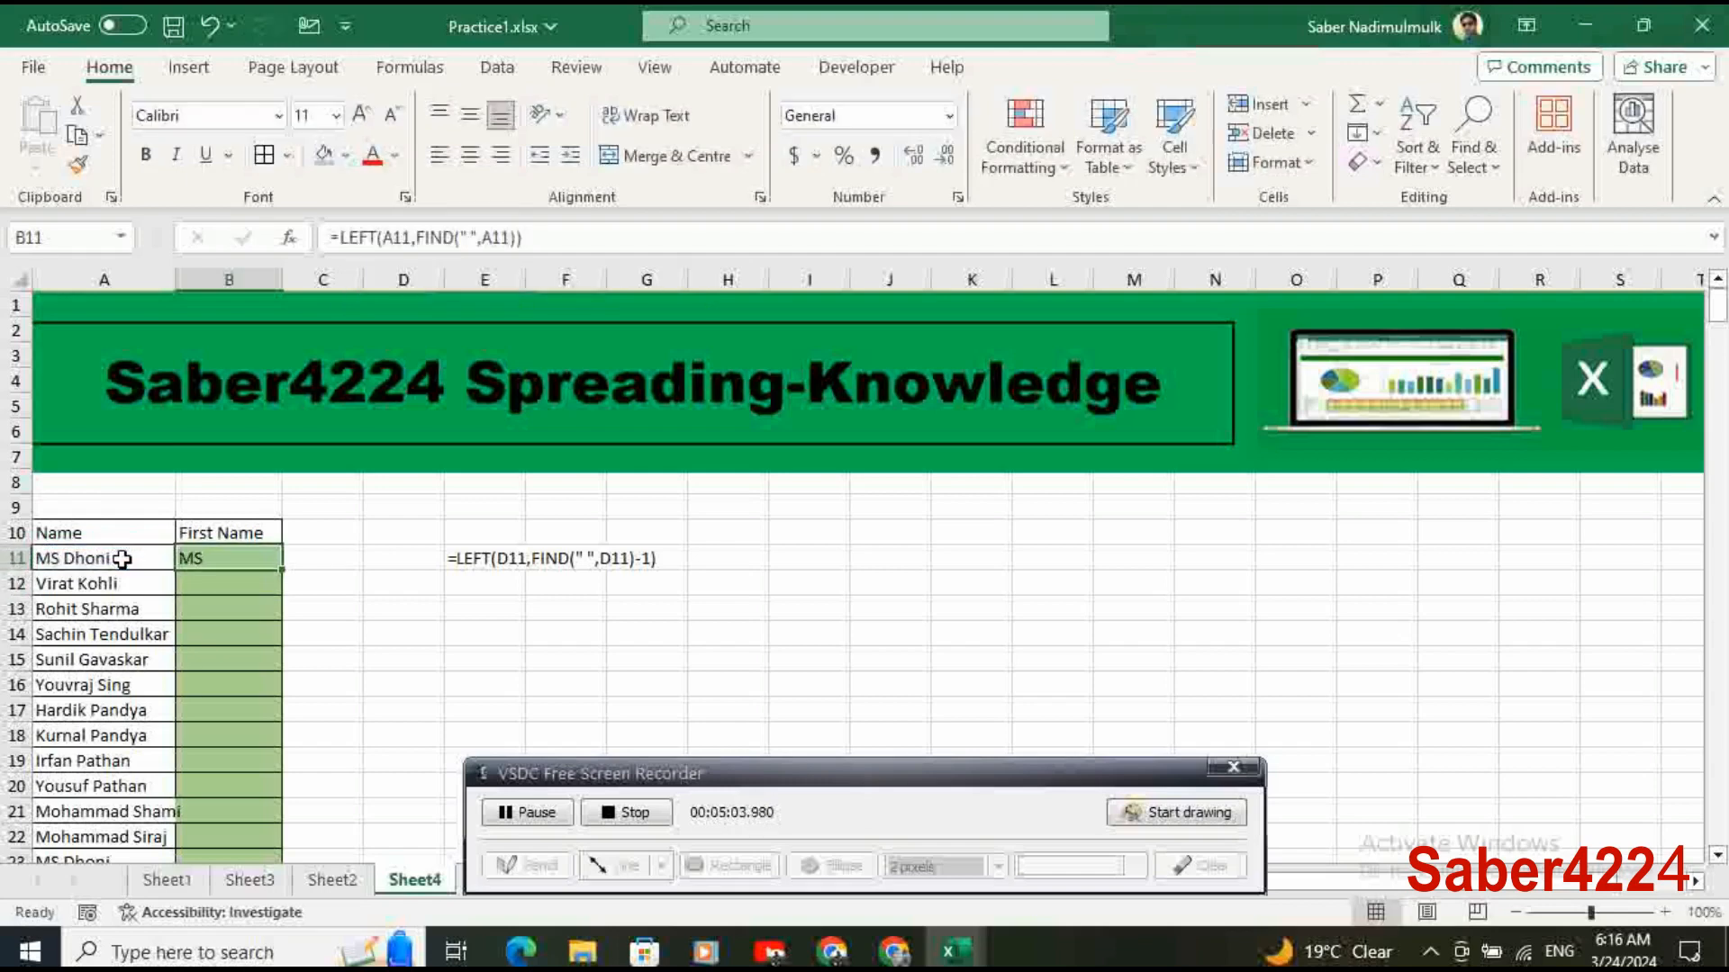
Fill the B11 formula down the whole First Name column and check the list from its end back to its start.
{"action": "double_click", "coordinate": [287, 573]}
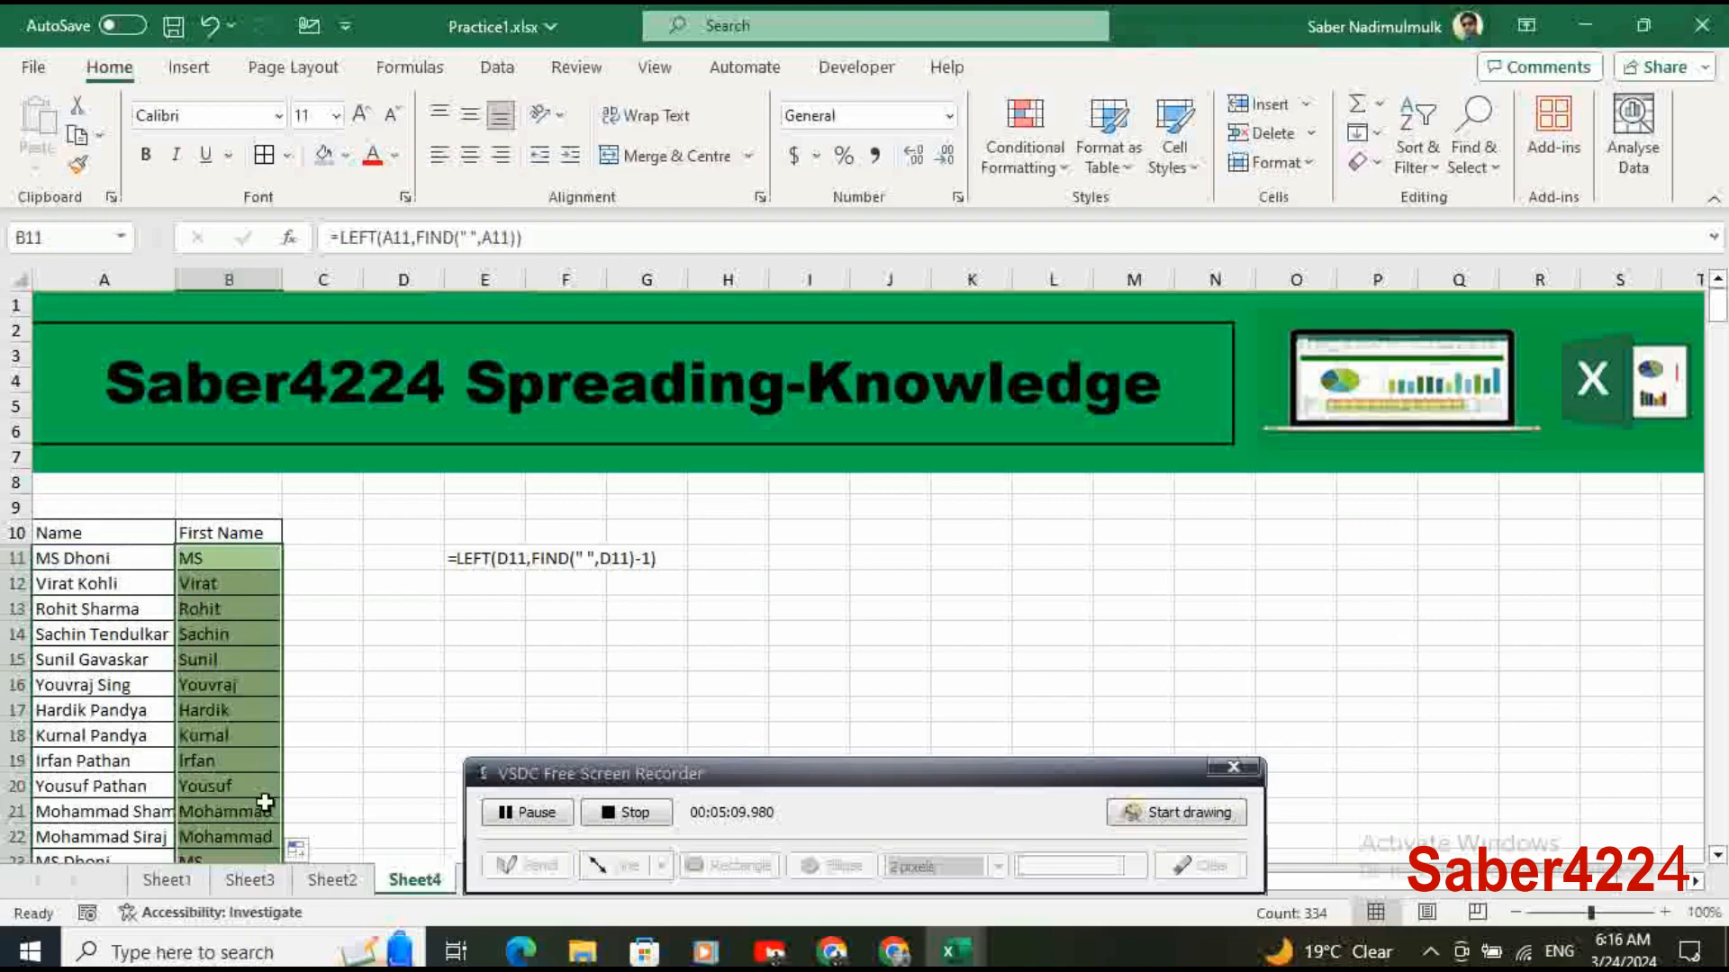
{"action": "left_click", "coordinate": [240, 729]}
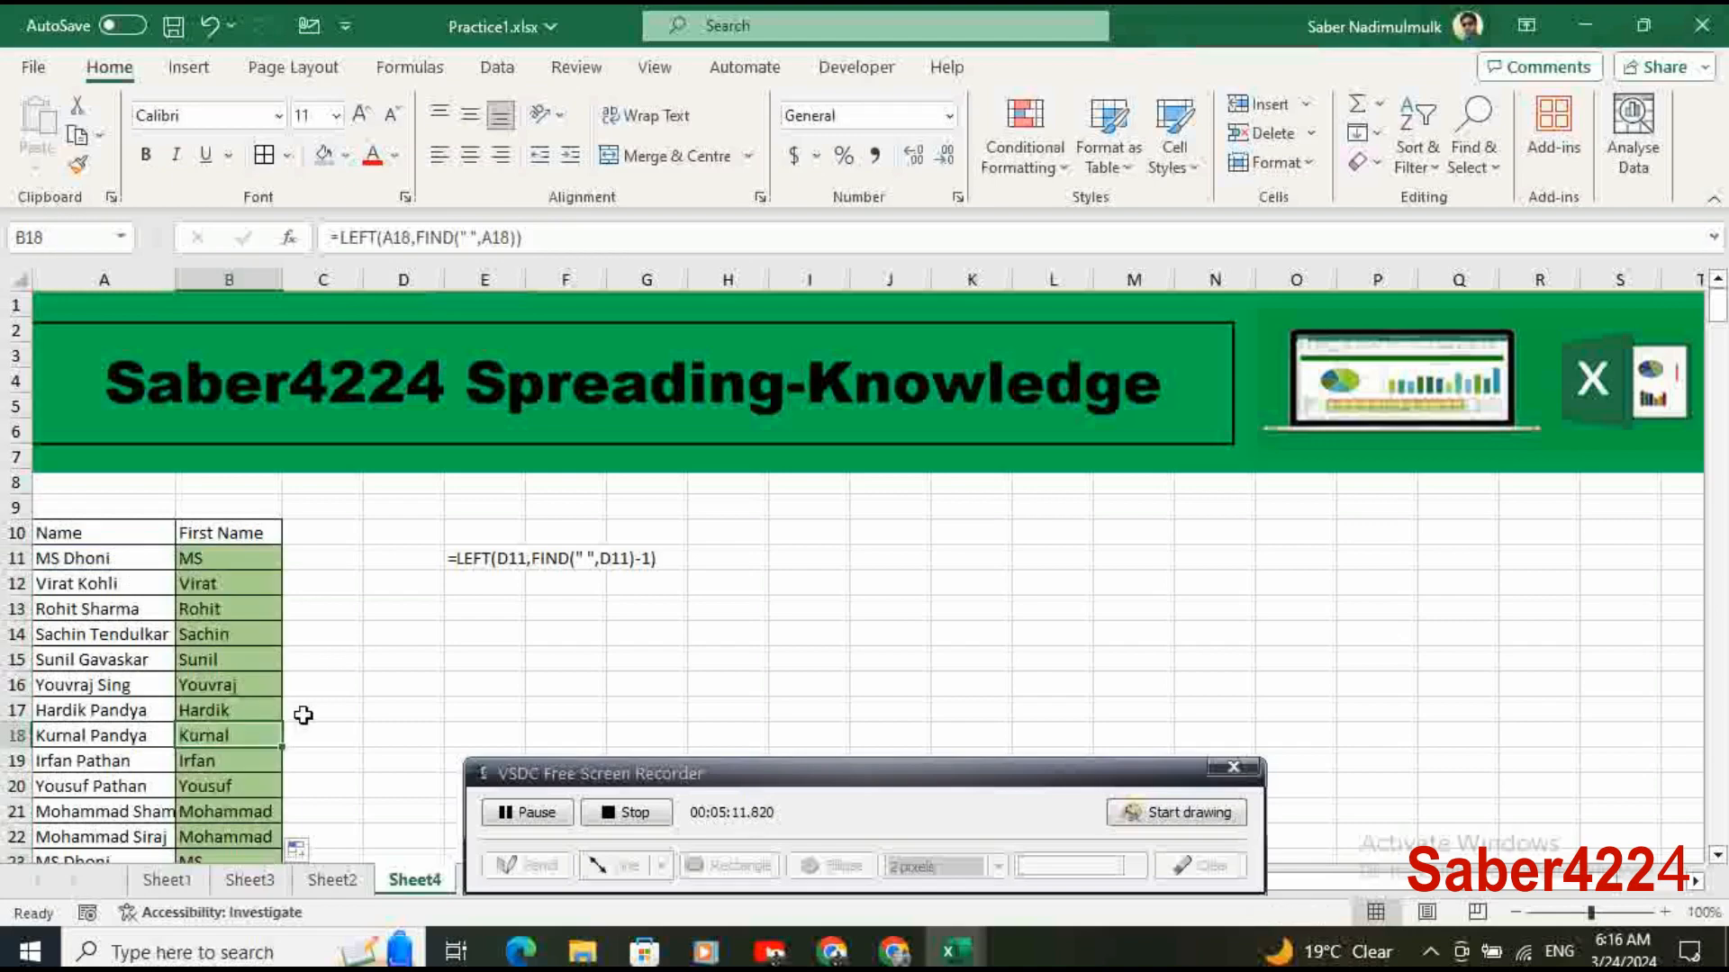
{"action": "key", "text": "ctrl+Down"}
{"action": "key", "text": "ctrl+Up"}
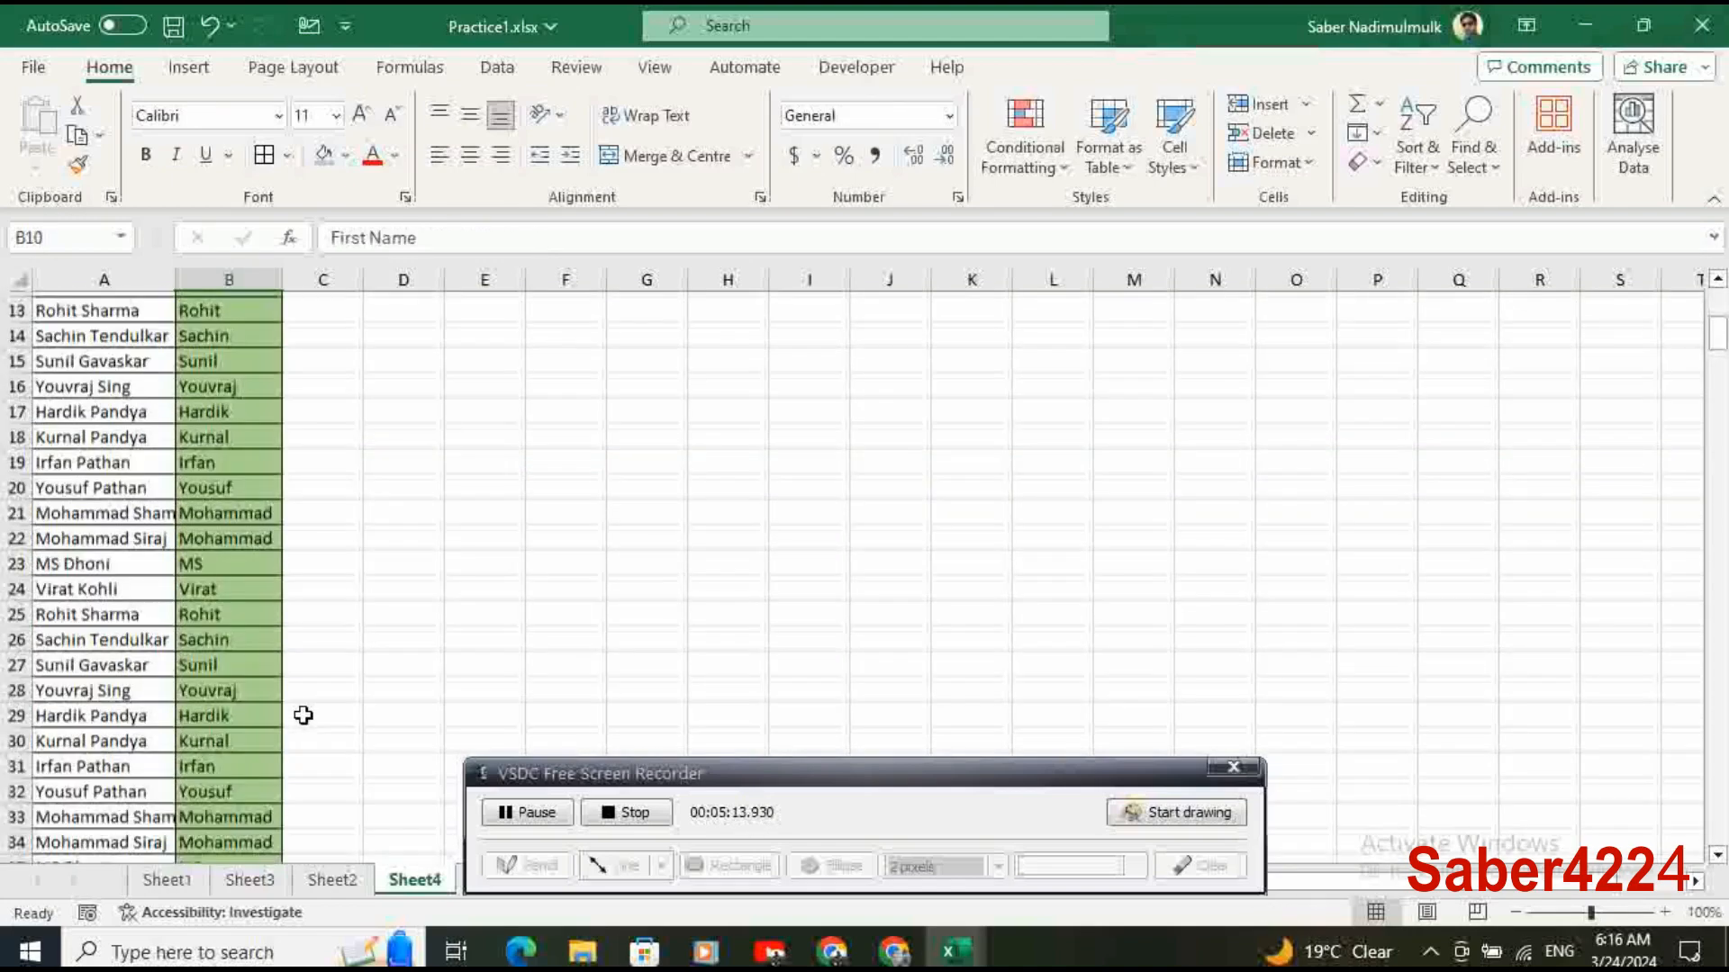
{"action": "key", "text": "Down"}
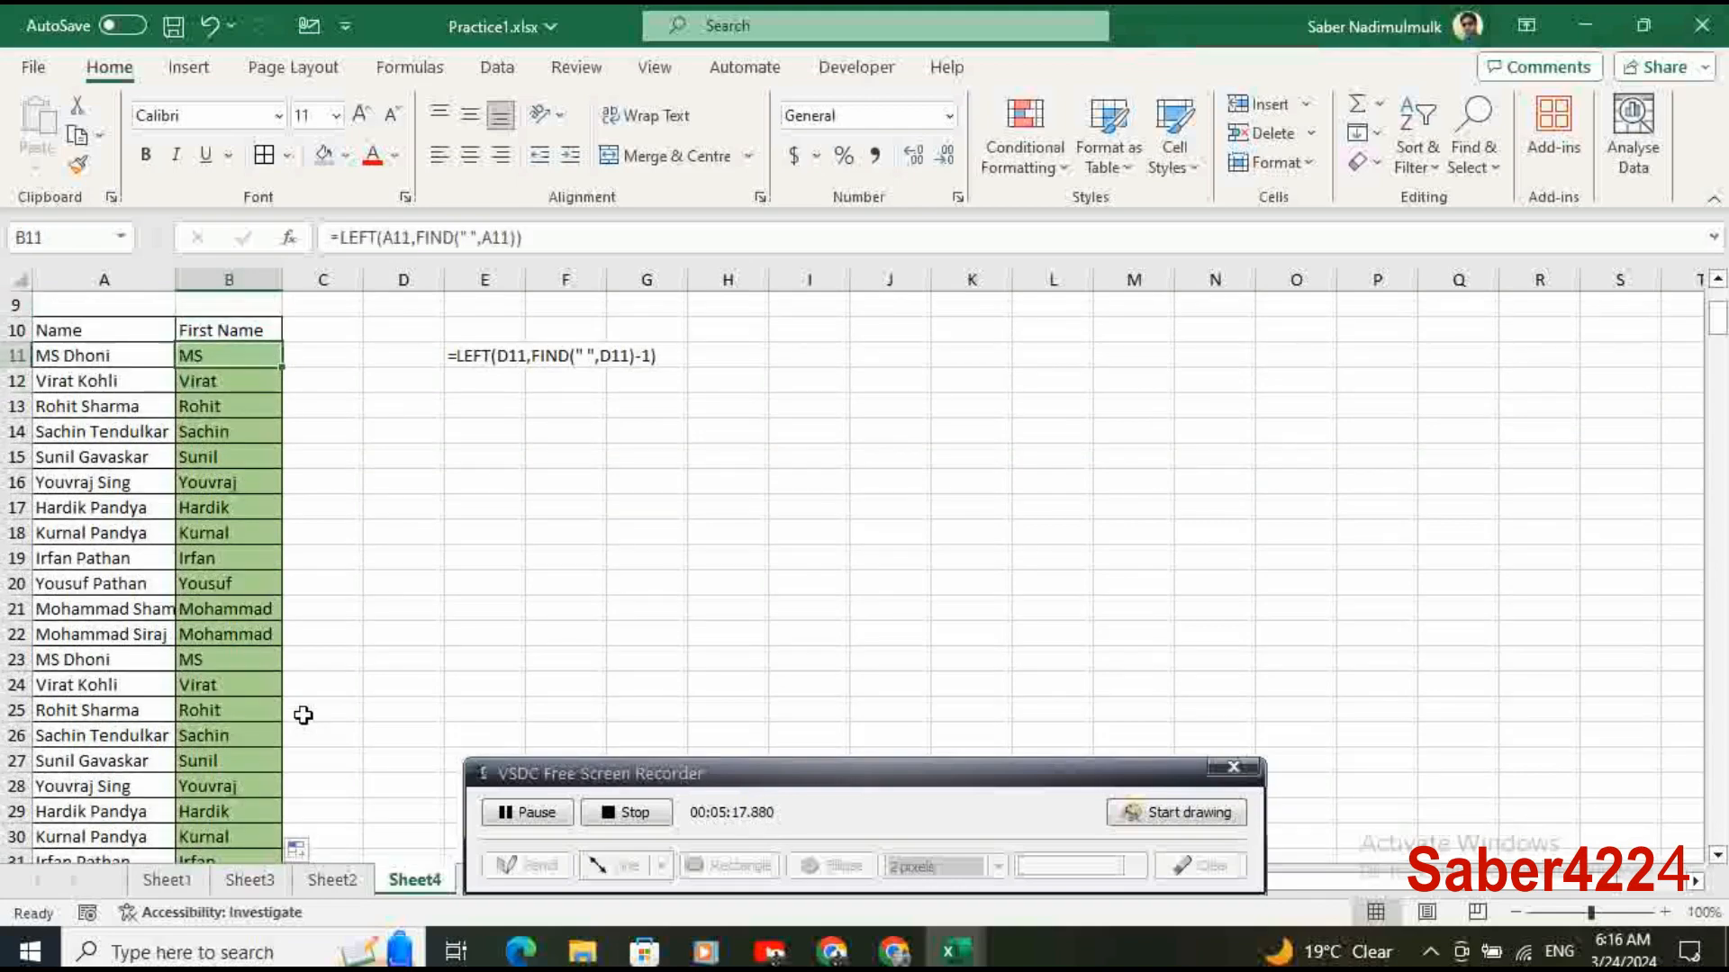
Change the formula in B11 to =LEFT(A11,FIND(" ",A11)-1) so the trailing space is left out of the first name.
{"action": "scroll", "coordinate": [302, 715], "scroll_direction": "up", "scroll_amount": 2}
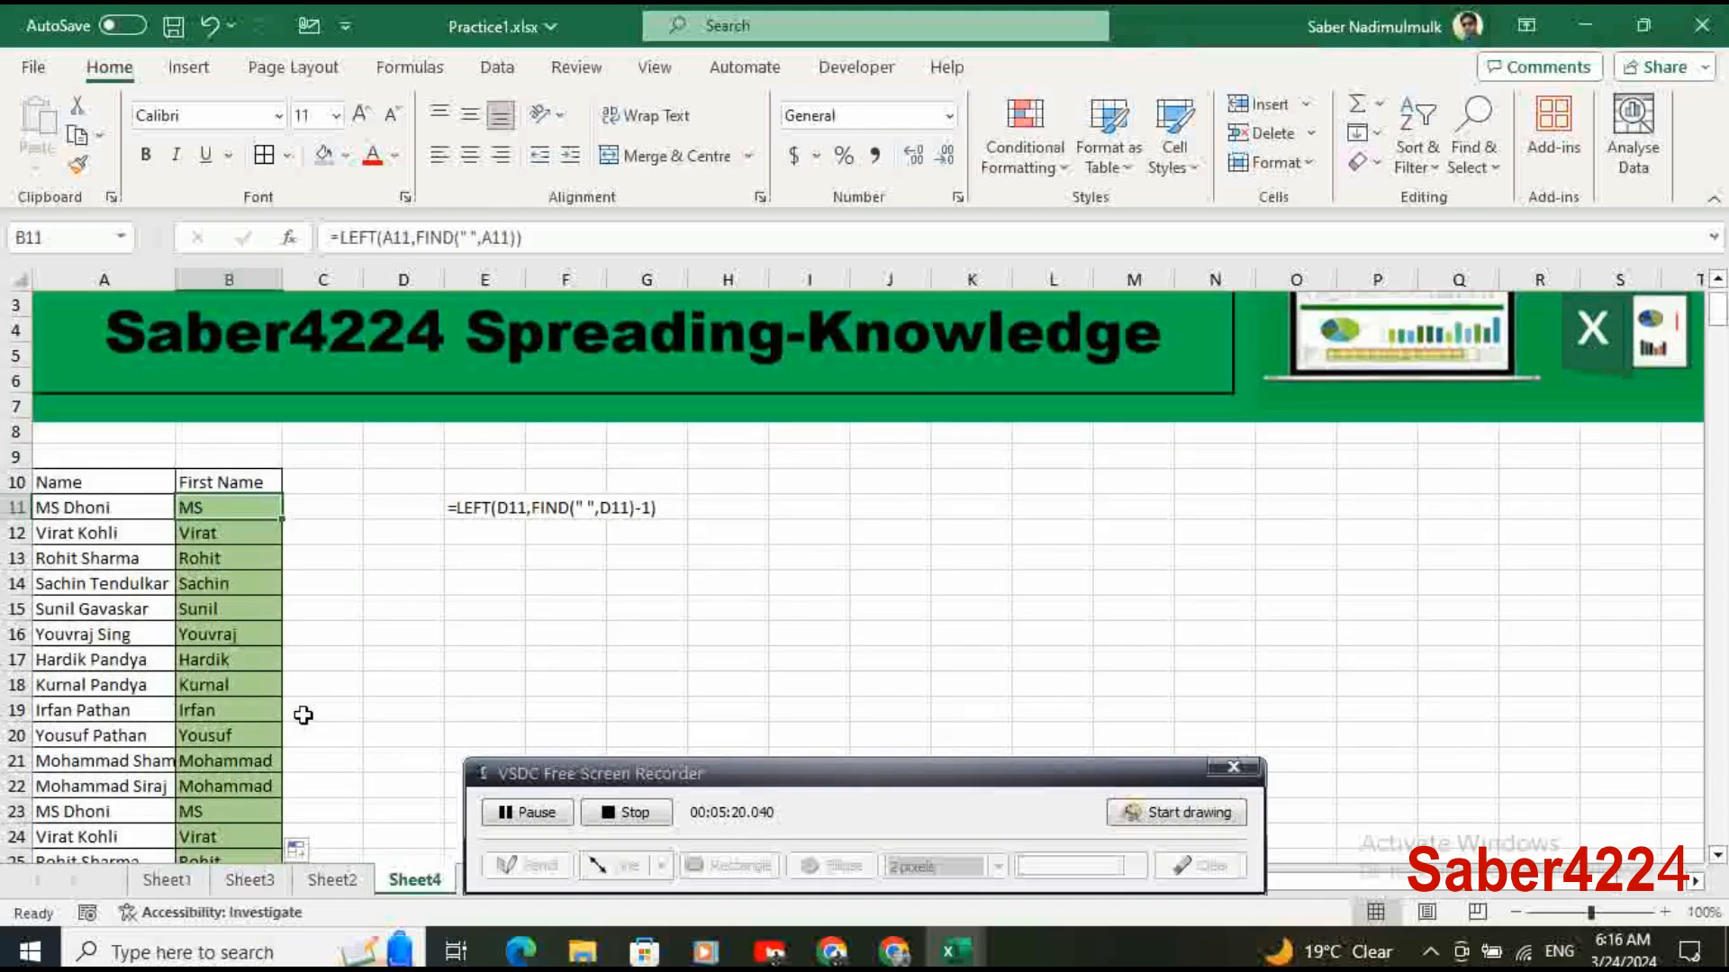
{"action": "scroll", "coordinate": [302, 715], "scroll_direction": "up", "scroll_amount": 1}
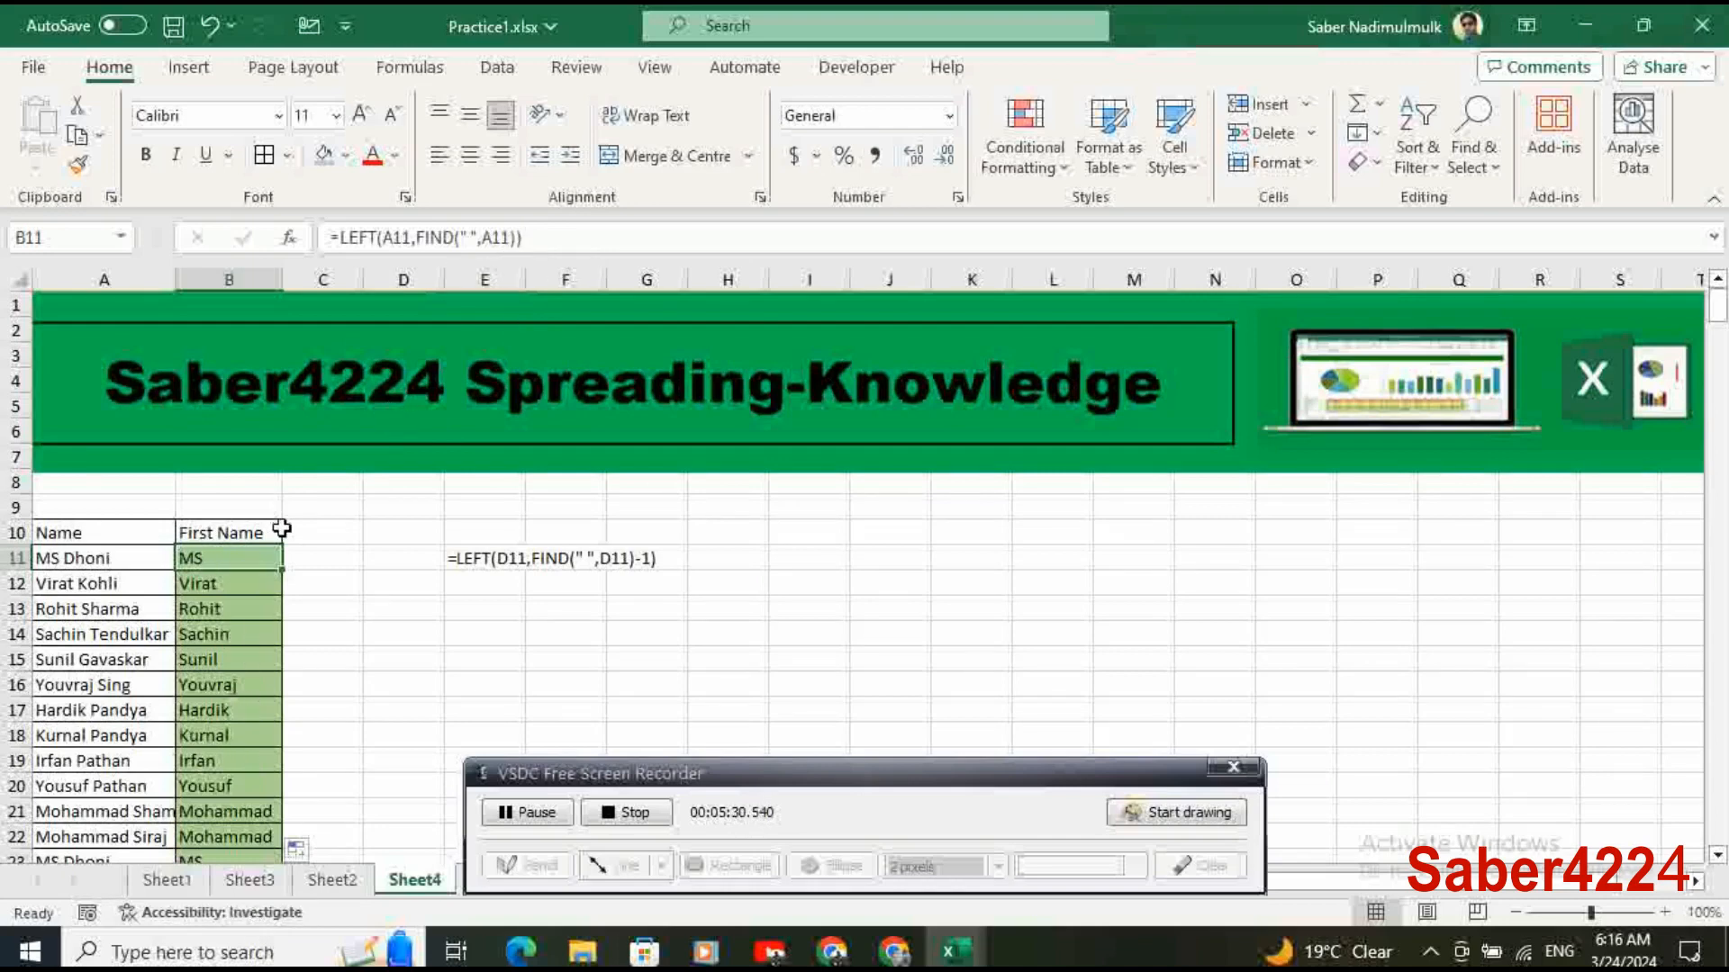
{"action": "left_click", "coordinate": [520, 238]}
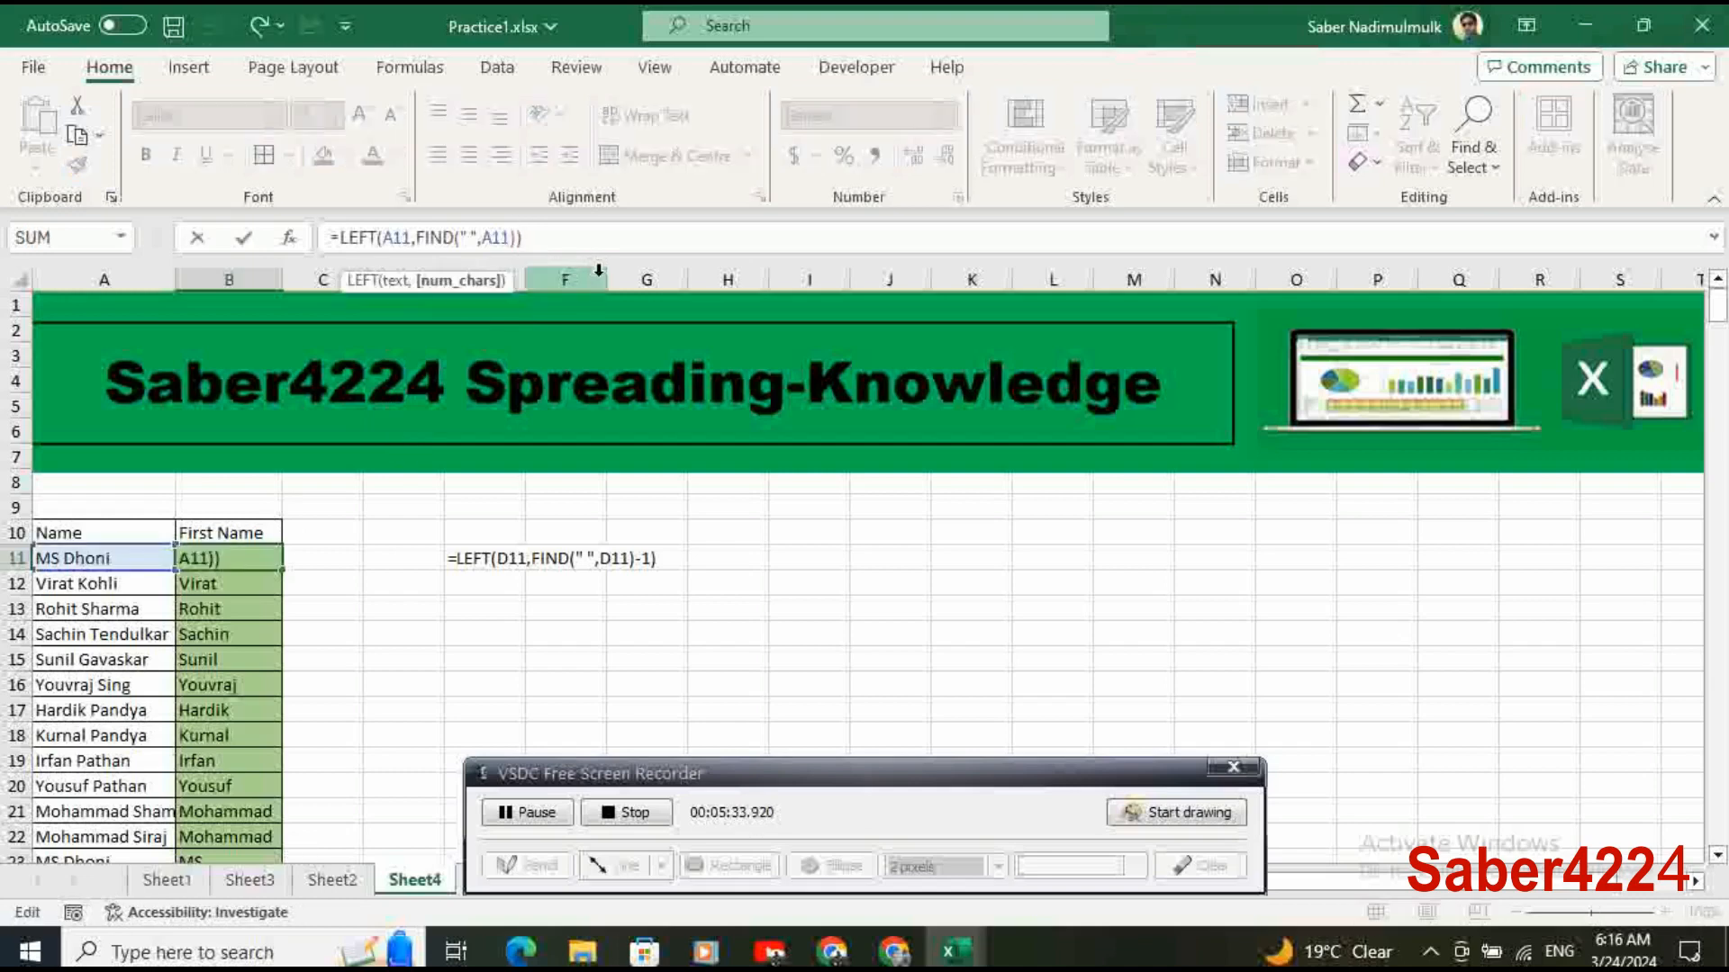
{"action": "type", "text": "-1"}
{"action": "key", "text": "Return"}
{"action": "key", "text": "Up"}
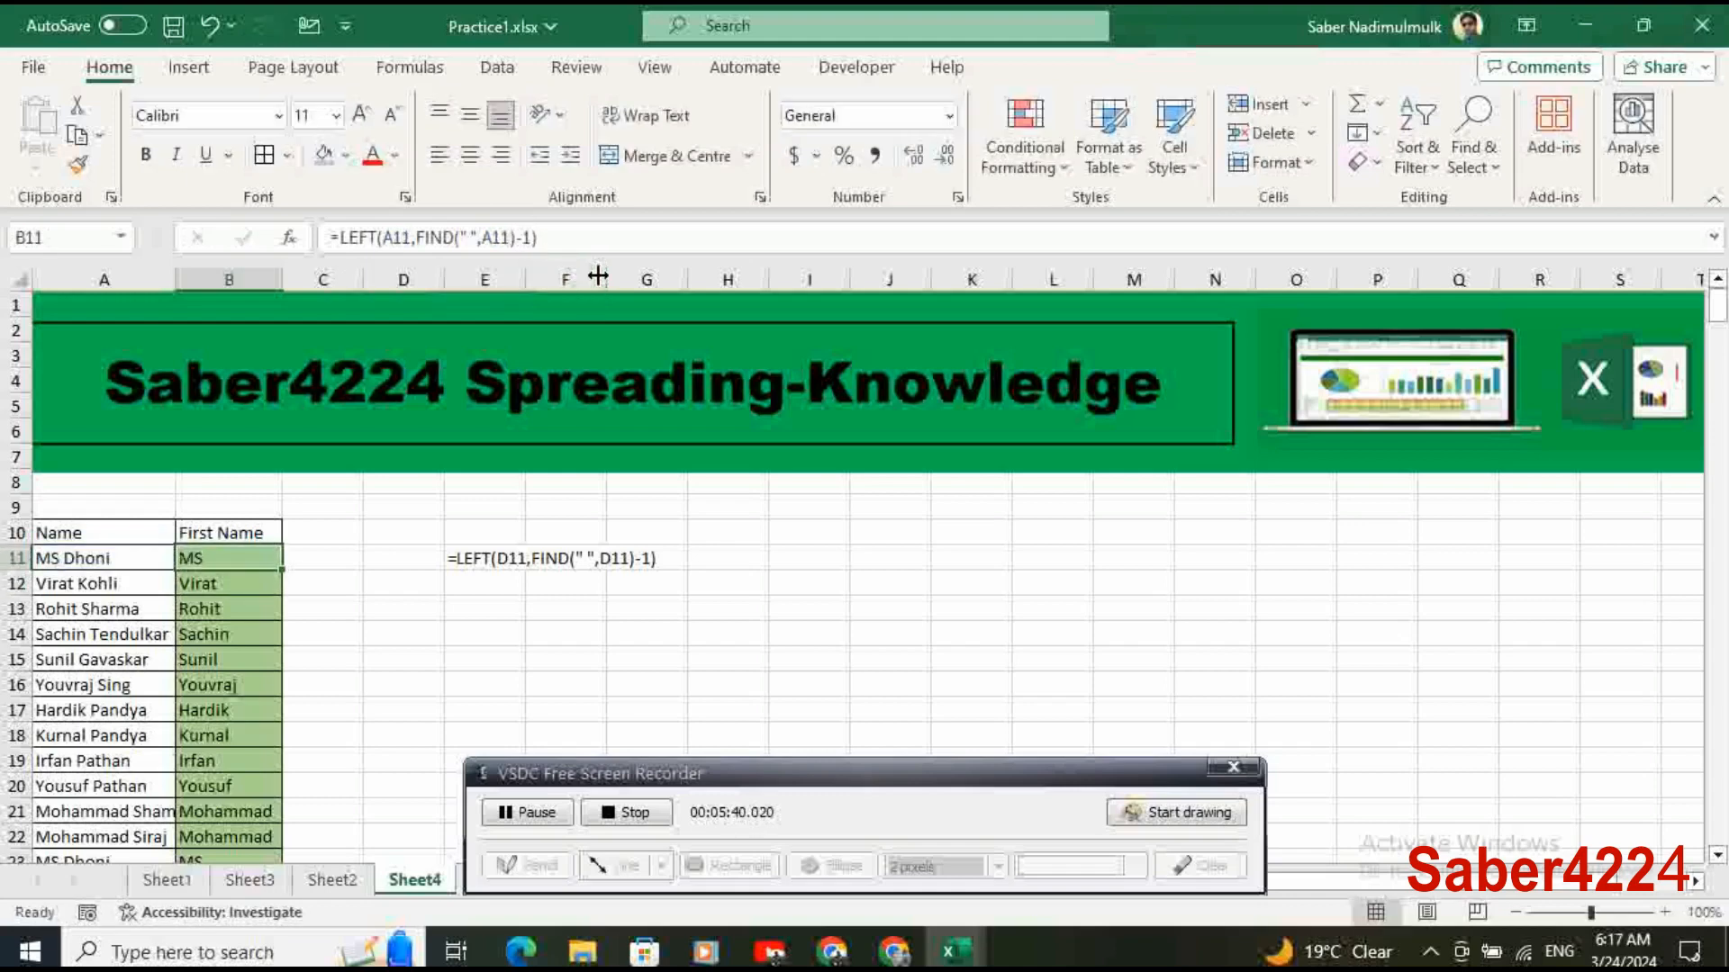
Fill the corrected B11 formula down the whole First Name column.
{"action": "left_click_drag", "start_coordinate": [282, 570], "coordinate": [282, 570]}
{"action": "double_click", "coordinate": [282, 571]}
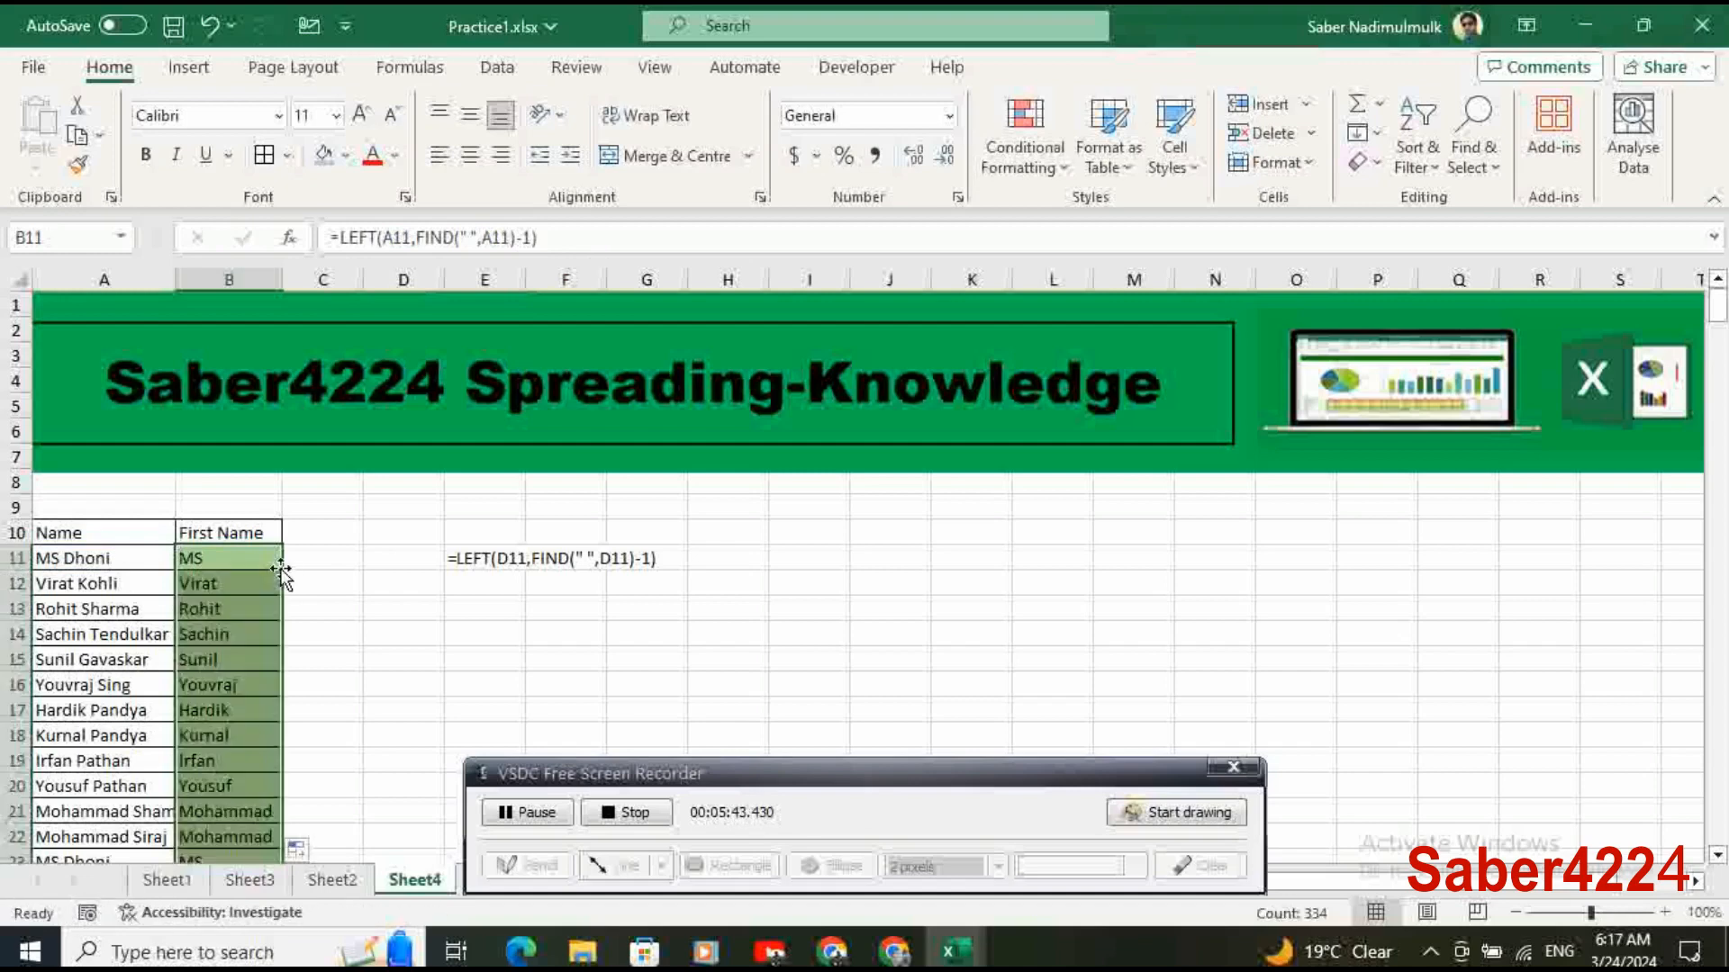
{"action": "left_click", "coordinate": [265, 682]}
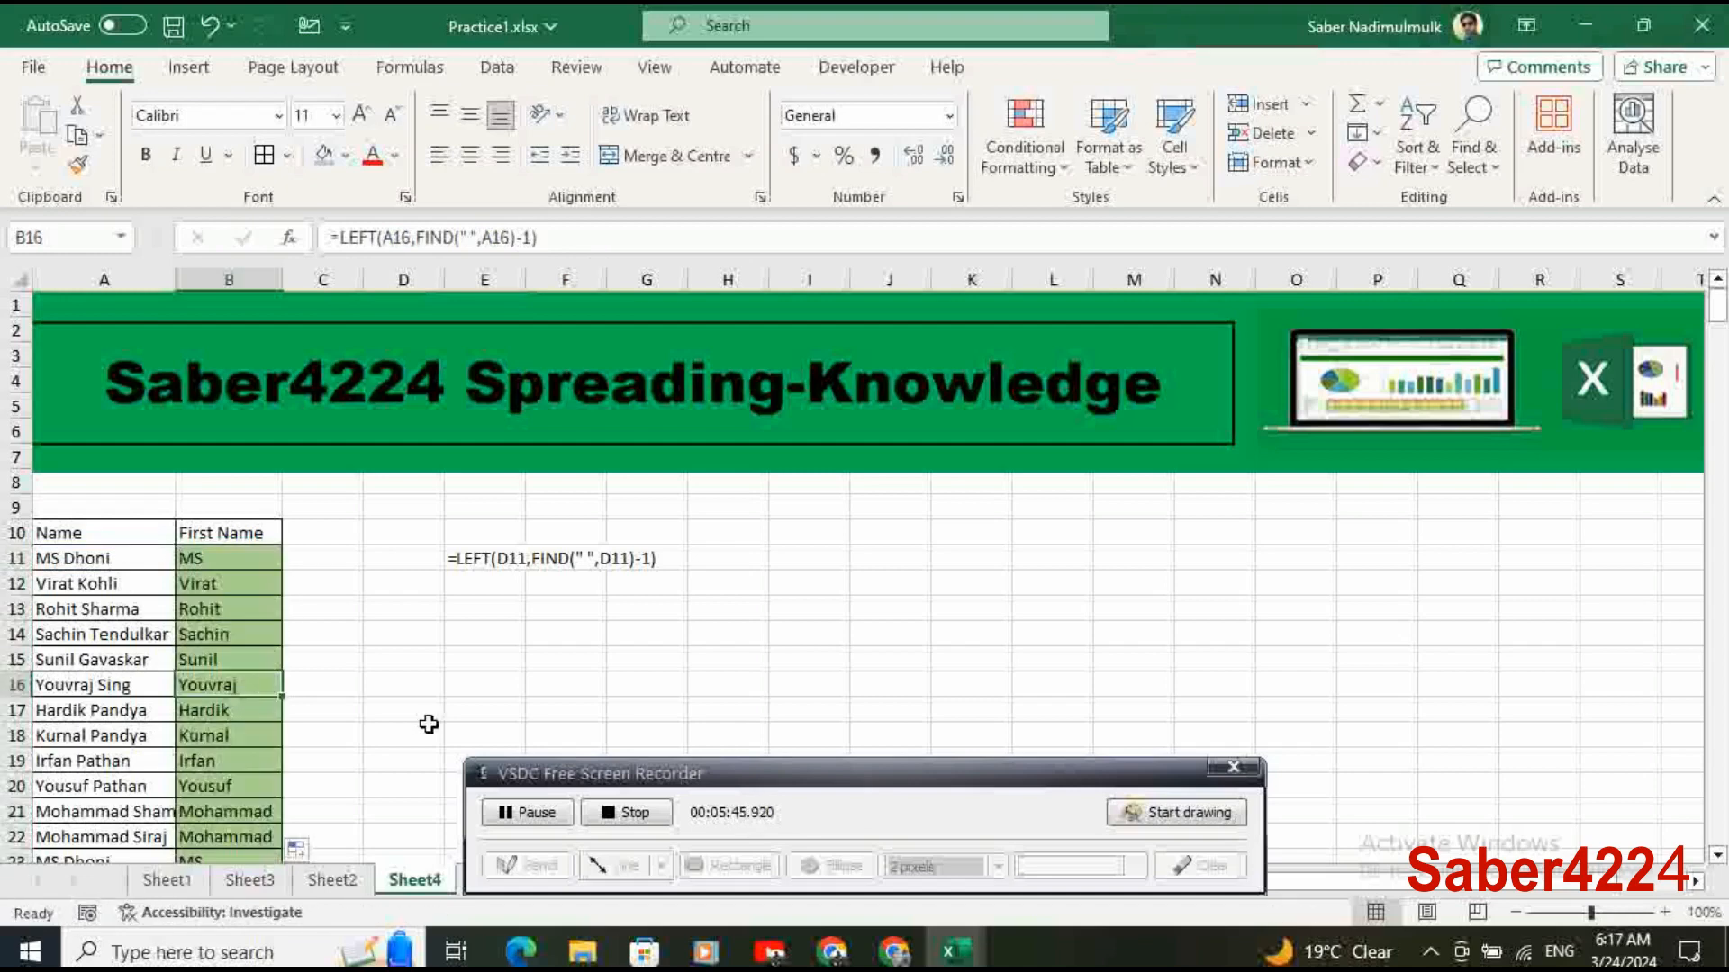
Check the First Name list from its last row back to its header and the start of the sheet.
{"action": "key", "text": "ctrl+Down"}
{"action": "key", "text": "ctrl+Up"}
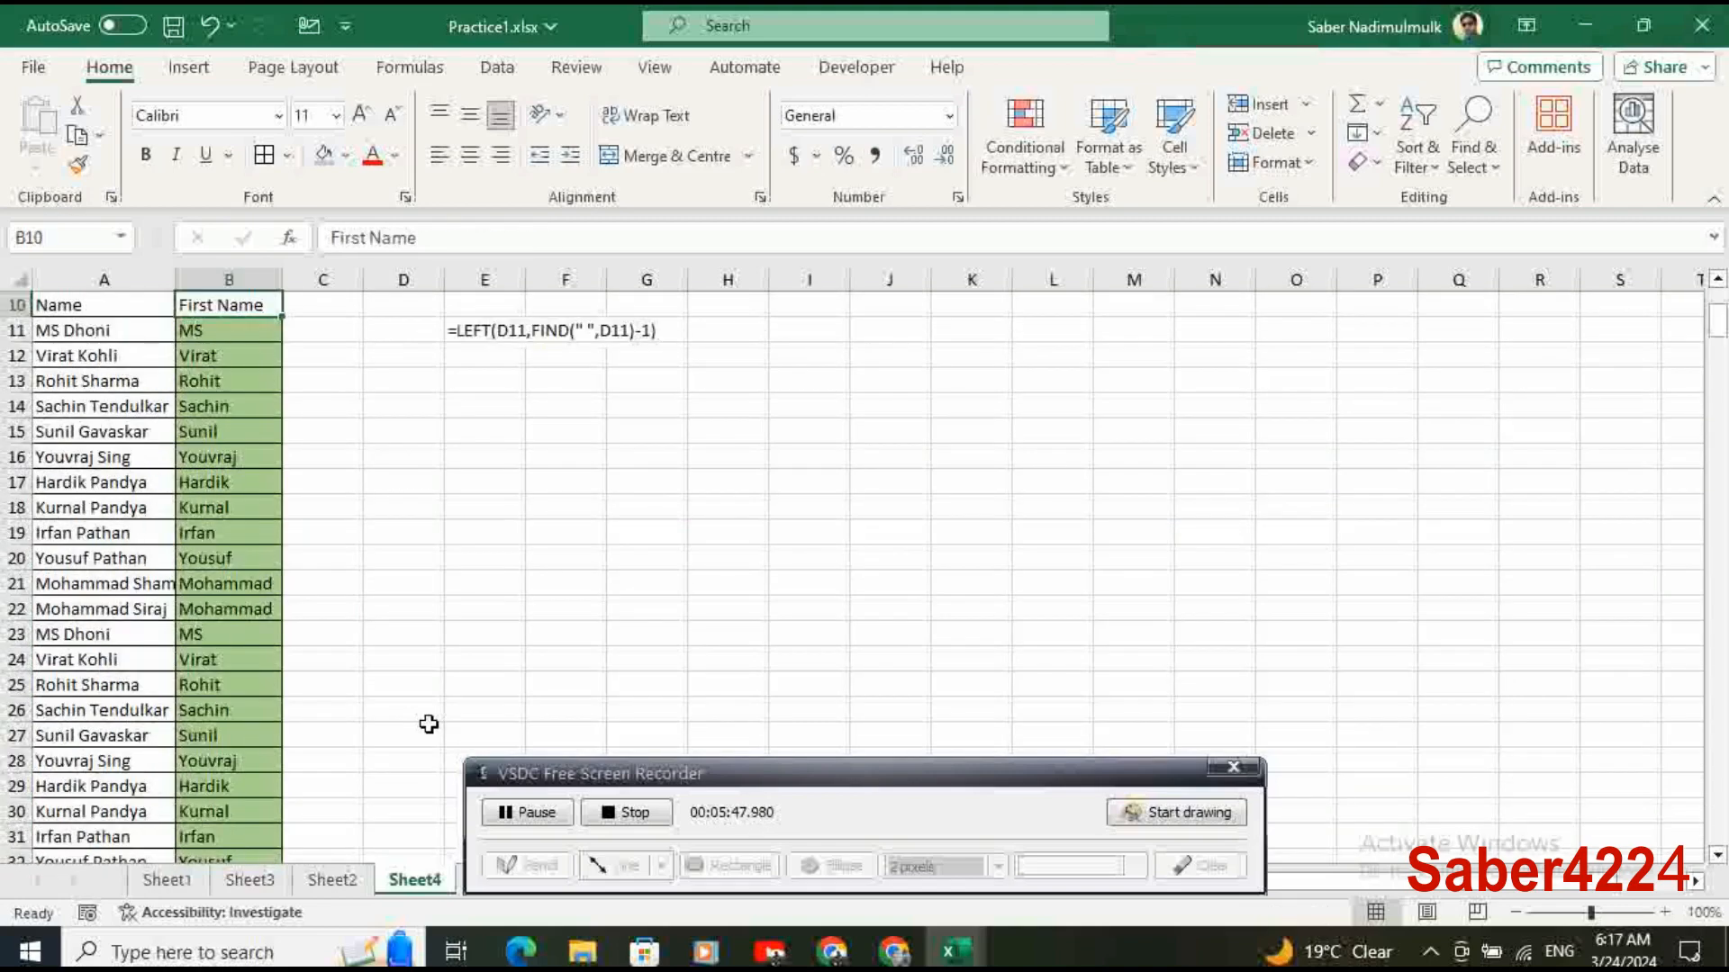
{"action": "key", "text": "Up"}
{"action": "key", "text": "Up"}
{"action": "key", "text": "Up"}
{"action": "key", "text": "Up"}
{"action": "key", "text": "Up"}
{"action": "key", "text": "Up"}
{"action": "key", "text": "Up"}
{"action": "key", "text": "Up"}
{"action": "key", "text": "Up"}
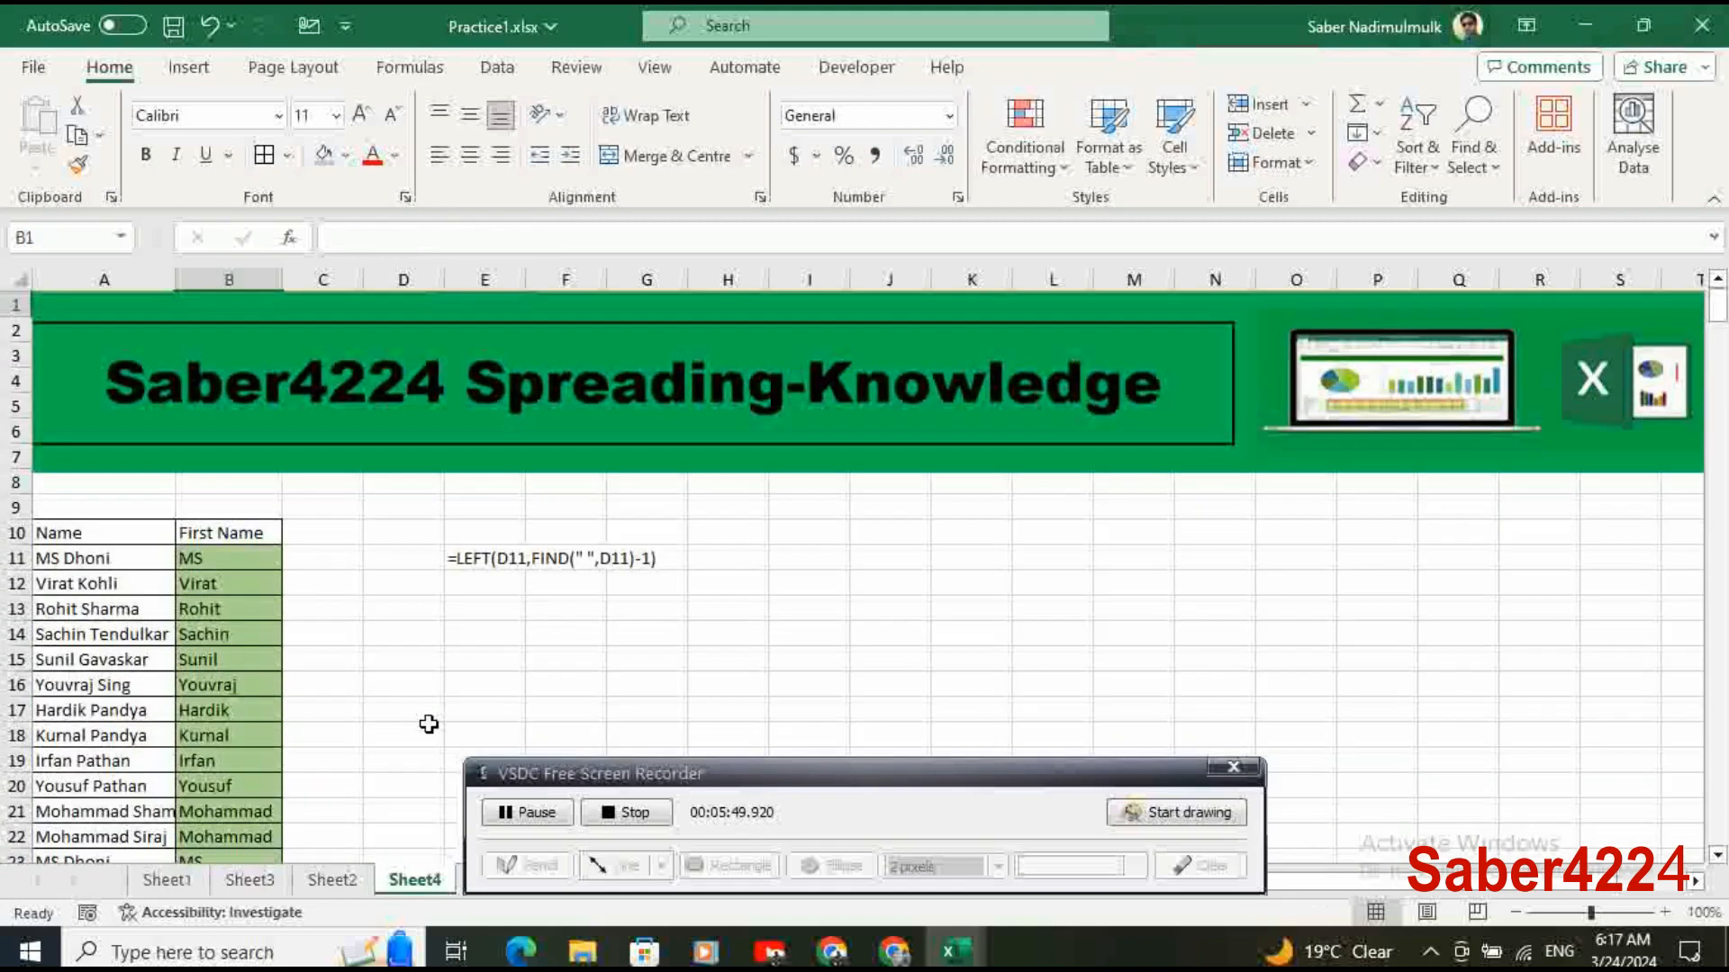
{"action": "key", "text": "ctrl+Down"}
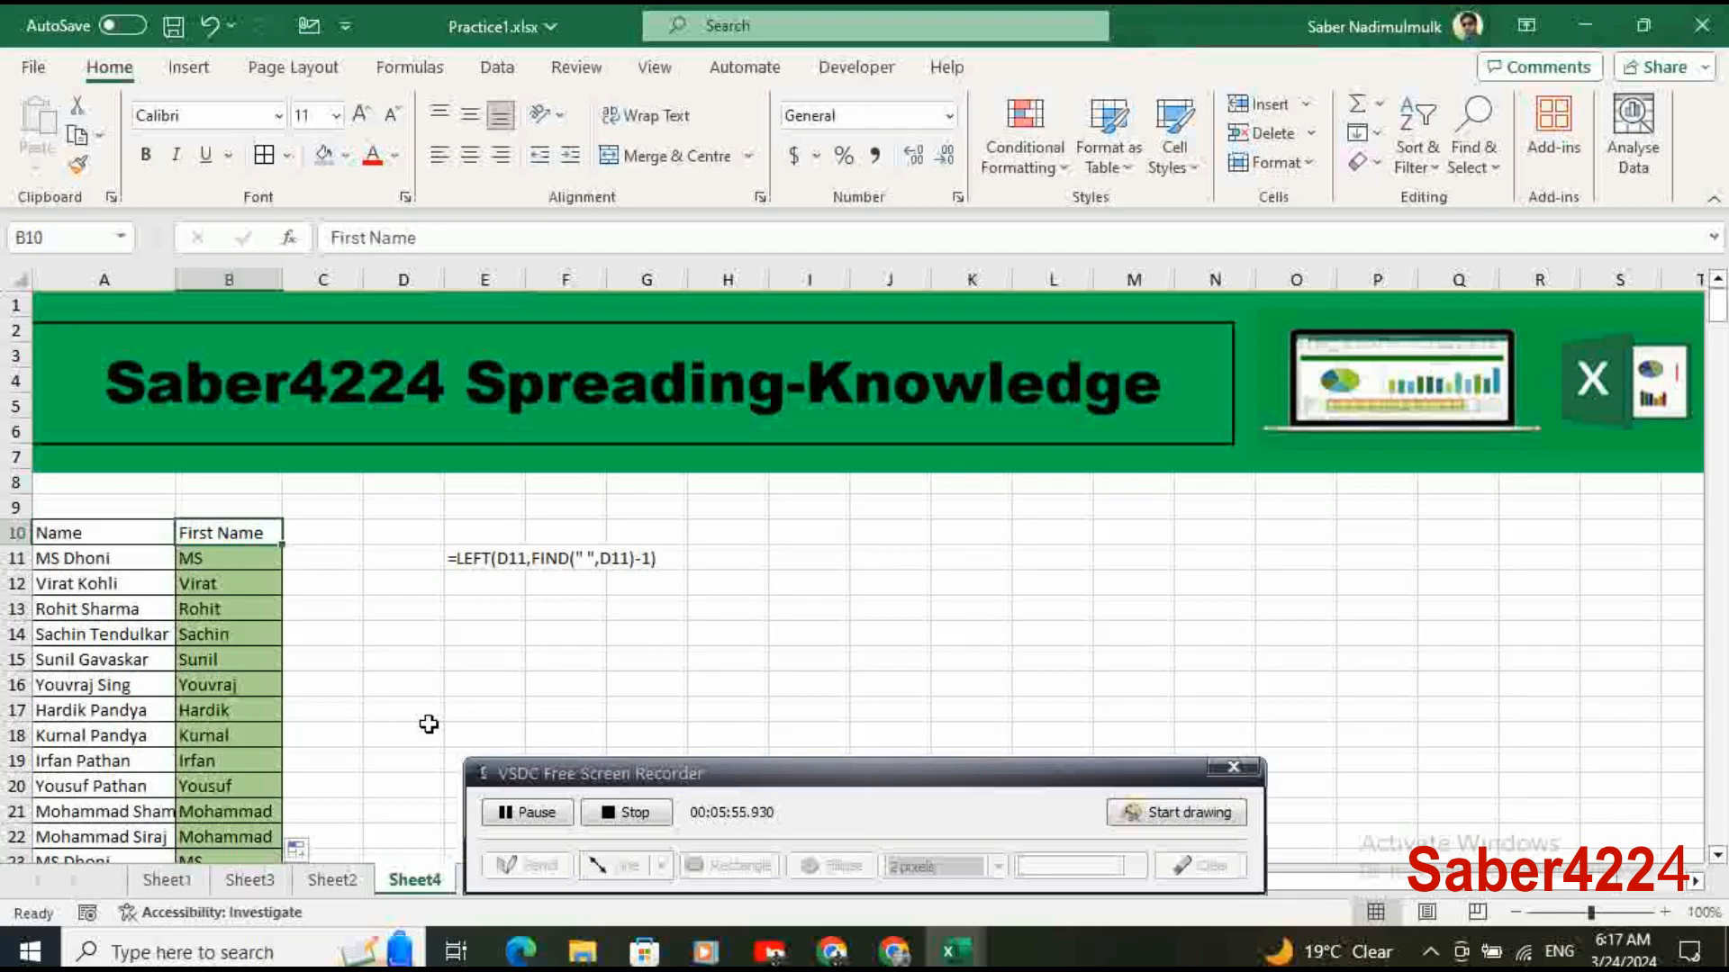
{"action": "key", "text": "Left"}
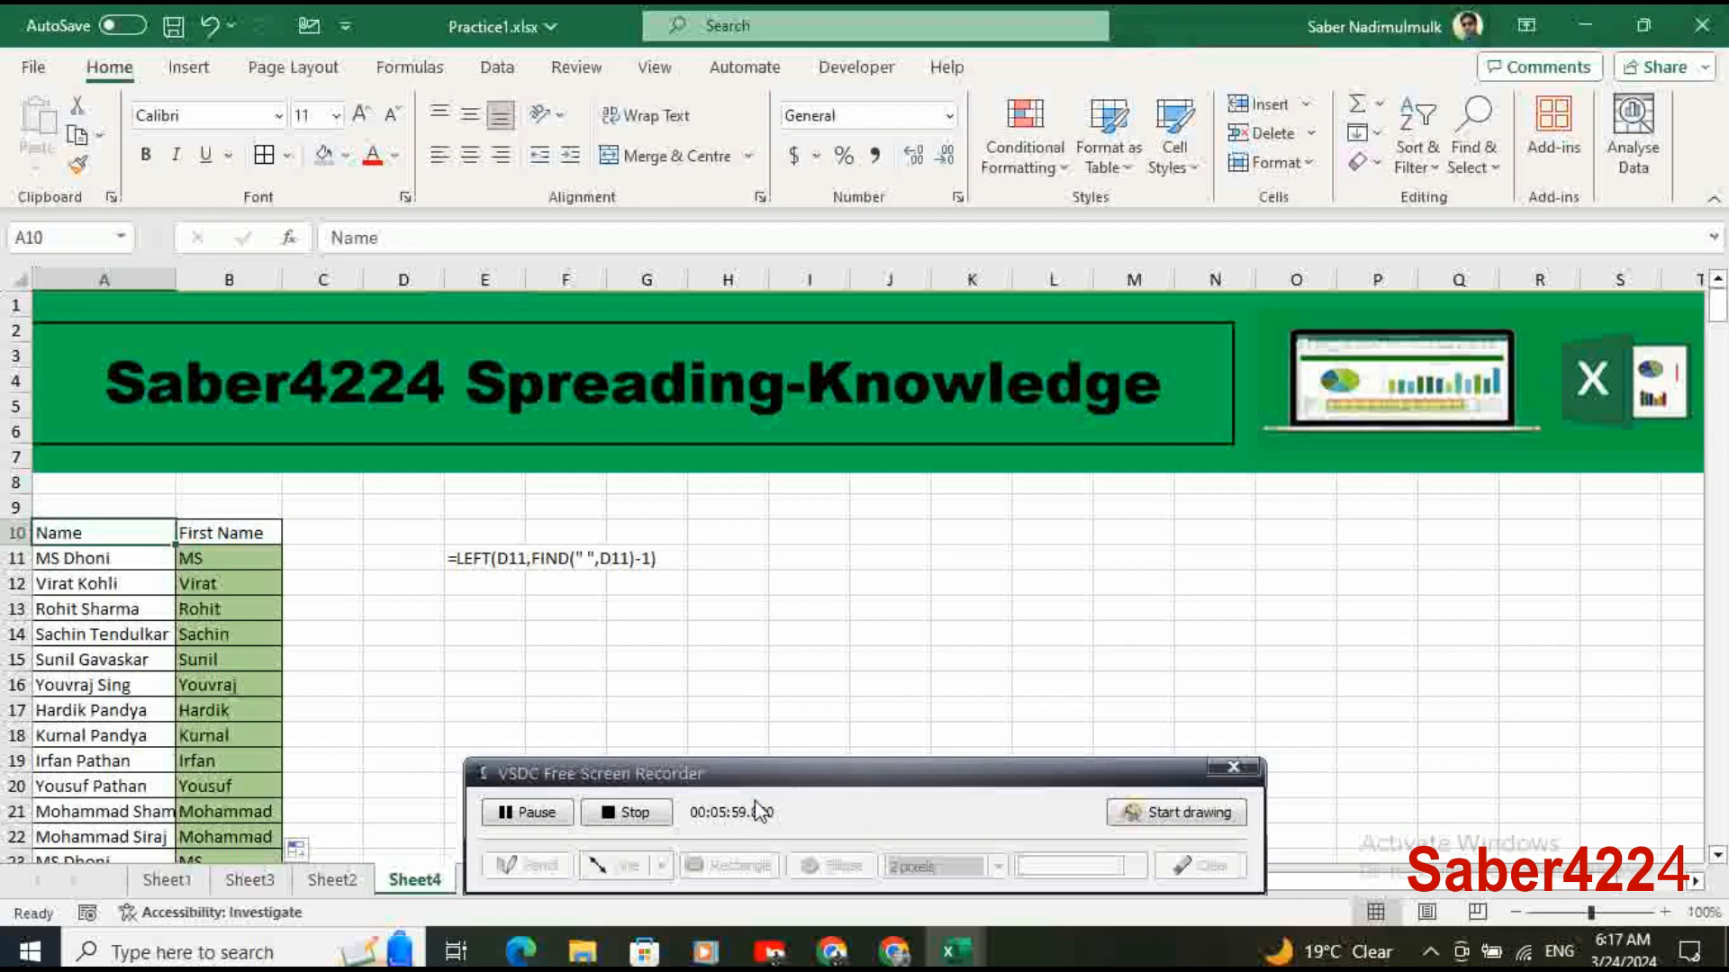
Switch to Sheet2 and look over the empty Code and Code Desc columns of the color code task.
{"action": "left_click_drag", "start_coordinate": [577, 779], "coordinate": [1344, 812]}
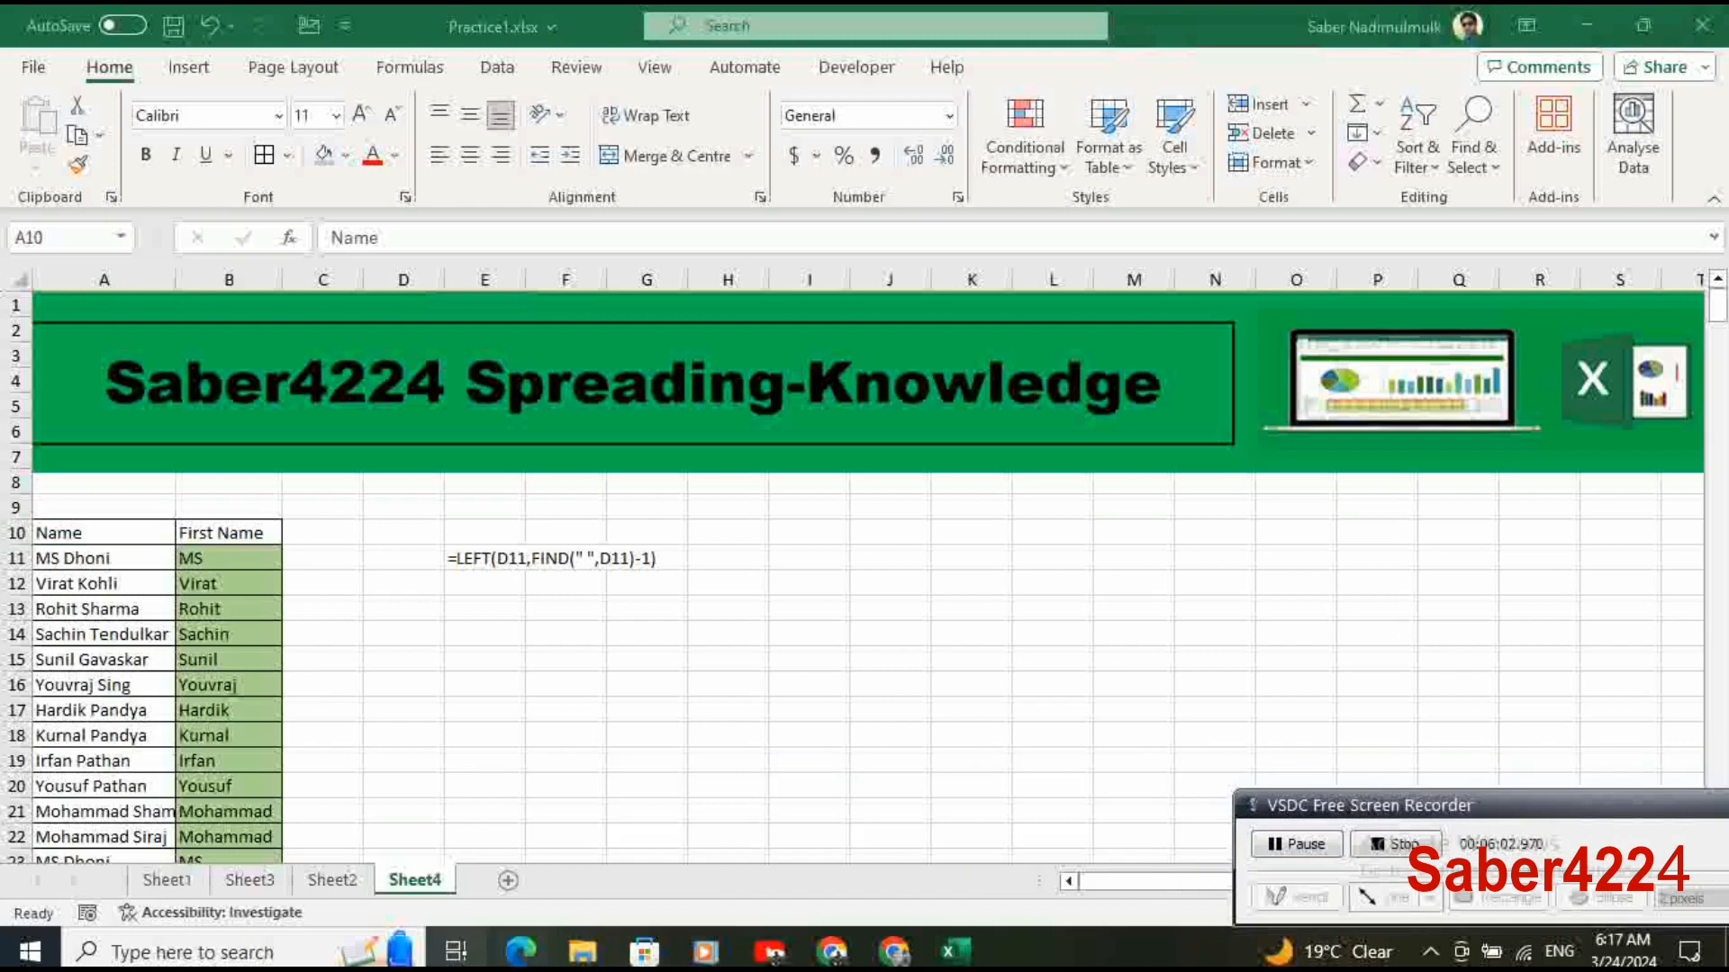
{"action": "left_click", "coordinate": [354, 885]}
{"action": "left_click", "coordinate": [332, 880]}
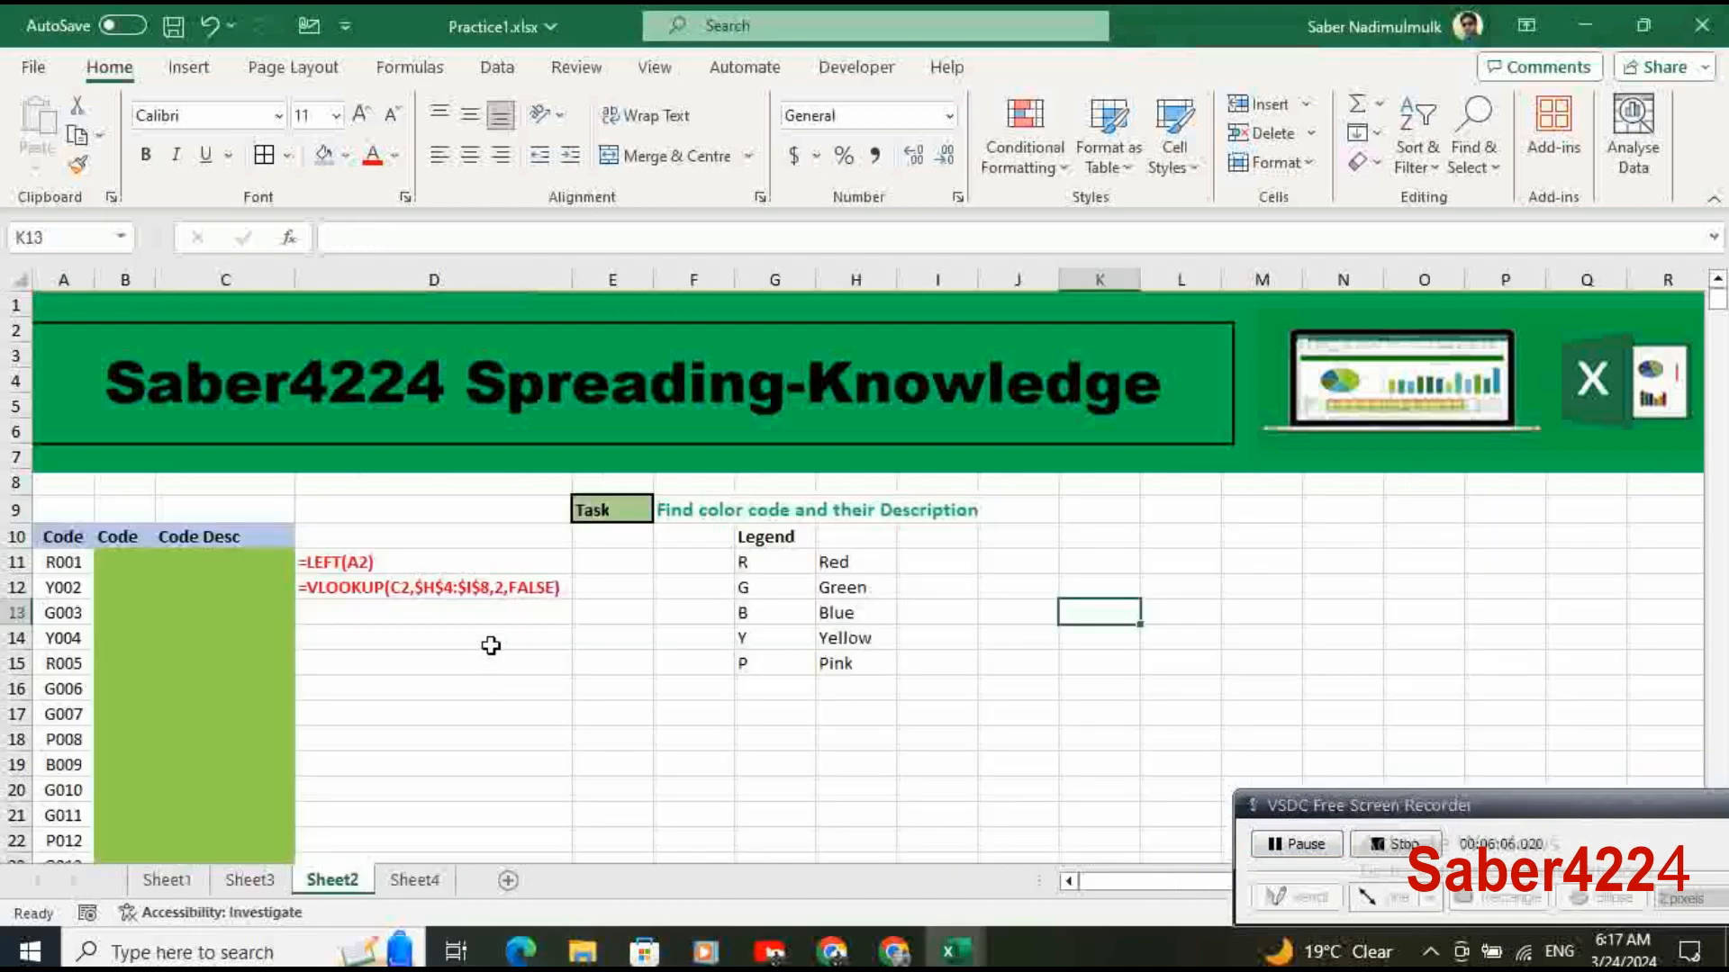
{"action": "left_click", "coordinate": [332, 656]}
{"action": "left_click", "coordinate": [234, 567]}
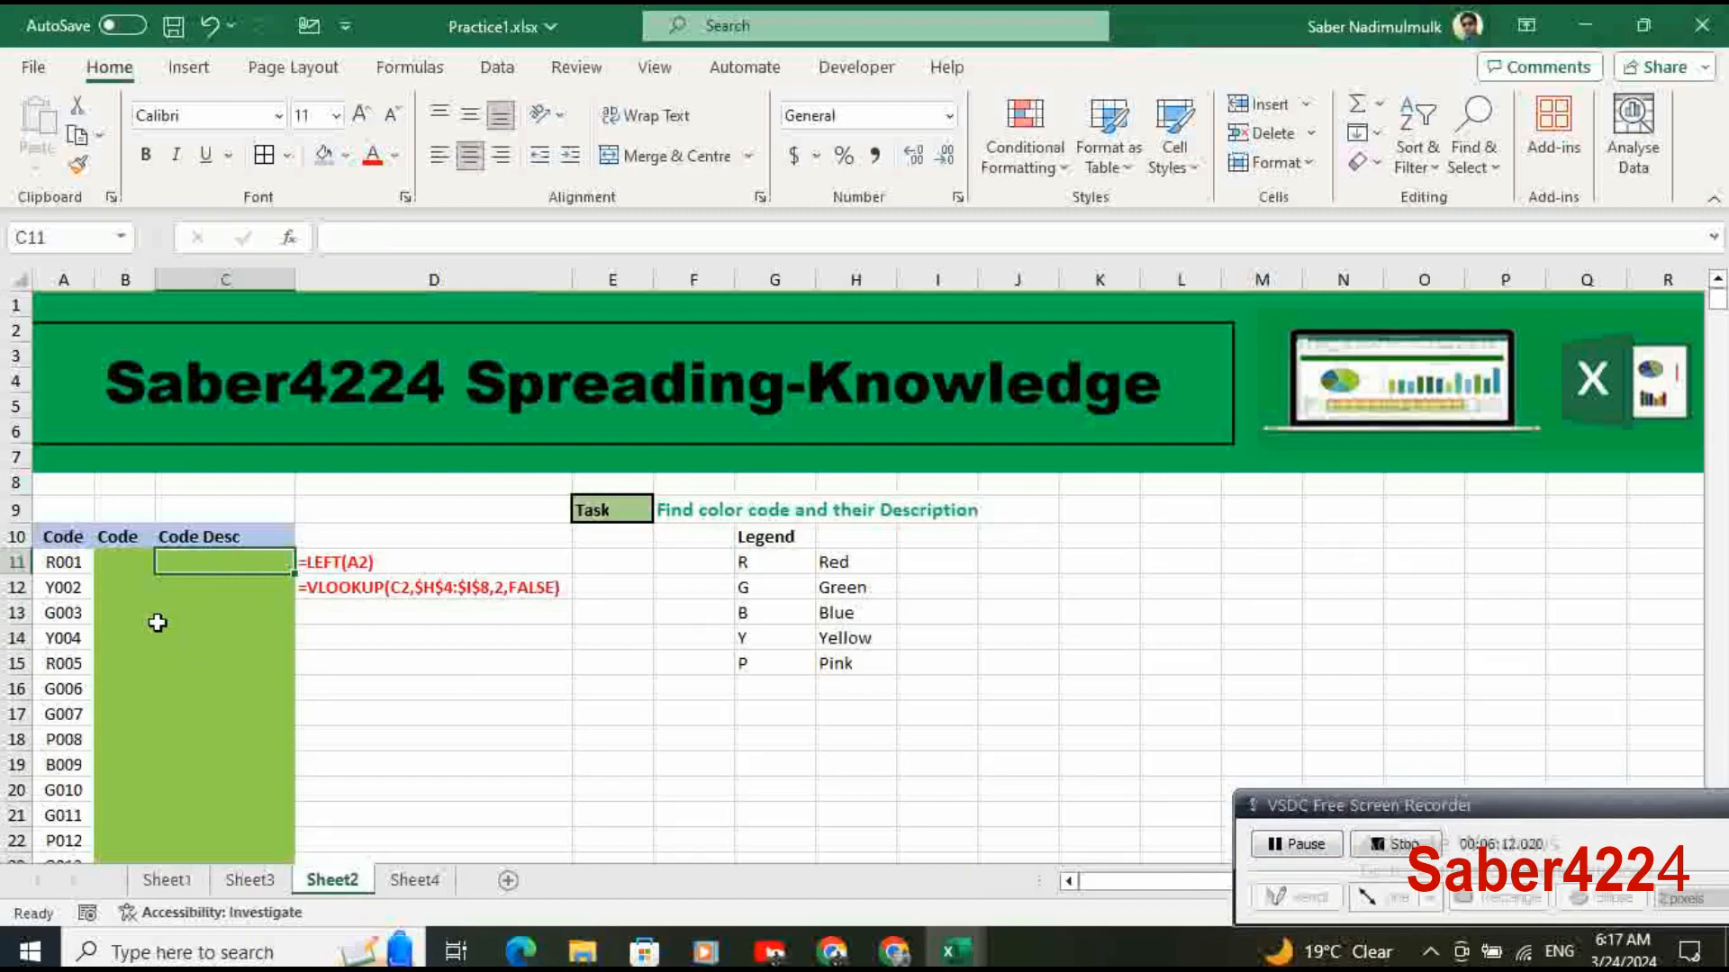
{"action": "left_click", "coordinate": [134, 563]}
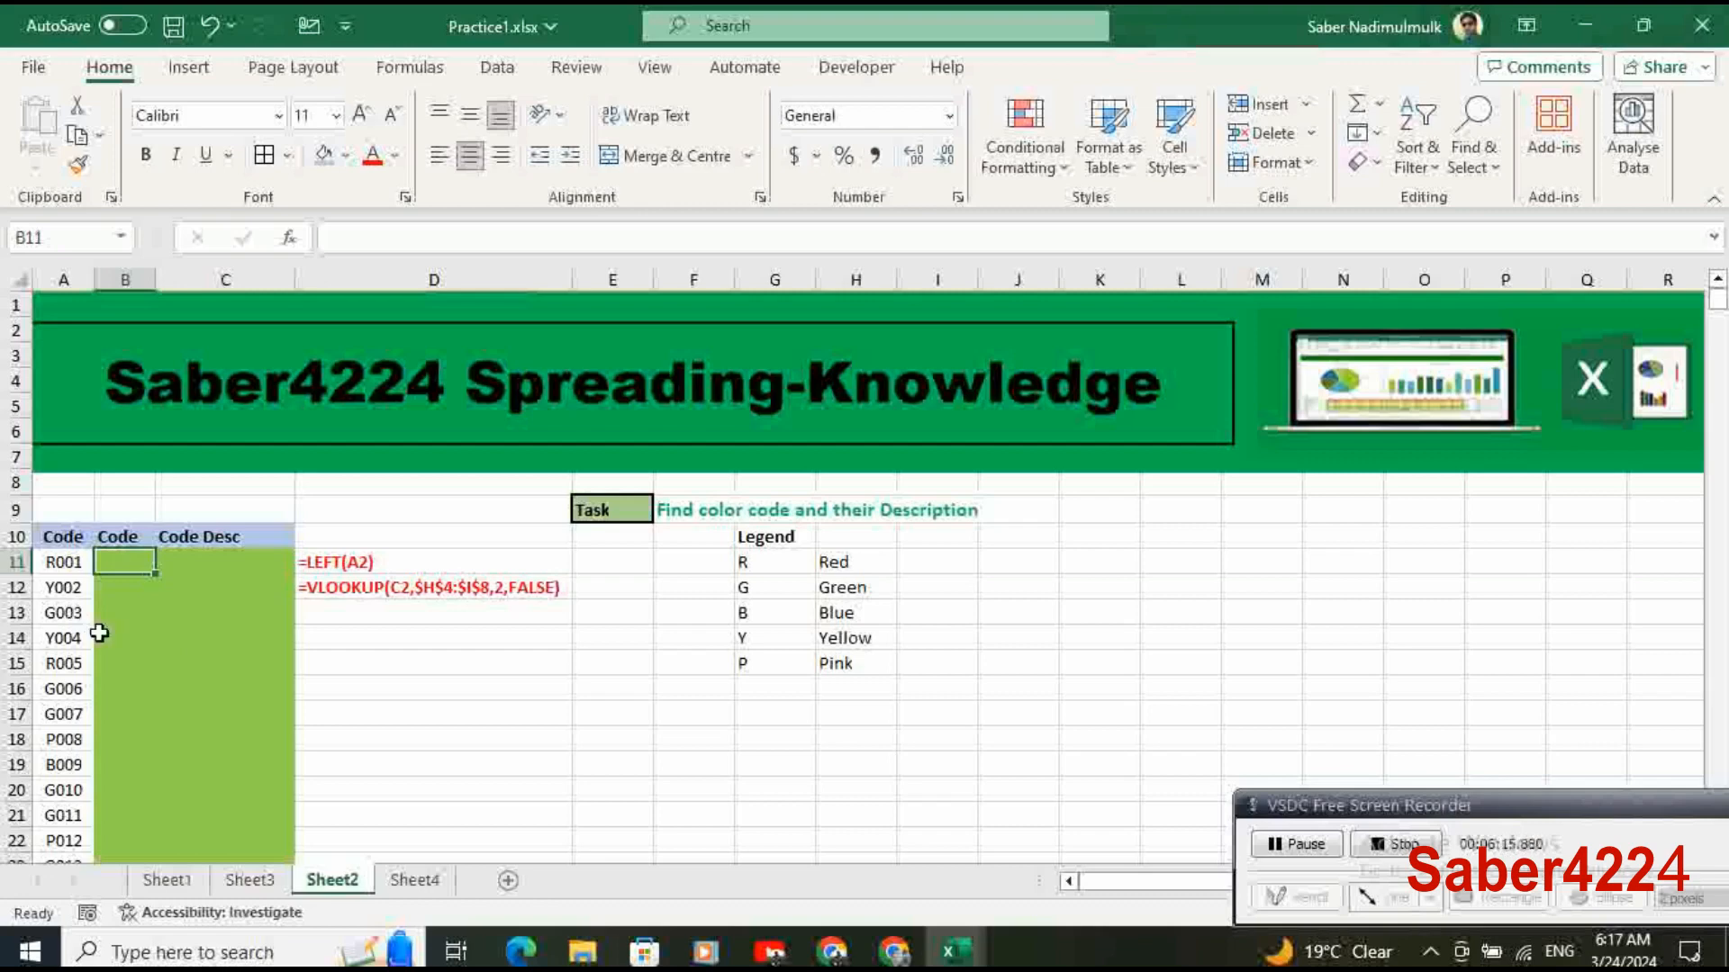
Examine the codes in column A, beginning with the first one in A11.
{"action": "left_click", "coordinate": [76, 568]}
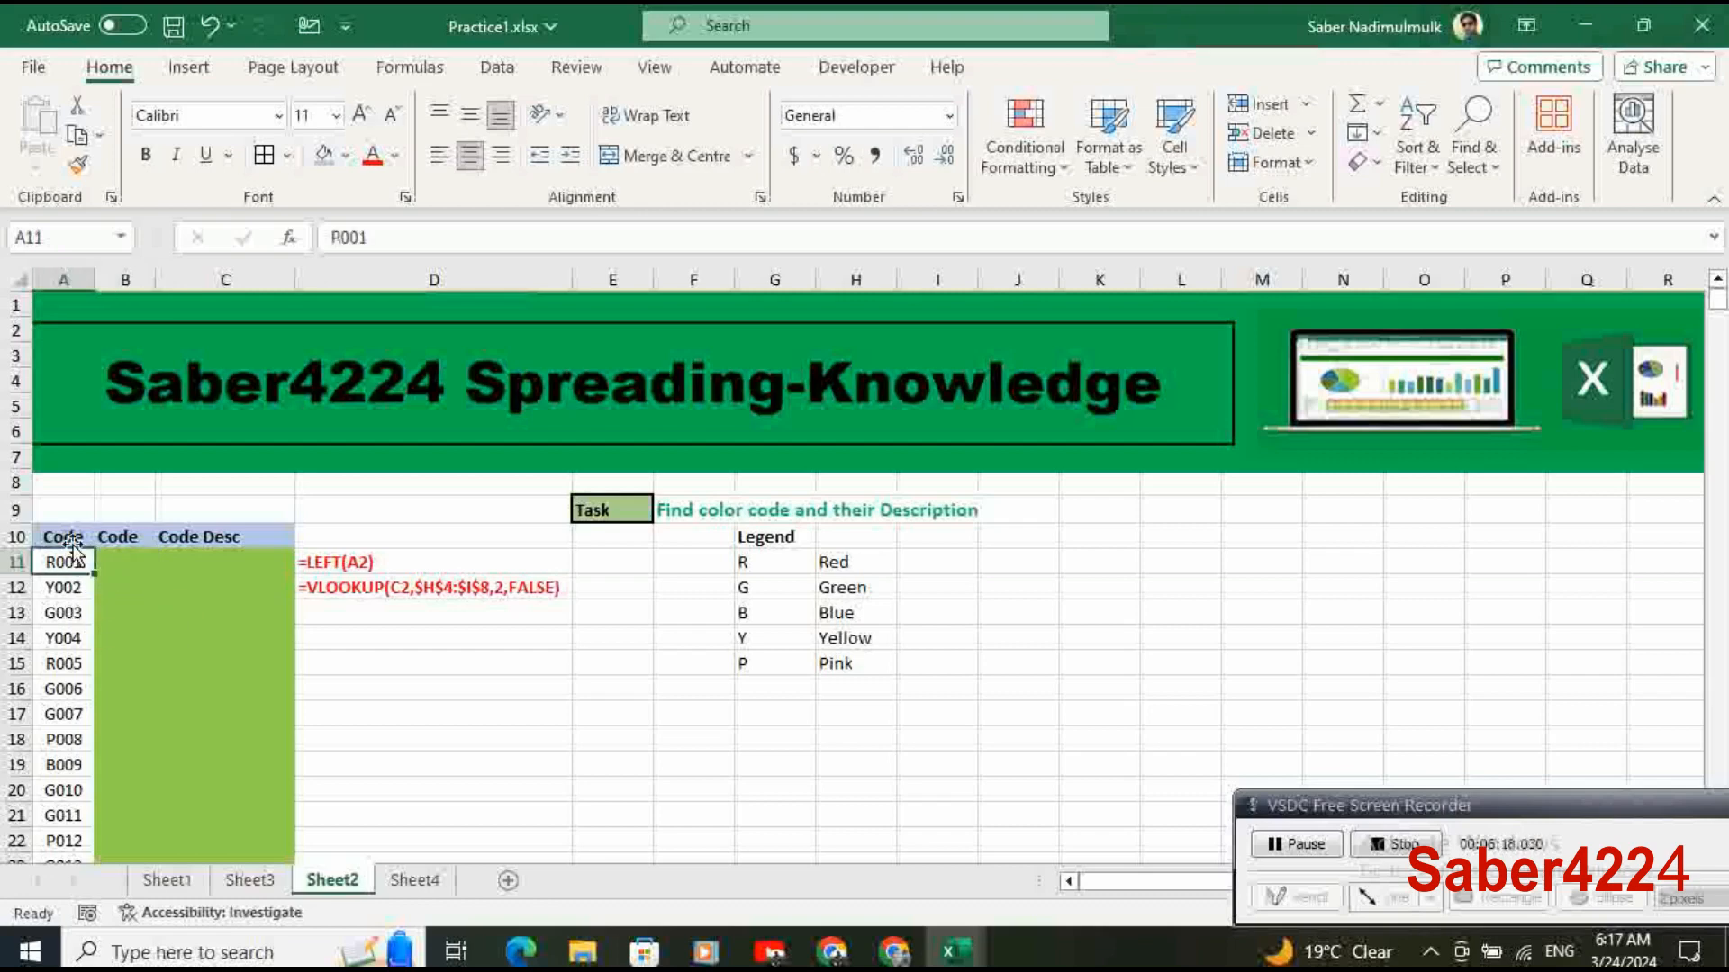
{"action": "key", "text": "Down"}
{"action": "key", "text": "Down"}
{"action": "key", "text": "Down"}
{"action": "key", "text": "Down"}
{"action": "key", "text": "Down"}
{"action": "left_click", "coordinate": [57, 594]}
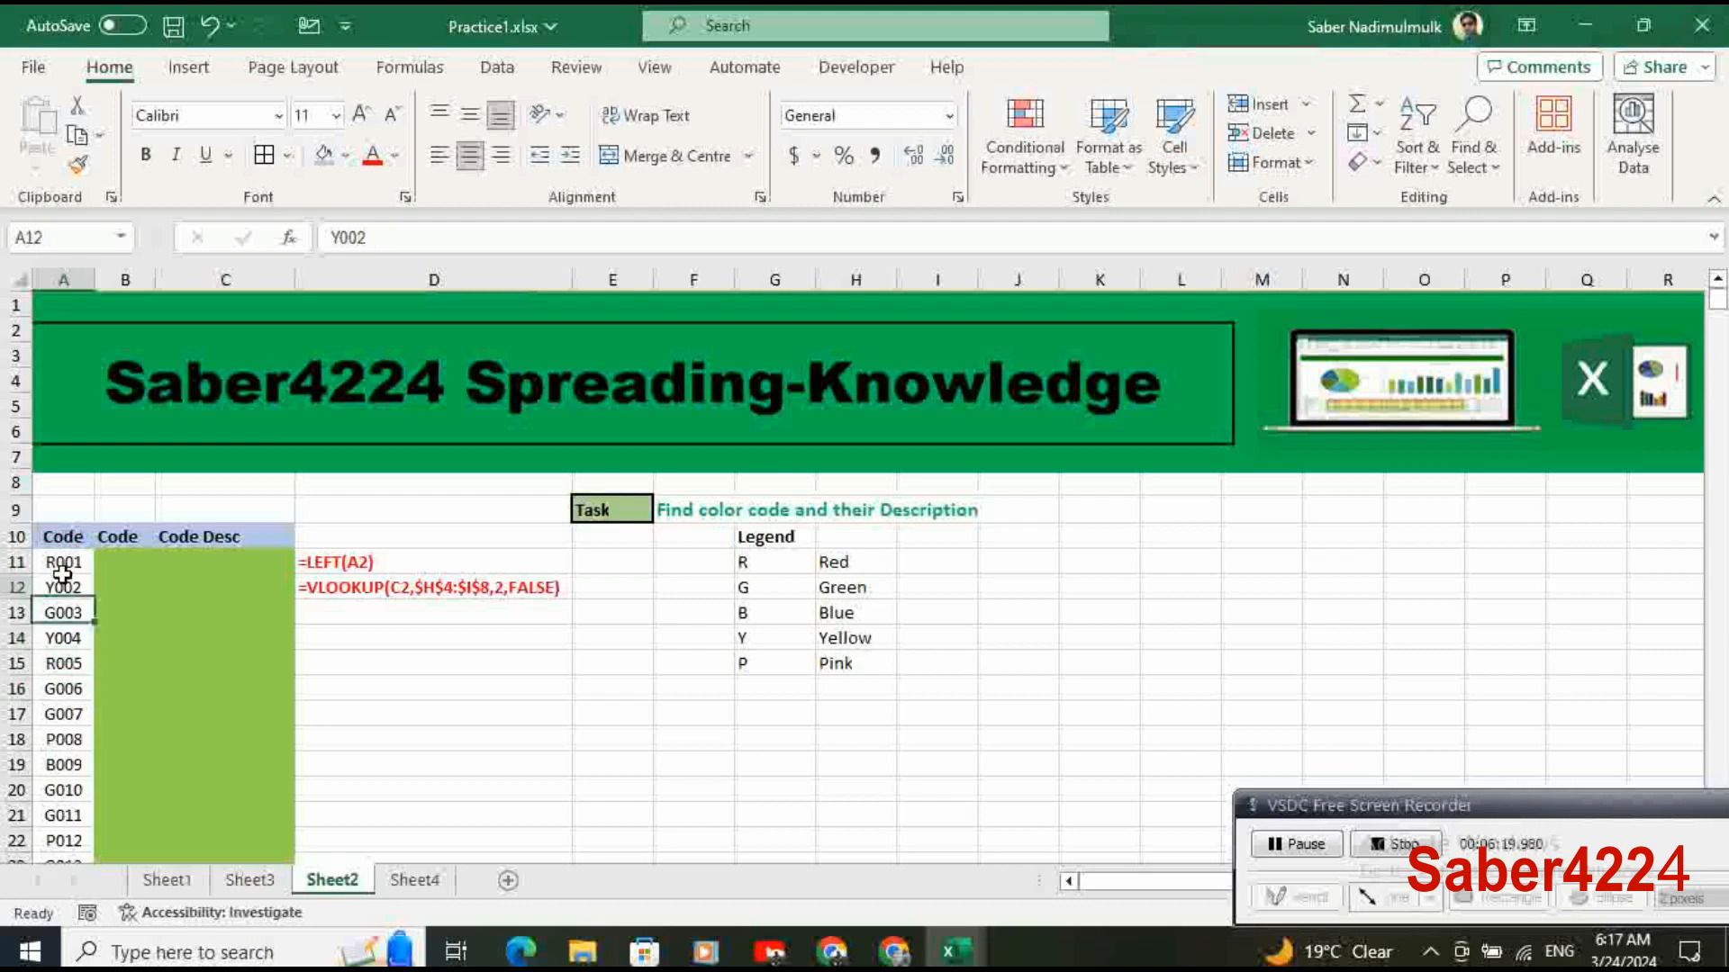
{"action": "left_click", "coordinate": [84, 566]}
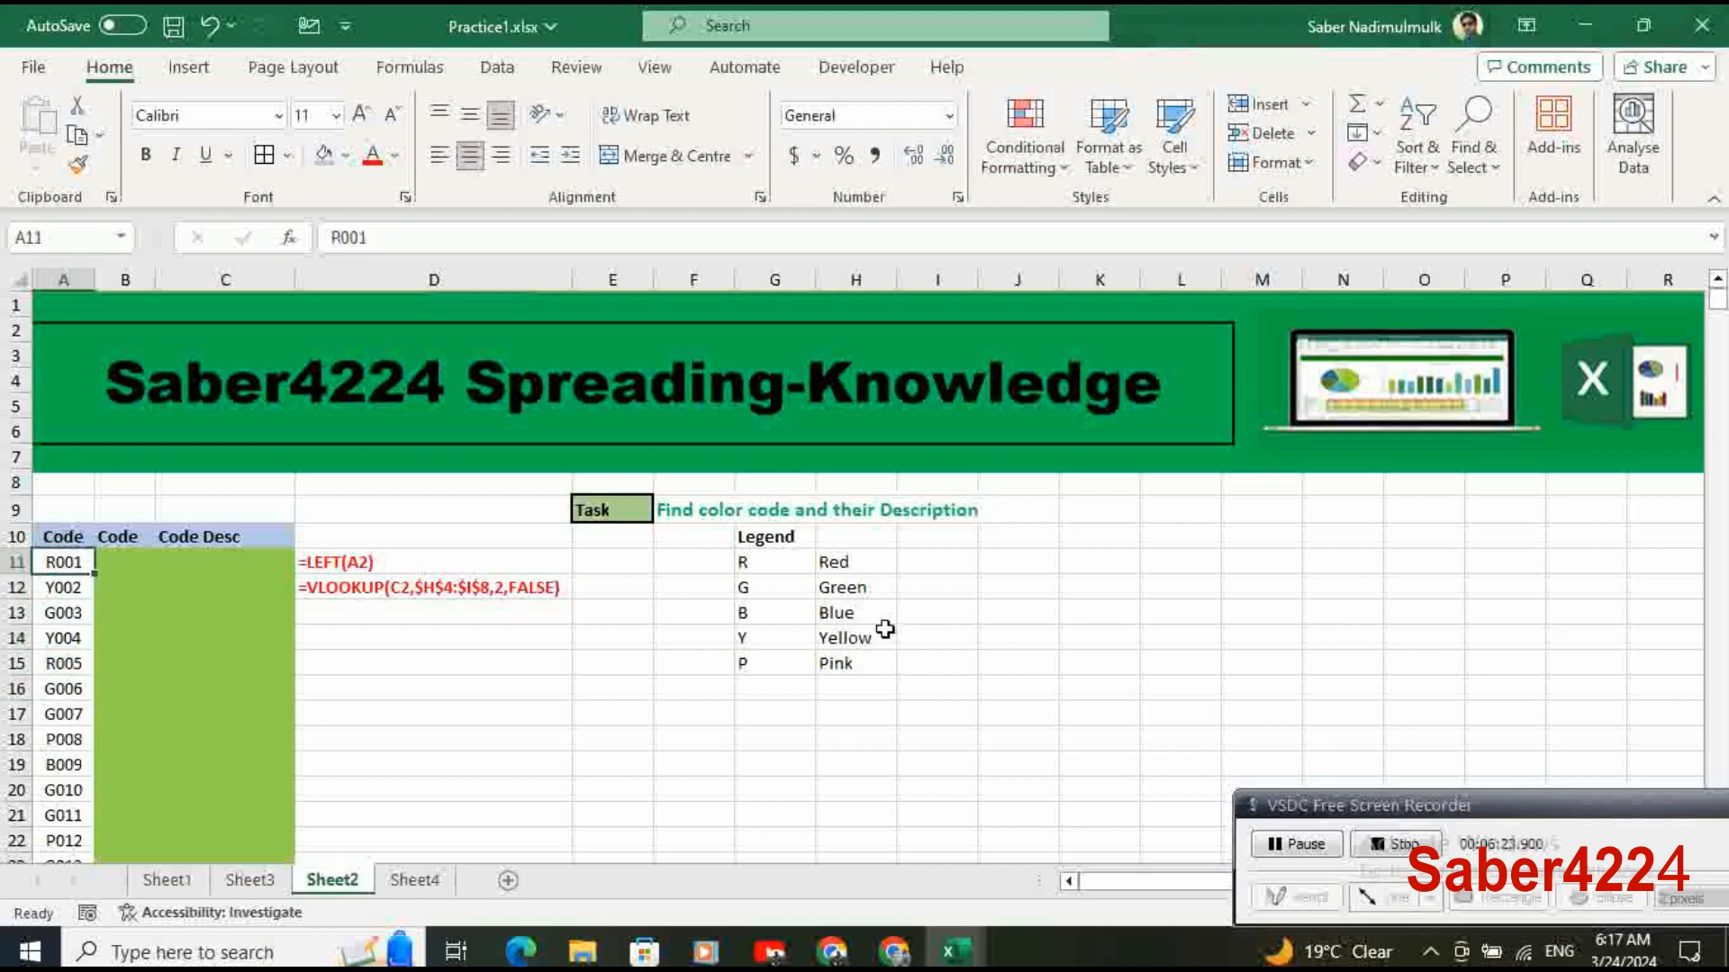
Compare the legend in G11:H15 with the leading letters of the codes in A11:A17.
{"action": "left_click_drag", "start_coordinate": [768, 564], "coordinate": [851, 664]}
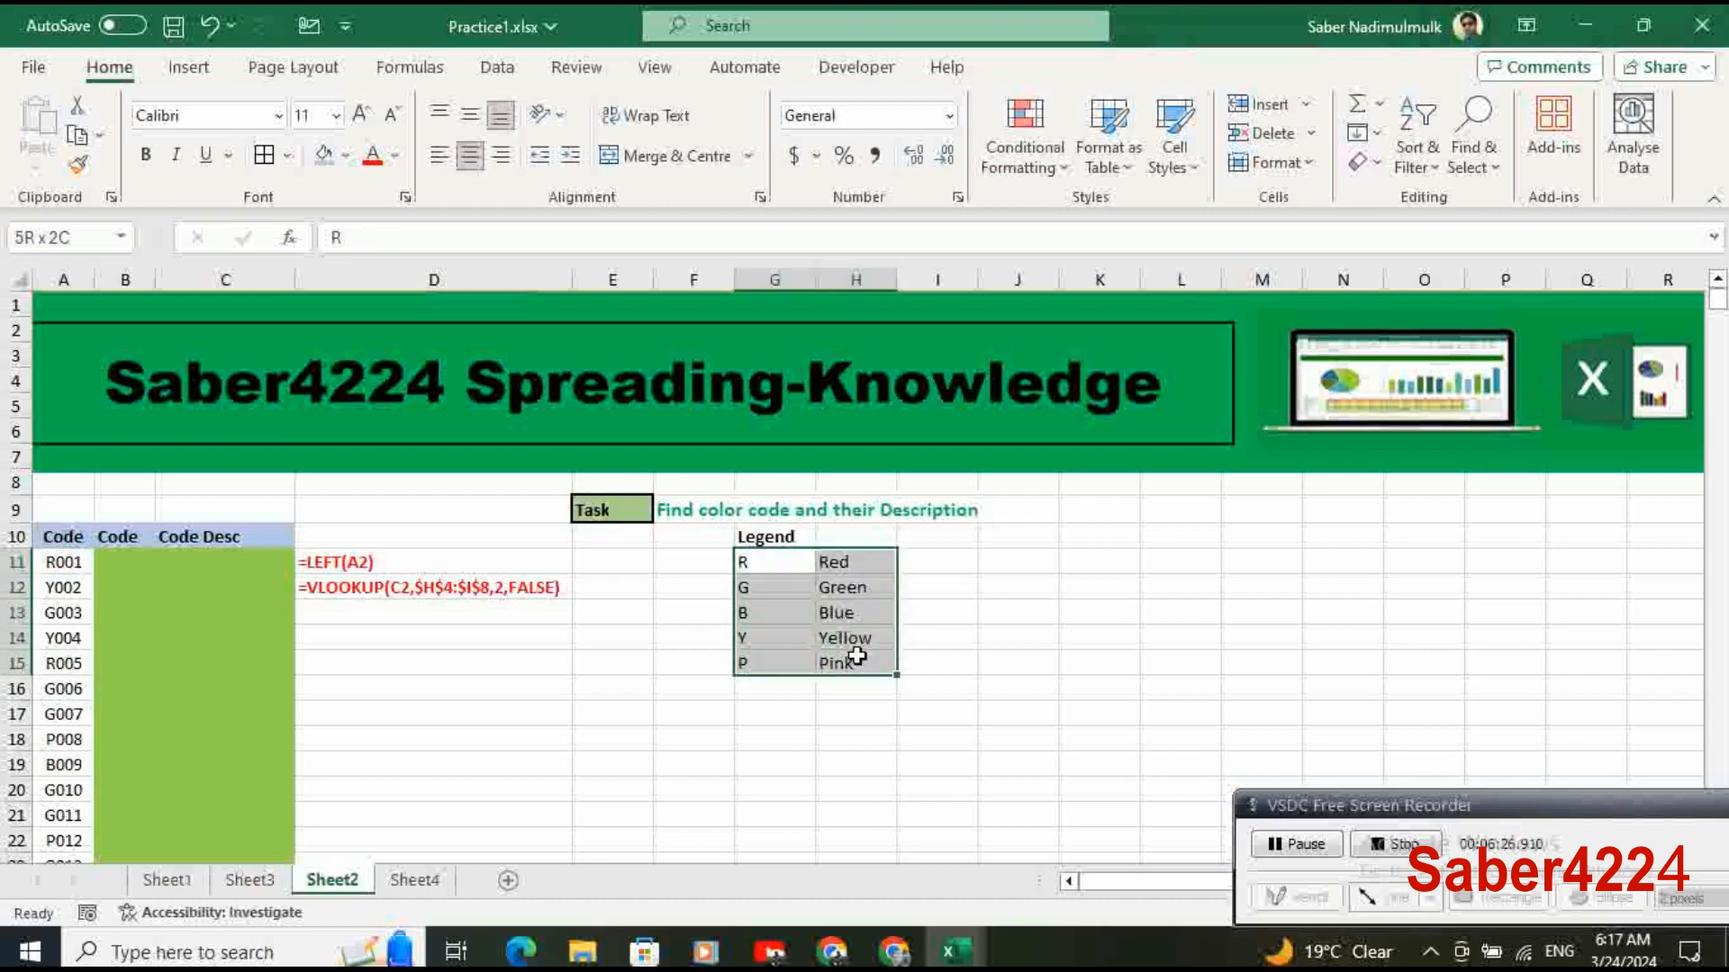
{"action": "left_click", "coordinate": [73, 567]}
{"action": "left_click", "coordinate": [72, 587]}
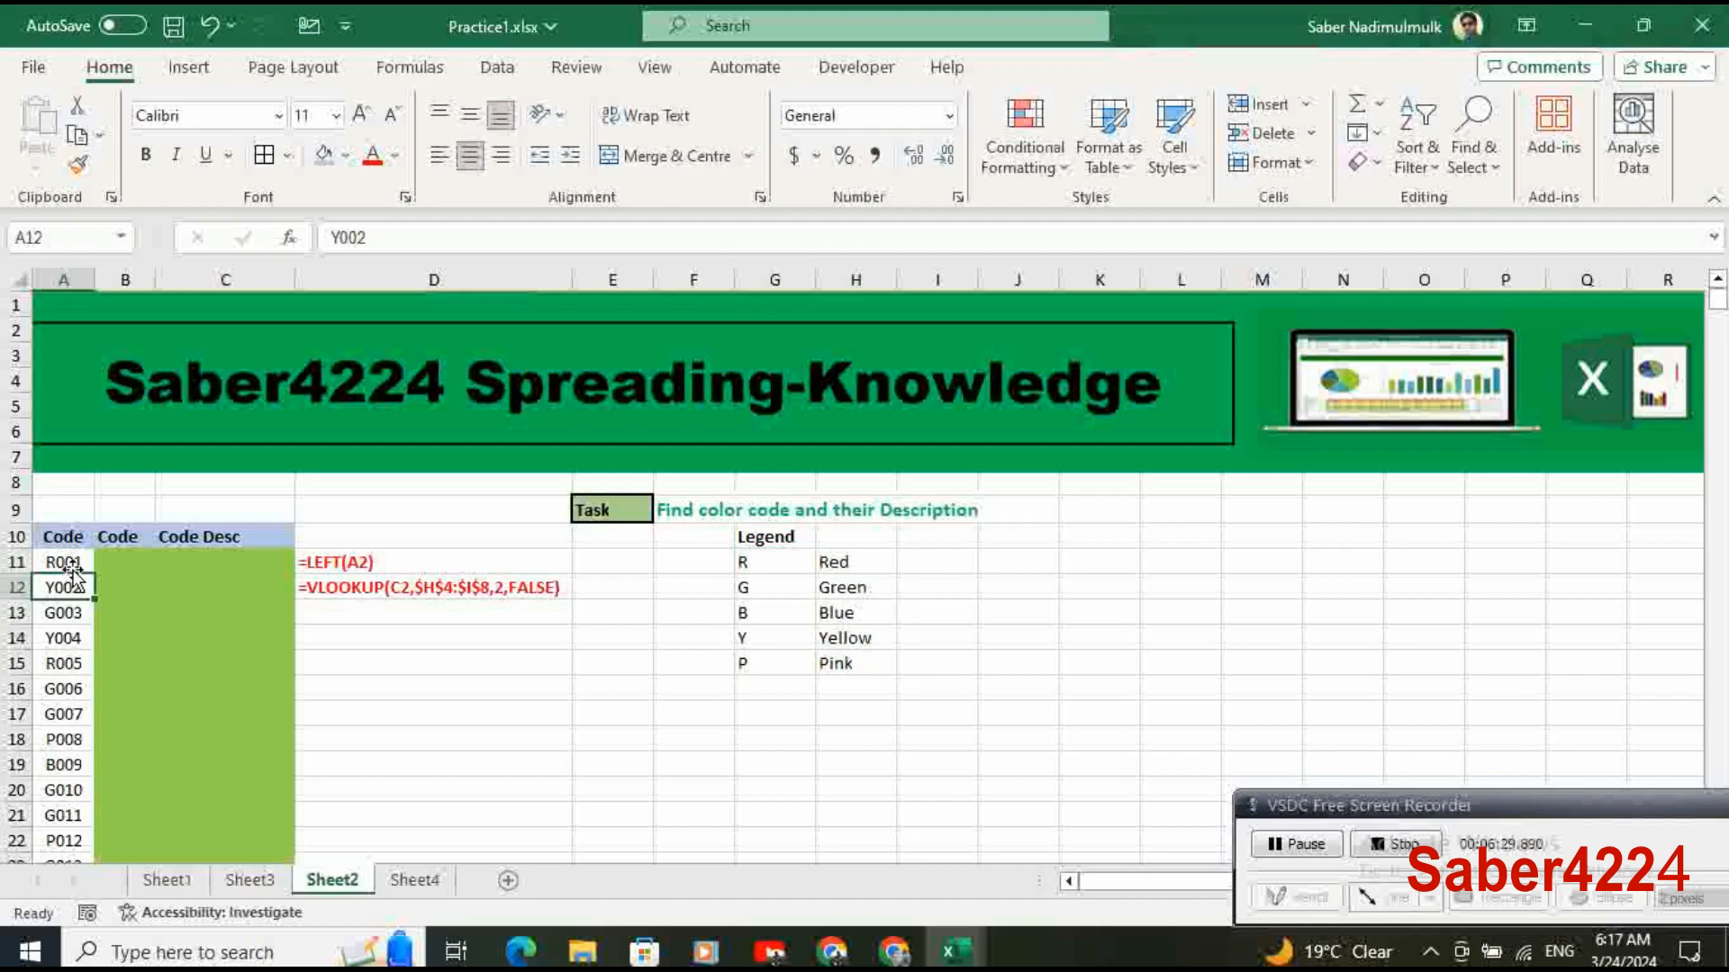
{"action": "left_click", "coordinate": [74, 565]}
{"action": "left_click", "coordinate": [74, 585]}
{"action": "left_click", "coordinate": [72, 612]}
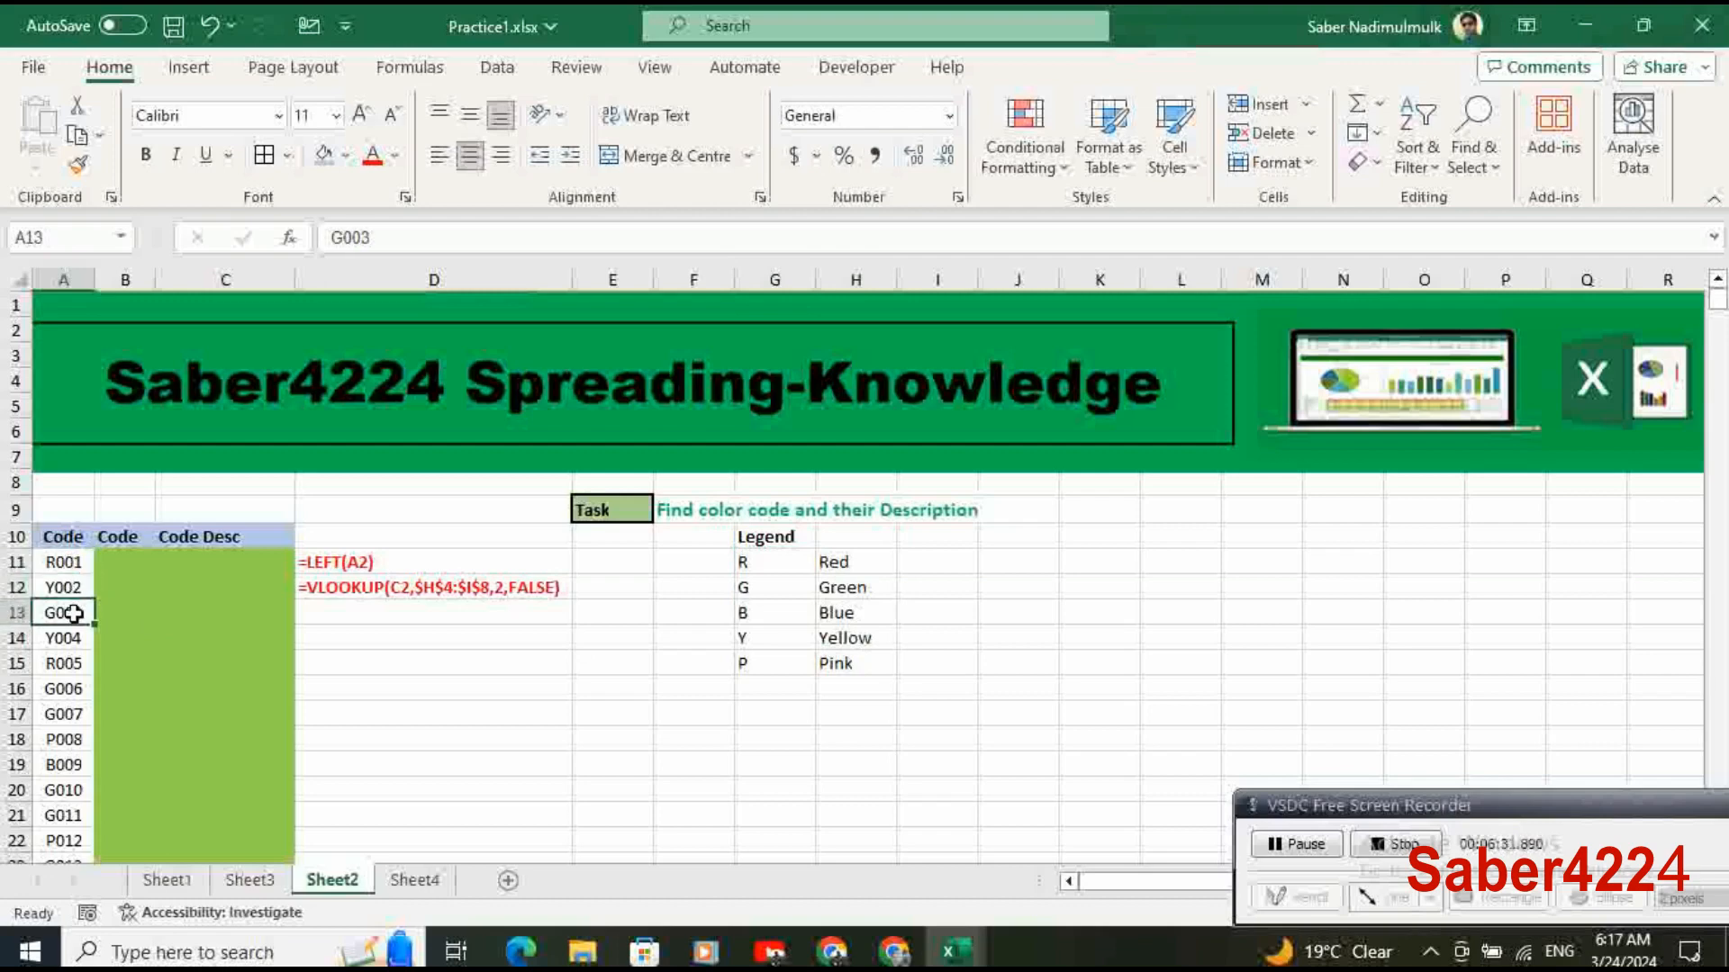
{"action": "left_click", "coordinate": [65, 641]}
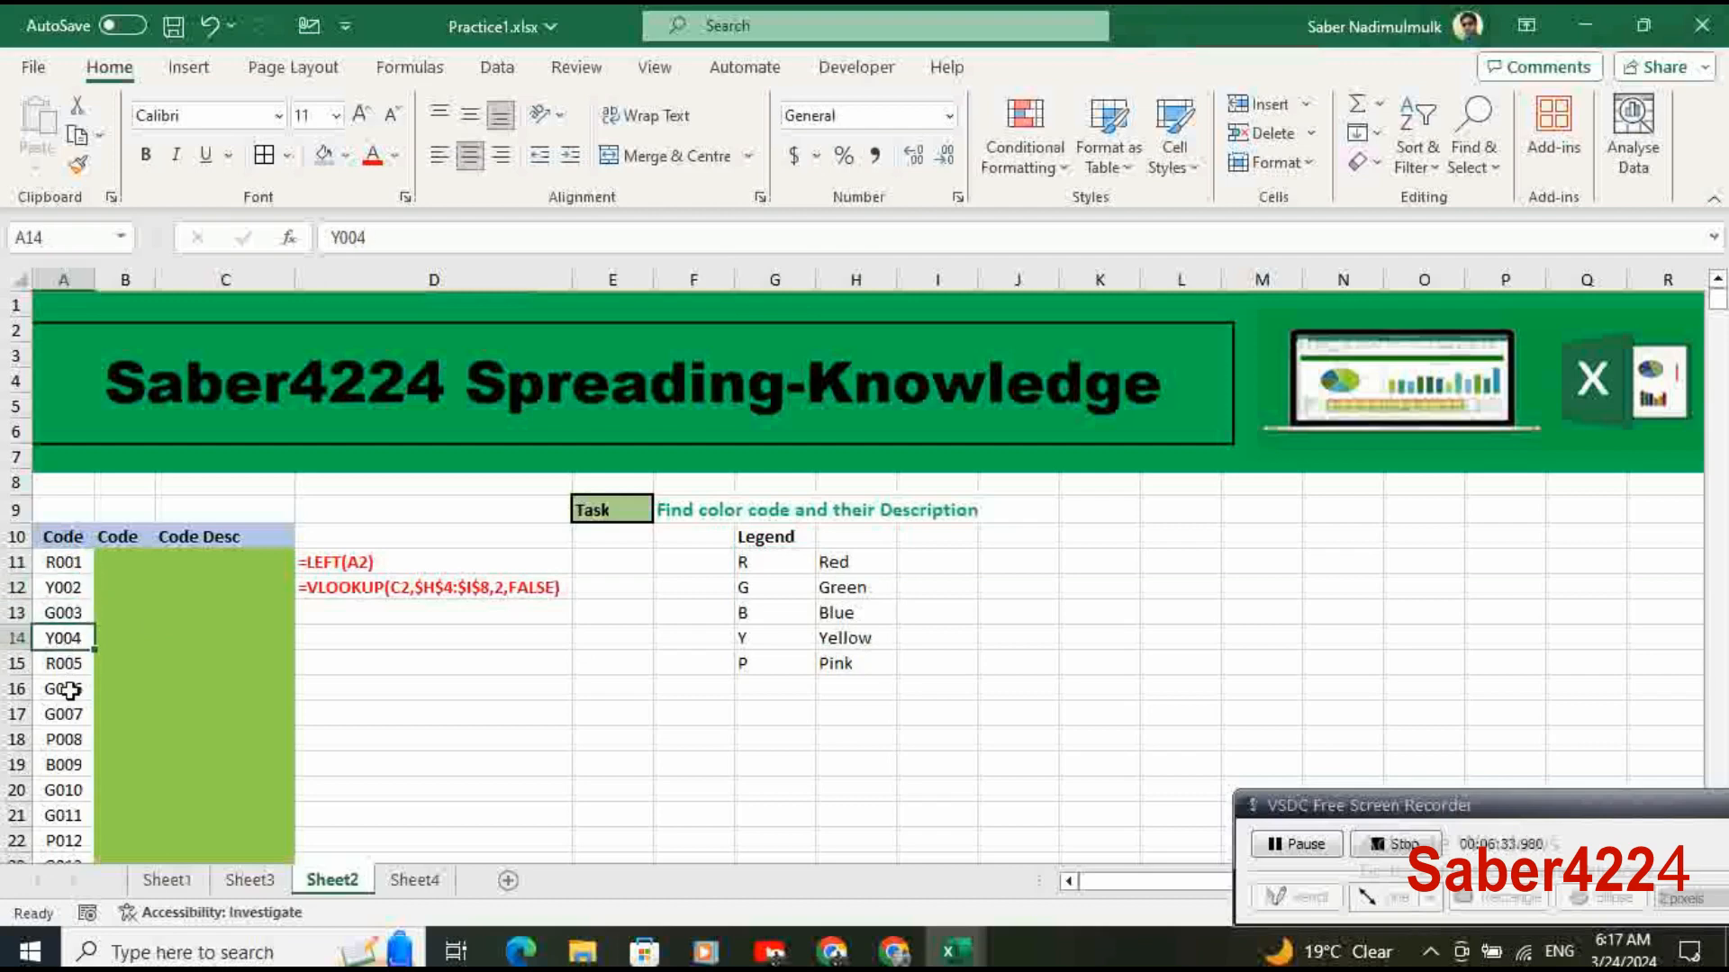
{"action": "left_click", "coordinate": [66, 668]}
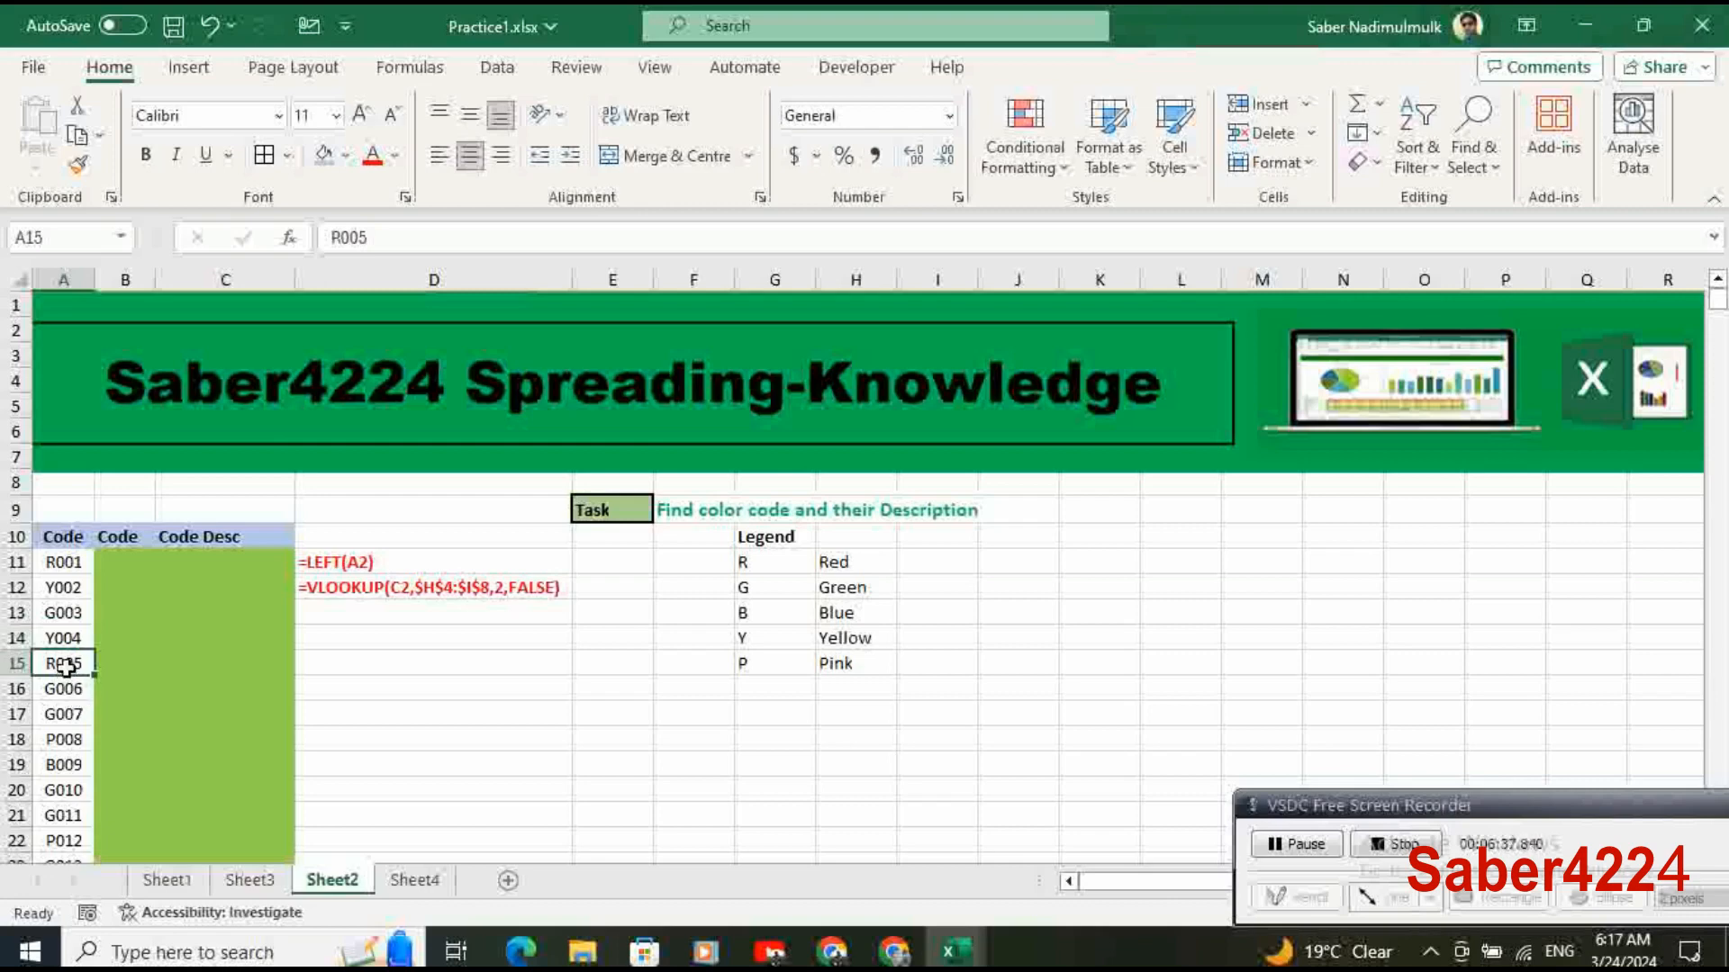
{"action": "left_click", "coordinate": [70, 713]}
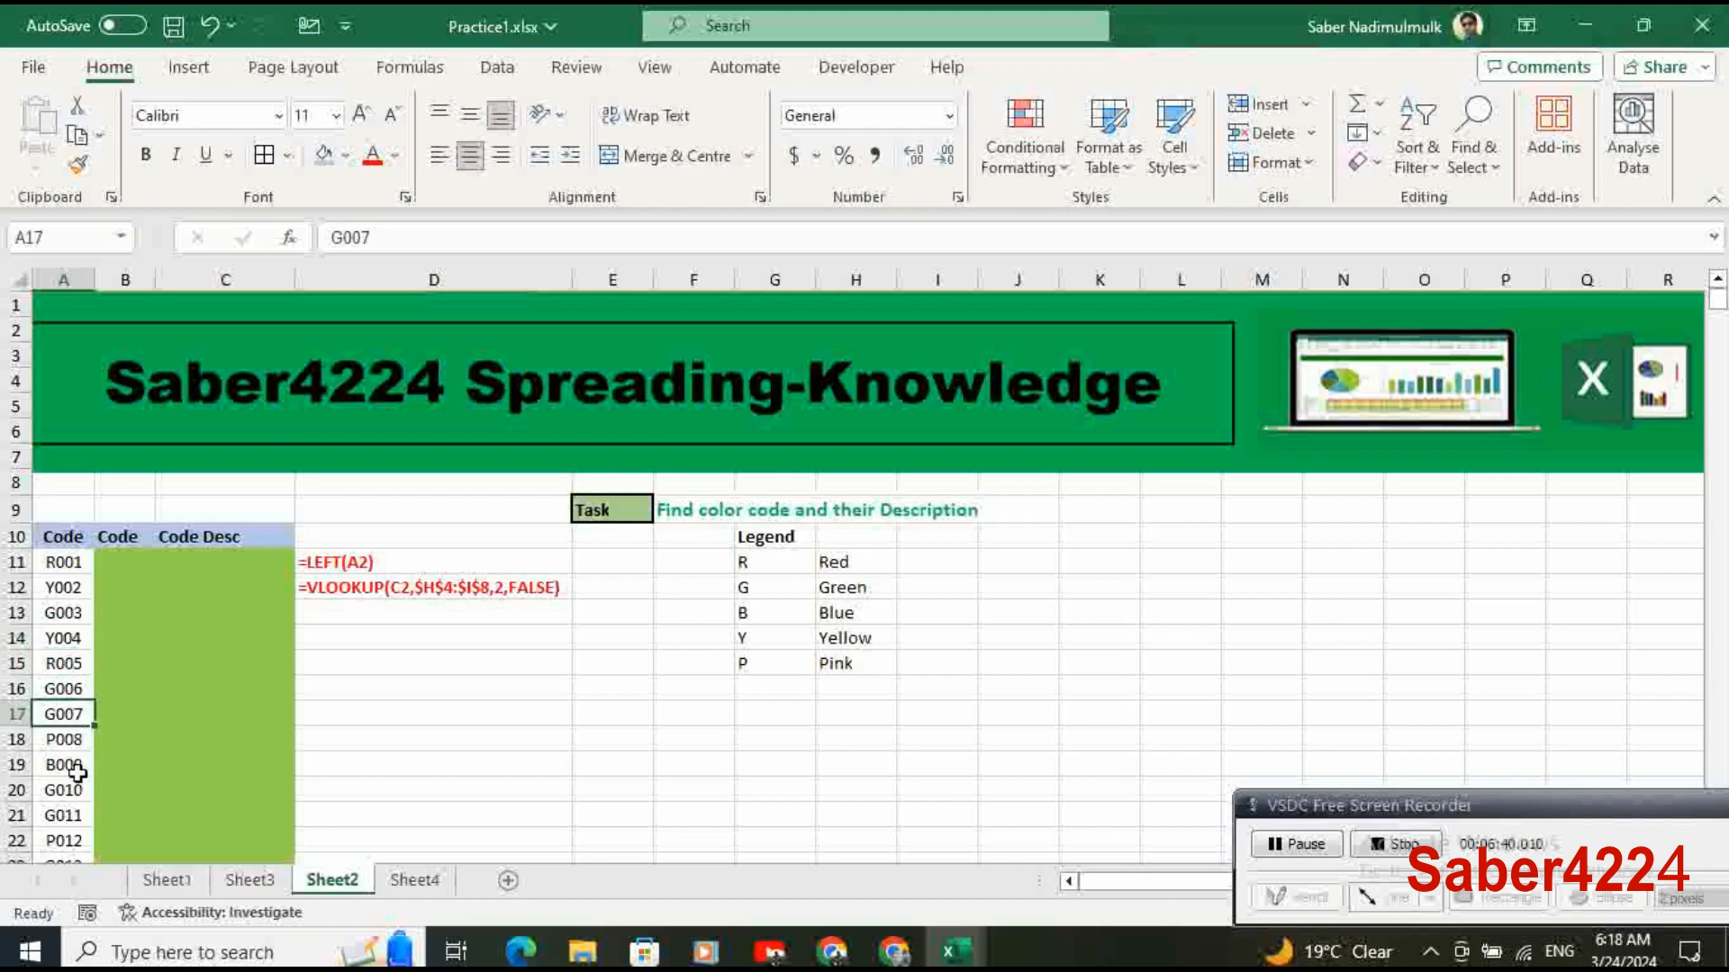
Review the legend's color descriptions in G11:H15 and count its letter codes in G11:G15.
{"action": "left_click", "coordinate": [744, 737]}
{"action": "left_click_drag", "start_coordinate": [748, 561], "coordinate": [865, 664]}
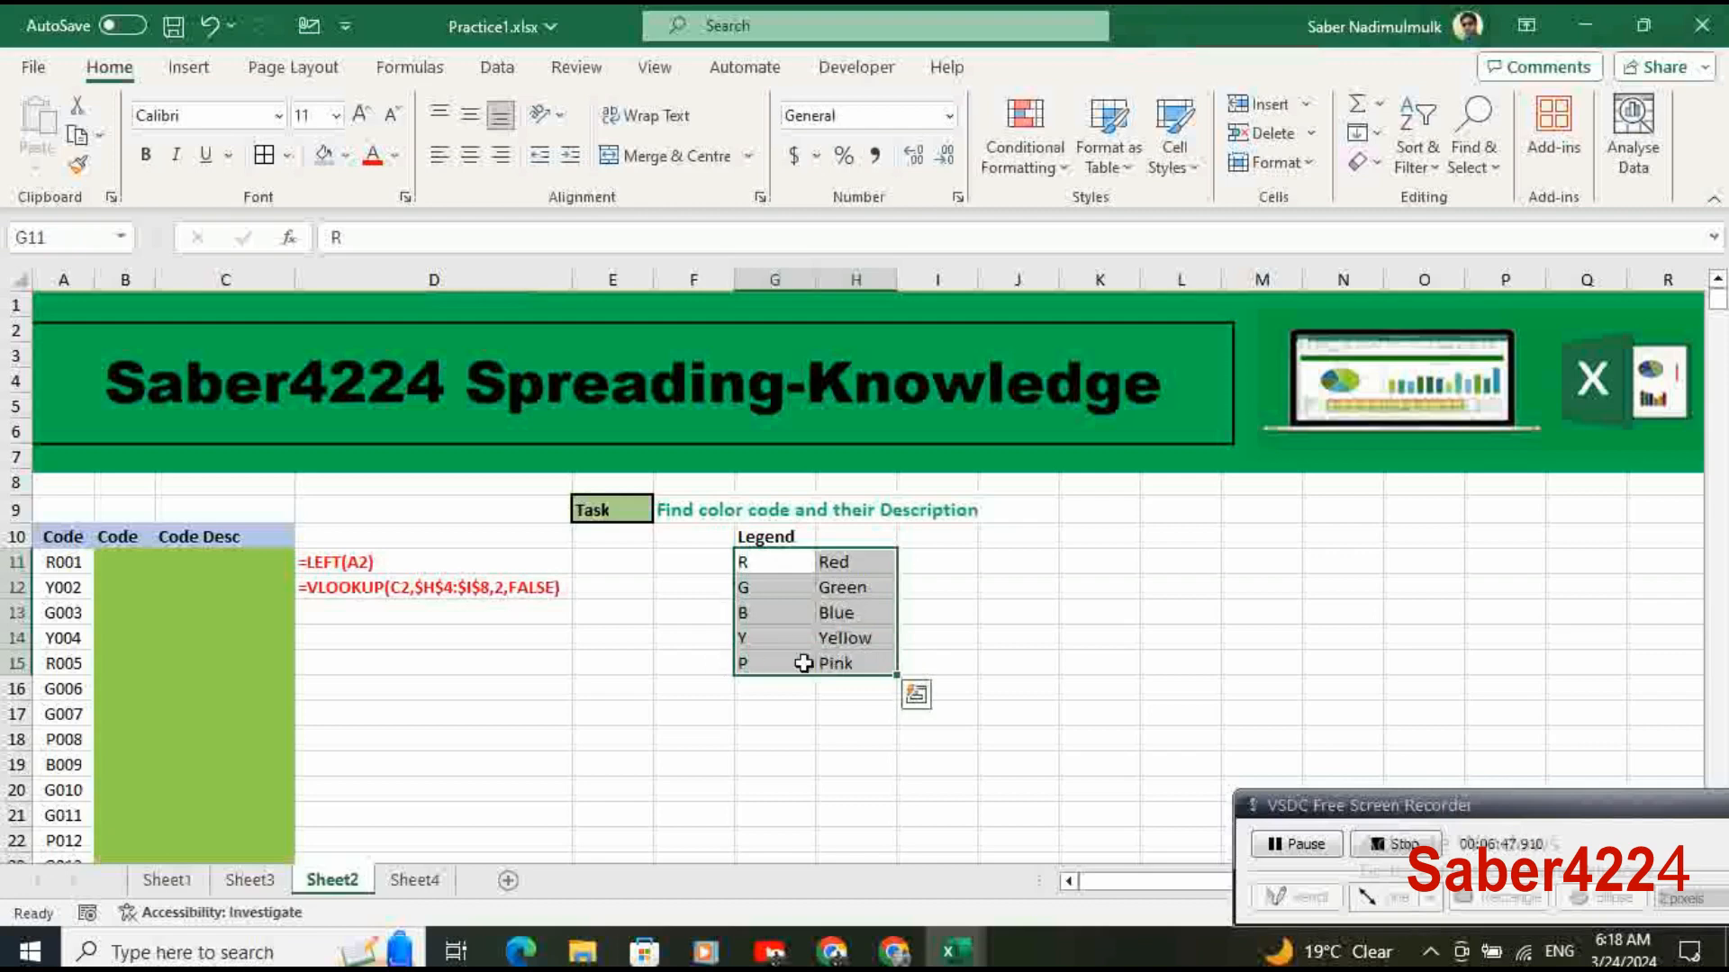
{"action": "left_click", "coordinate": [769, 645]}
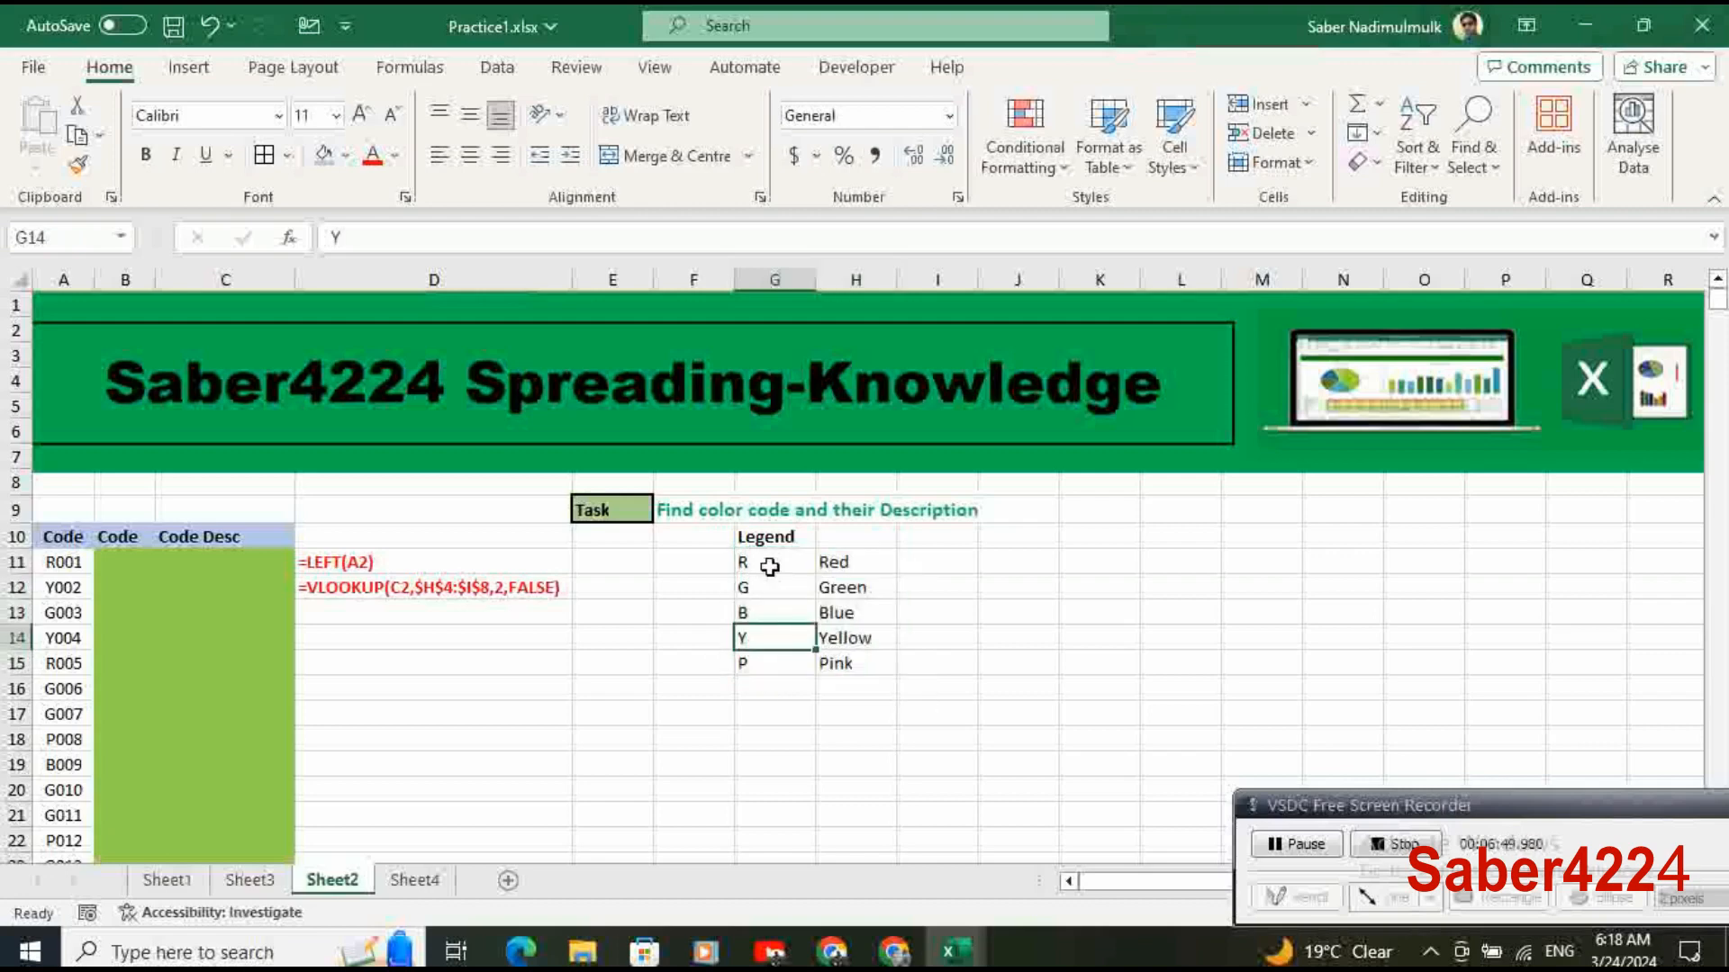
{"action": "left_click_drag", "start_coordinate": [769, 566], "coordinate": [782, 660]}
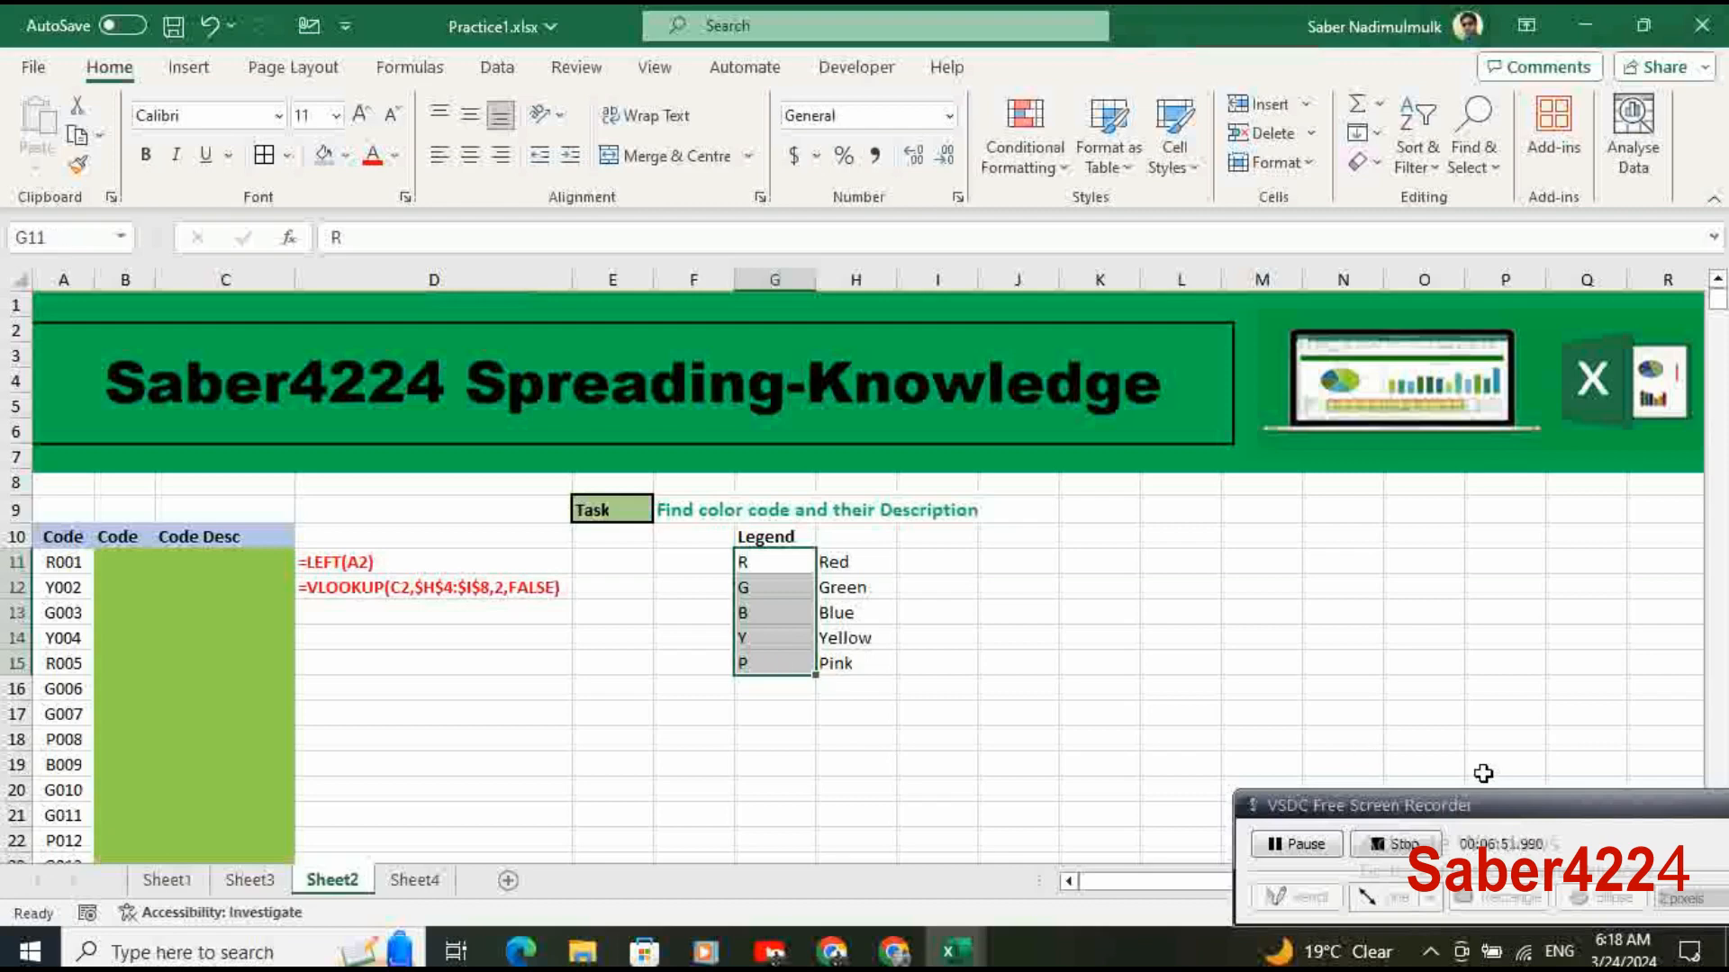
{"action": "left_click_drag", "start_coordinate": [1509, 807], "coordinate": [1474, 664]}
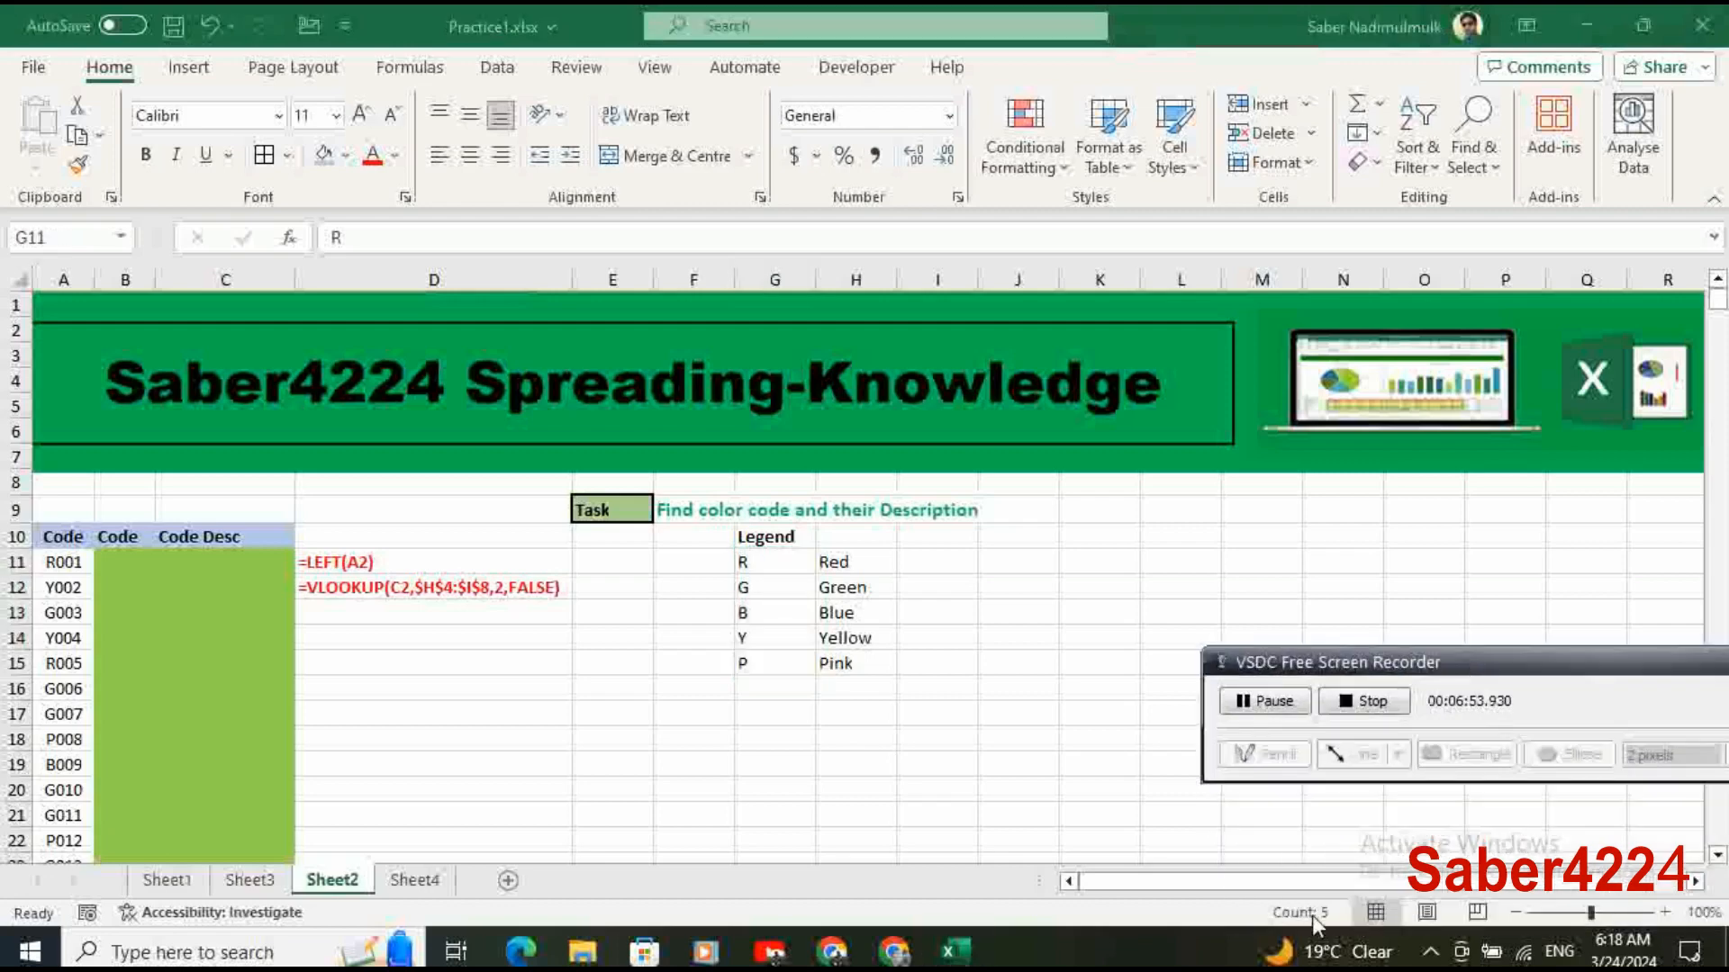
{"action": "left_click", "coordinate": [749, 640]}
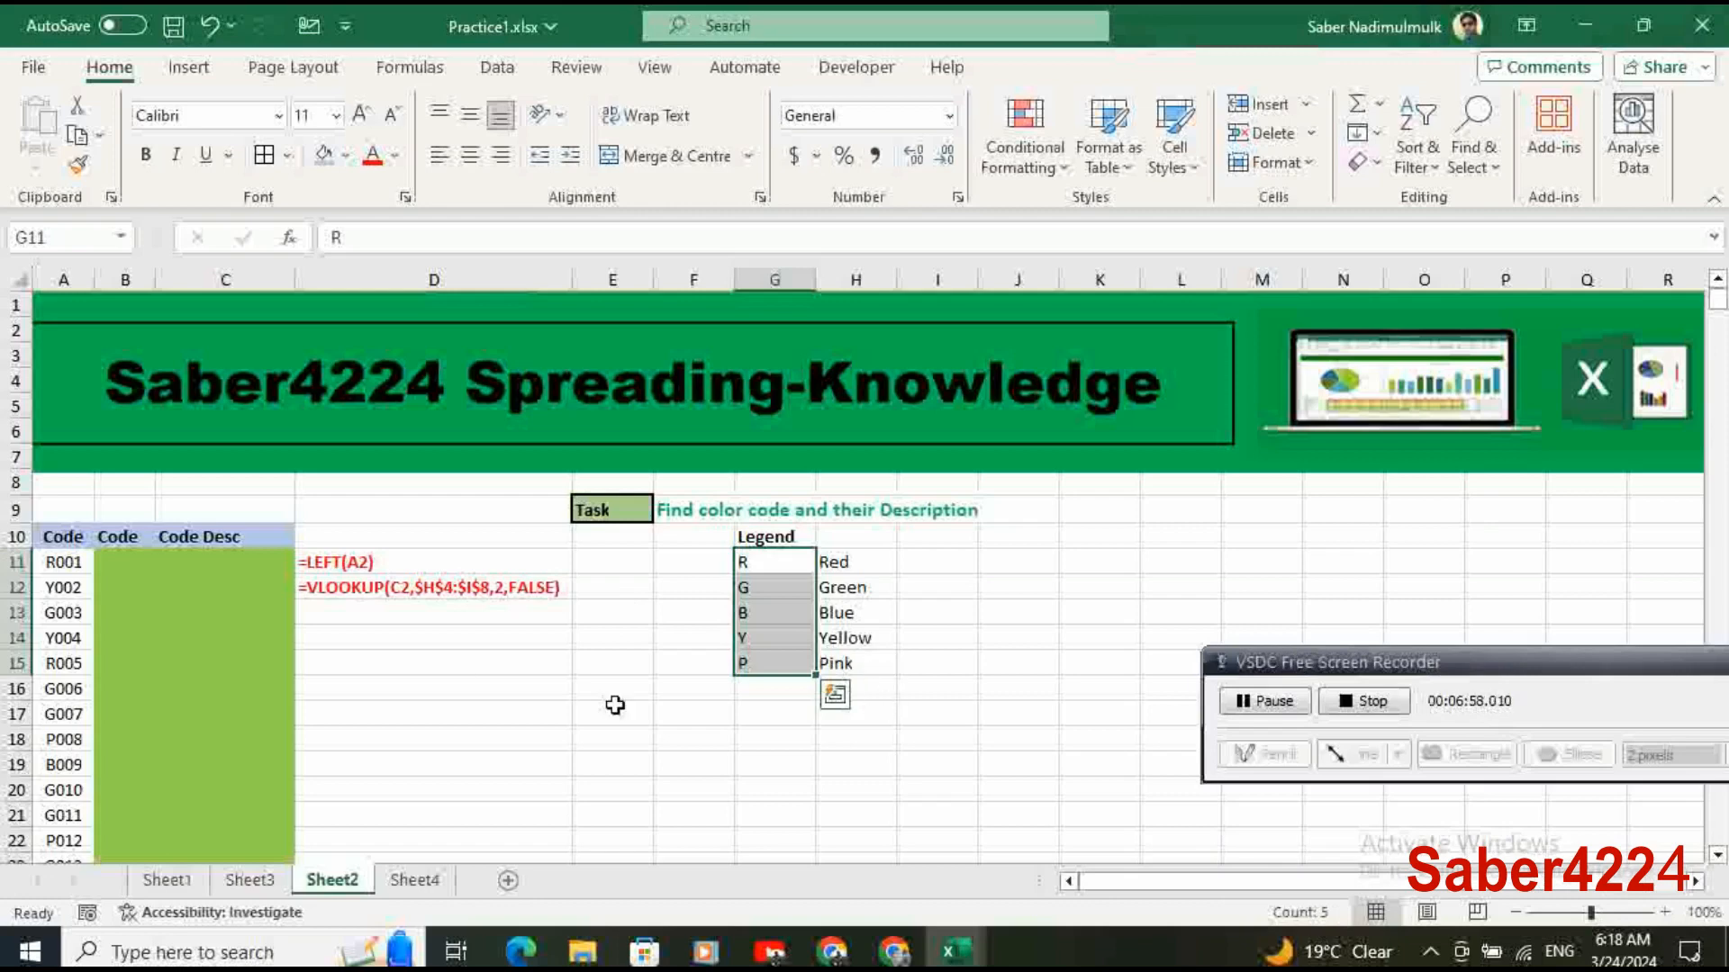
Enter the leading letters R, Y, G and Y of the first four codes in cells B11 to B14.
{"action": "left_click", "coordinate": [134, 564]}
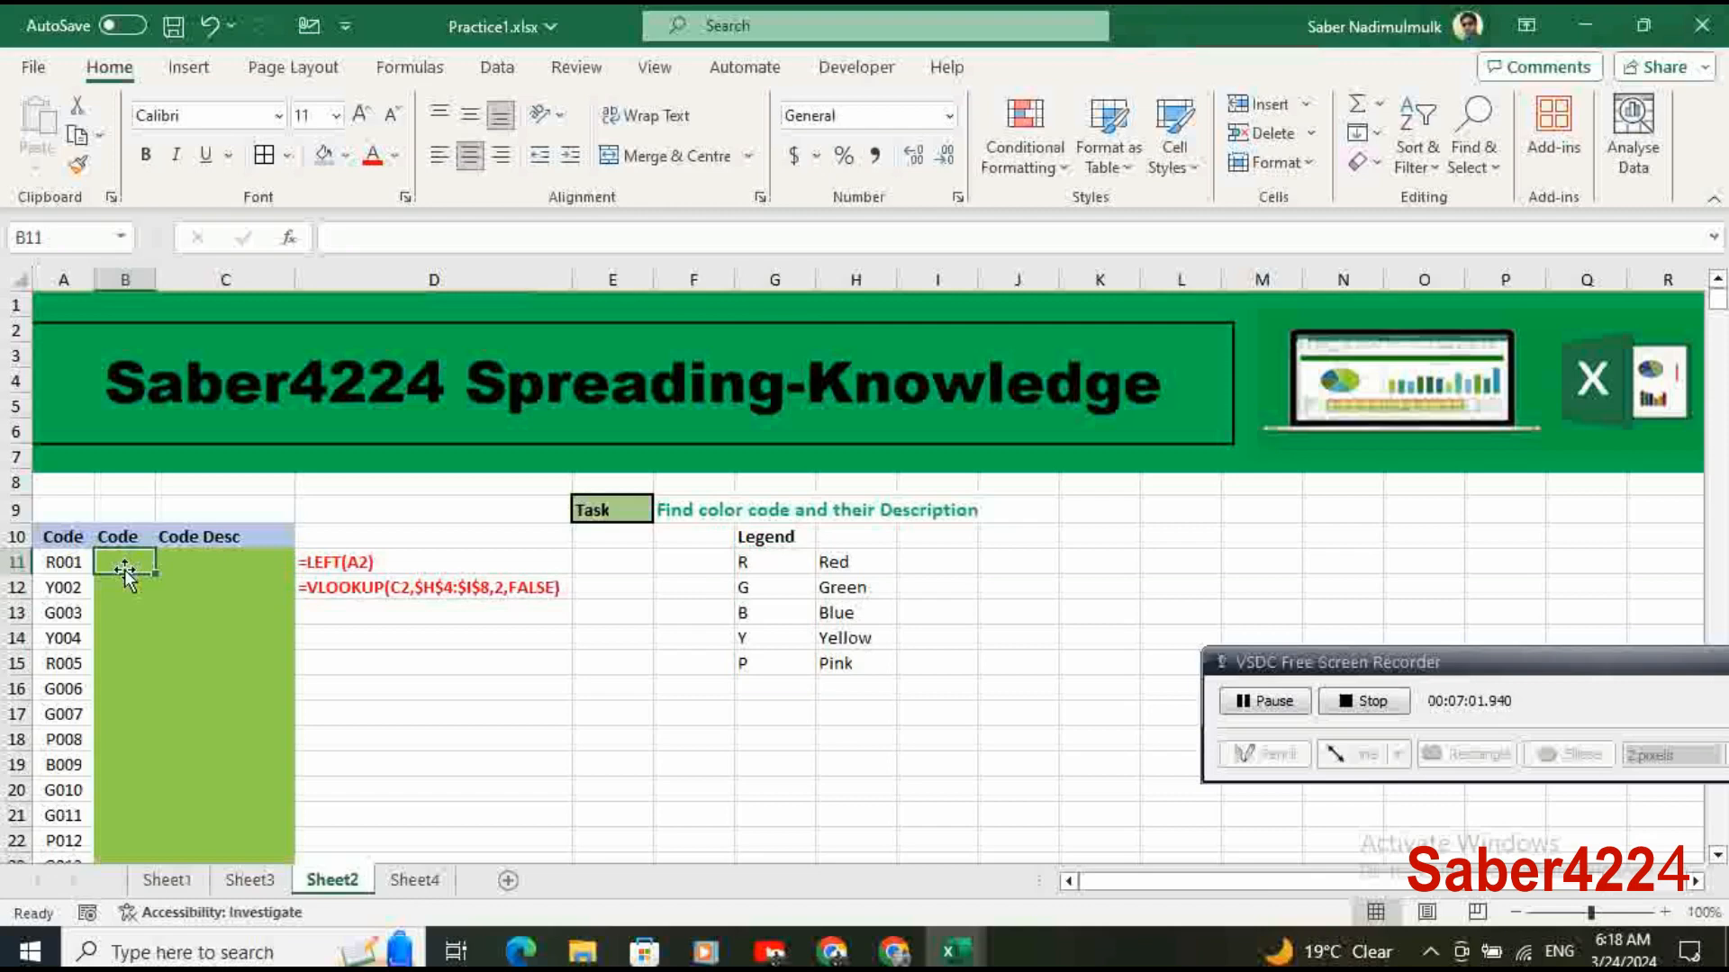
{"action": "type", "text": "R"}
{"action": "key", "text": "Return"}
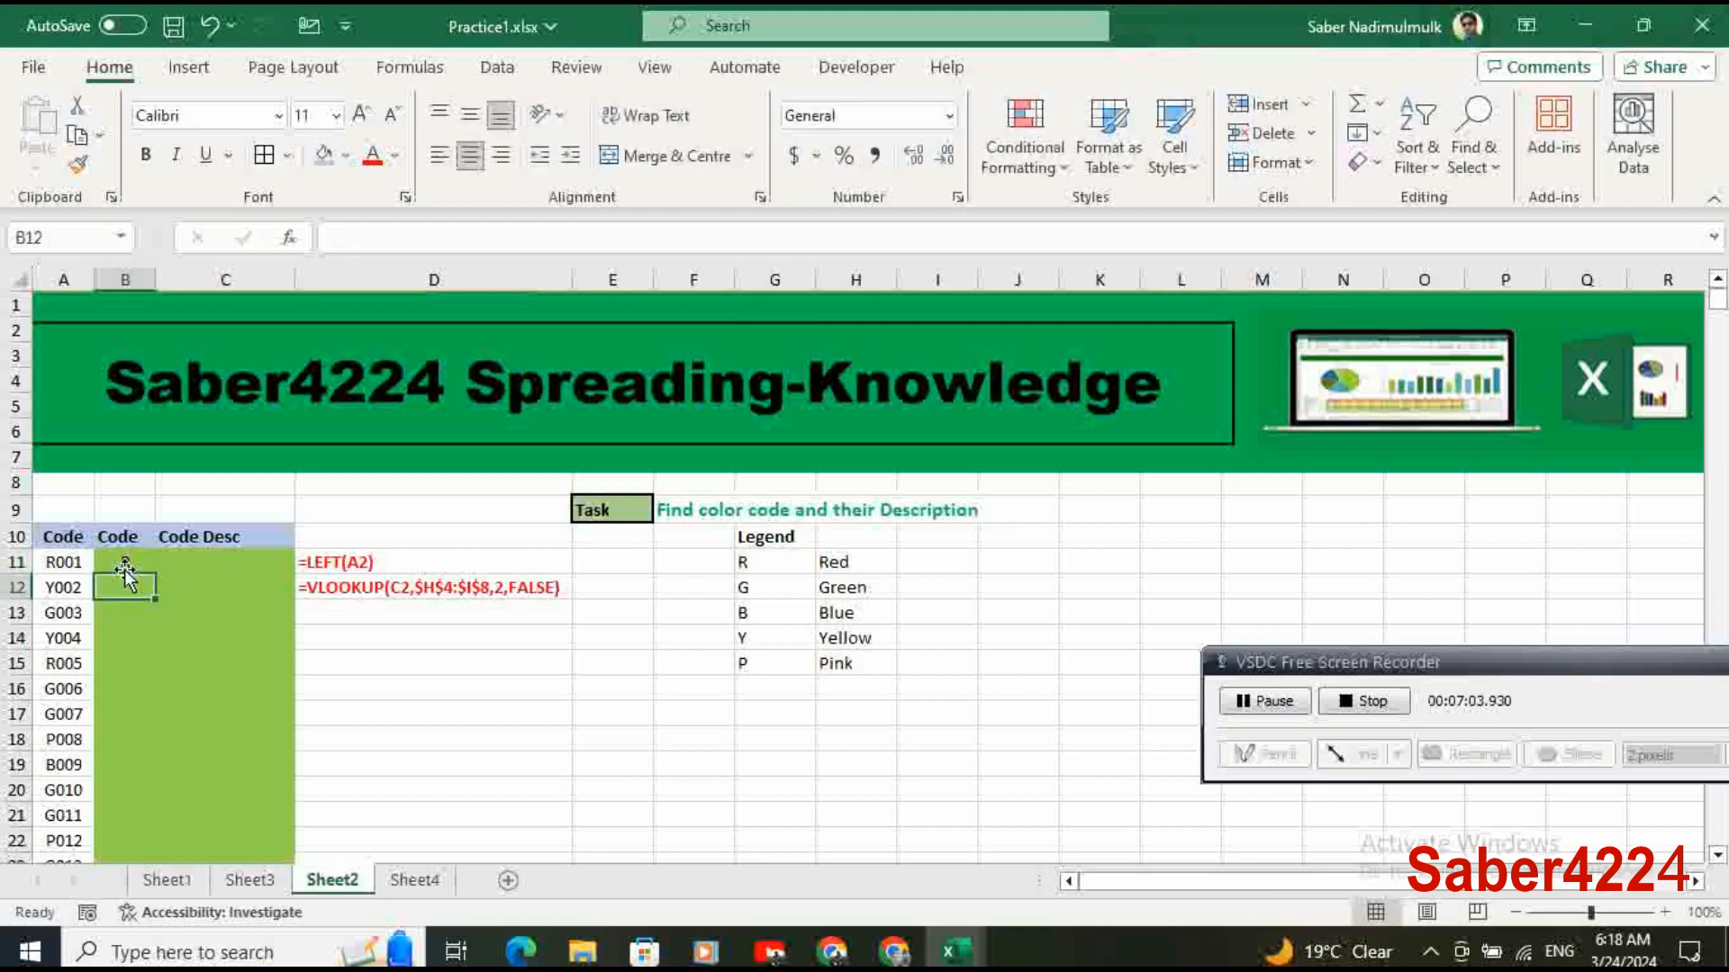
{"action": "type", "text": "Y"}
{"action": "key", "text": "Return"}
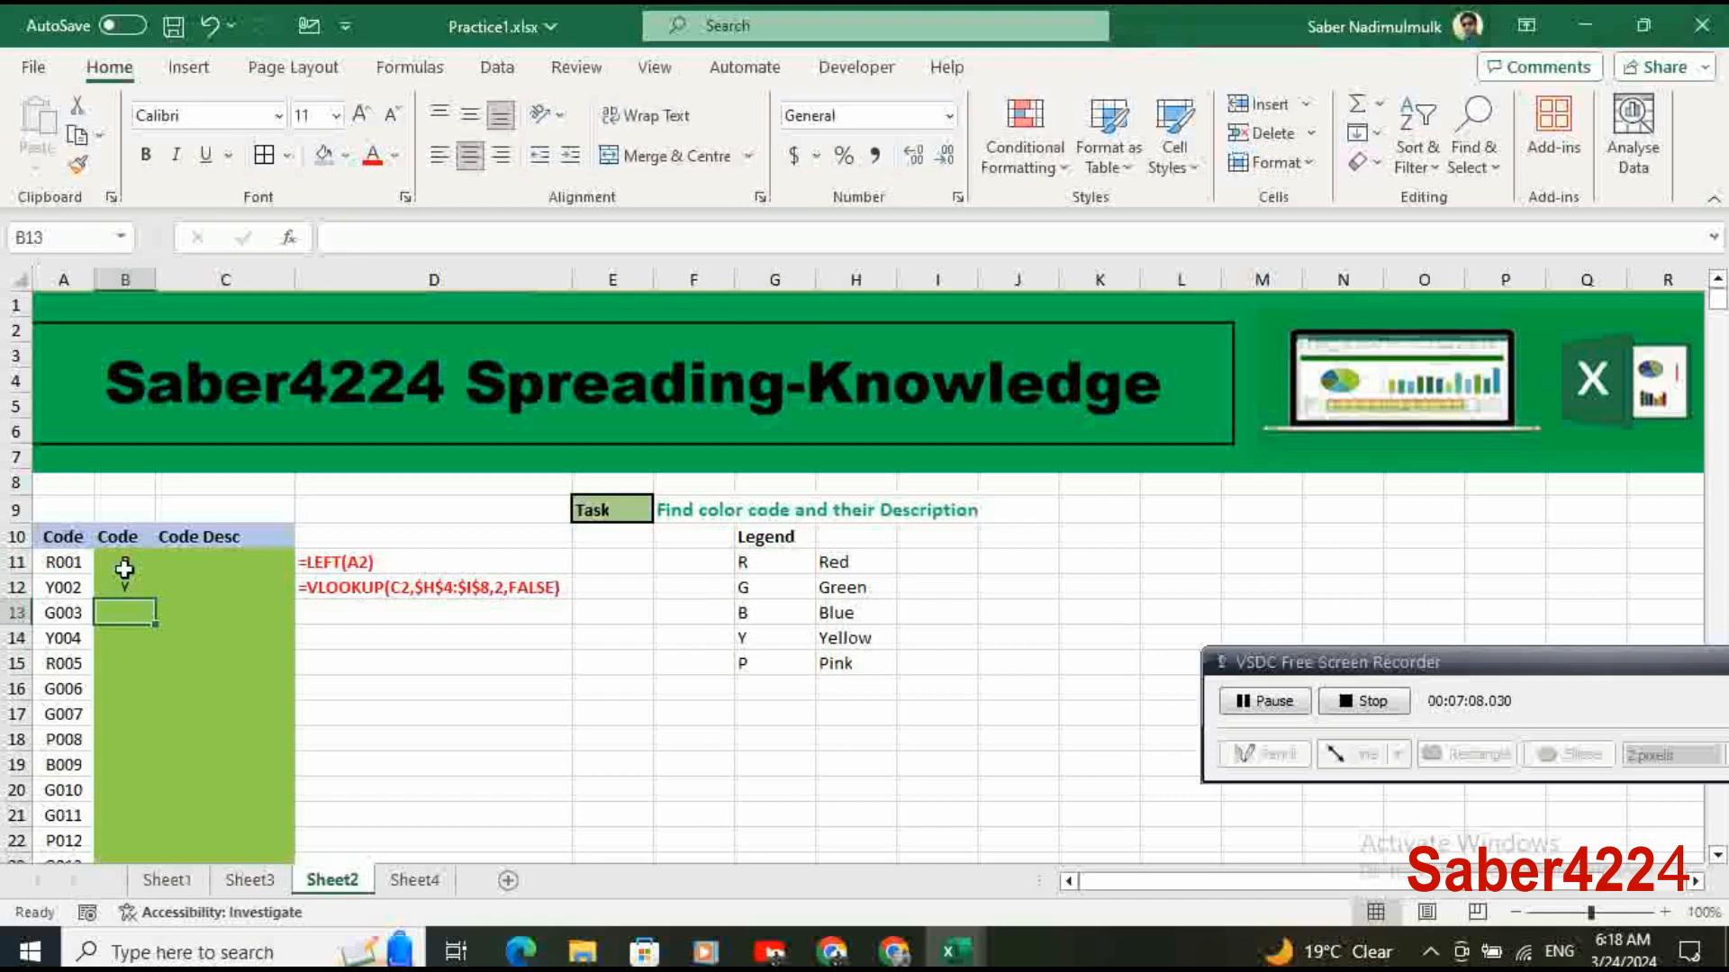
{"action": "type", "text": "G"}
{"action": "key", "text": "Return"}
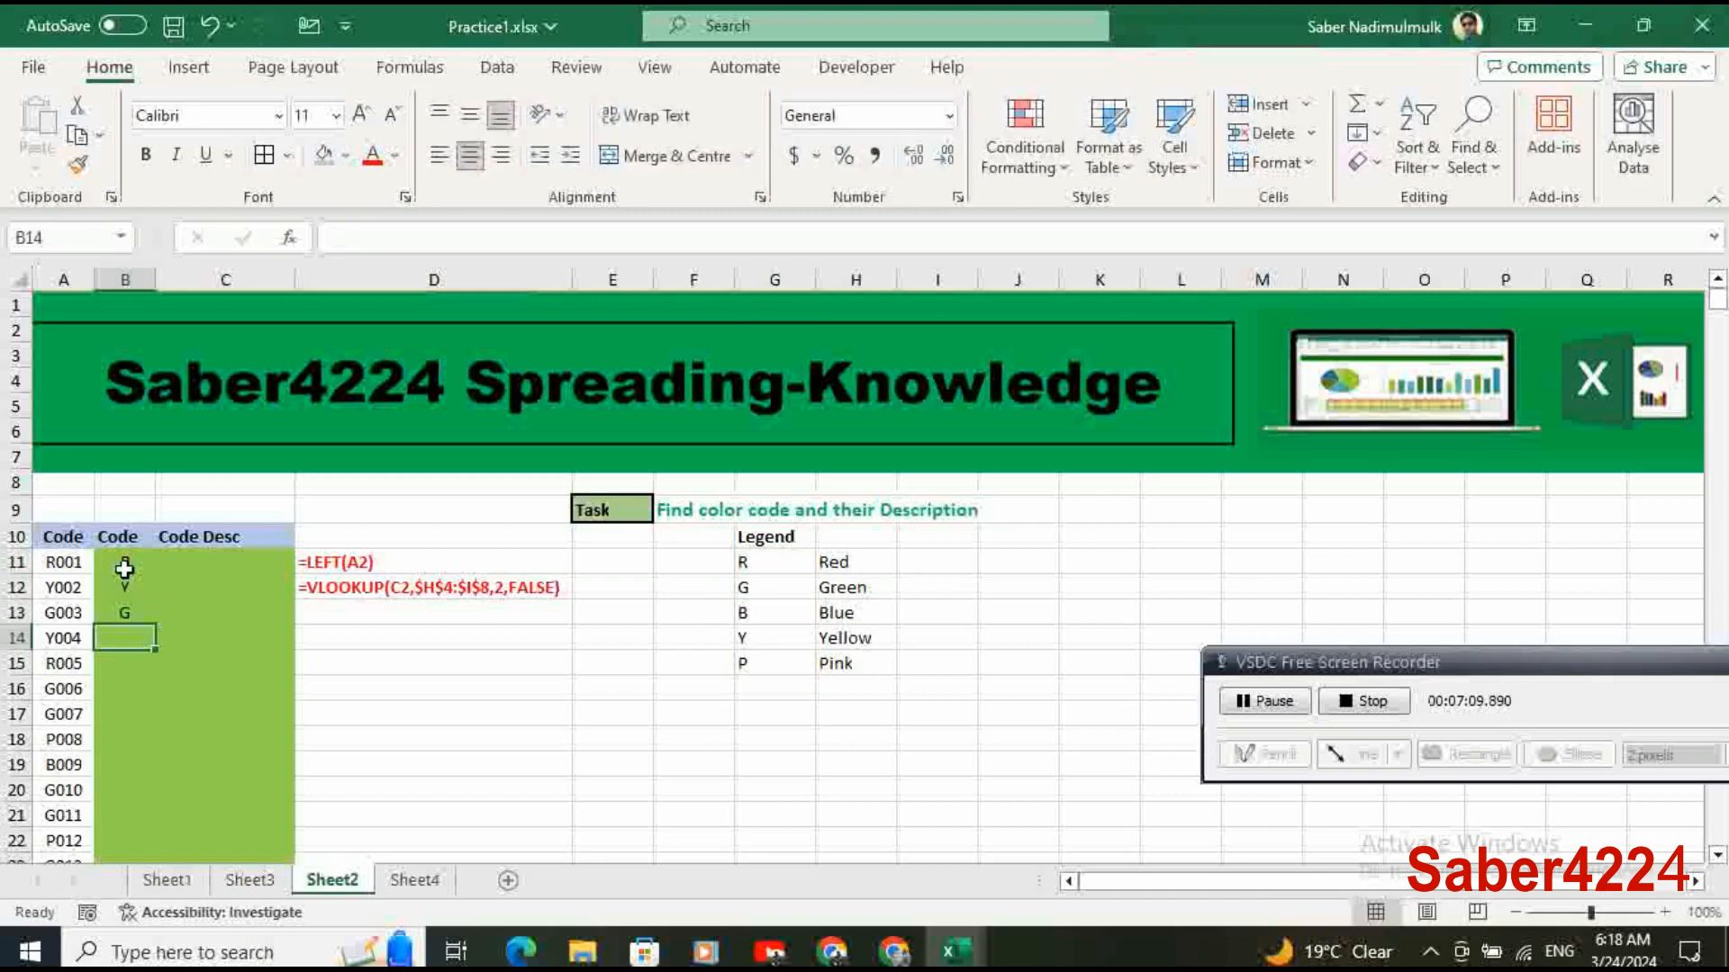
{"action": "type", "text": "Y"}
{"action": "key", "text": "Return"}
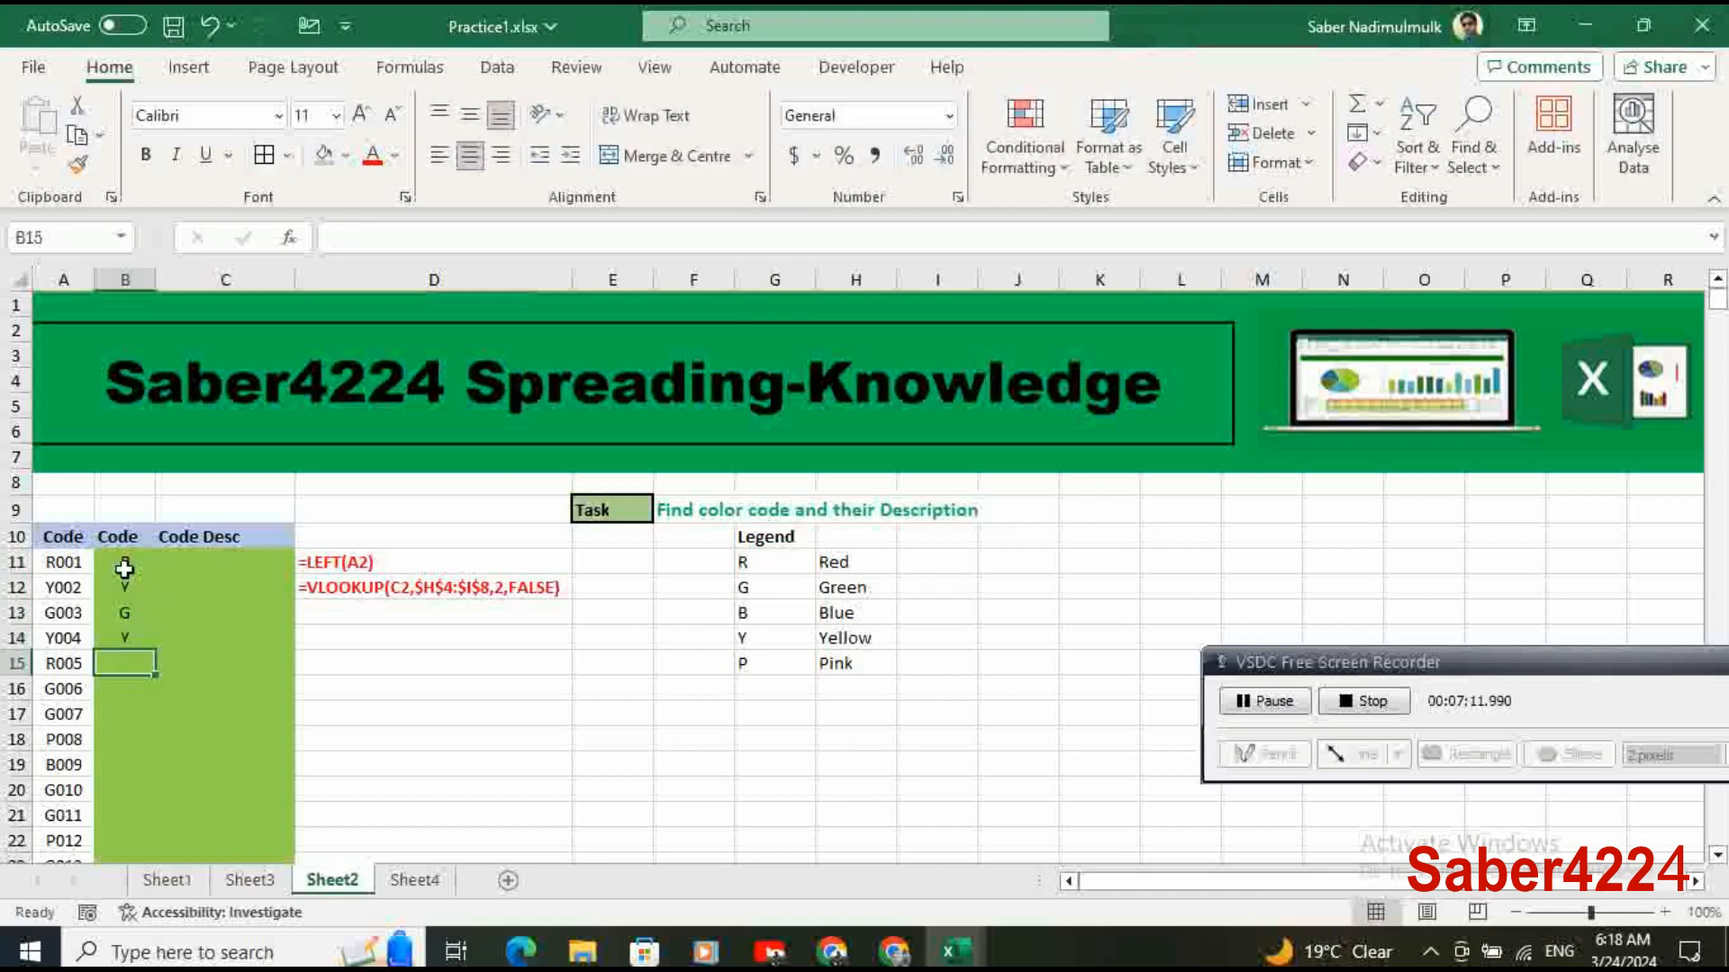
Compare the codes in A11:A15 with the letters entered beside them in column B.
{"action": "left_click", "coordinate": [135, 562]}
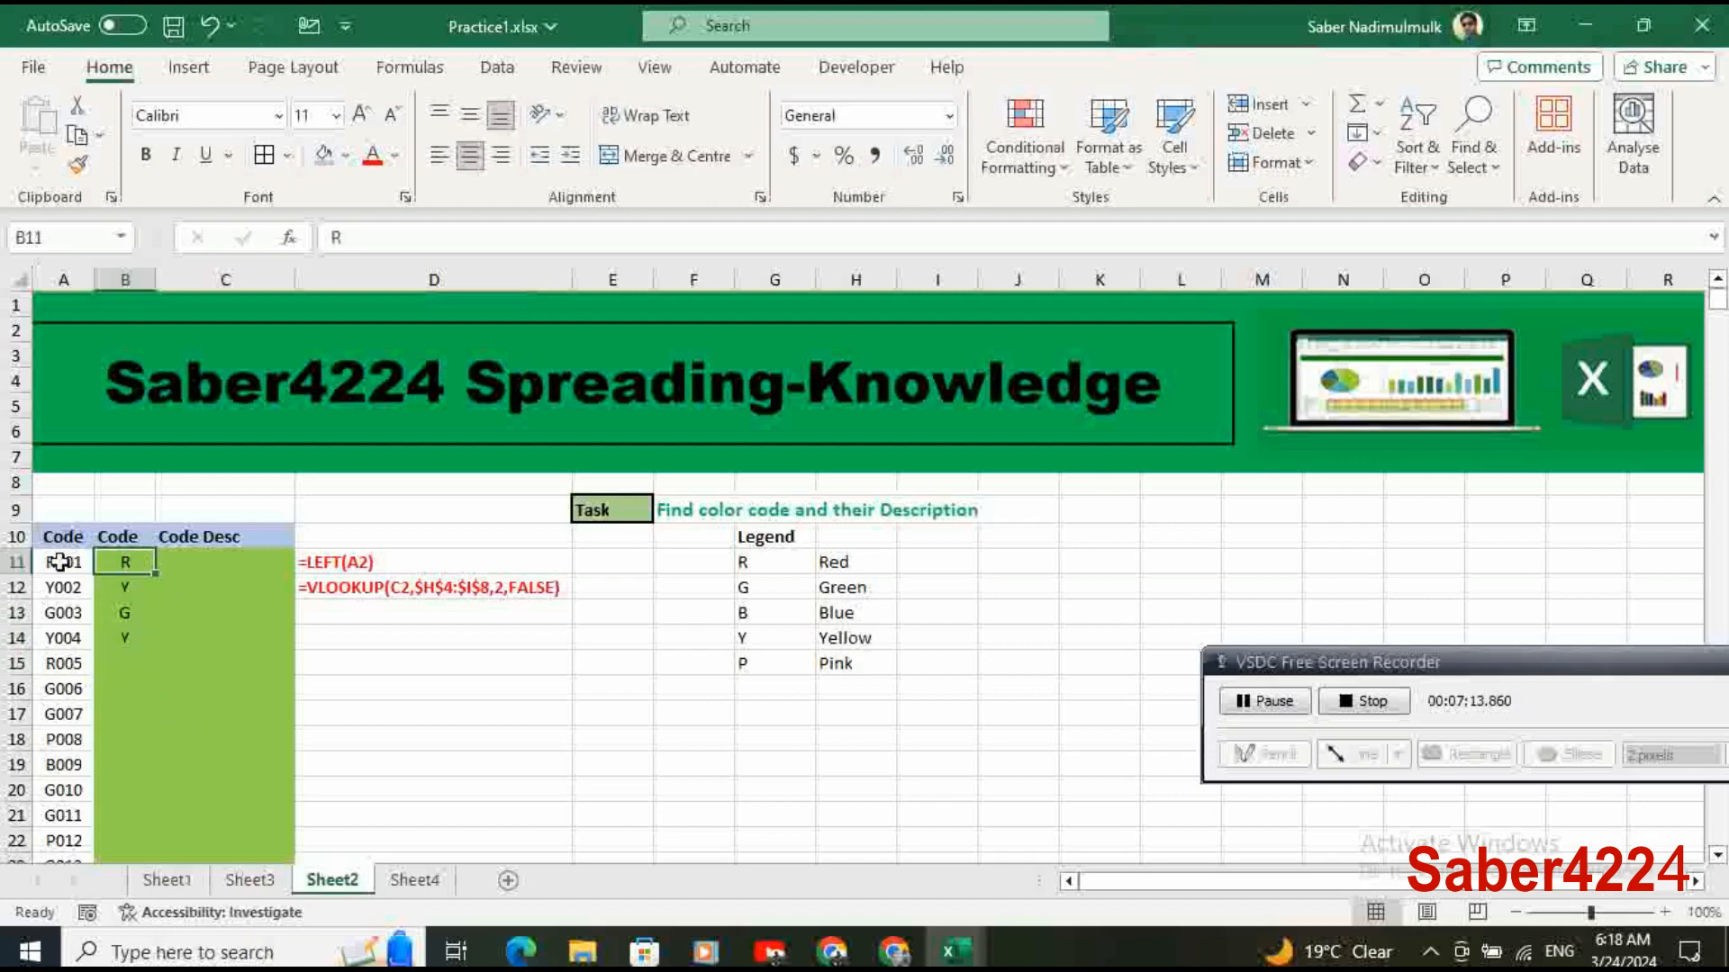
{"action": "left_click", "coordinate": [60, 562]}
{"action": "left_click", "coordinate": [61, 587]}
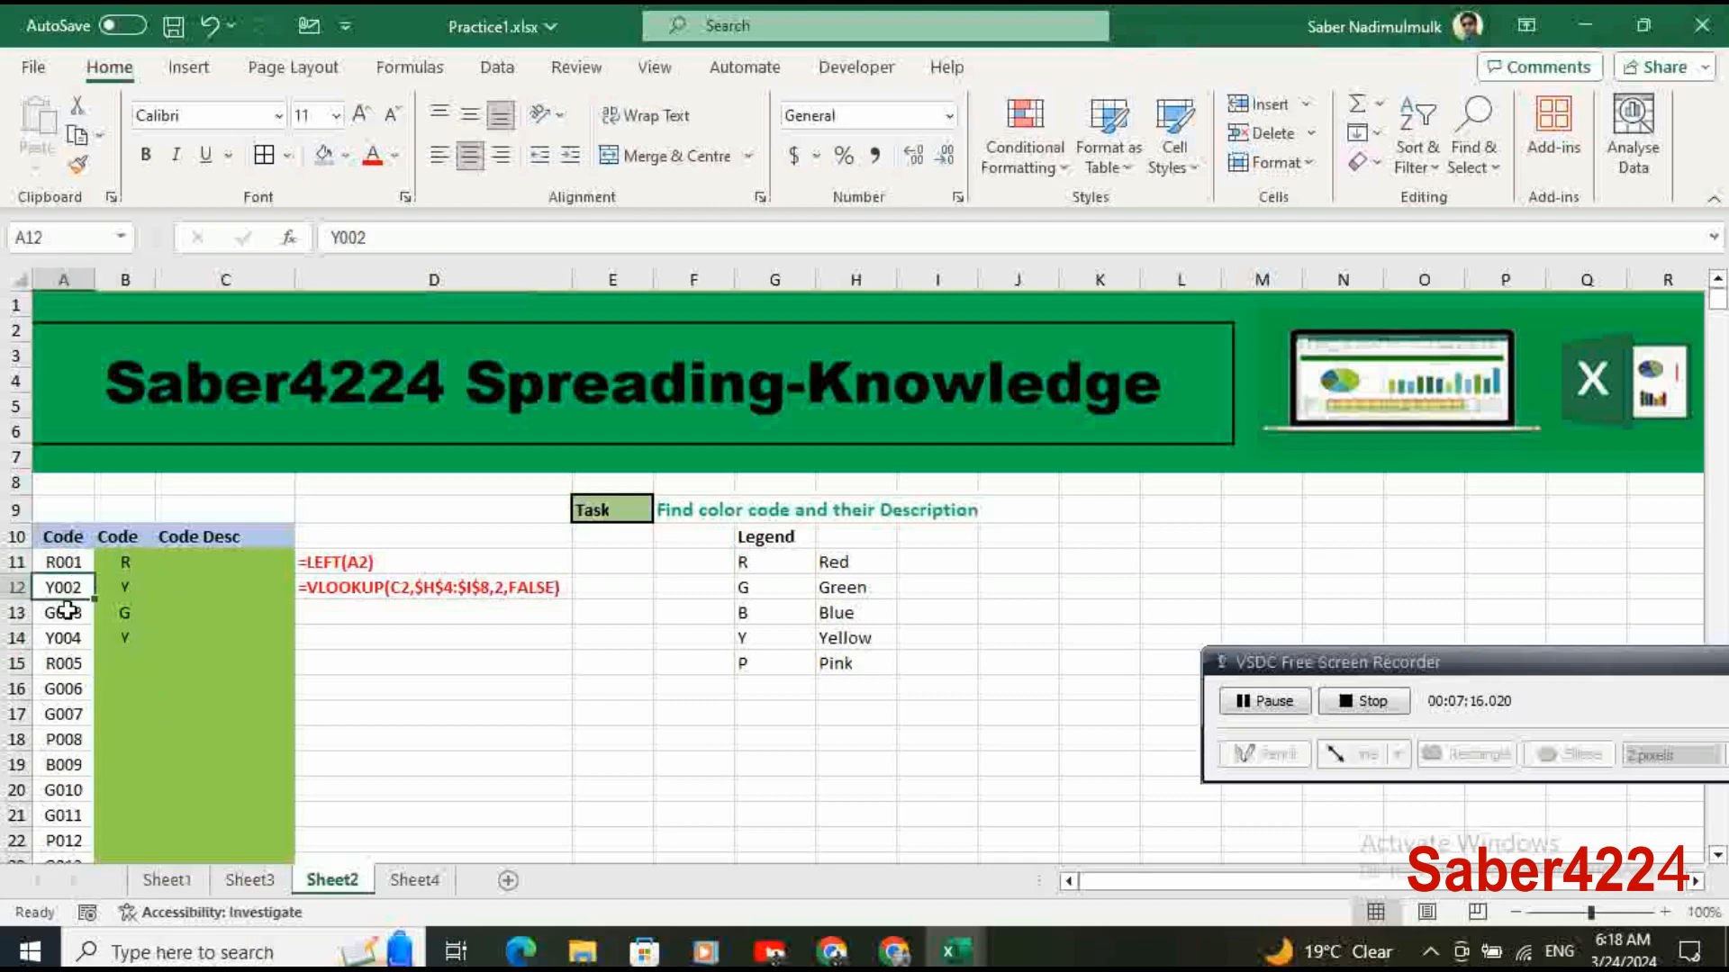
{"action": "left_click", "coordinate": [67, 612]}
{"action": "left_click", "coordinate": [80, 641]}
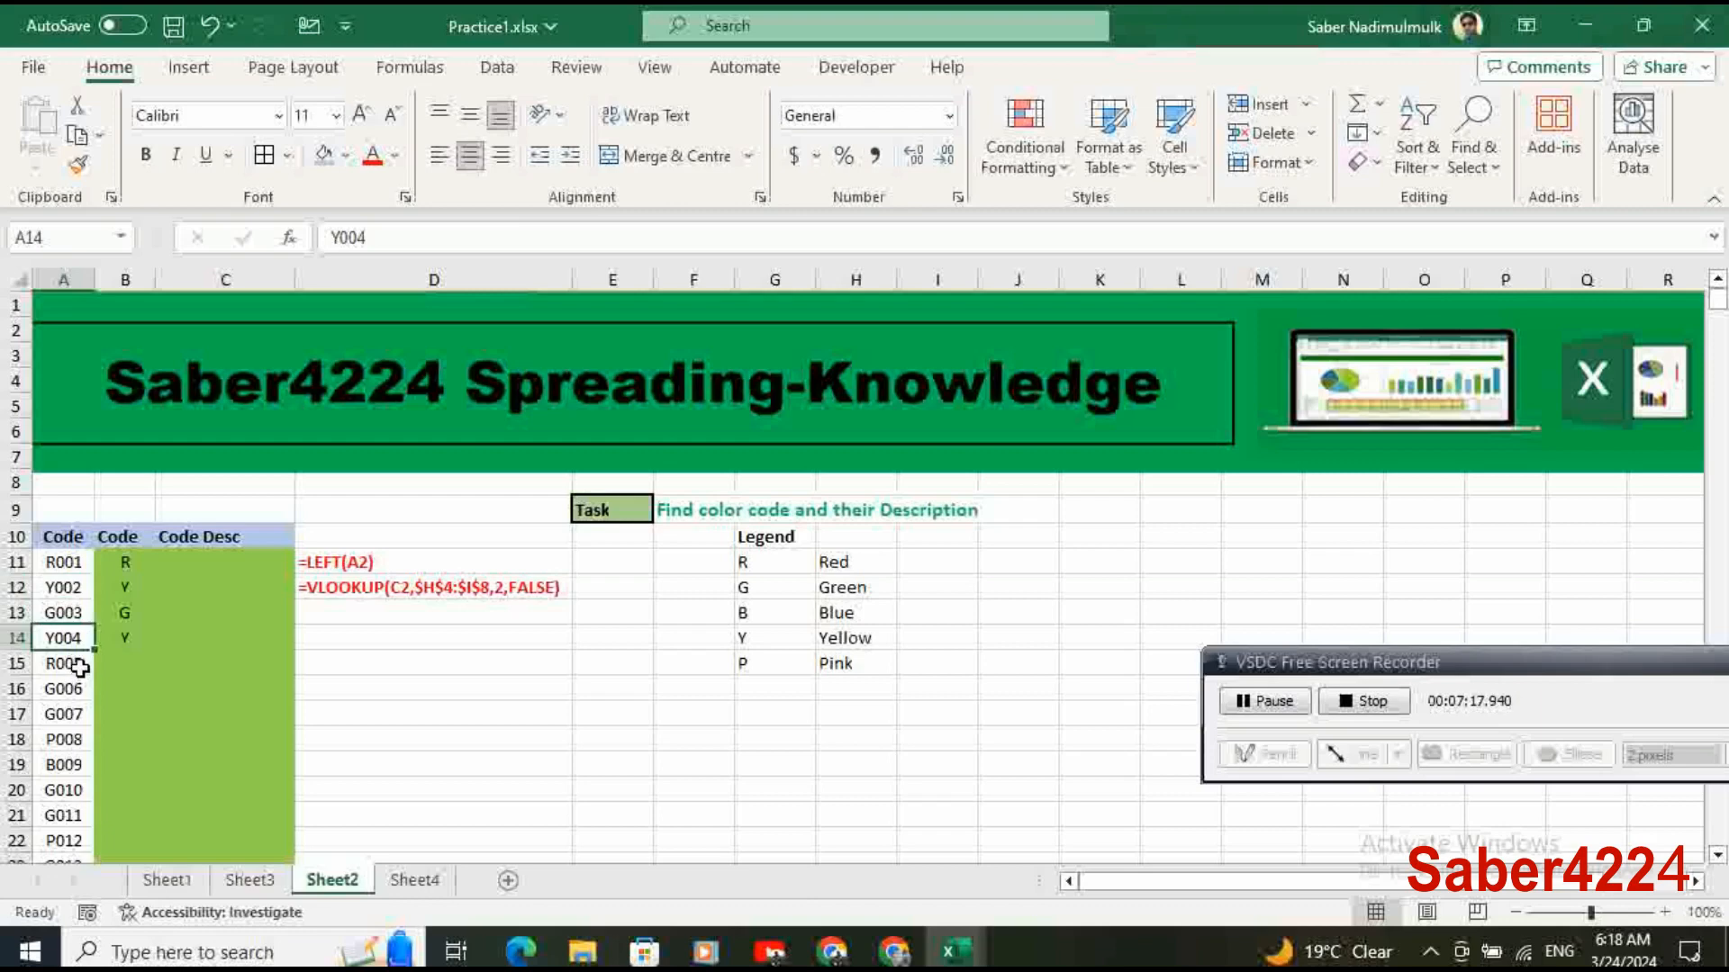
{"action": "left_click", "coordinate": [79, 667]}
{"action": "left_click", "coordinate": [149, 667]}
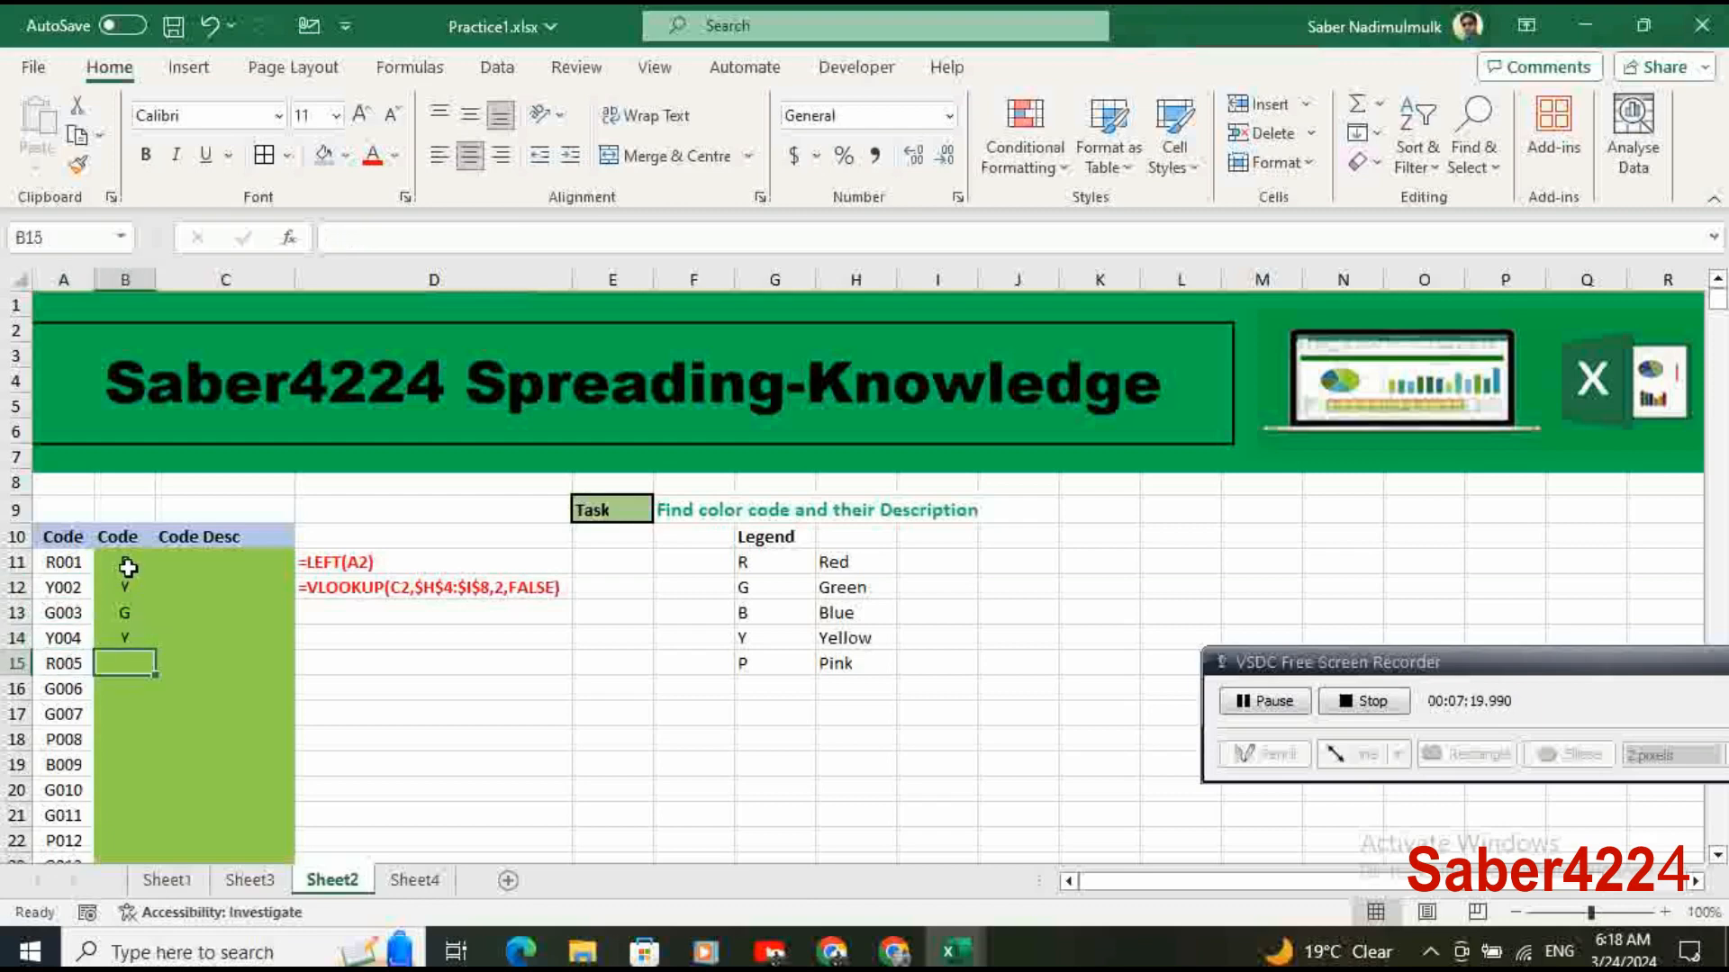
{"action": "left_click_drag", "start_coordinate": [128, 567], "coordinate": [130, 660]}
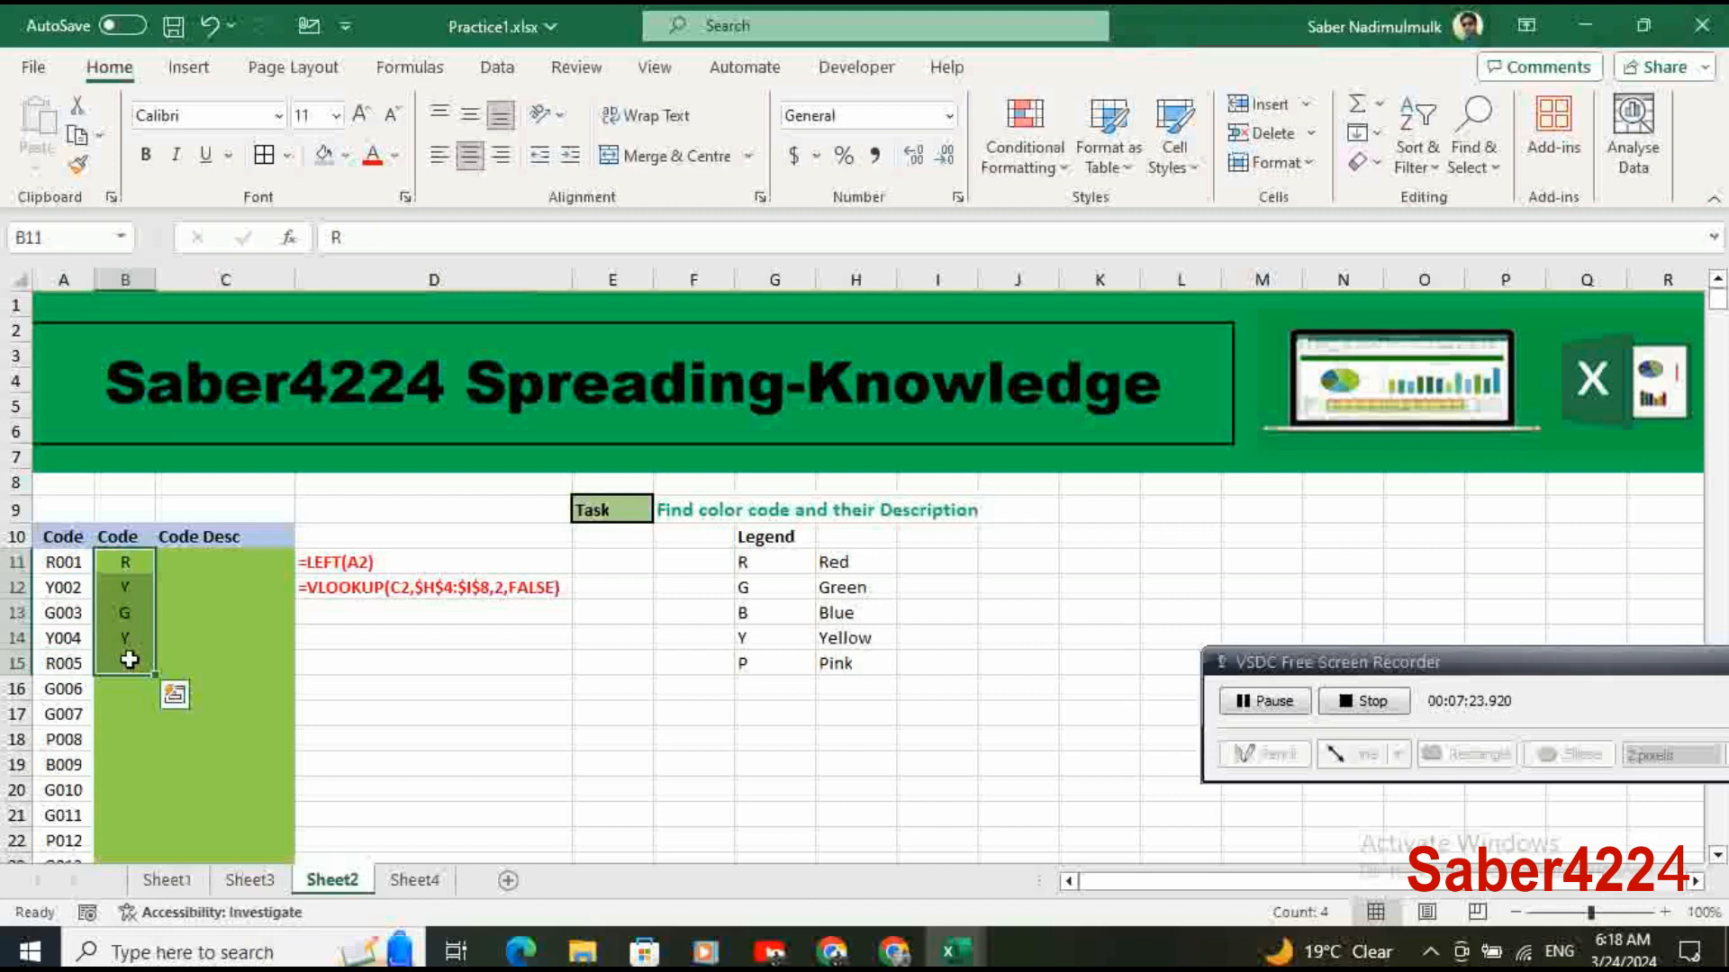
{"action": "key", "text": "Down"}
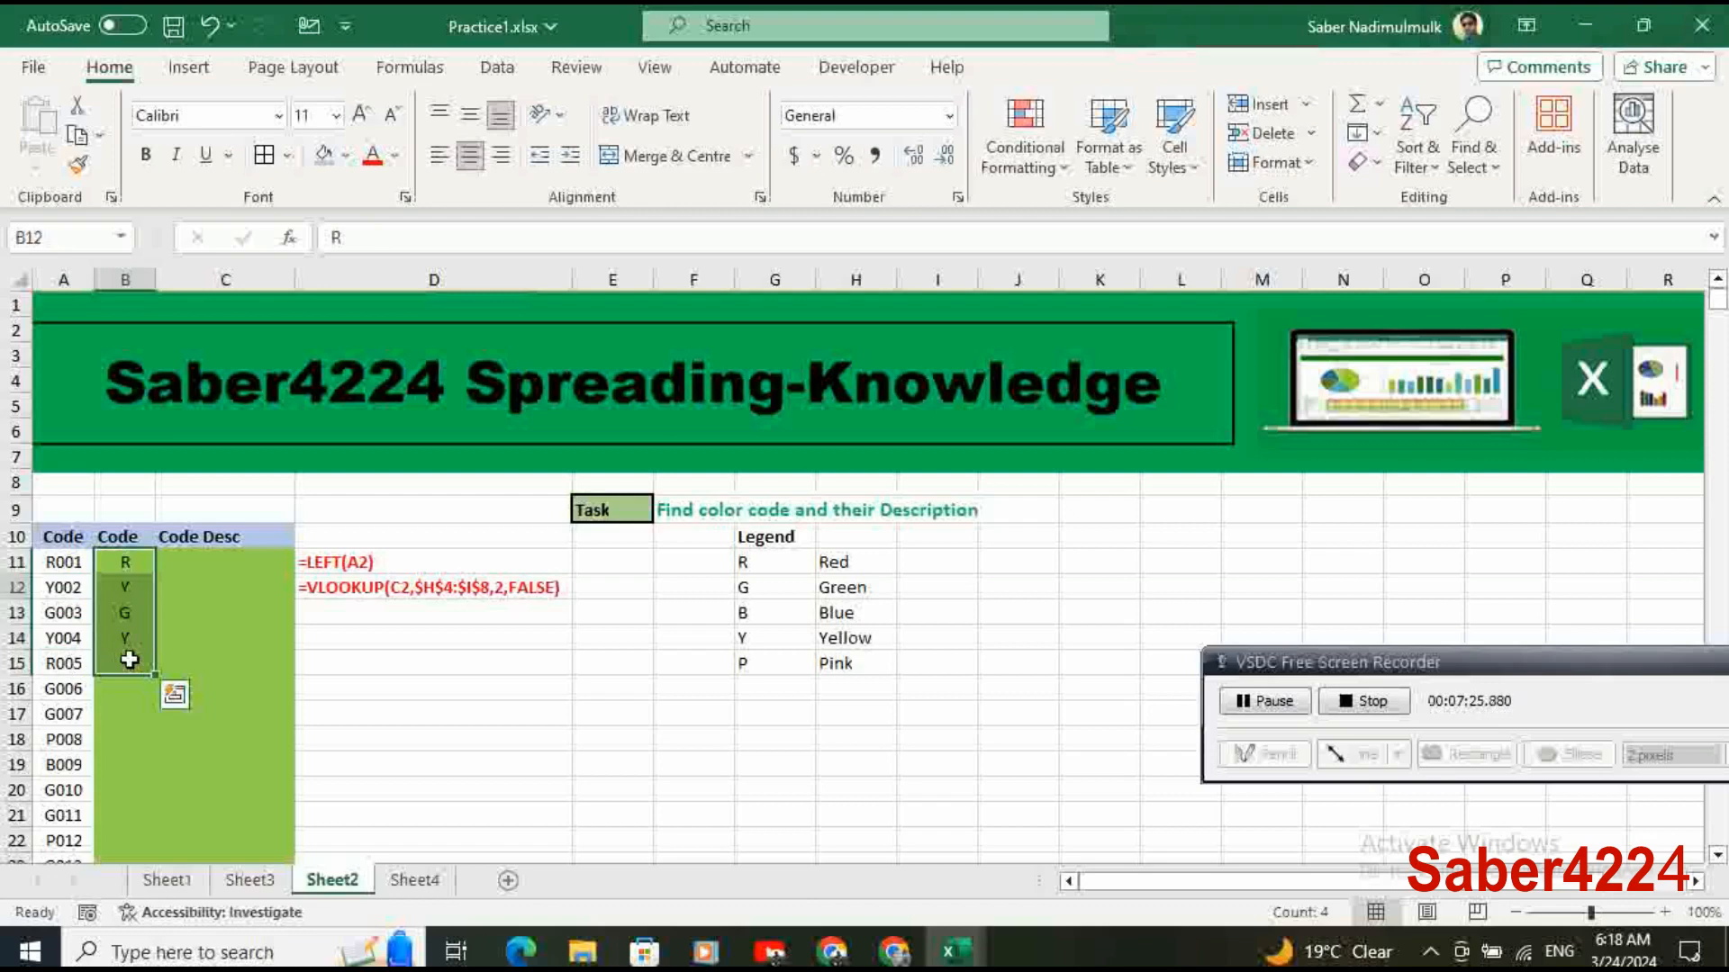
Check how far the code list in column A extends, then return to the header row of column B.
{"action": "key", "text": "Left"}
{"action": "key", "text": "ctrl+Down"}
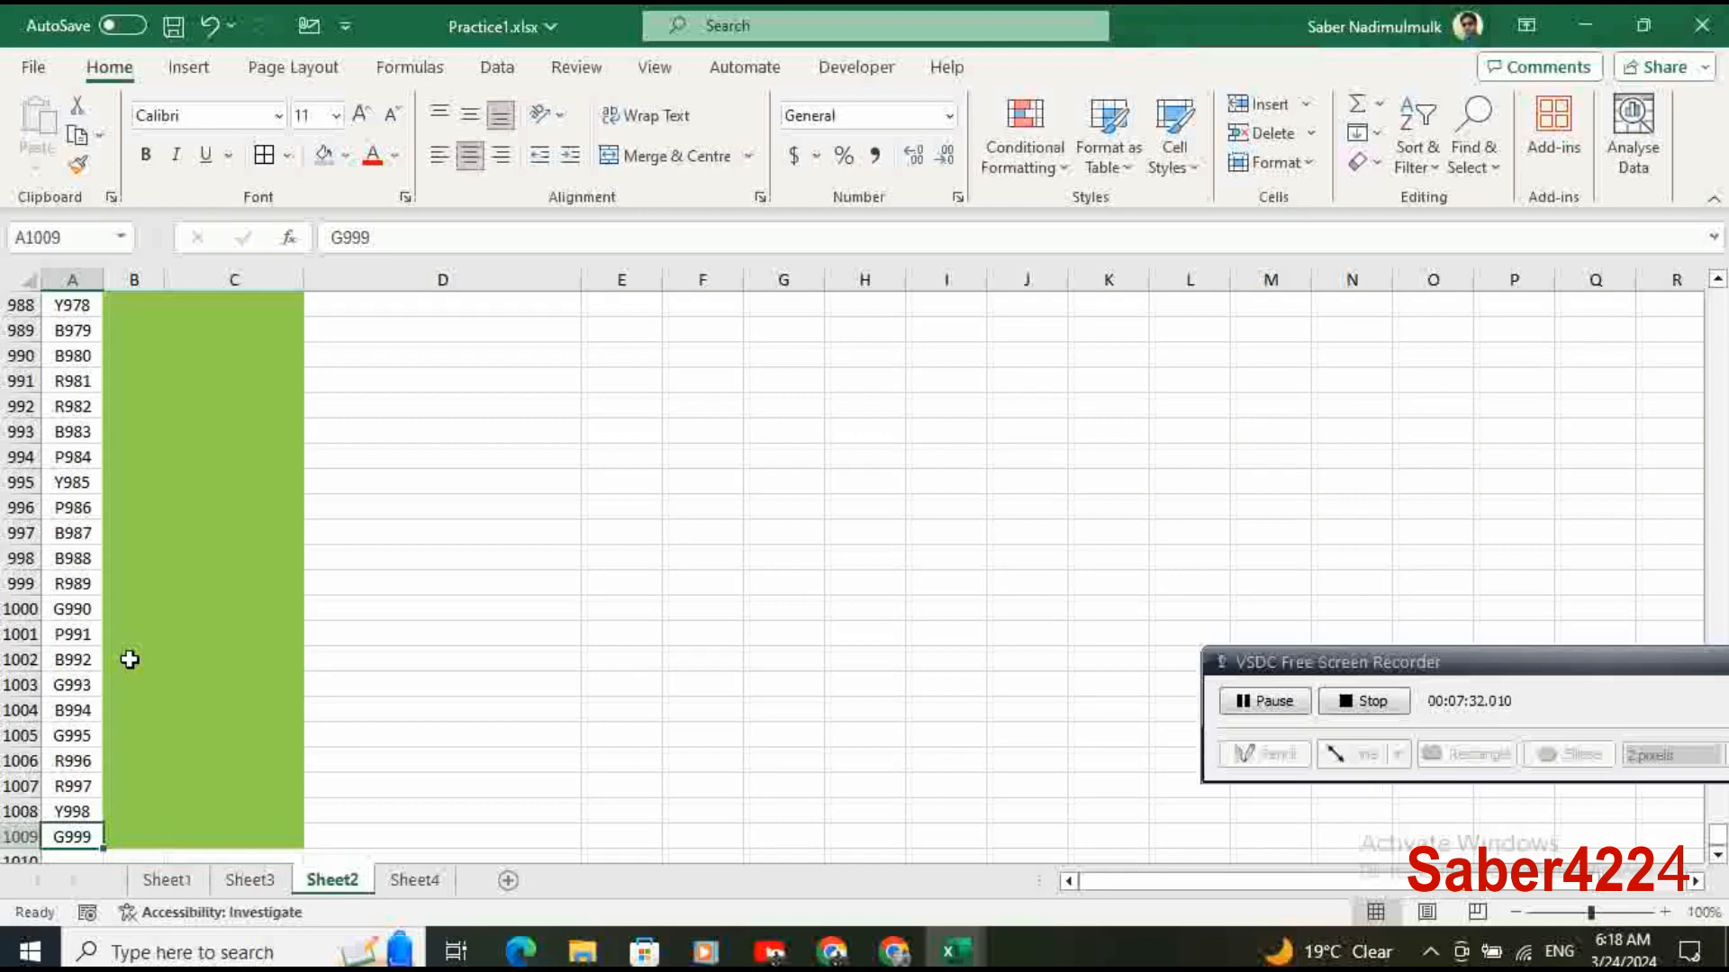
{"action": "key", "text": "Right"}
{"action": "key", "text": "ctrl+Up"}
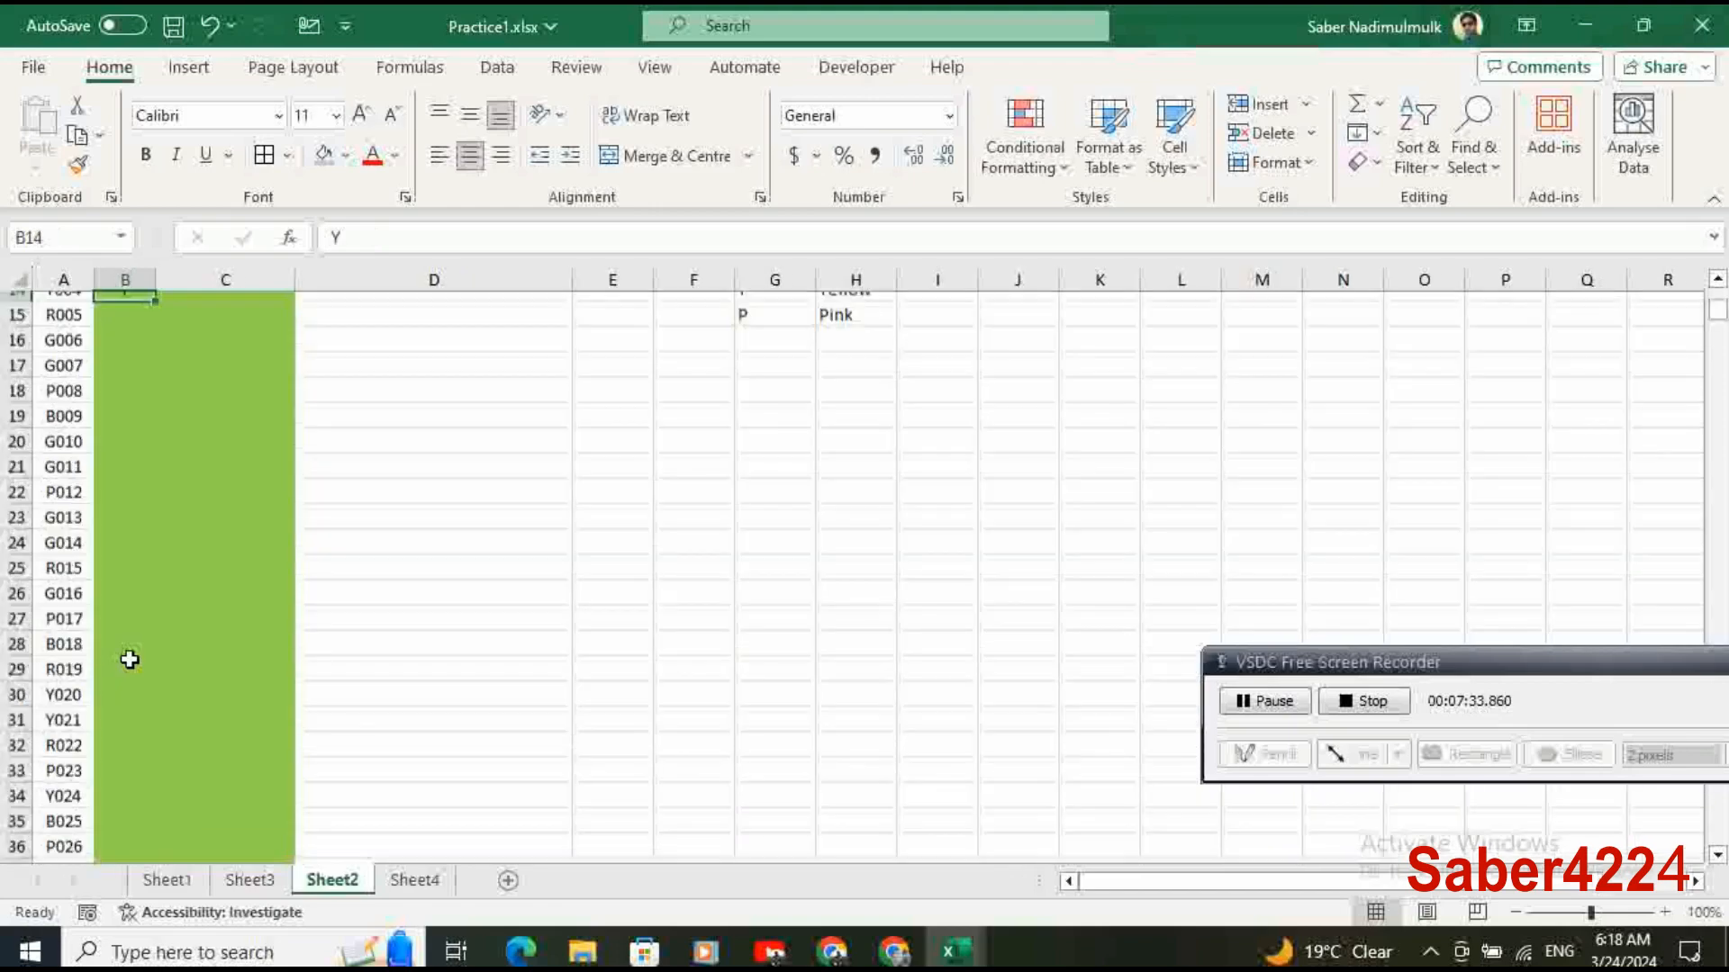
{"action": "key", "text": "Up"}
{"action": "key", "text": "Up"}
{"action": "key", "text": "Up"}
{"action": "key", "text": "Up"}
{"action": "key", "text": "Up"}
{"action": "key", "text": "Up"}
{"action": "key", "text": "Up"}
{"action": "key", "text": "Up"}
{"action": "key", "text": "Up"}
{"action": "key", "text": "Up"}
{"action": "key", "text": "Up"}
{"action": "key", "text": "Up"}
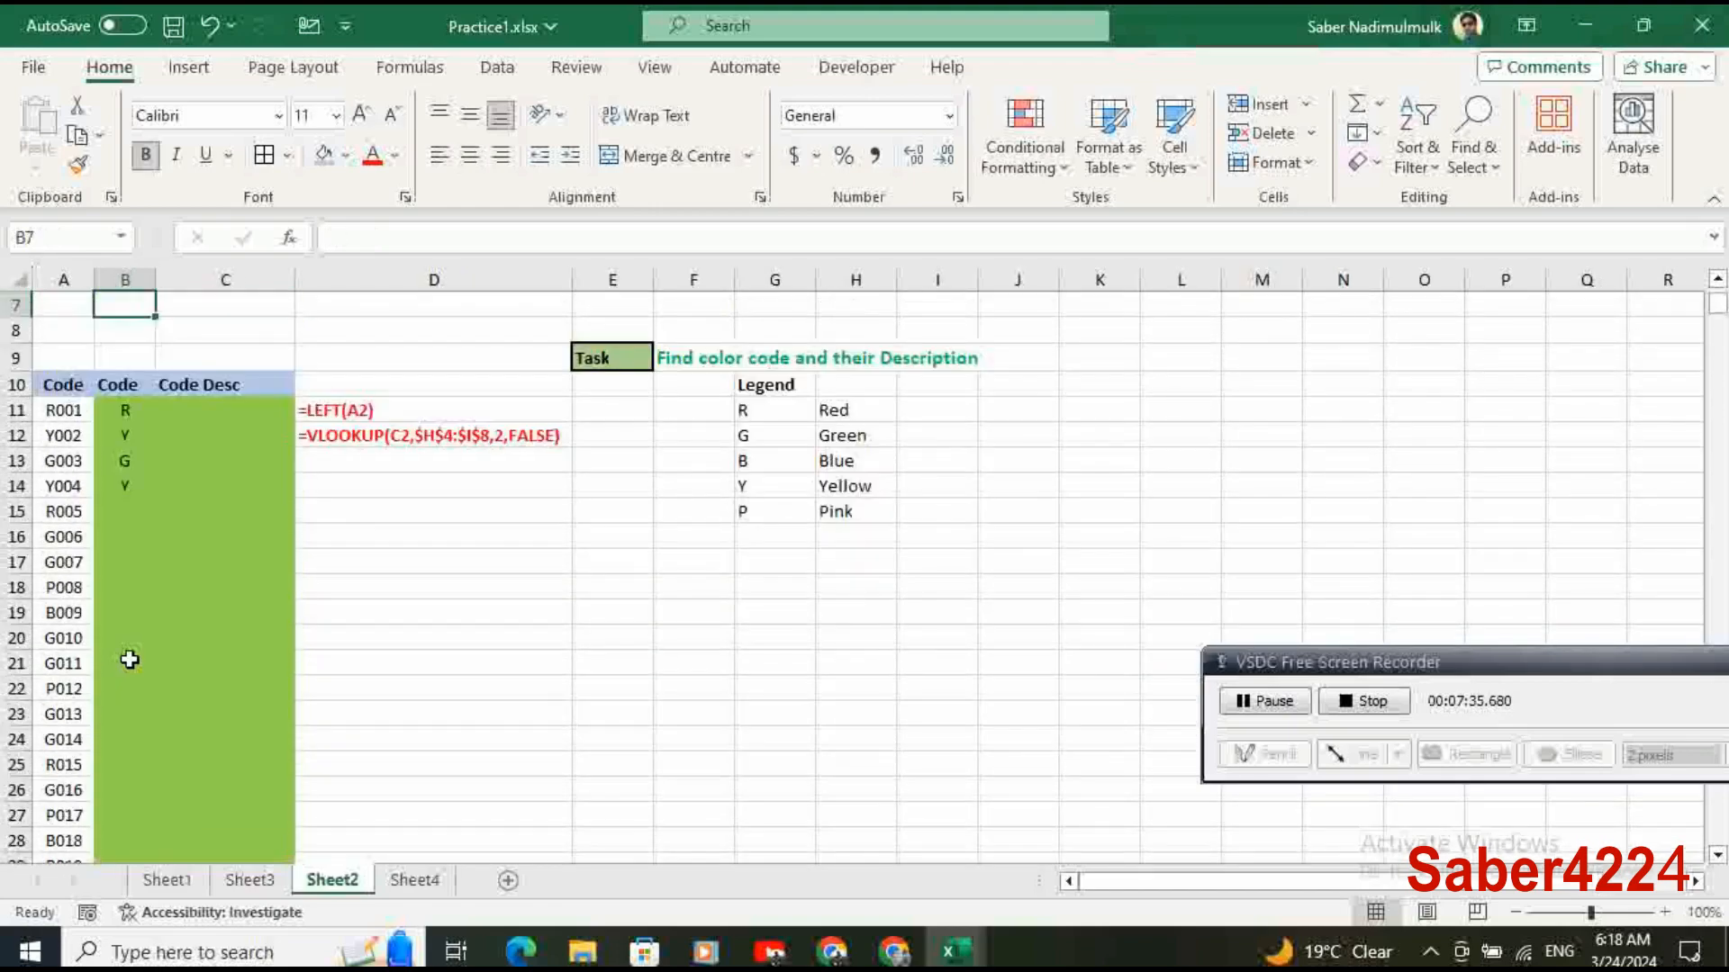
{"action": "key", "text": "Down"}
{"action": "key", "text": "Down"}
{"action": "key", "text": "Down"}
{"action": "key", "text": "Down"}
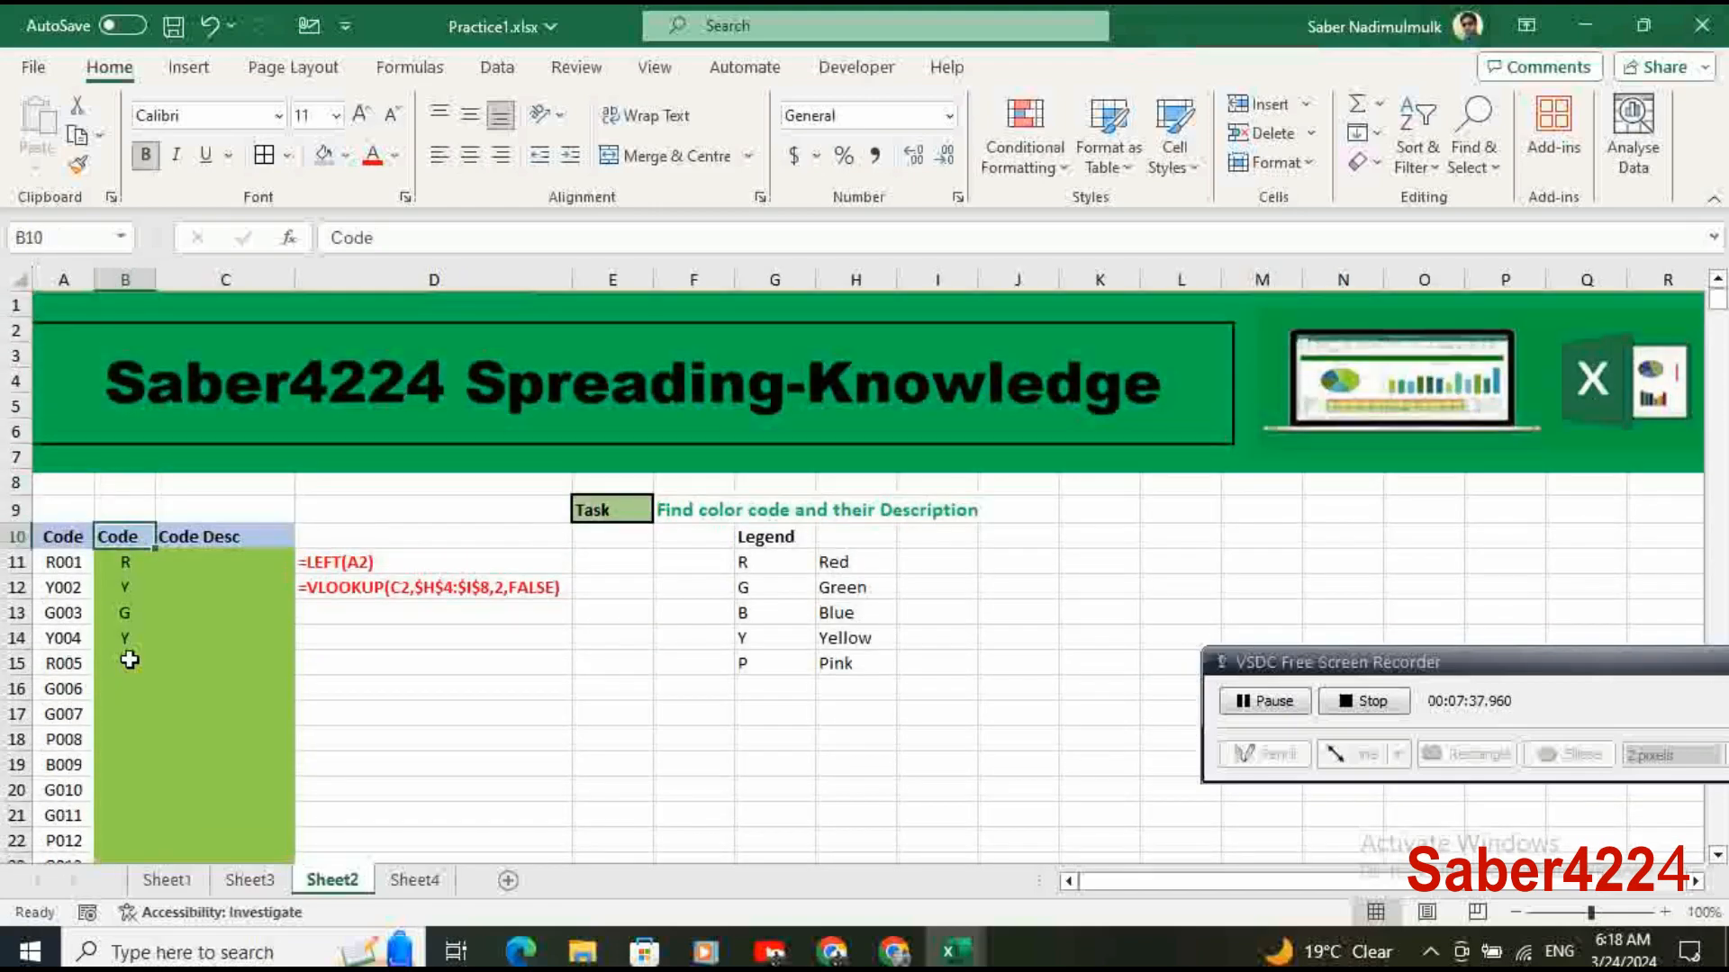
Review the manually entered letters in B11:B14.
{"action": "key", "text": "Down"}
{"action": "key", "text": "Down"}
{"action": "key", "text": "Down"}
{"action": "key", "text": "Down"}
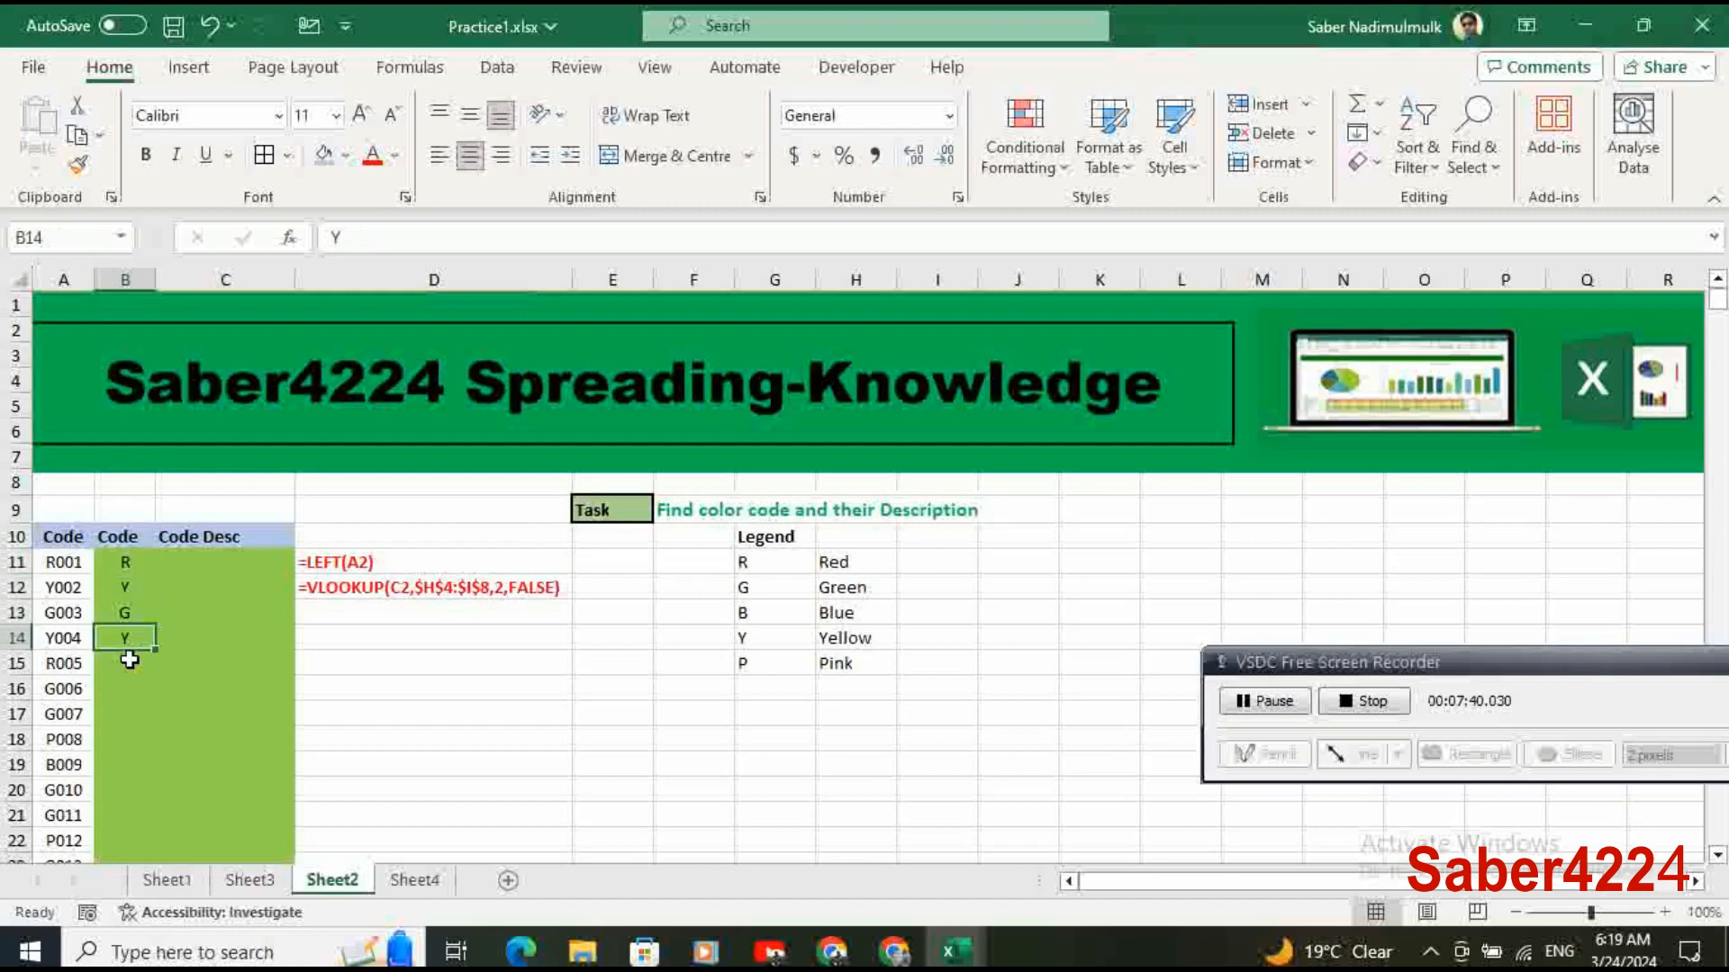
{"action": "key", "text": "Up"}
{"action": "key", "text": "Up"}
{"action": "key", "text": "Up"}
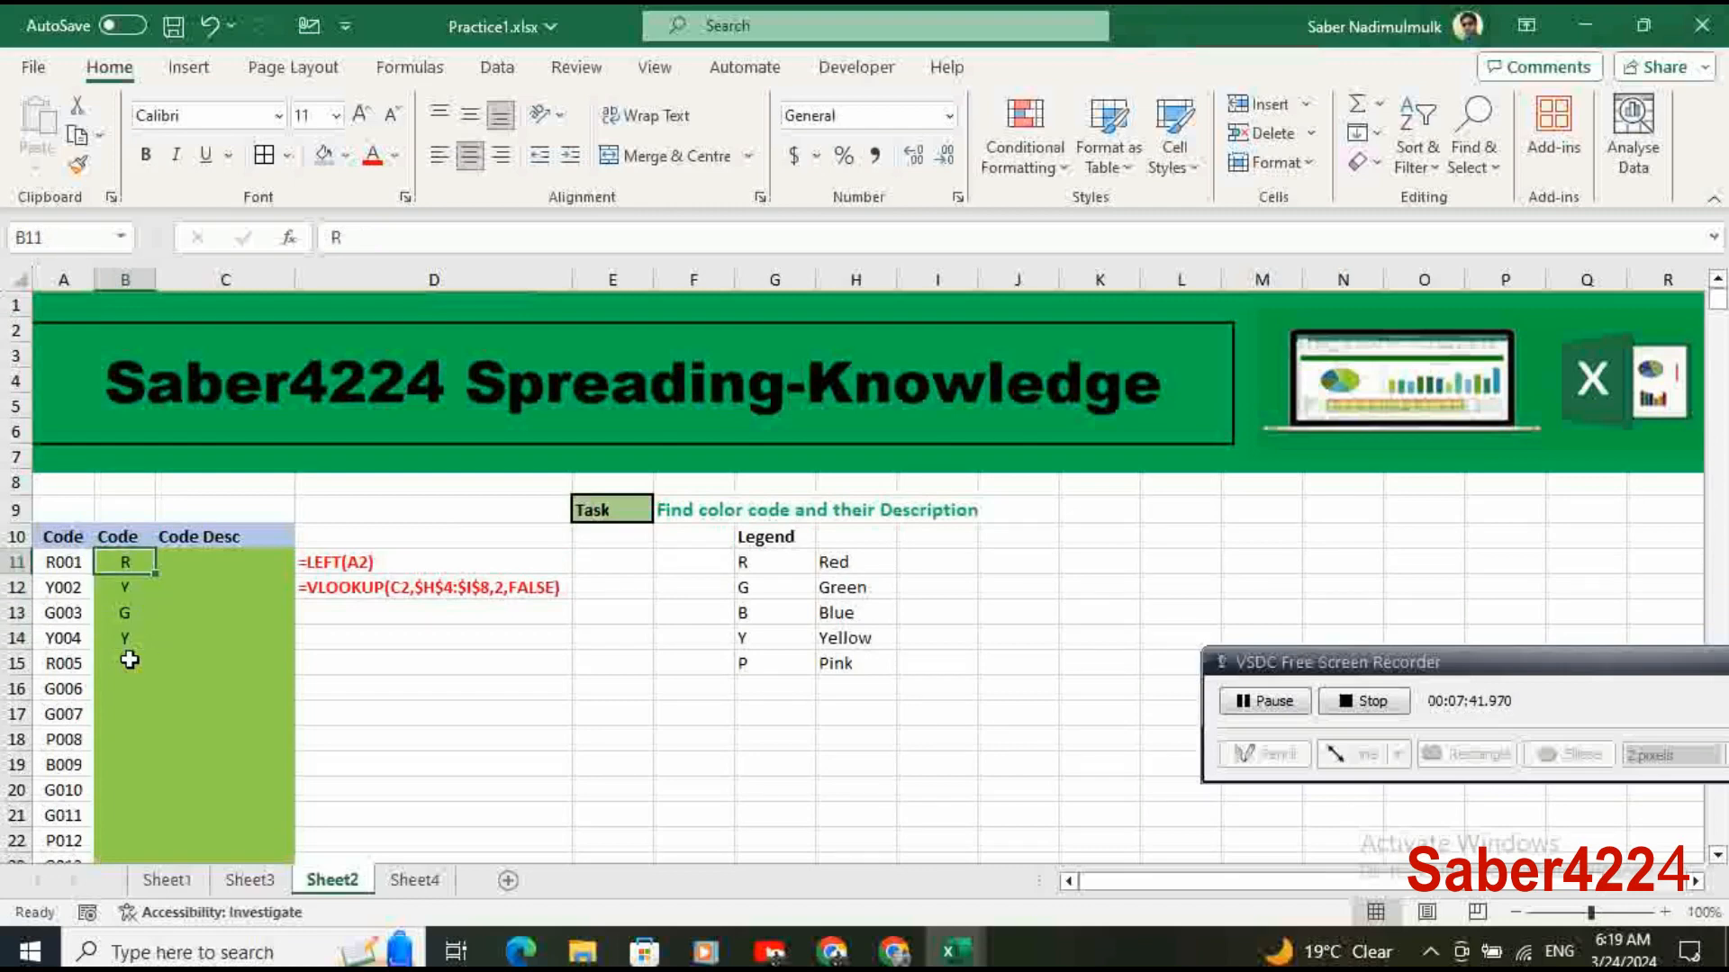
Go through rows 11 to 14, relating each letter in column B to its Code Desc cell in column C.
{"action": "key", "text": "Right"}
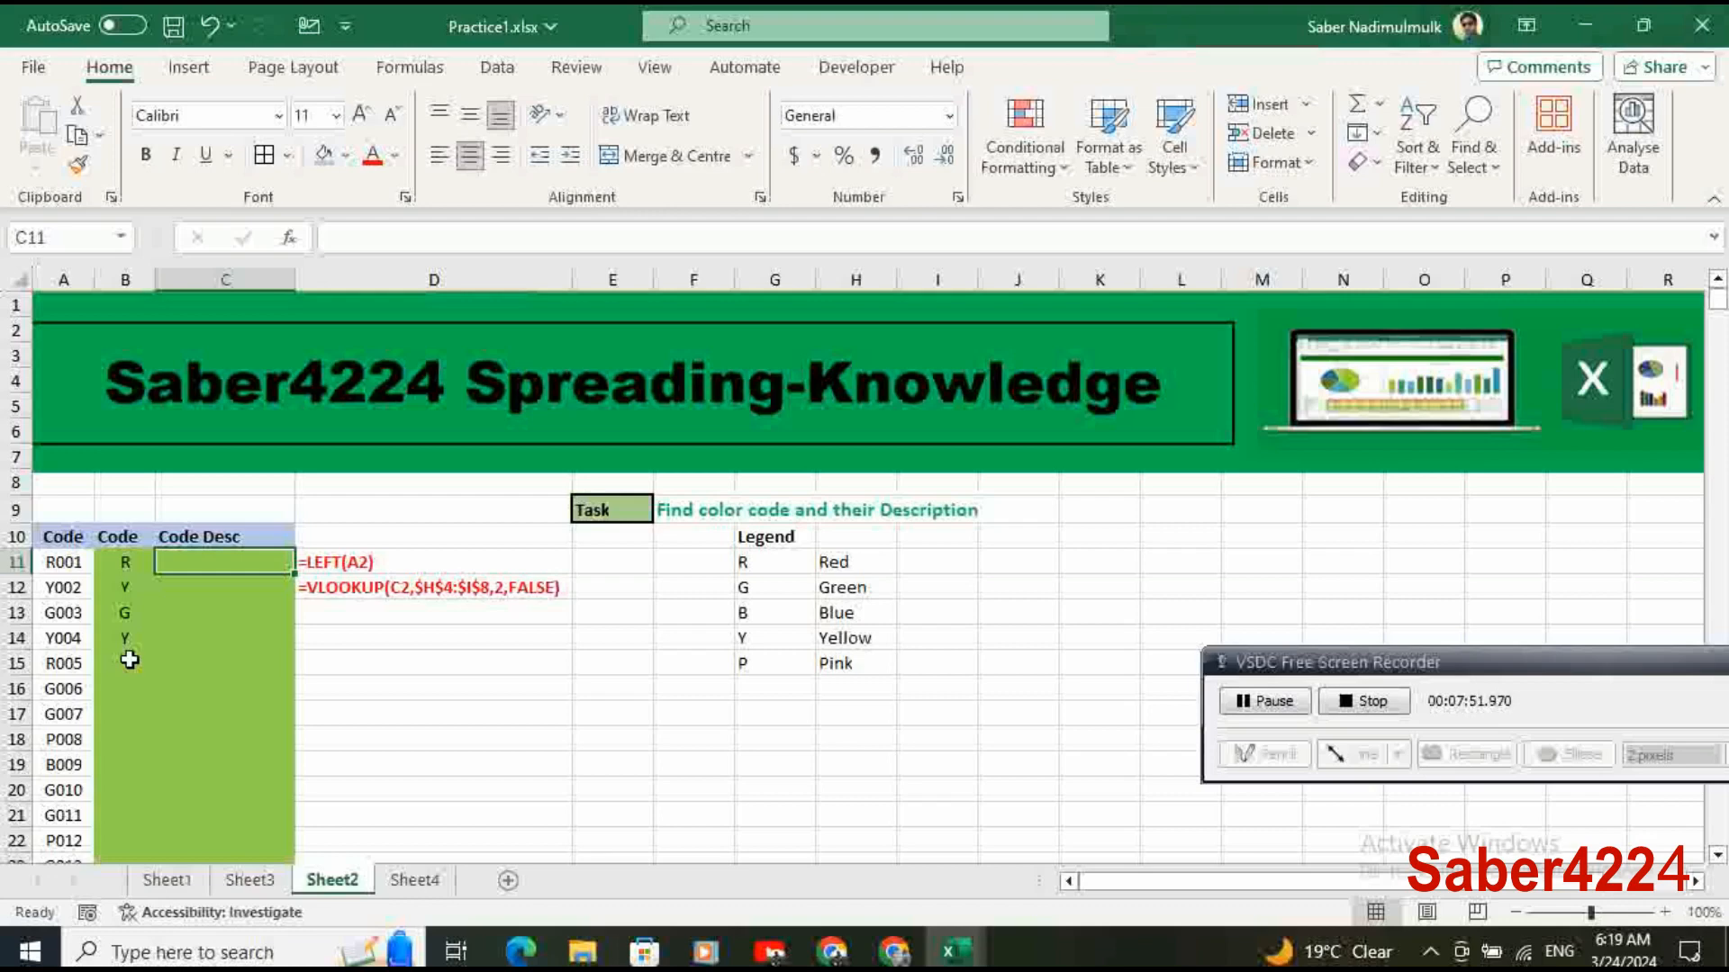
{"action": "key", "text": "Left"}
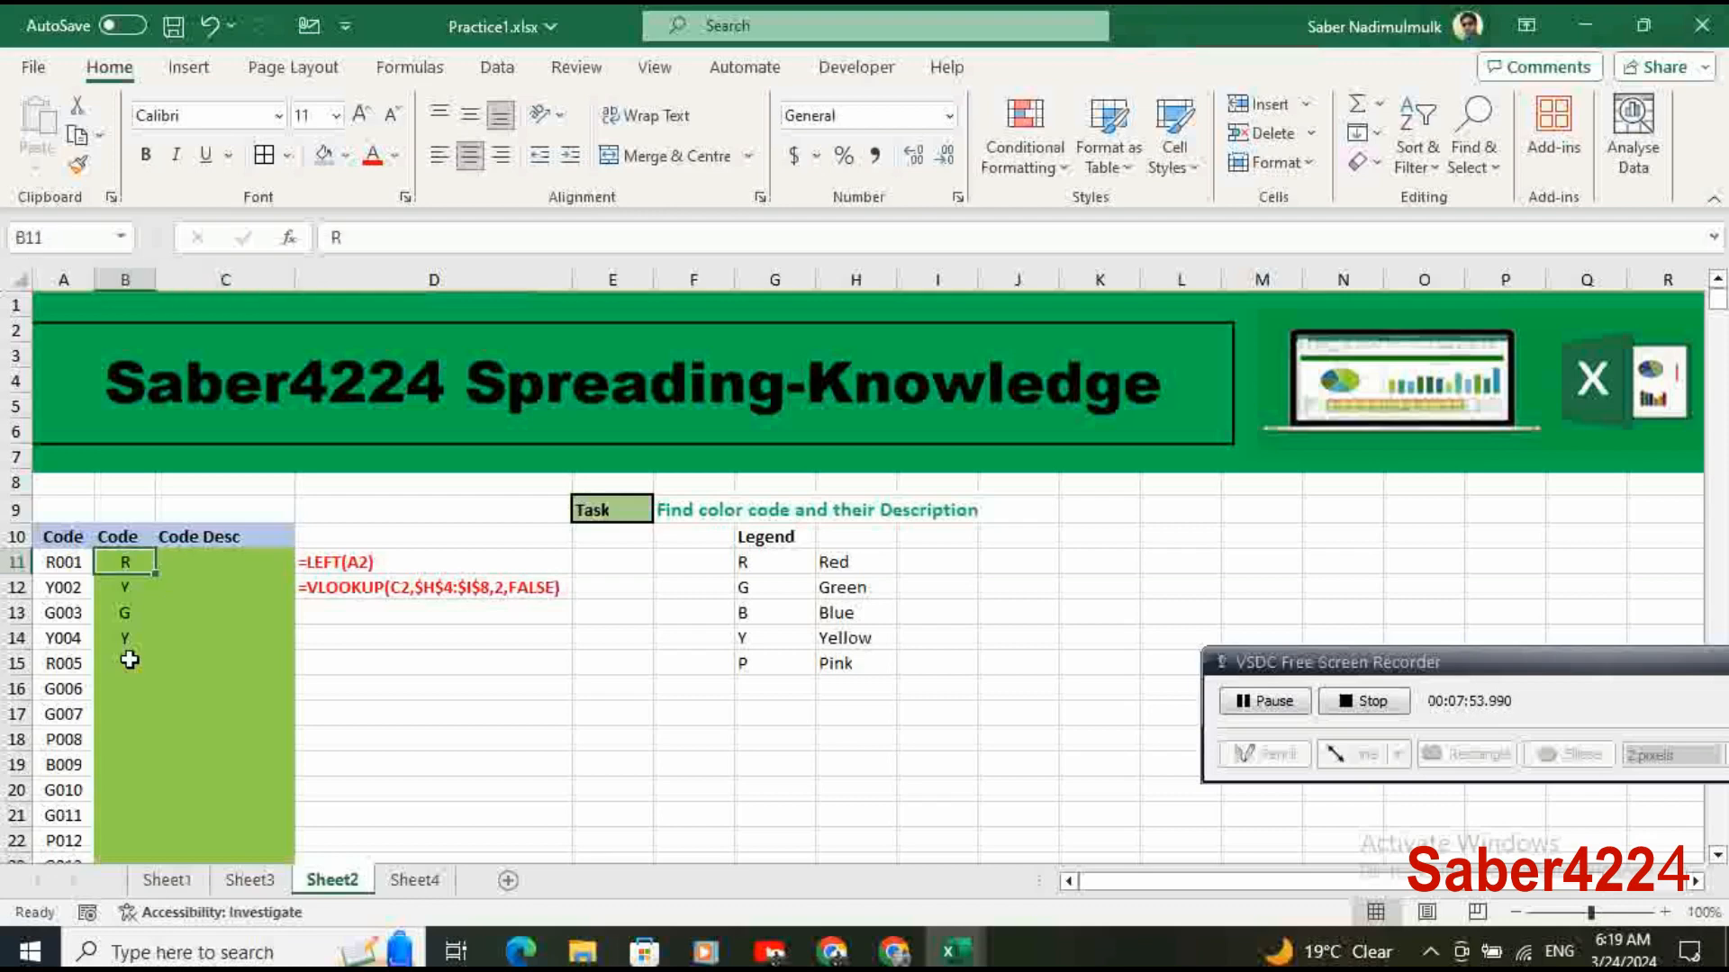
{"action": "key", "text": "Right"}
{"action": "key", "text": "Down"}
{"action": "key", "text": "Left"}
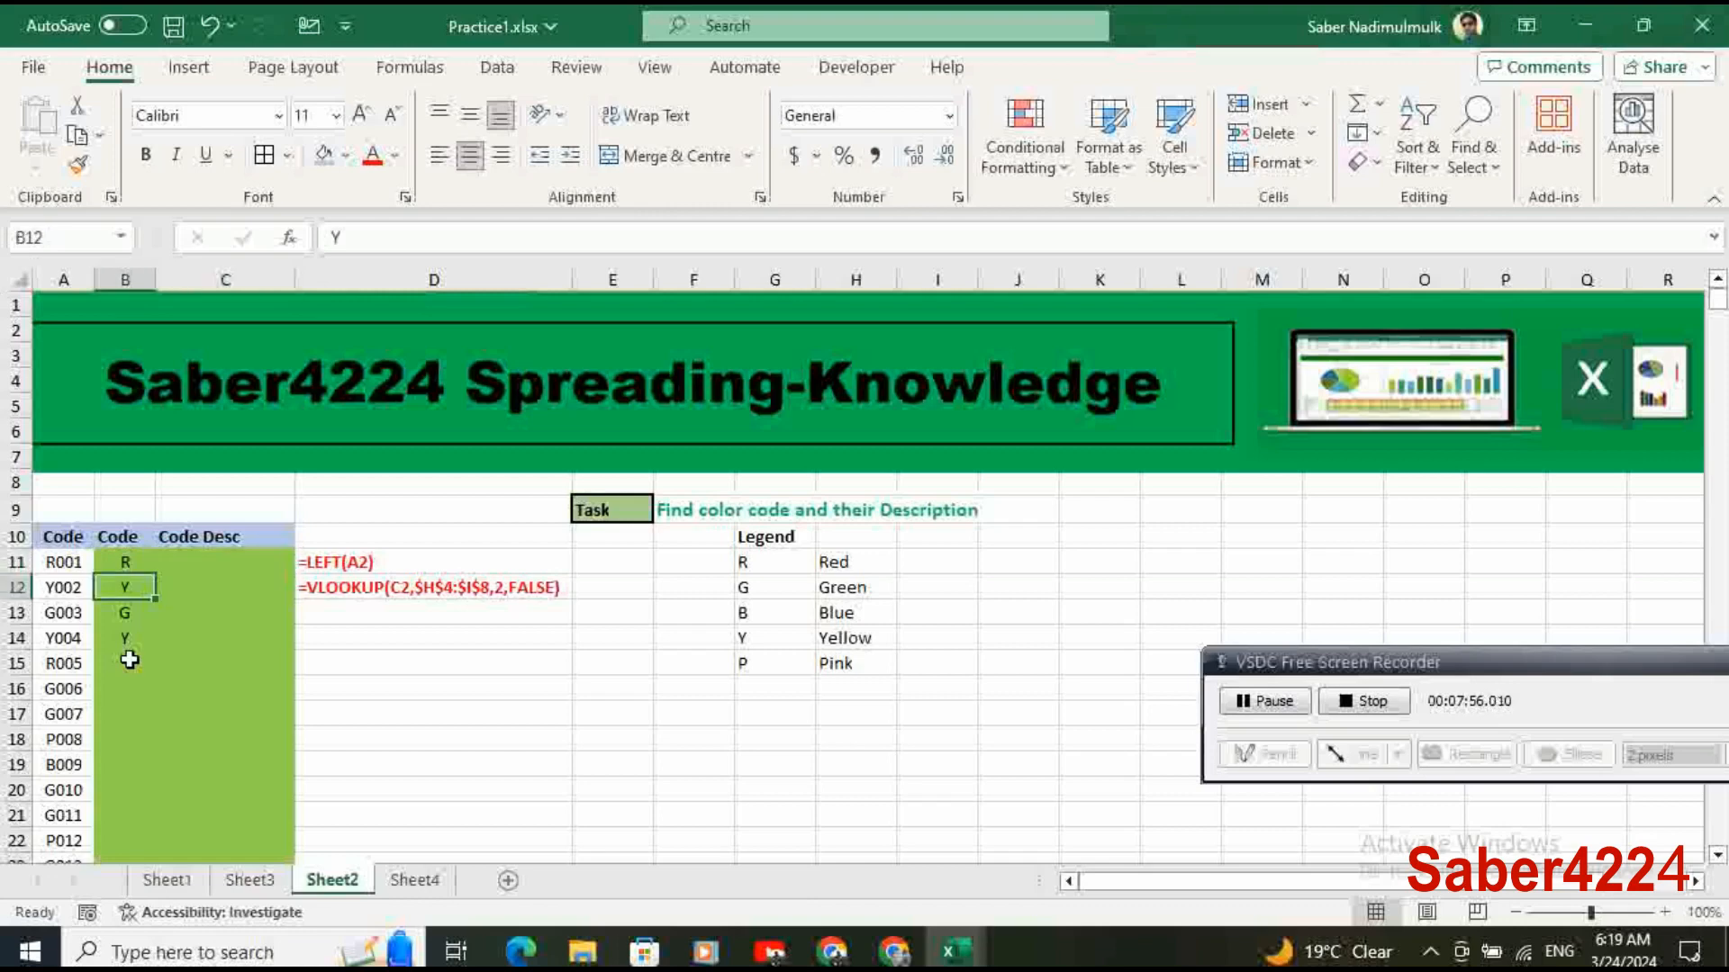
{"action": "key", "text": "Right"}
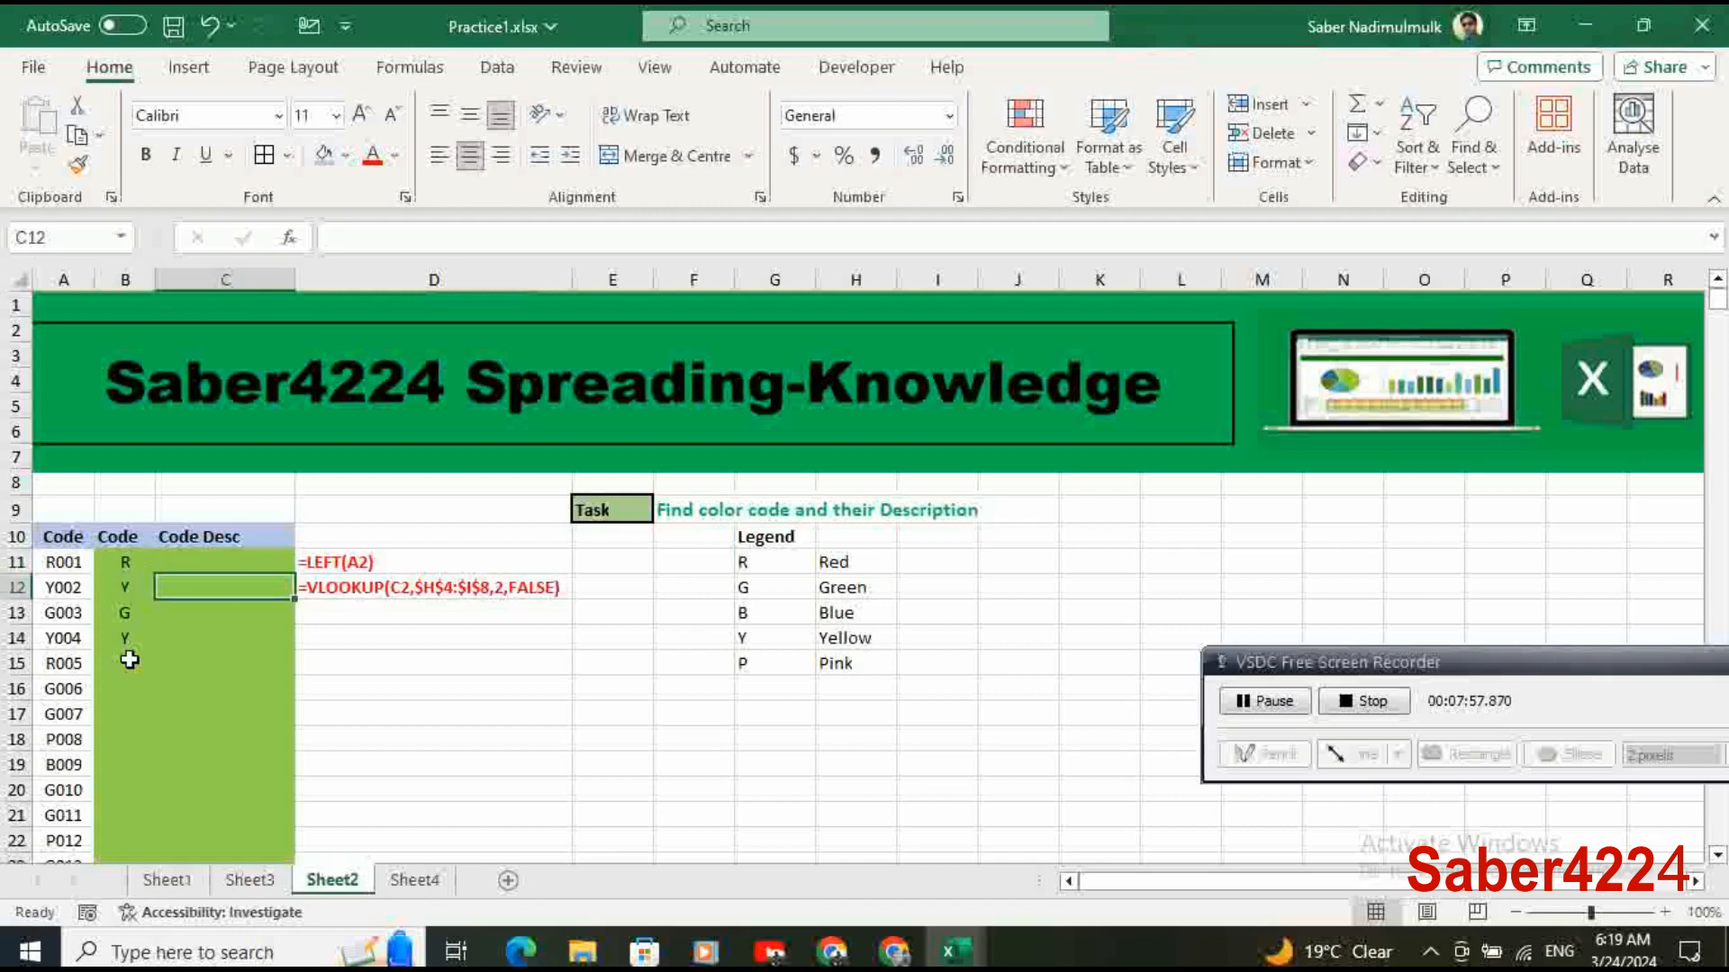
{"action": "key", "text": "Down"}
{"action": "key", "text": "Left"}
{"action": "key", "text": "Right"}
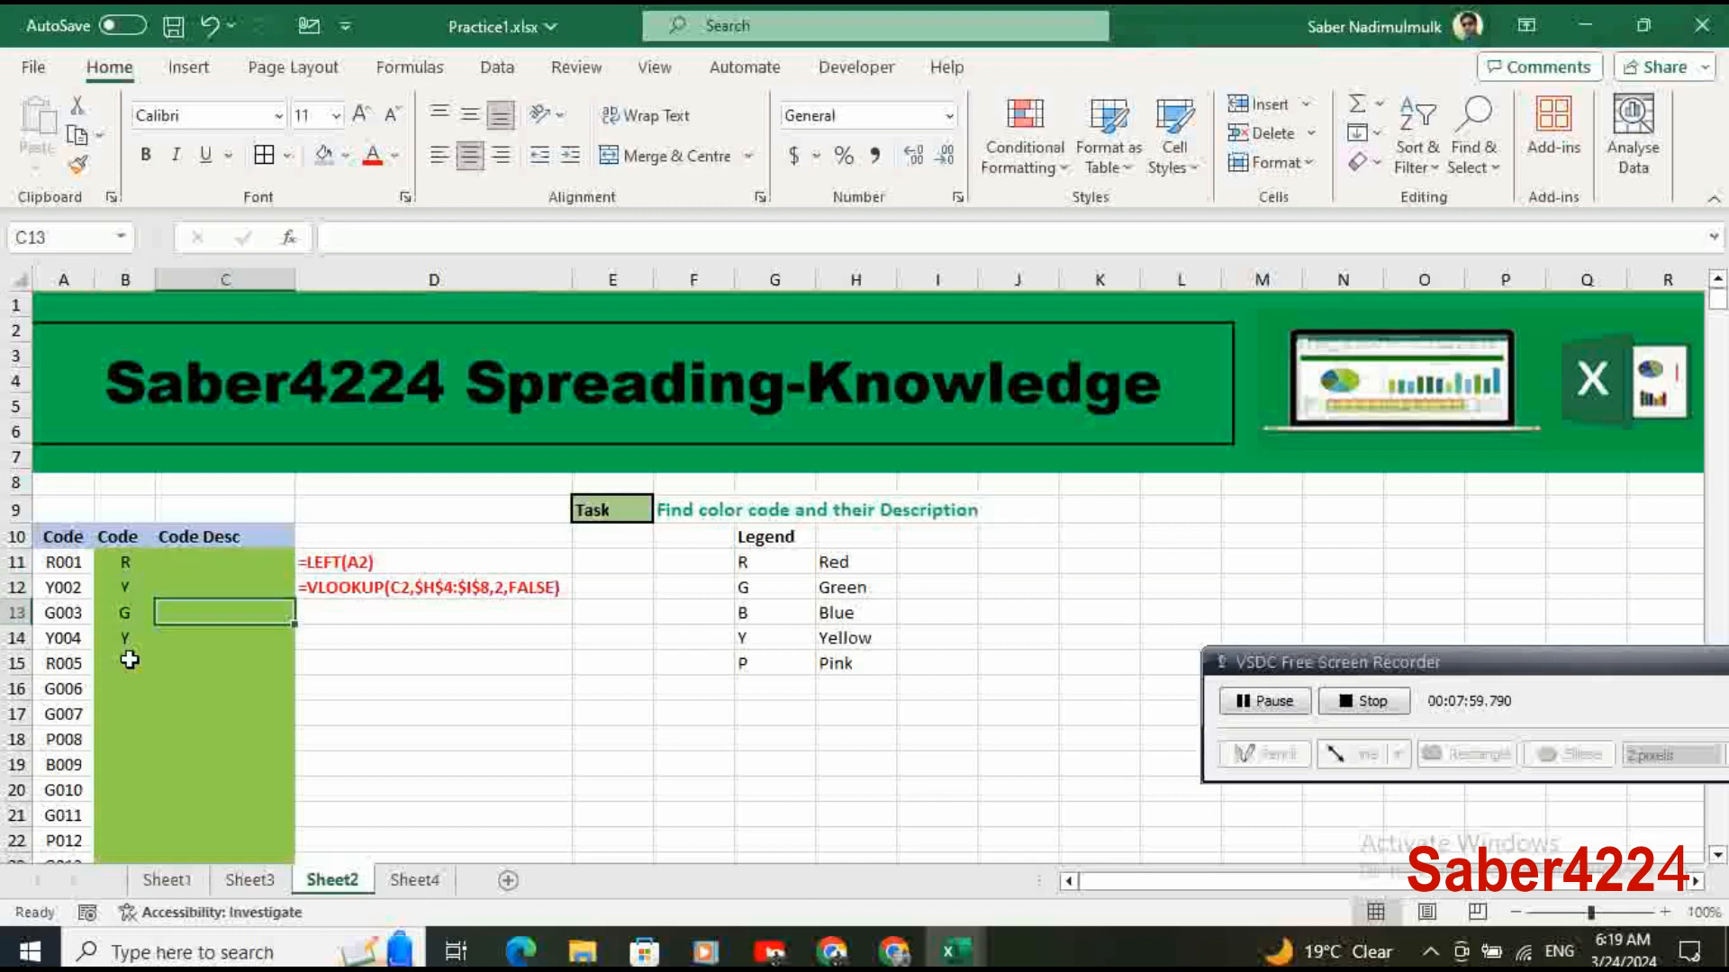
{"action": "key", "text": "Down"}
{"action": "key", "text": "Left"}
{"action": "key", "text": "Right"}
{"action": "key", "text": "Up"}
{"action": "key", "text": "Up"}
{"action": "key", "text": "Up"}
{"action": "key", "text": "Up"}
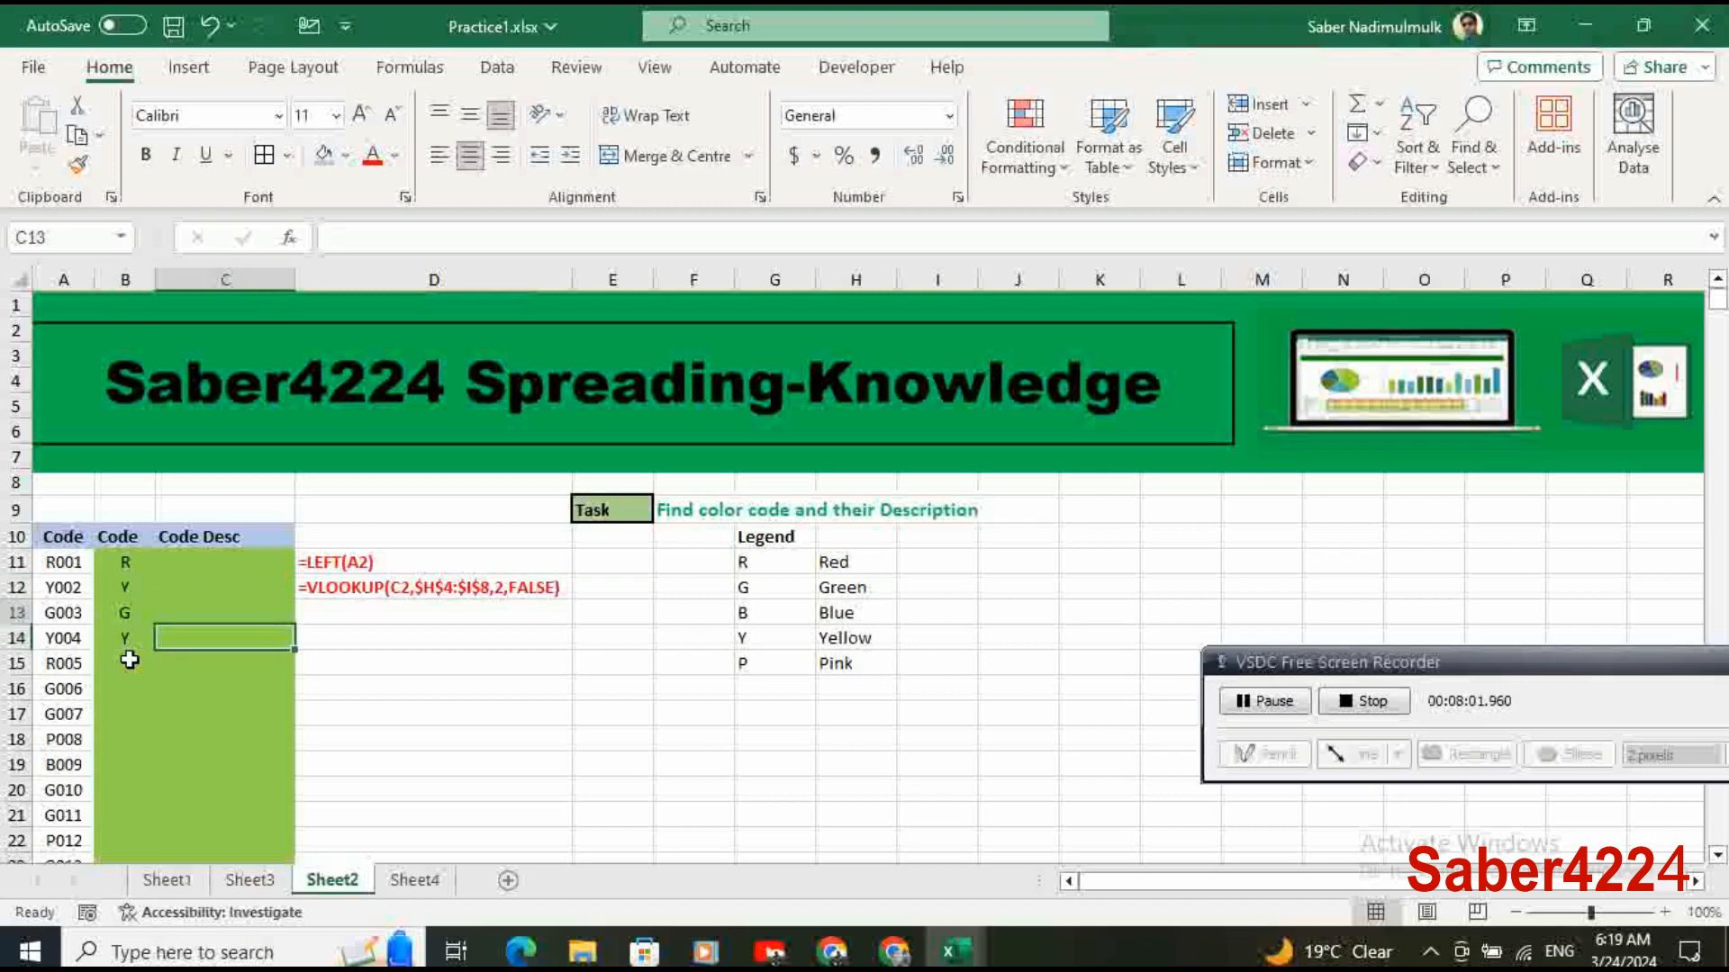
{"action": "key", "text": "Down"}
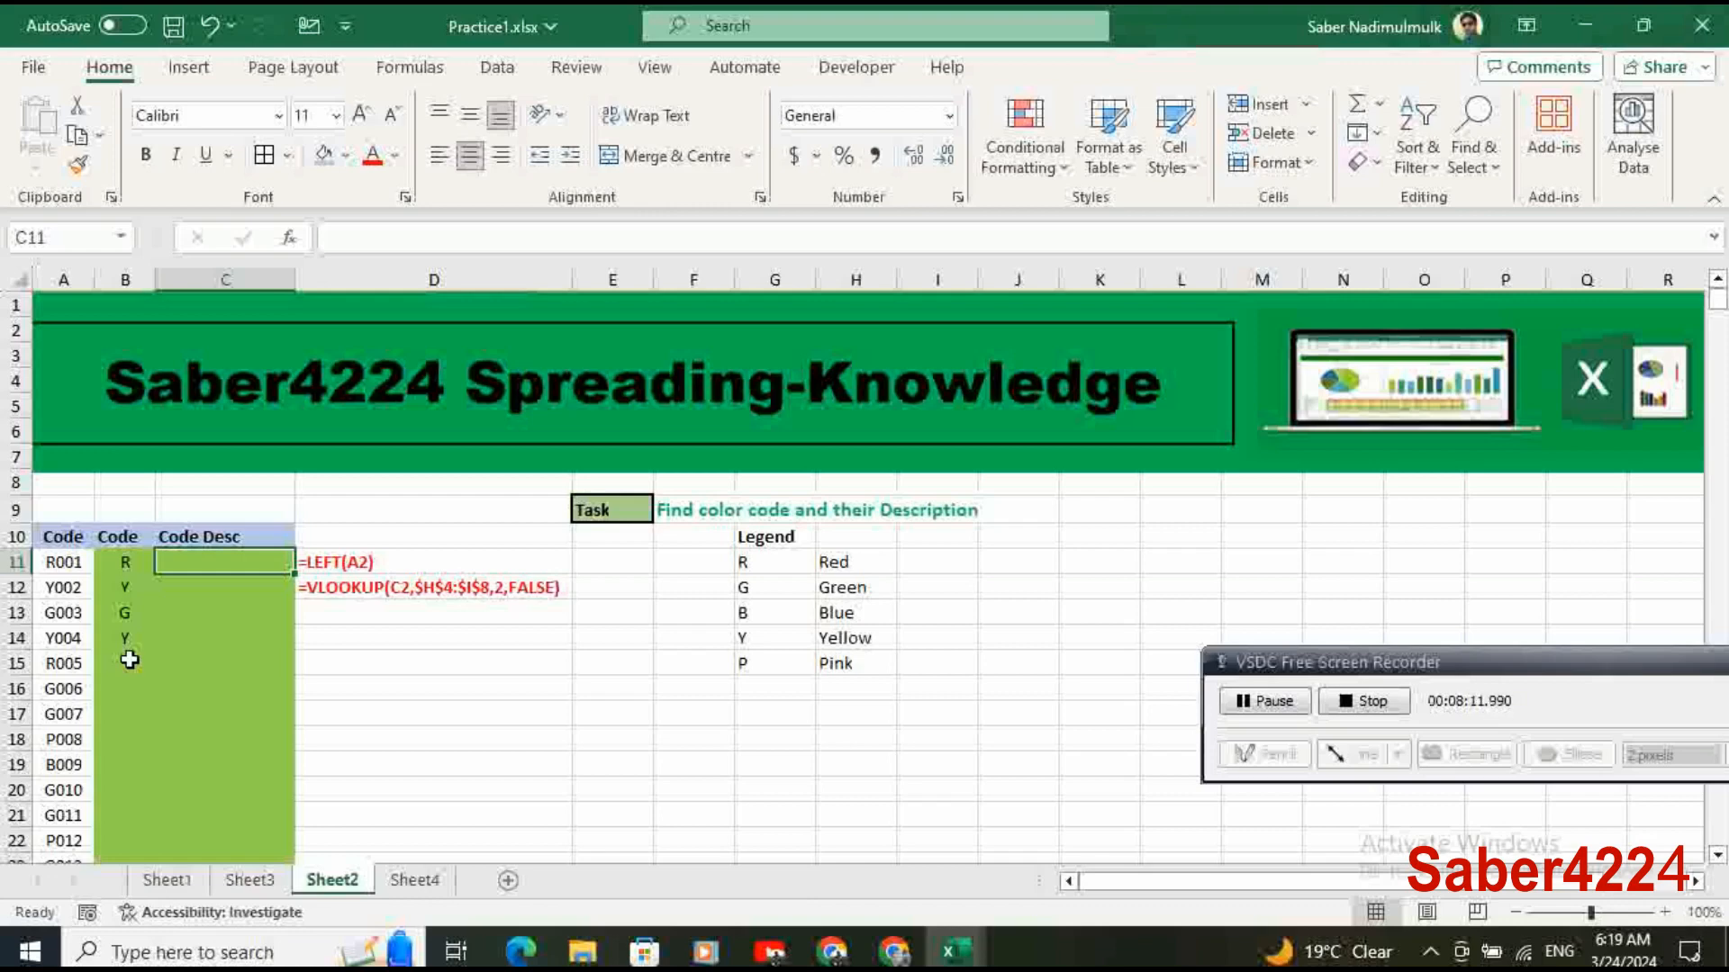
Clear the manually entered letters from B11:B14.
{"action": "key", "text": "Left"}
{"action": "key", "text": "ctrl+shift+Down"}
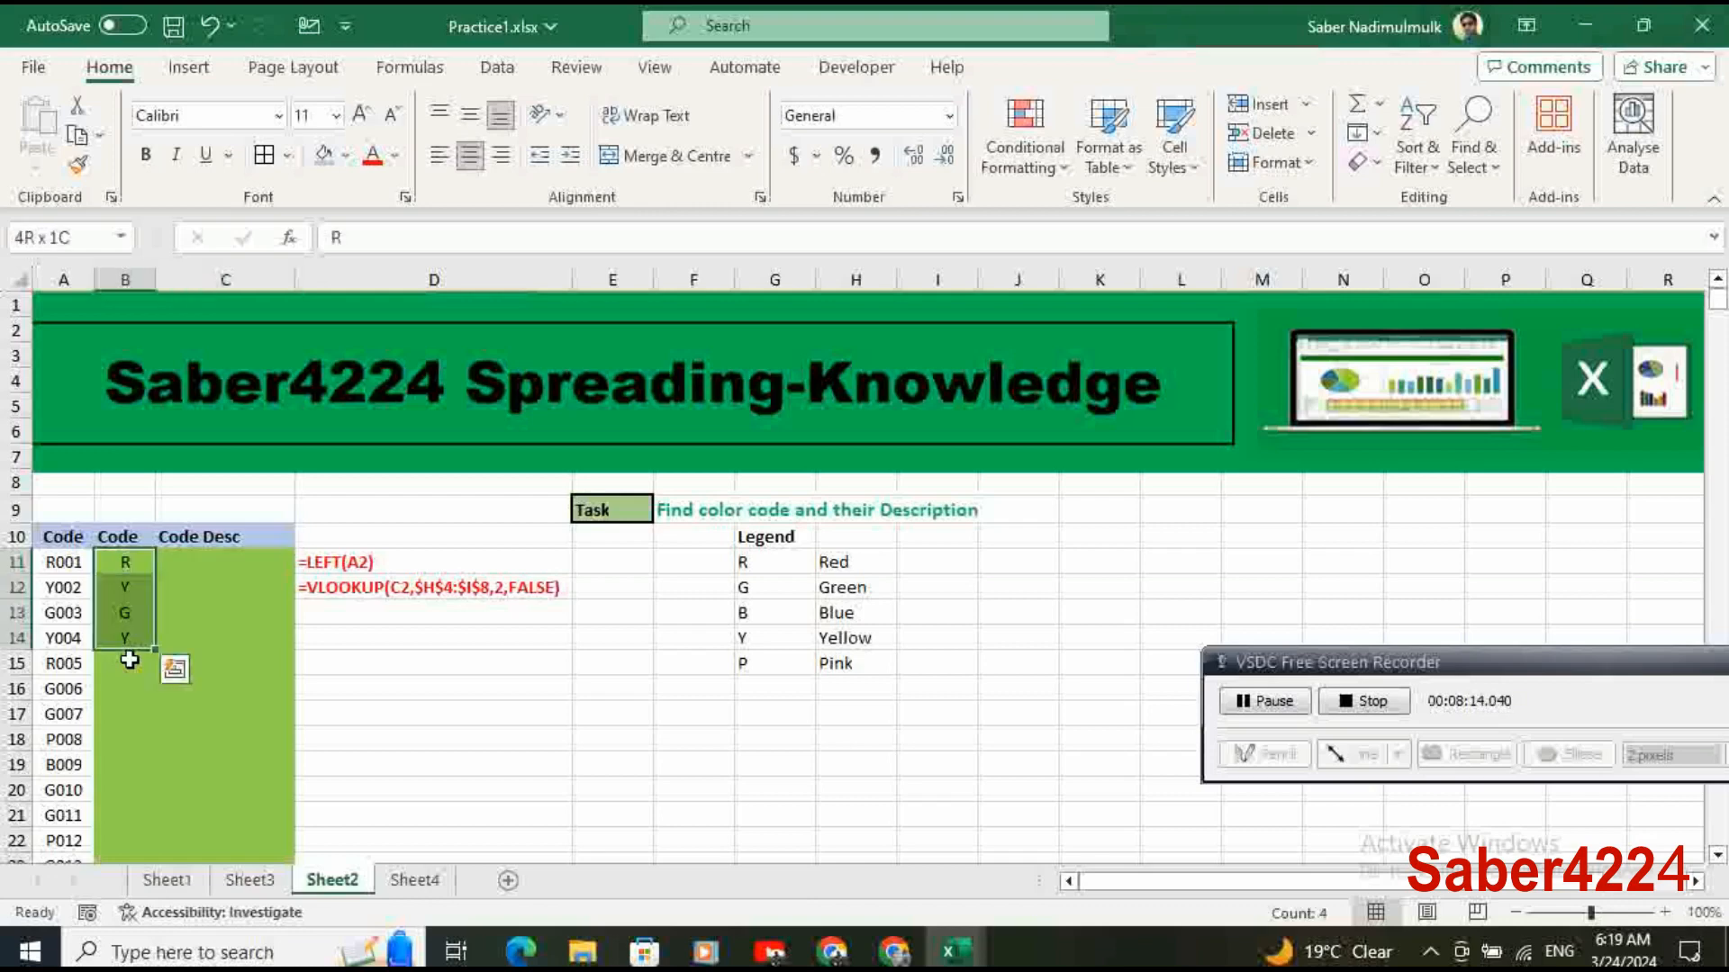
{"action": "key", "text": "Delete"}
{"action": "key", "text": "Up"}
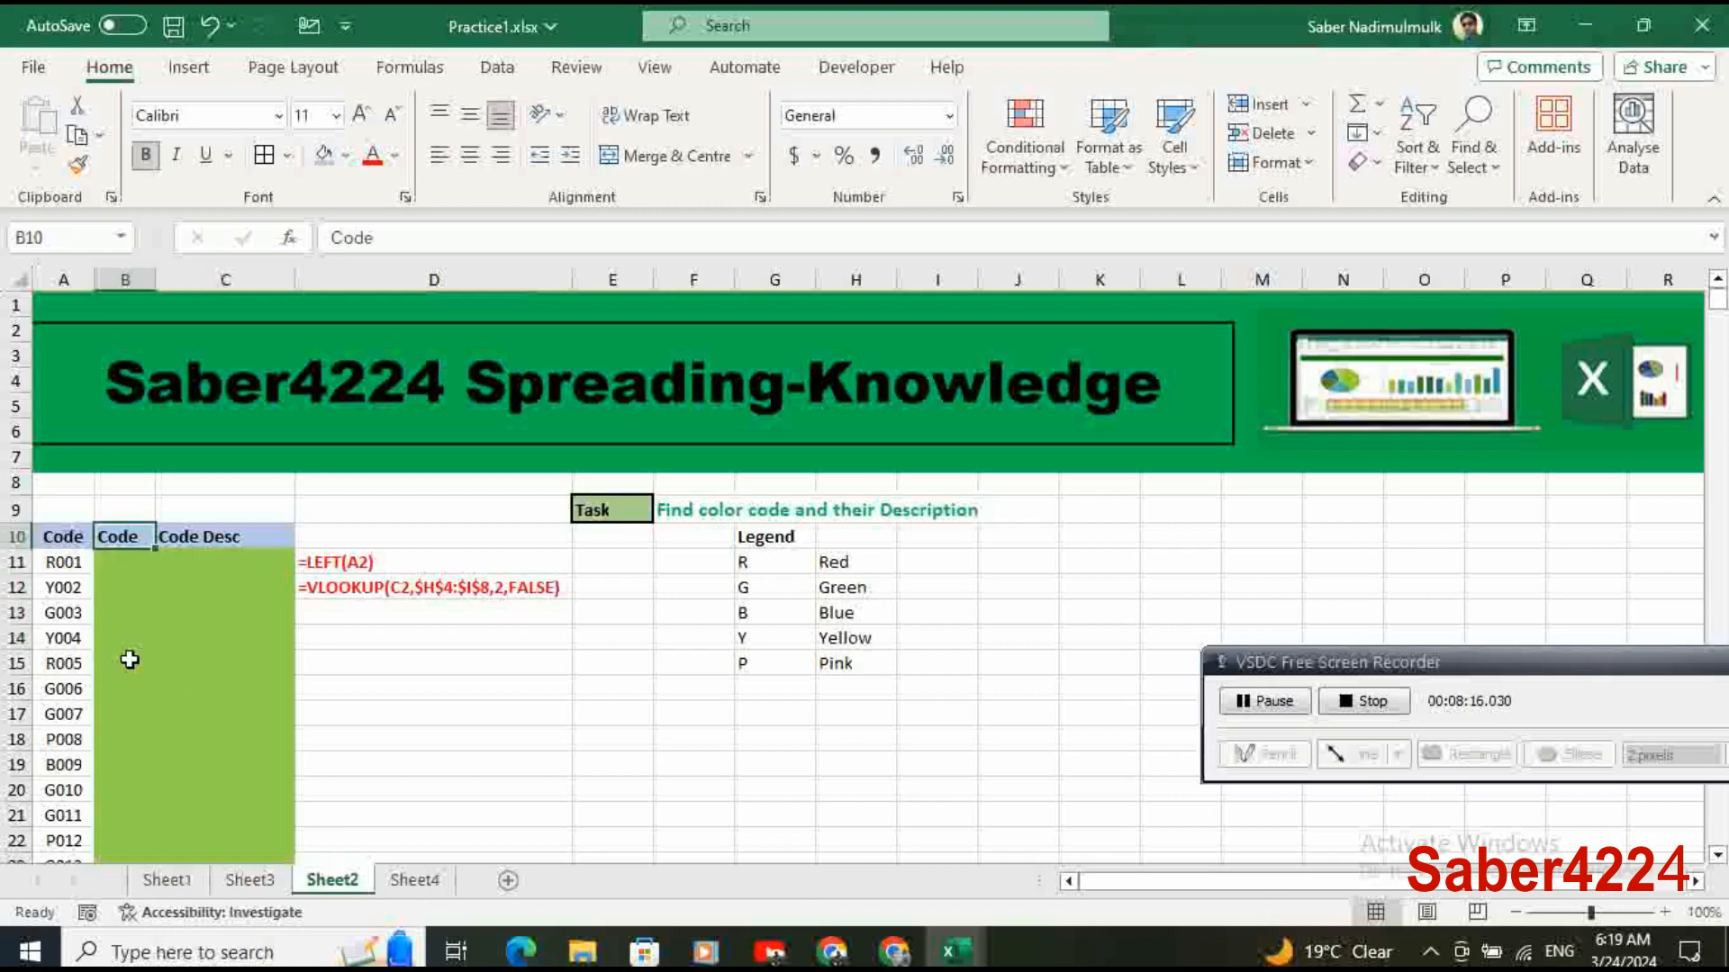
Enter the formula =LEFT(A11) in cell B11 to extract the first code's leading letter.
{"action": "key", "text": "Down"}
{"action": "type", "text": "="}
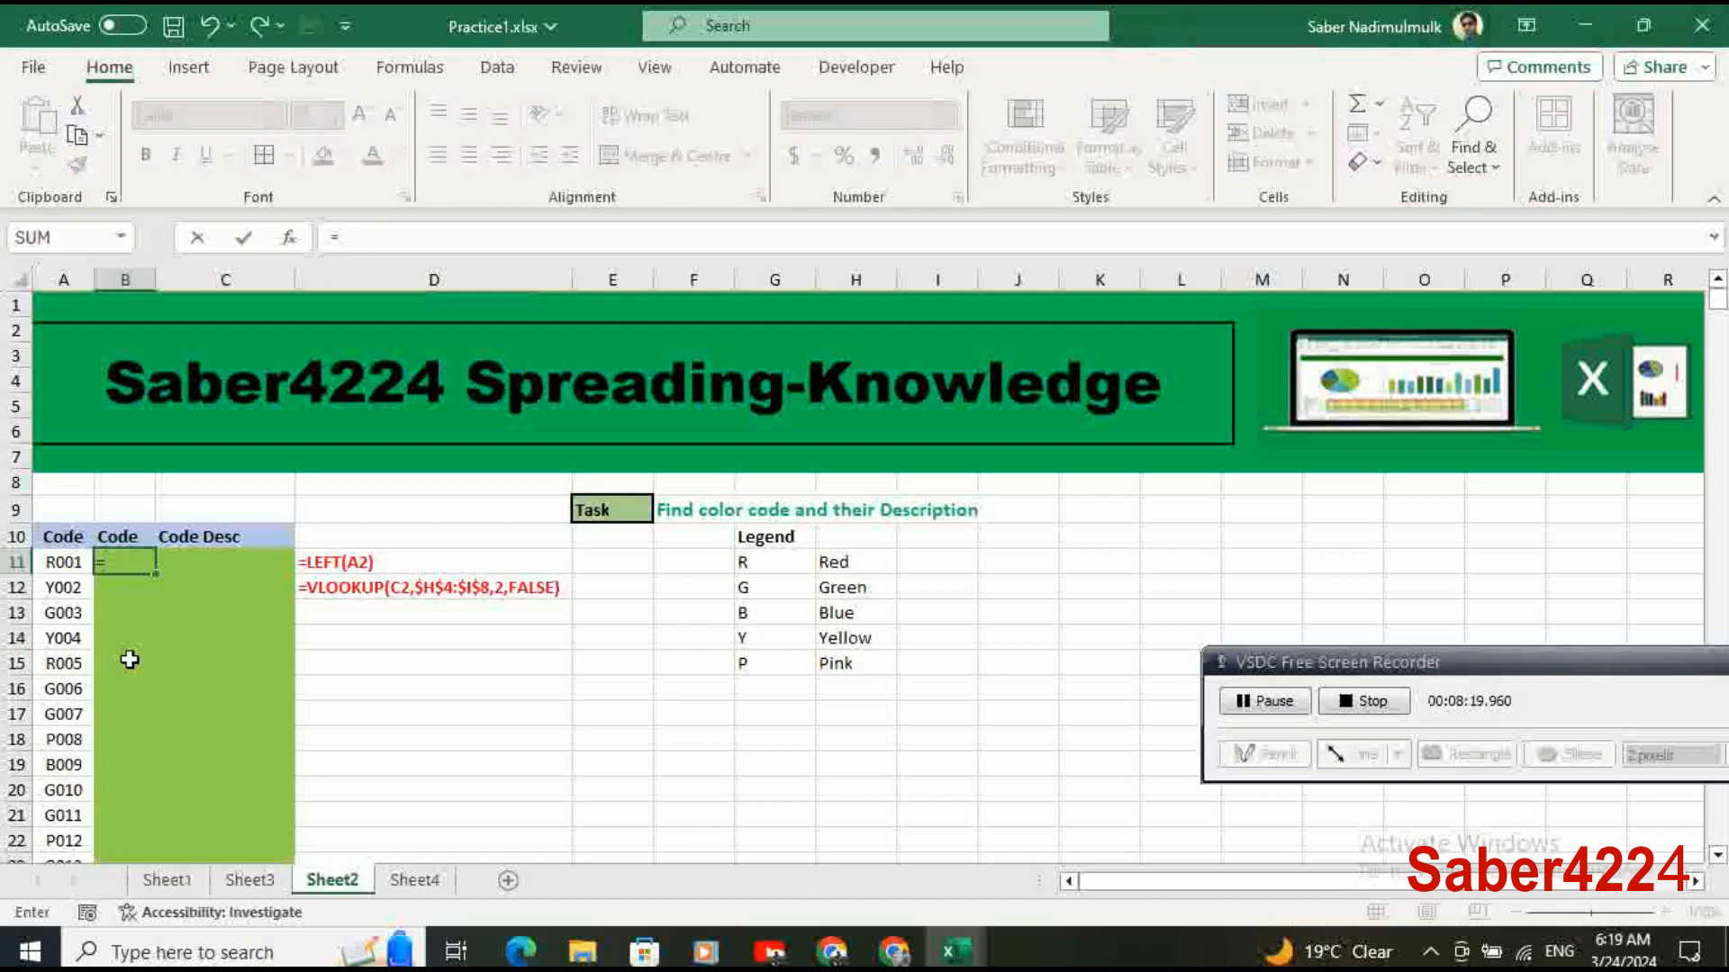
{"action": "type", "text": "left"}
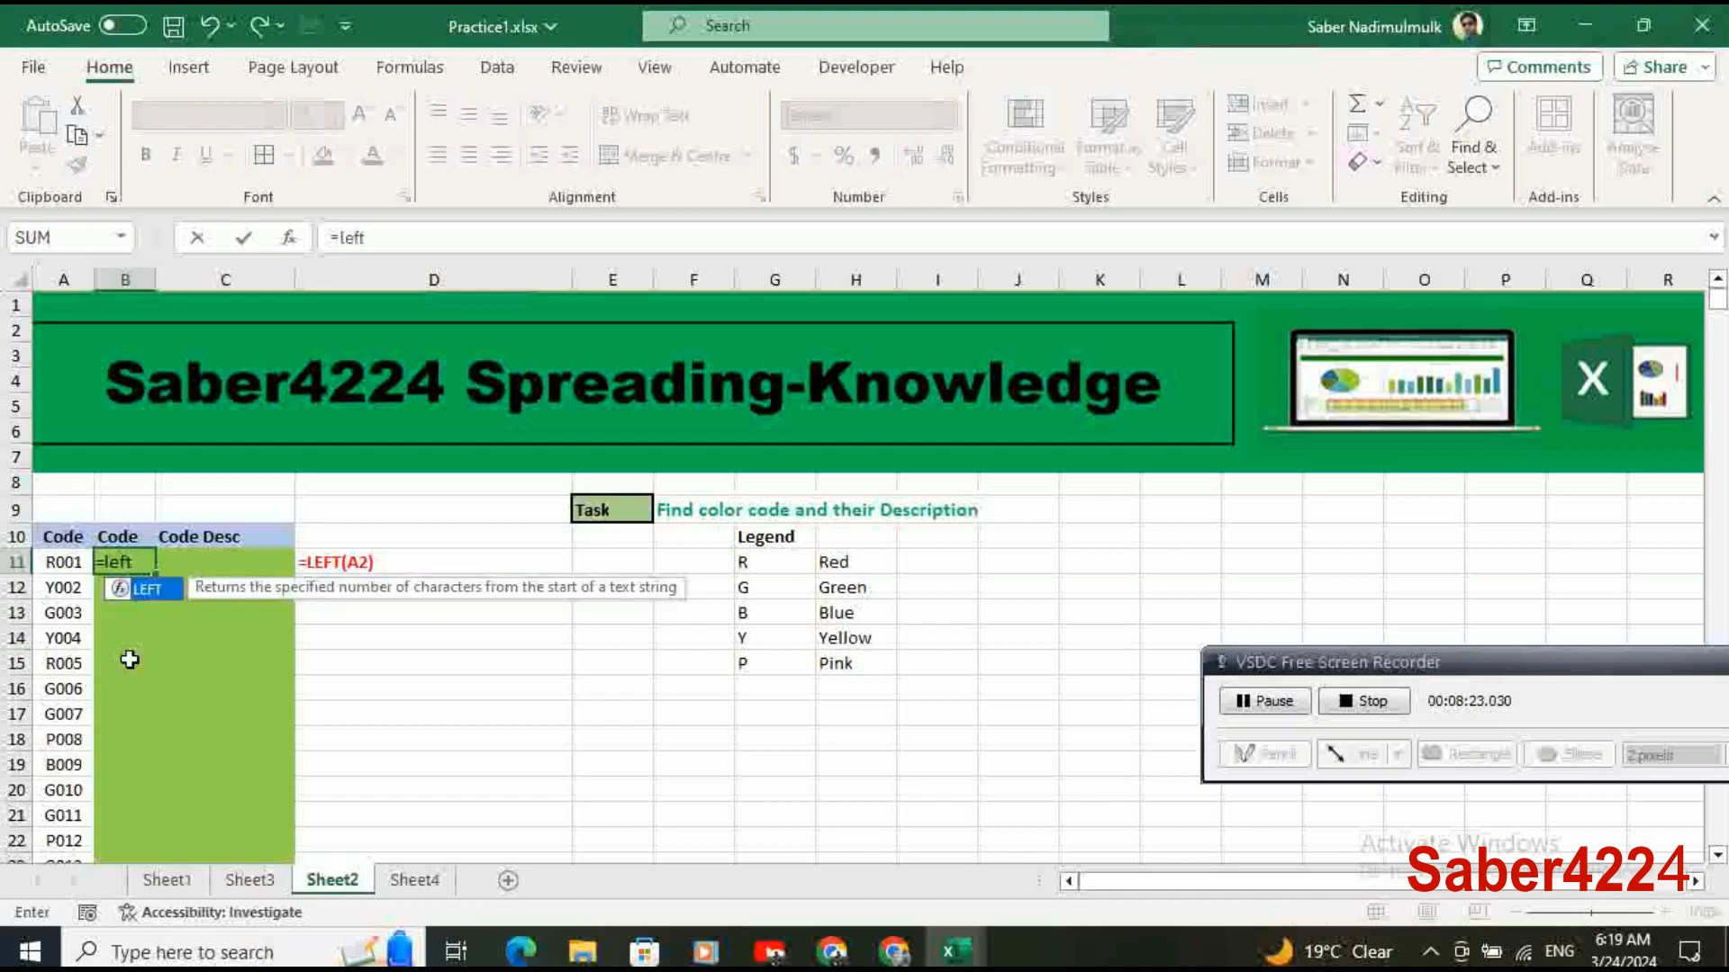
{"action": "key", "text": "Tab"}
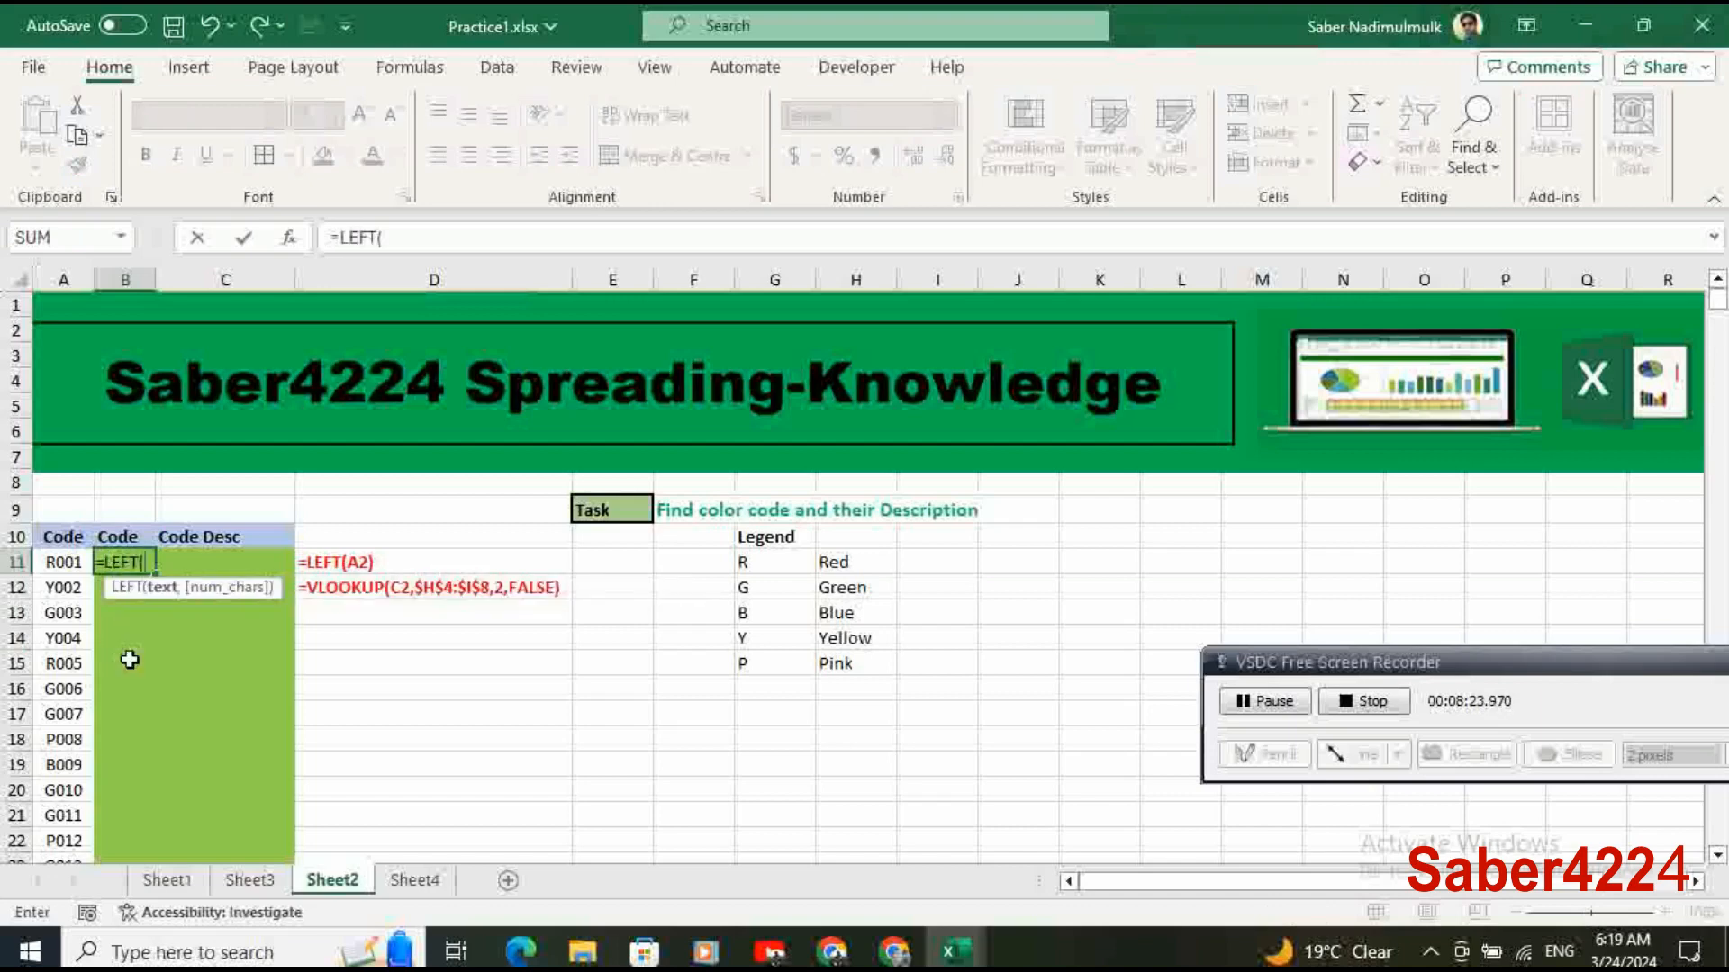
{"action": "key", "text": "Left"}
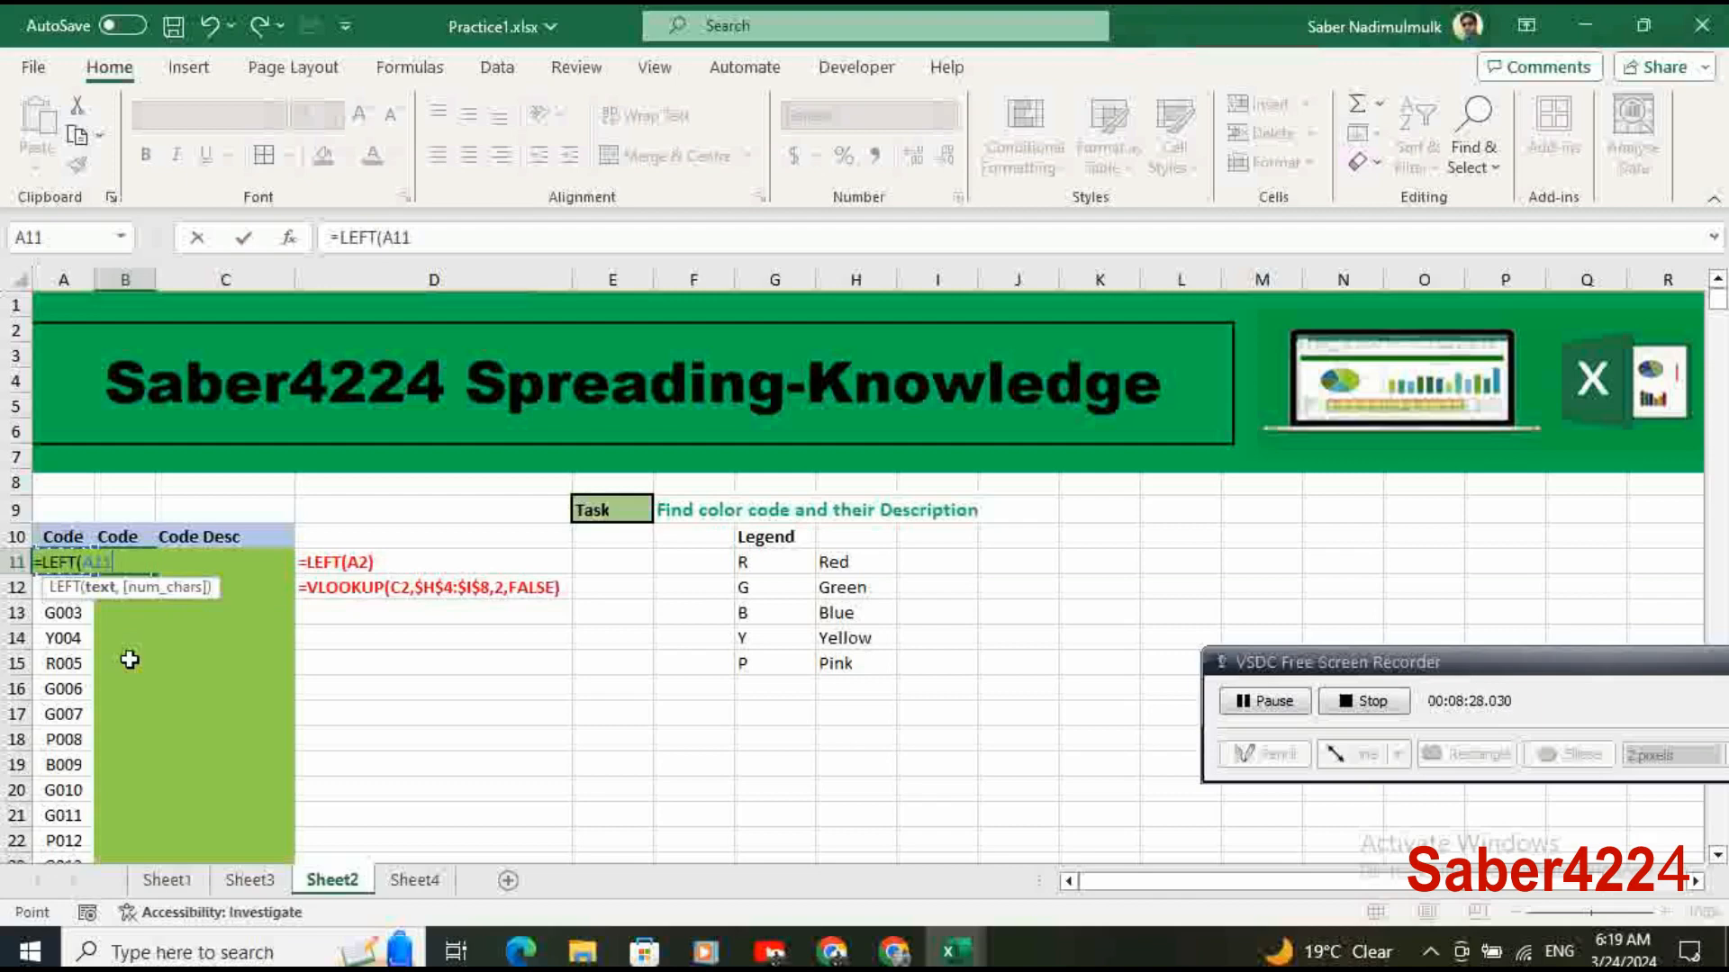
{"action": "type", "text": ")"}
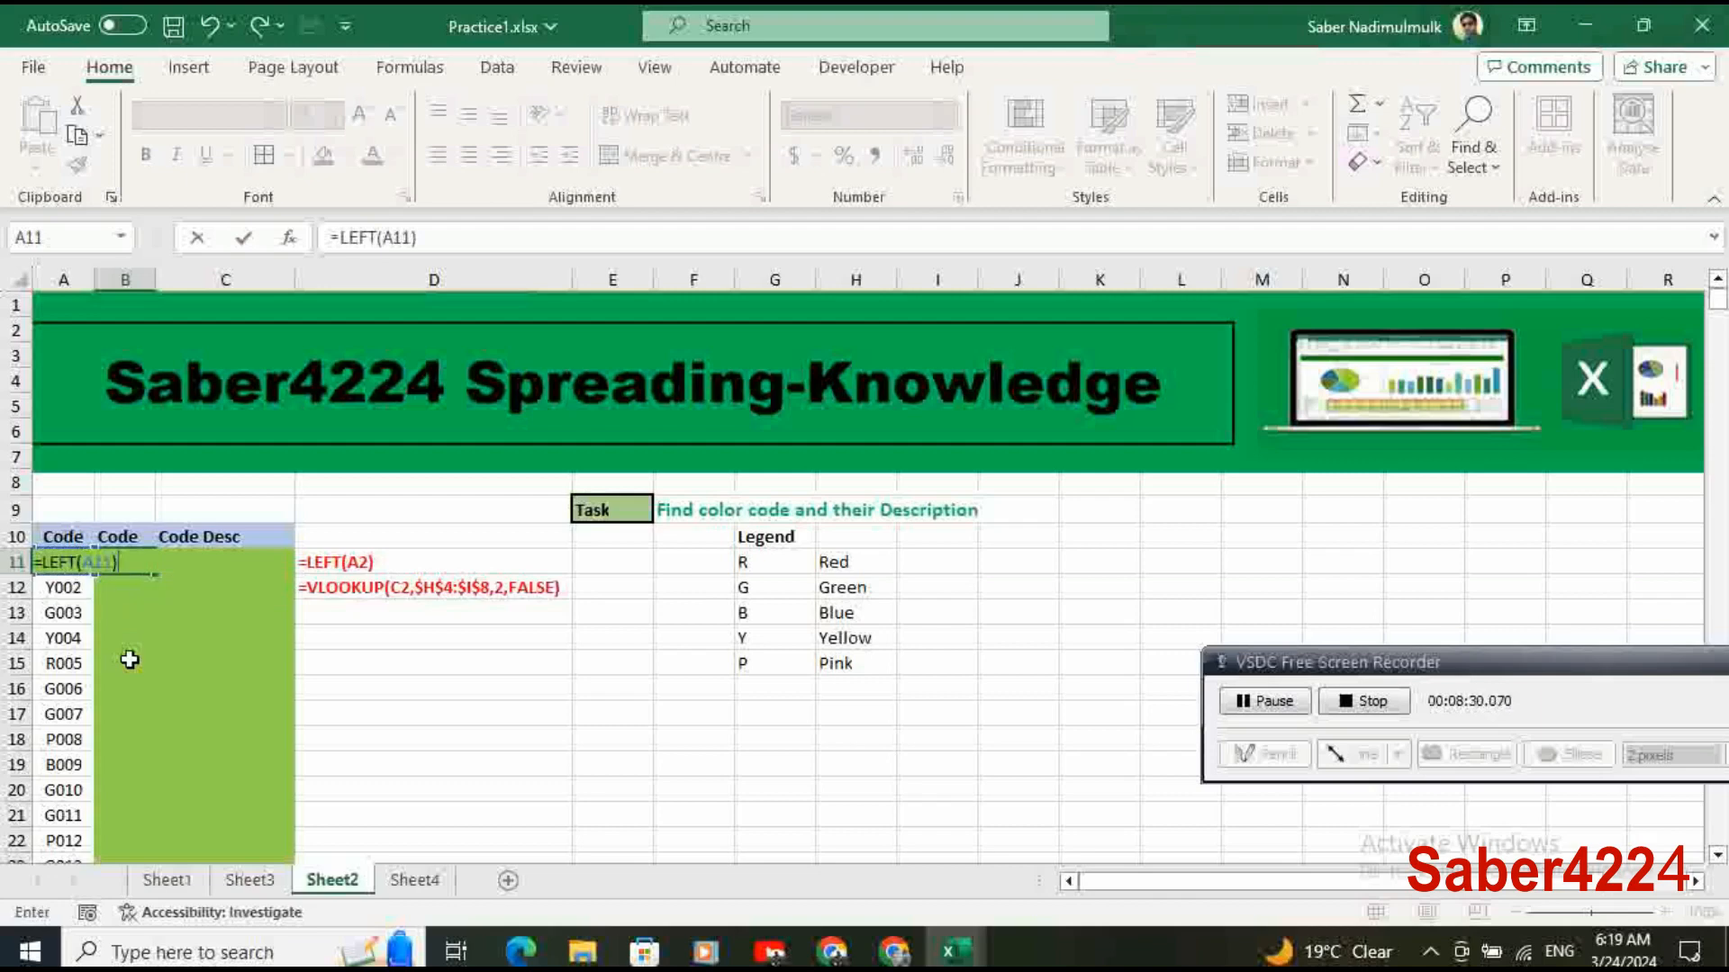
{"action": "key", "text": "Return"}
{"action": "key", "text": "Up"}
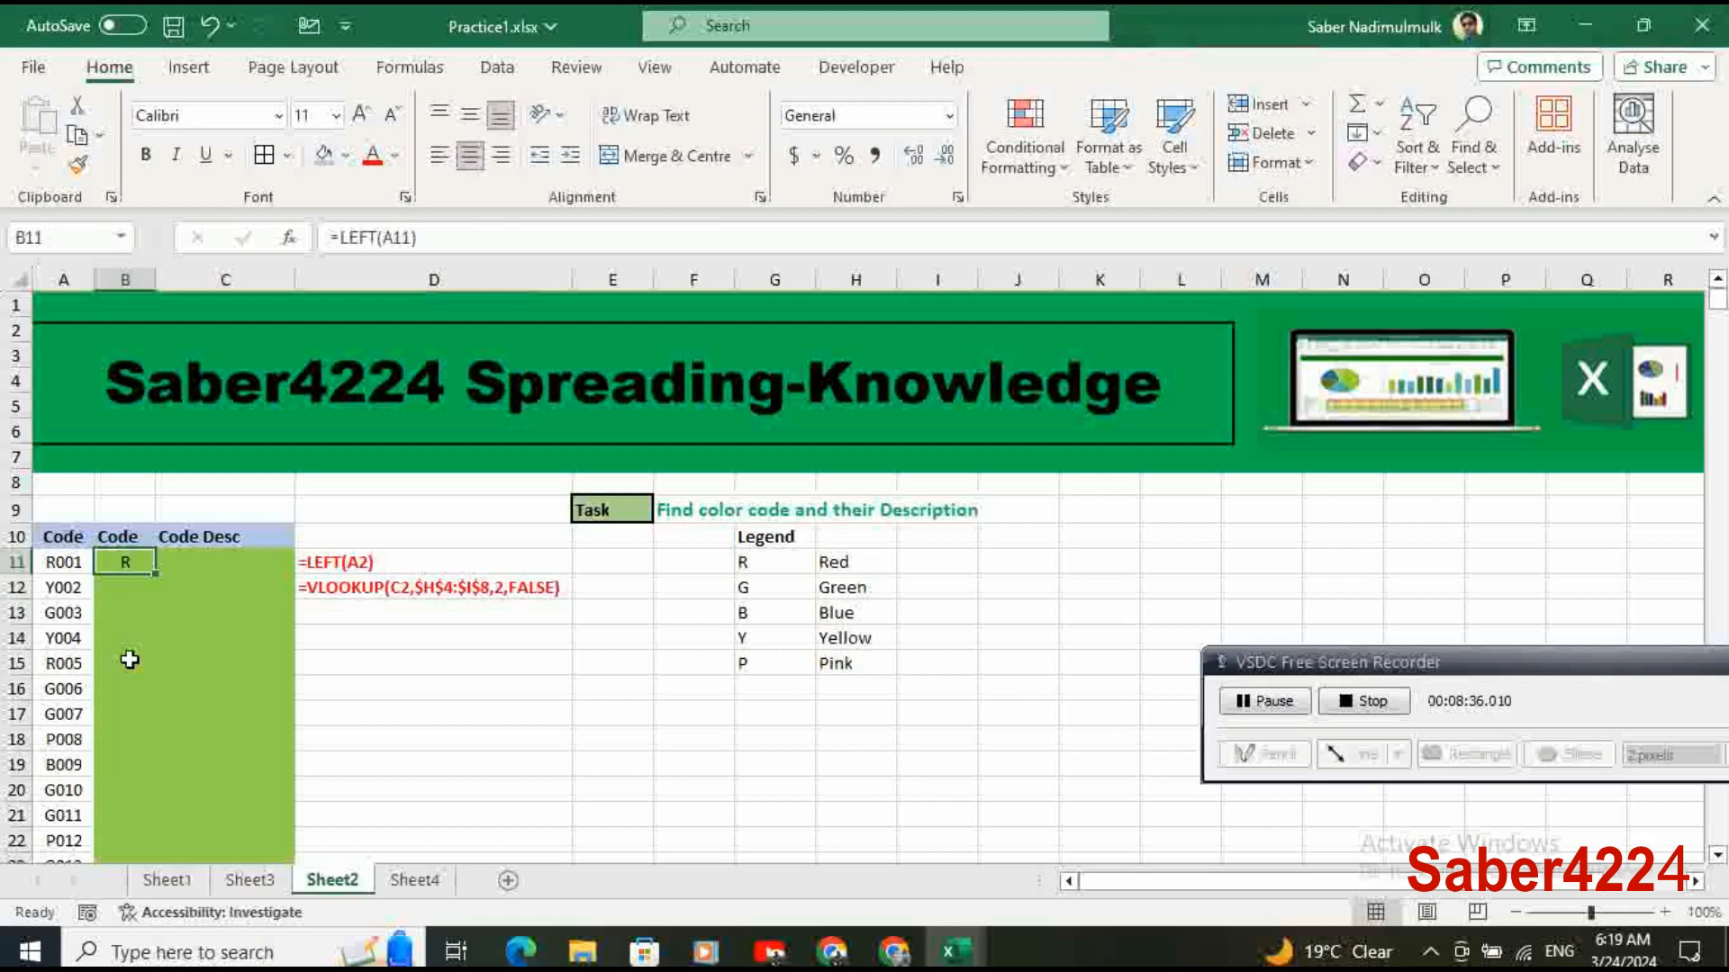
Add a character count of 1 to the formula in B11, making it =LEFT(A11,1).
{"action": "double_click", "coordinate": [409, 237]}
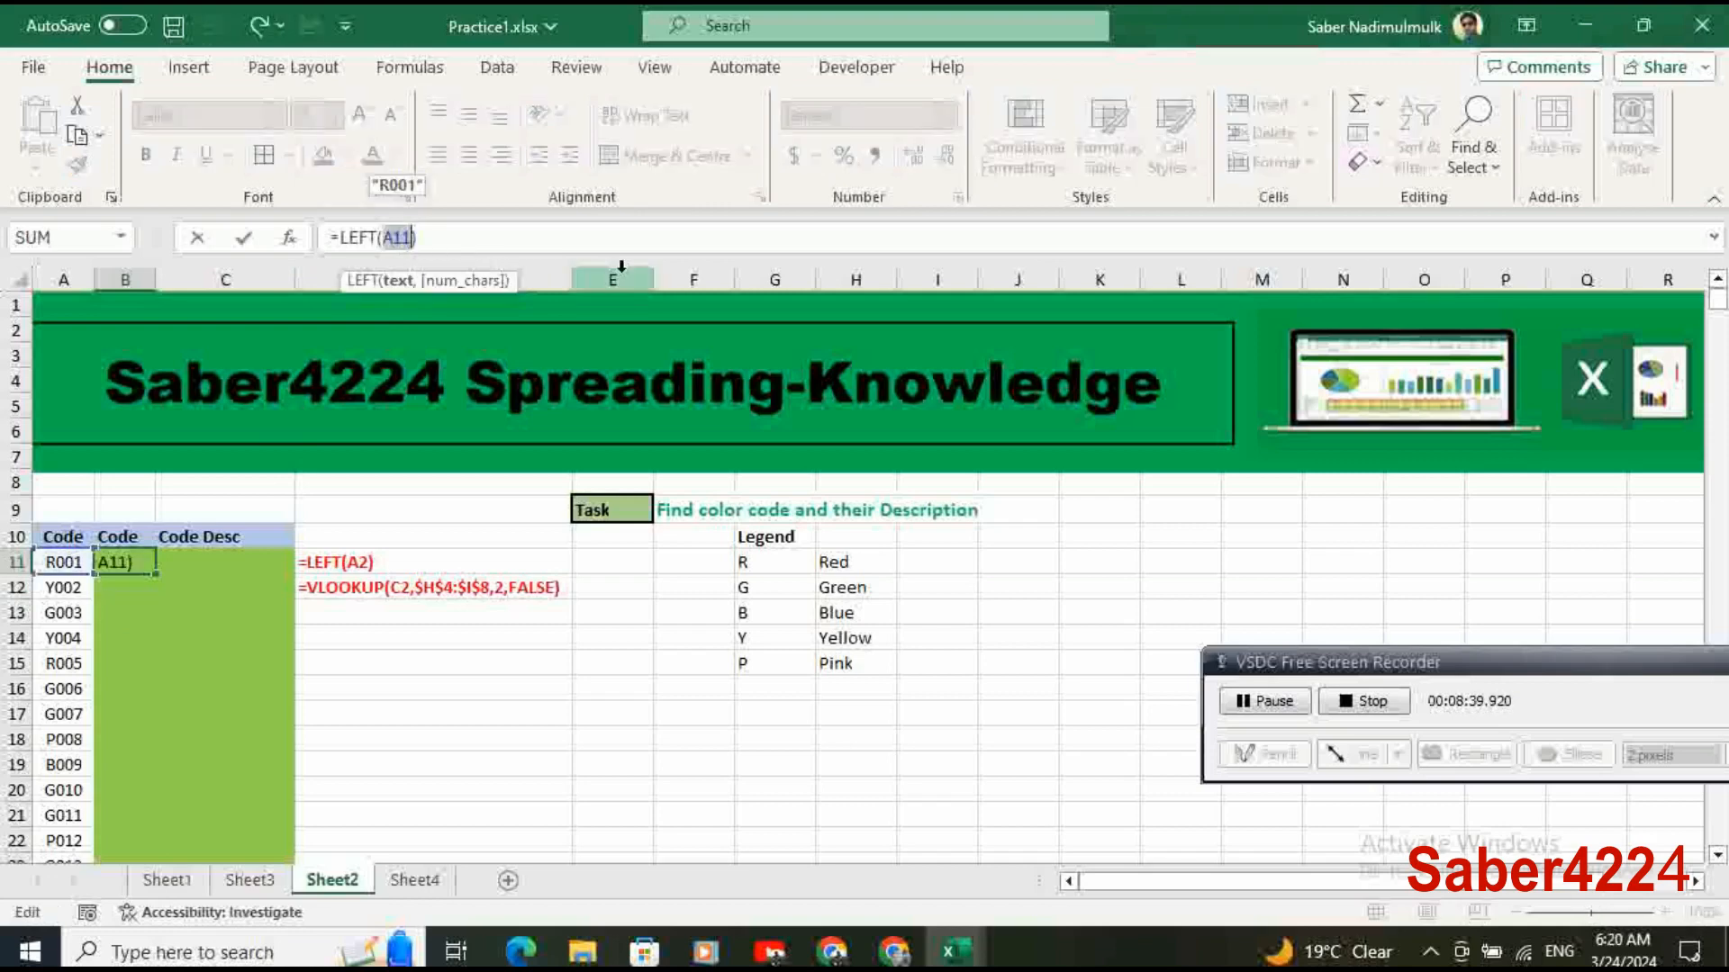
{"action": "key", "text": "Right"}
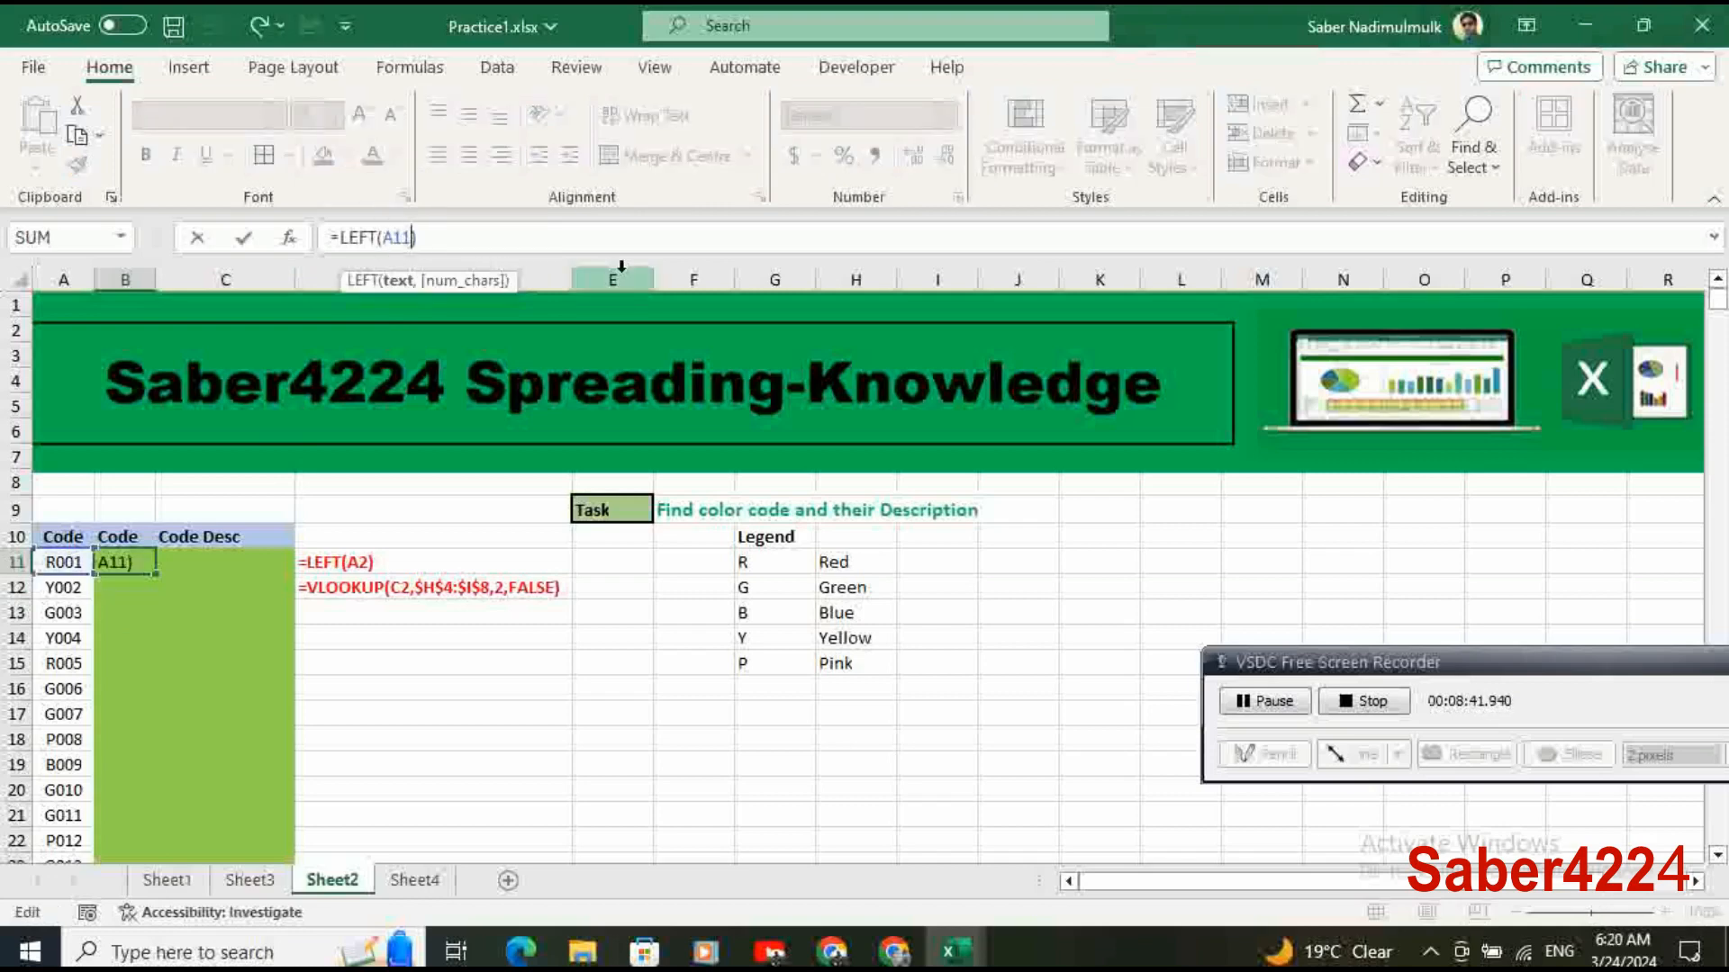
{"action": "type", "text": ",1"}
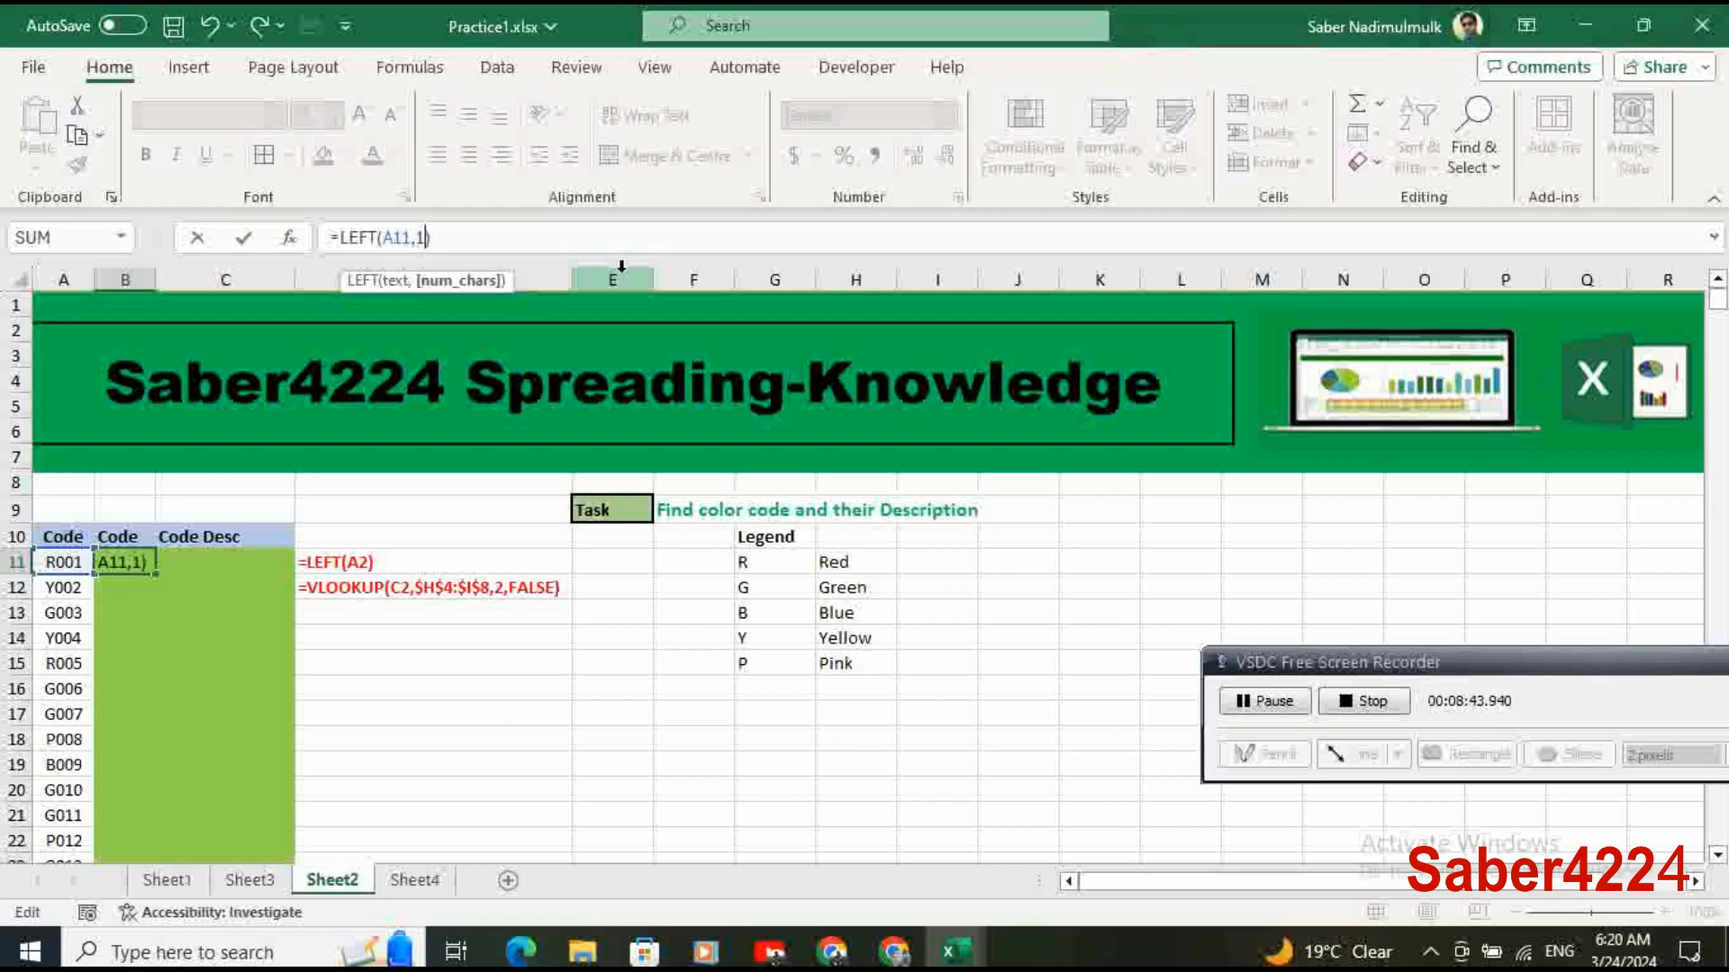
{"action": "key", "text": "Return"}
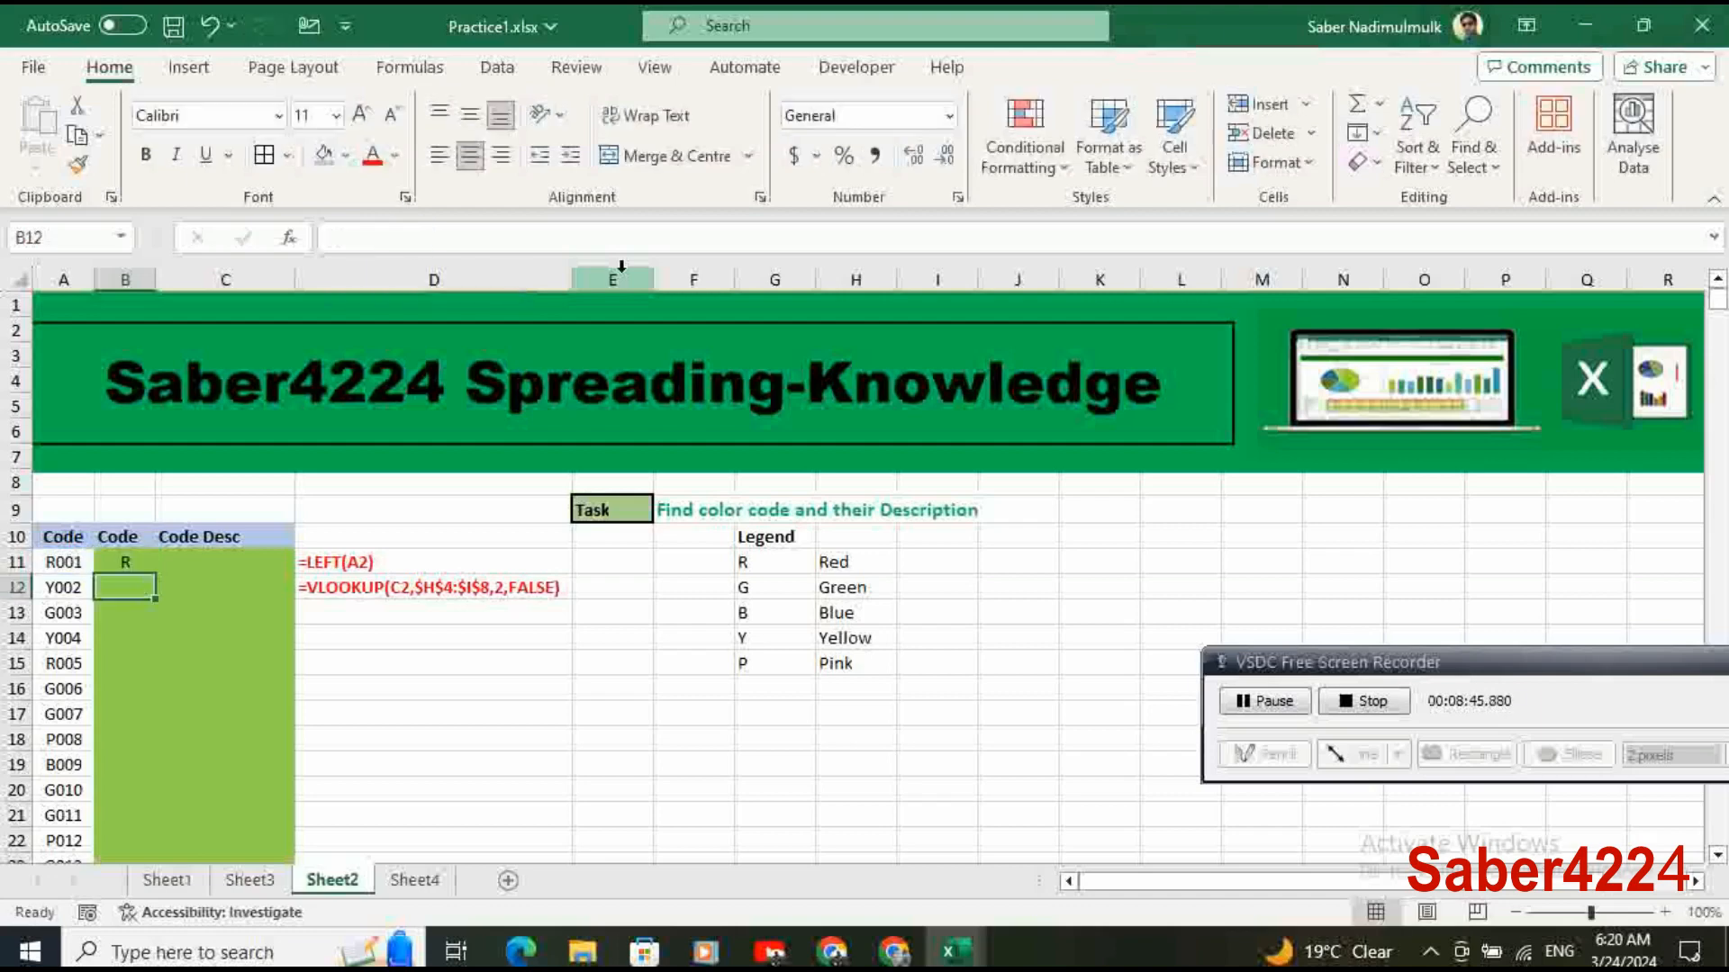
Copy the LEFT formula from B11 down column B through B1009, alongside the last code.
{"action": "key", "text": "Up"}
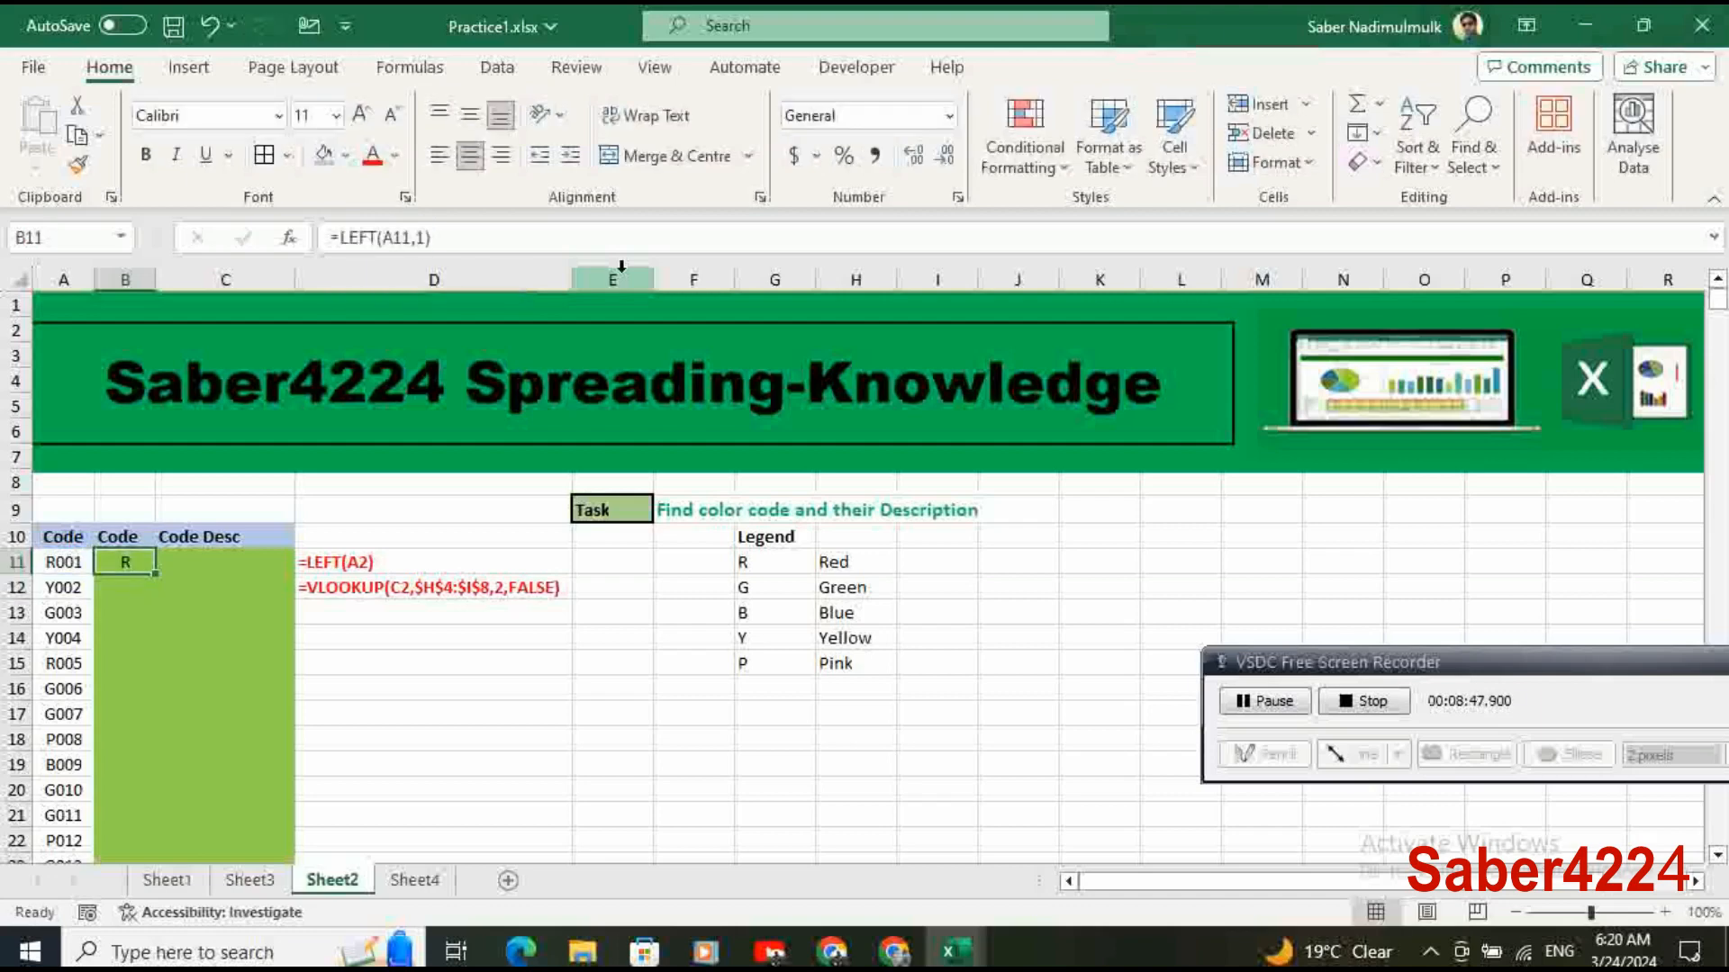
{"action": "key", "text": "Left"}
{"action": "key", "text": "ctrl+Down"}
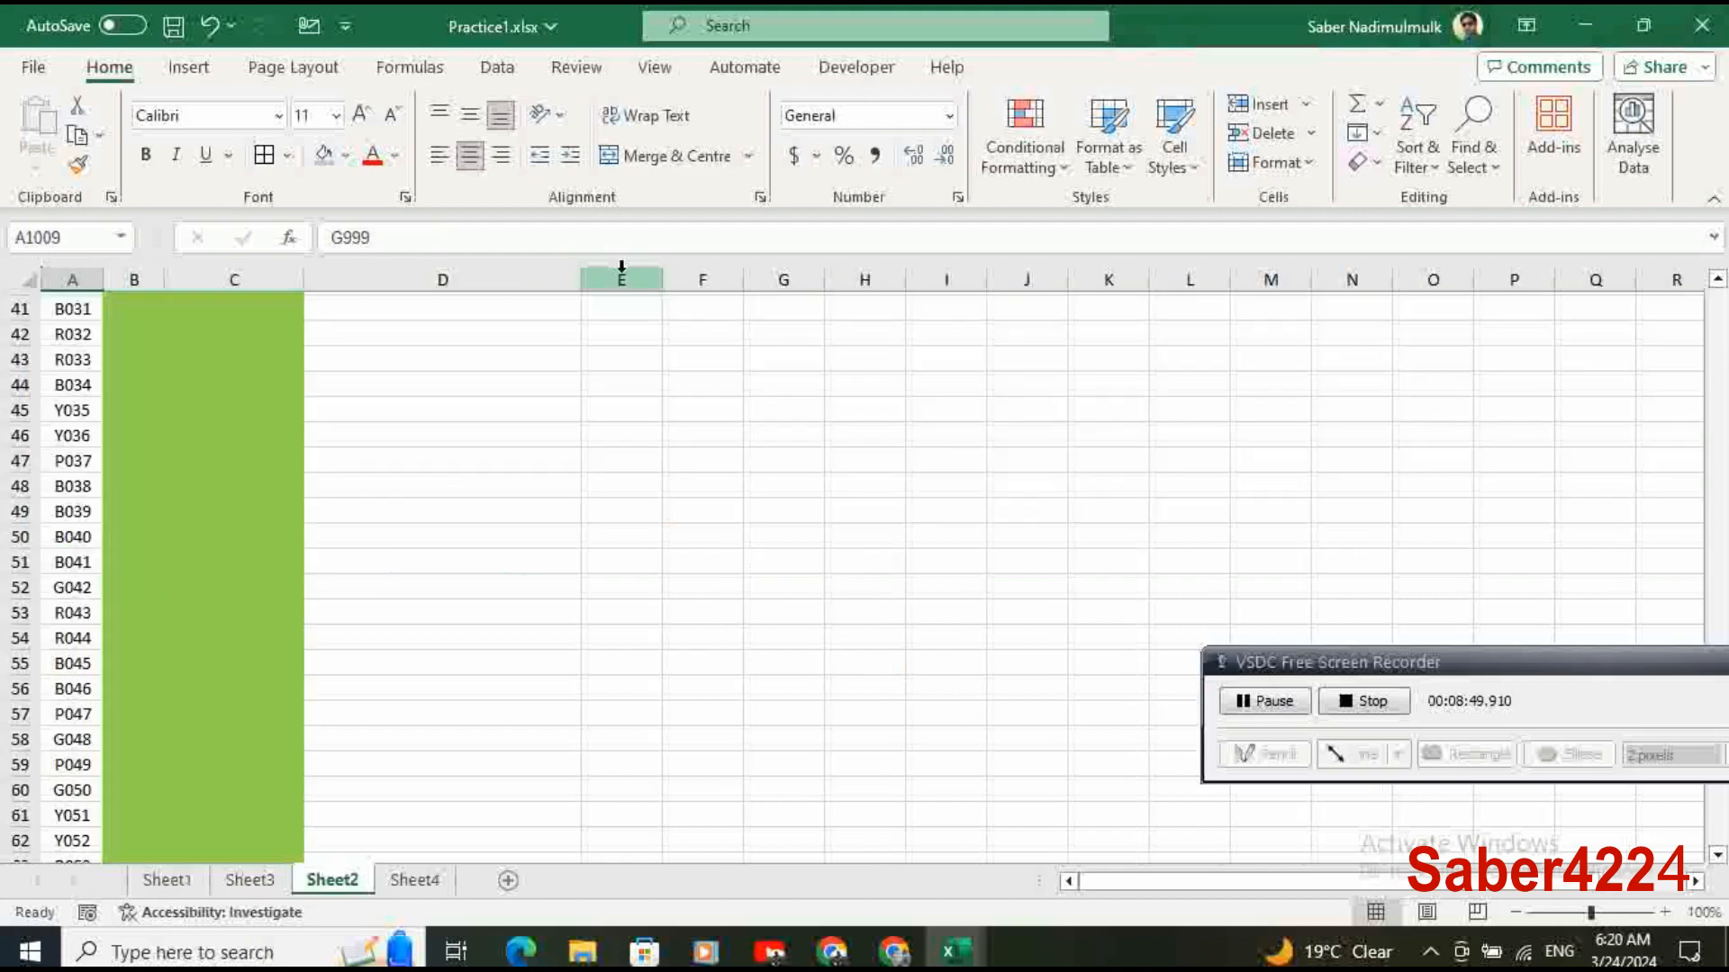
{"action": "key", "text": "Right"}
{"action": "key", "text": "ctrl+shift+Up"}
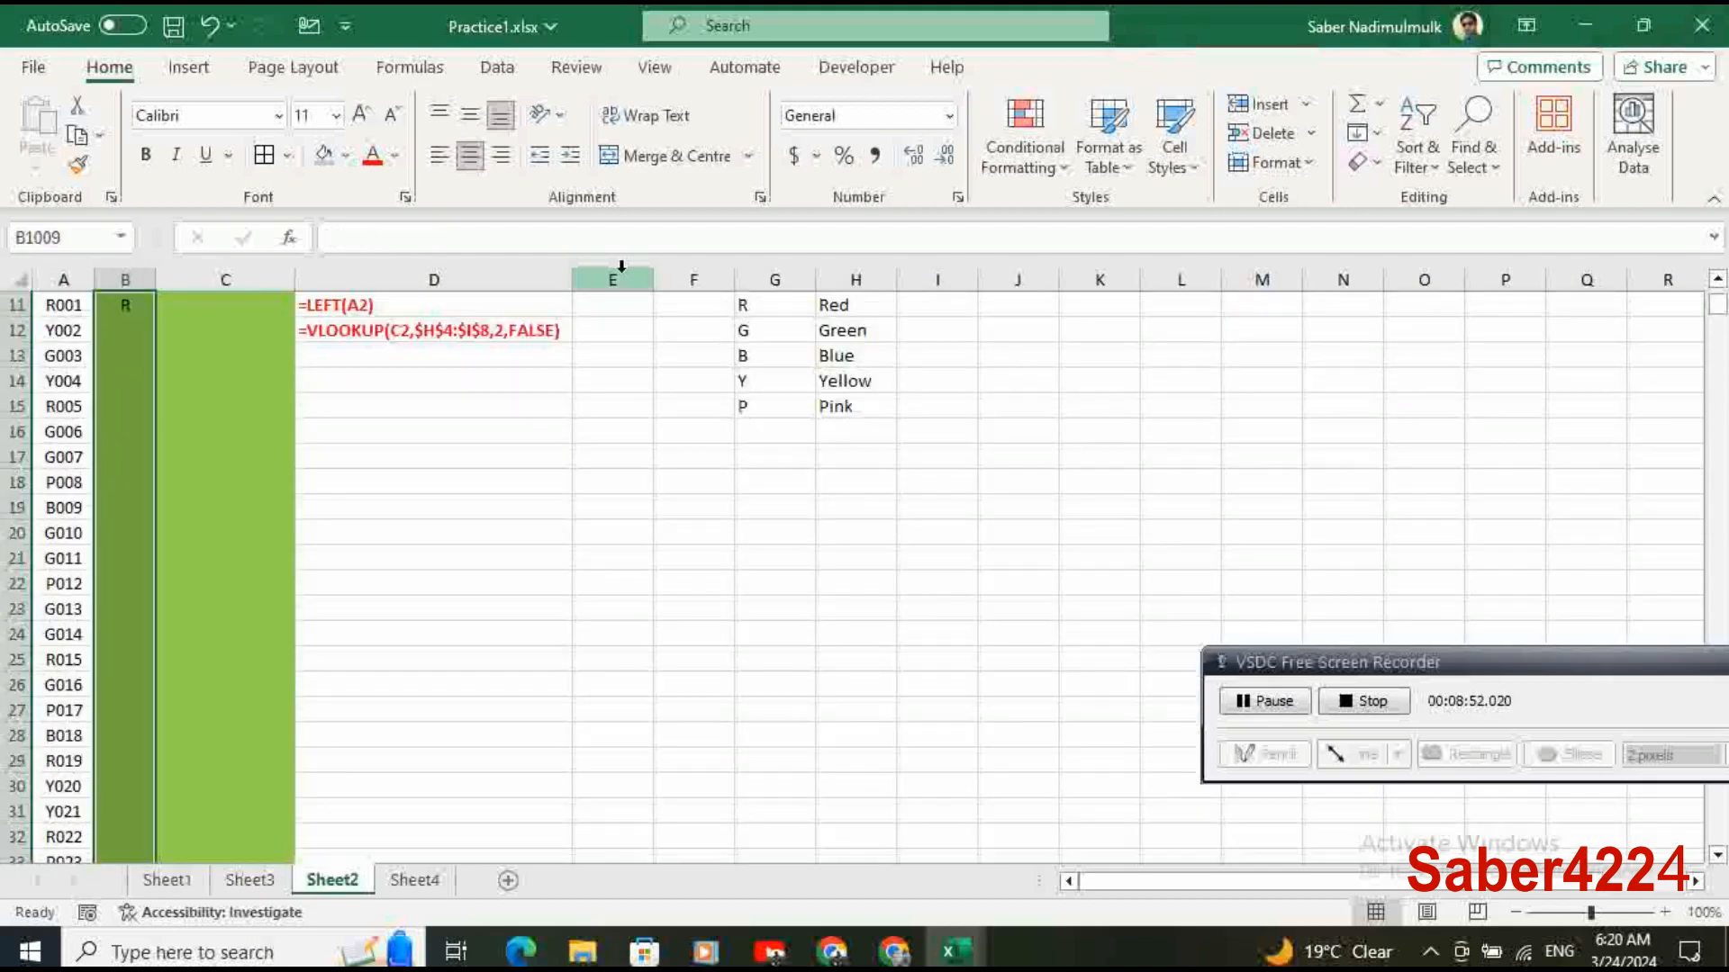
{"action": "key", "text": "ctrl+v"}
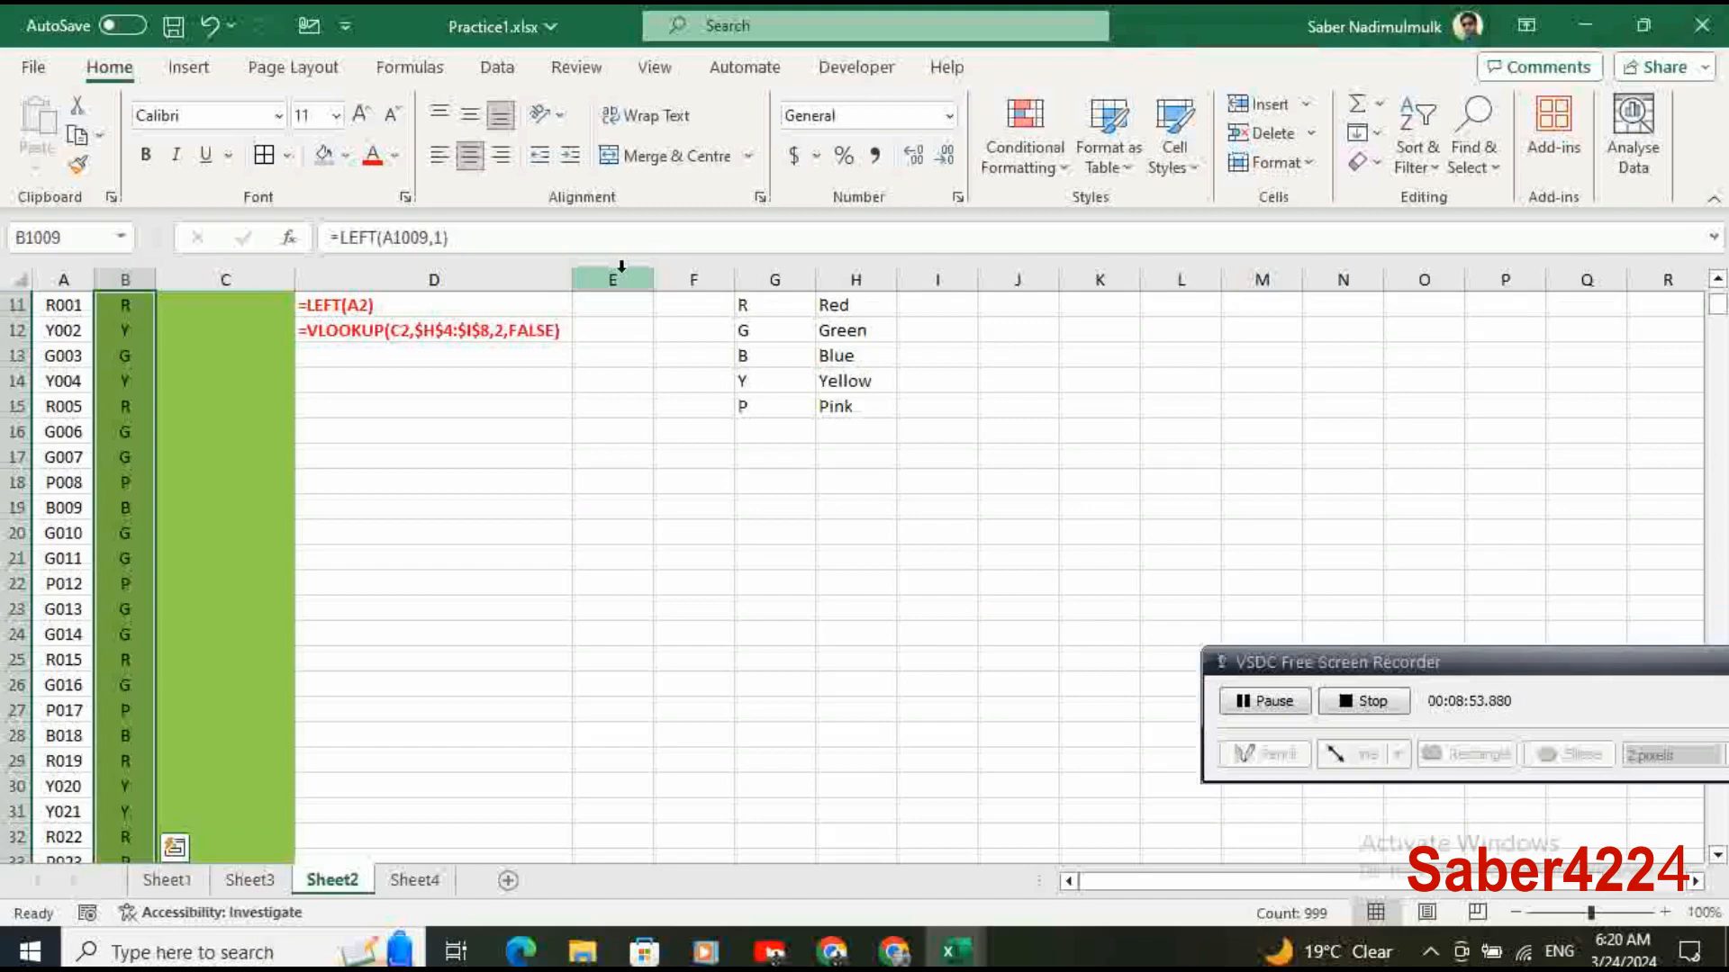
Check the copied LEFT formula results in column B between the last code's row and the header.
{"action": "key", "text": "Up"}
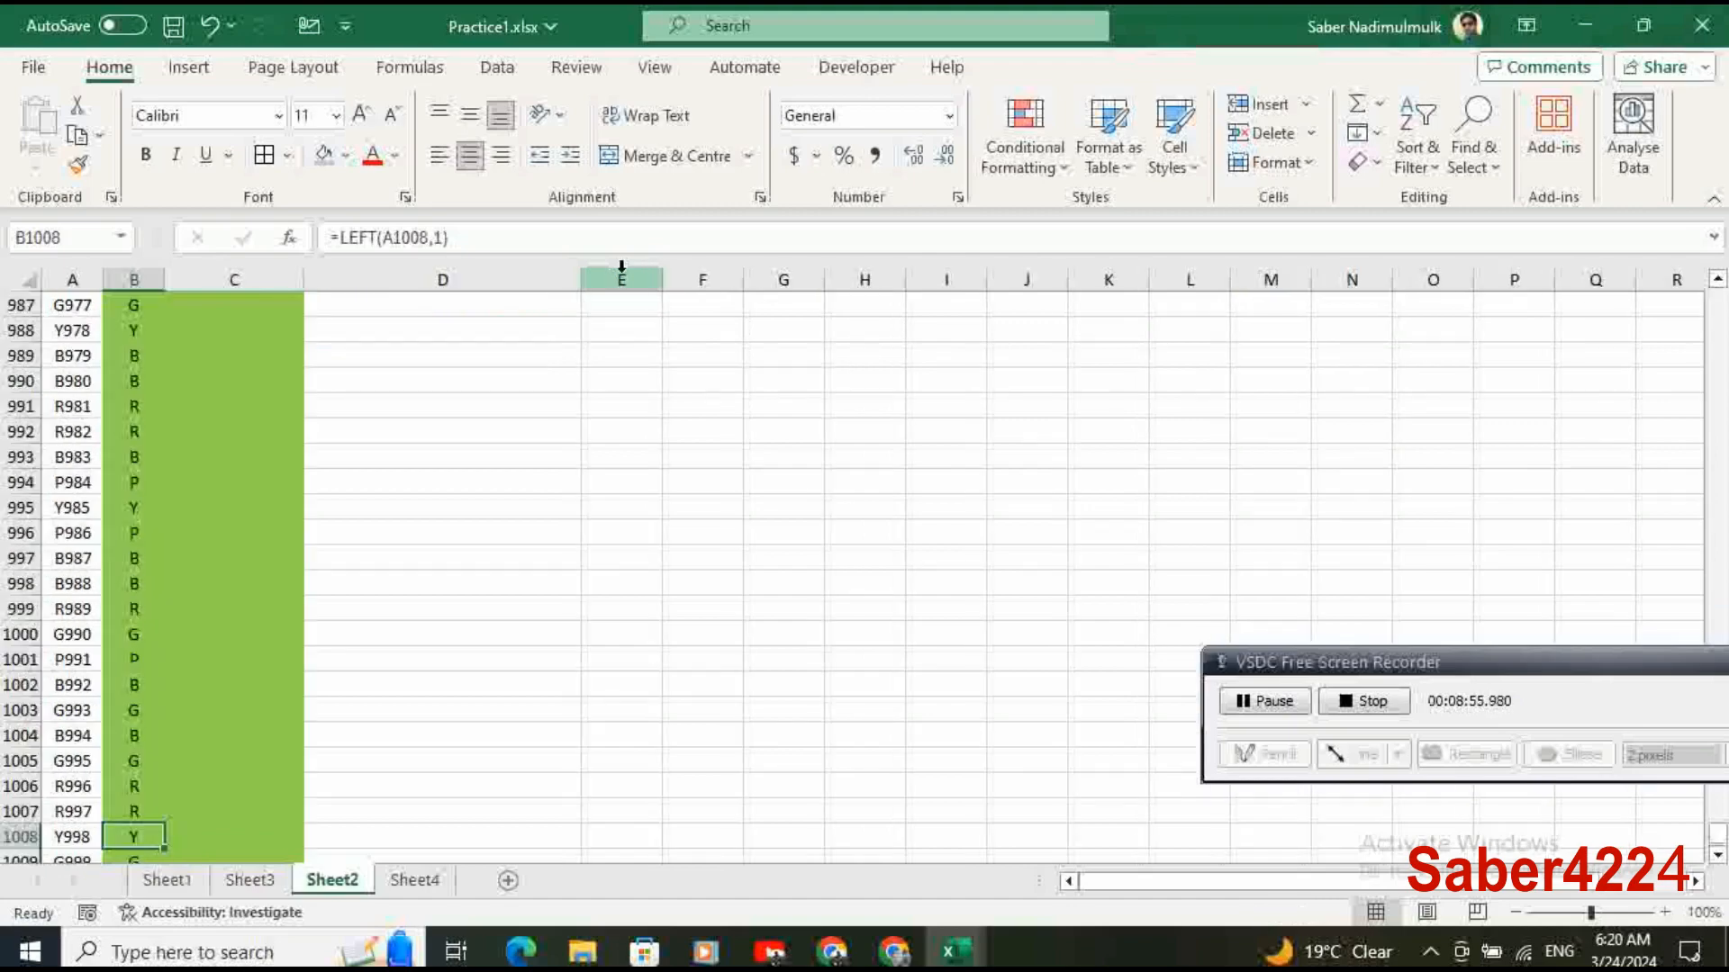
{"action": "key", "text": "ctrl+Up"}
{"action": "key", "text": "Up"}
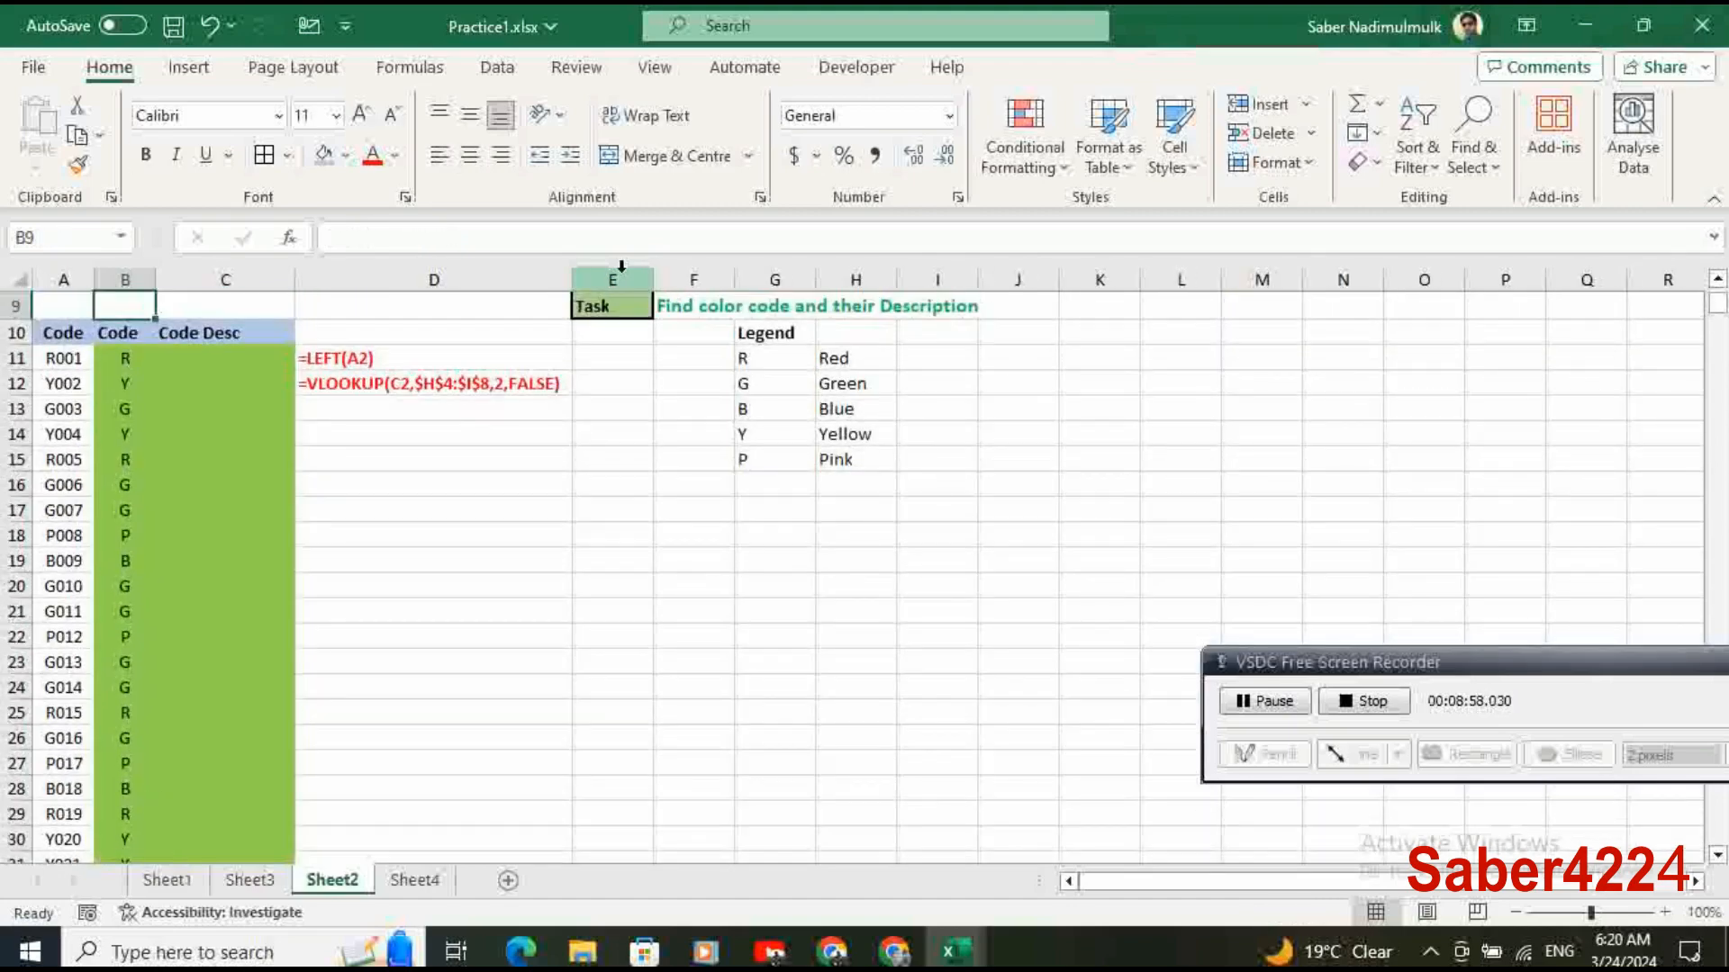
{"action": "key", "text": "ctrl+Up"}
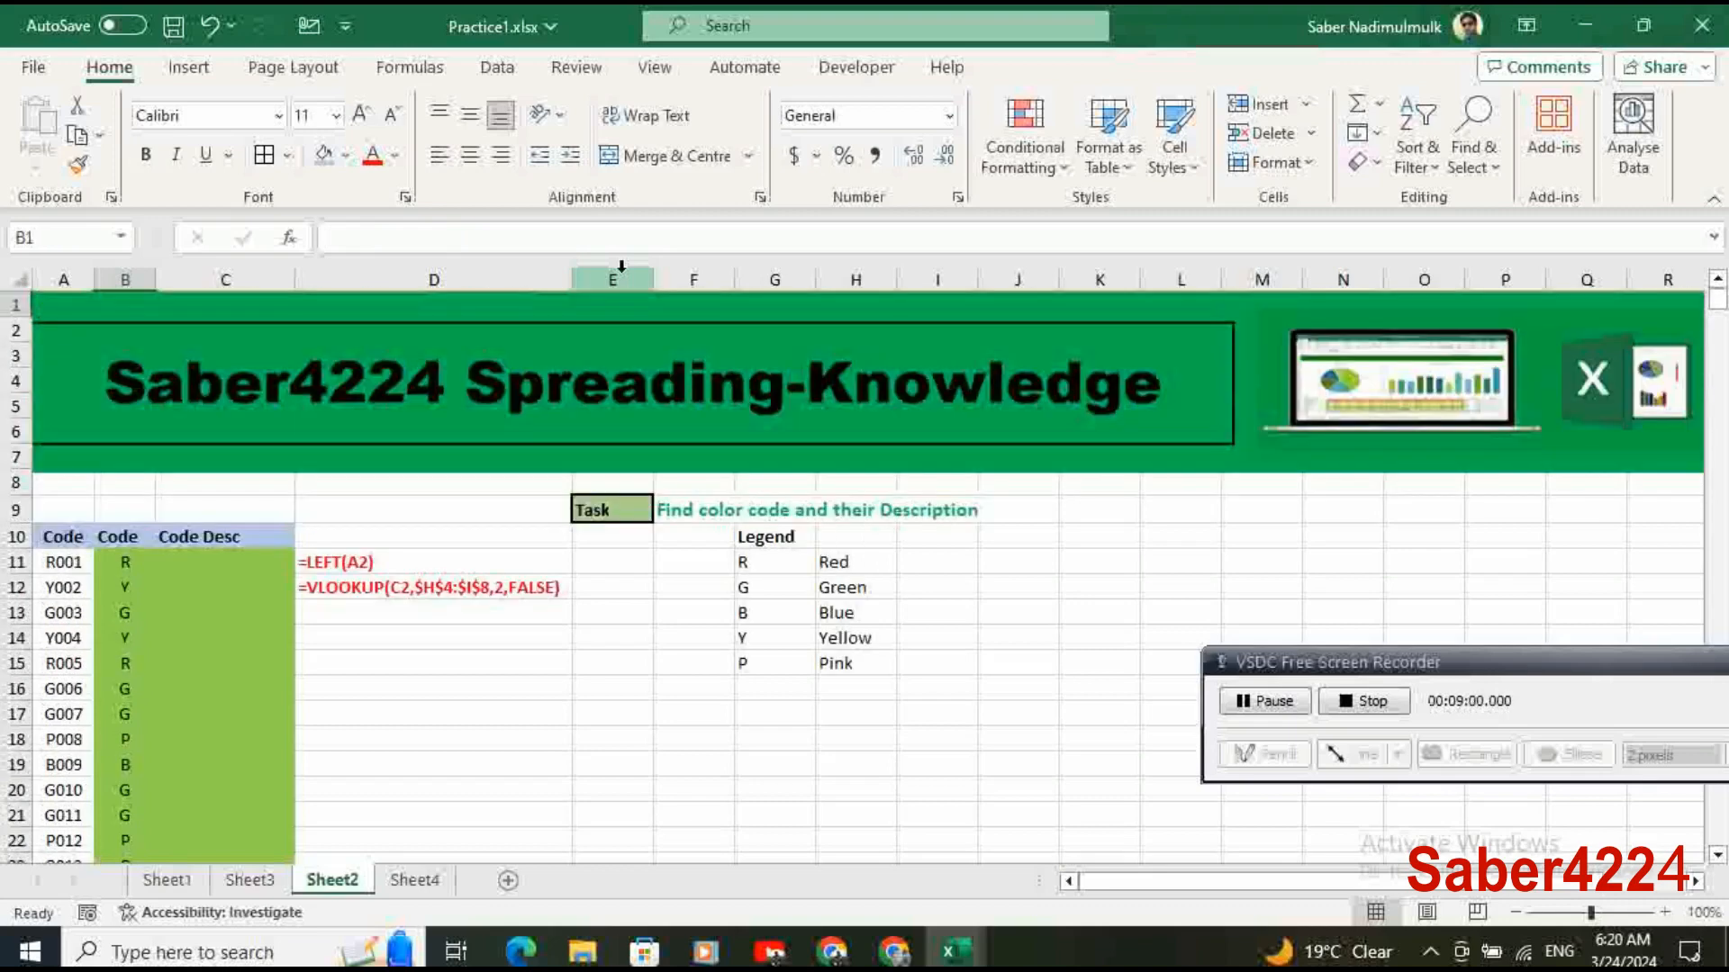
{"action": "left_click", "coordinate": [220, 563]}
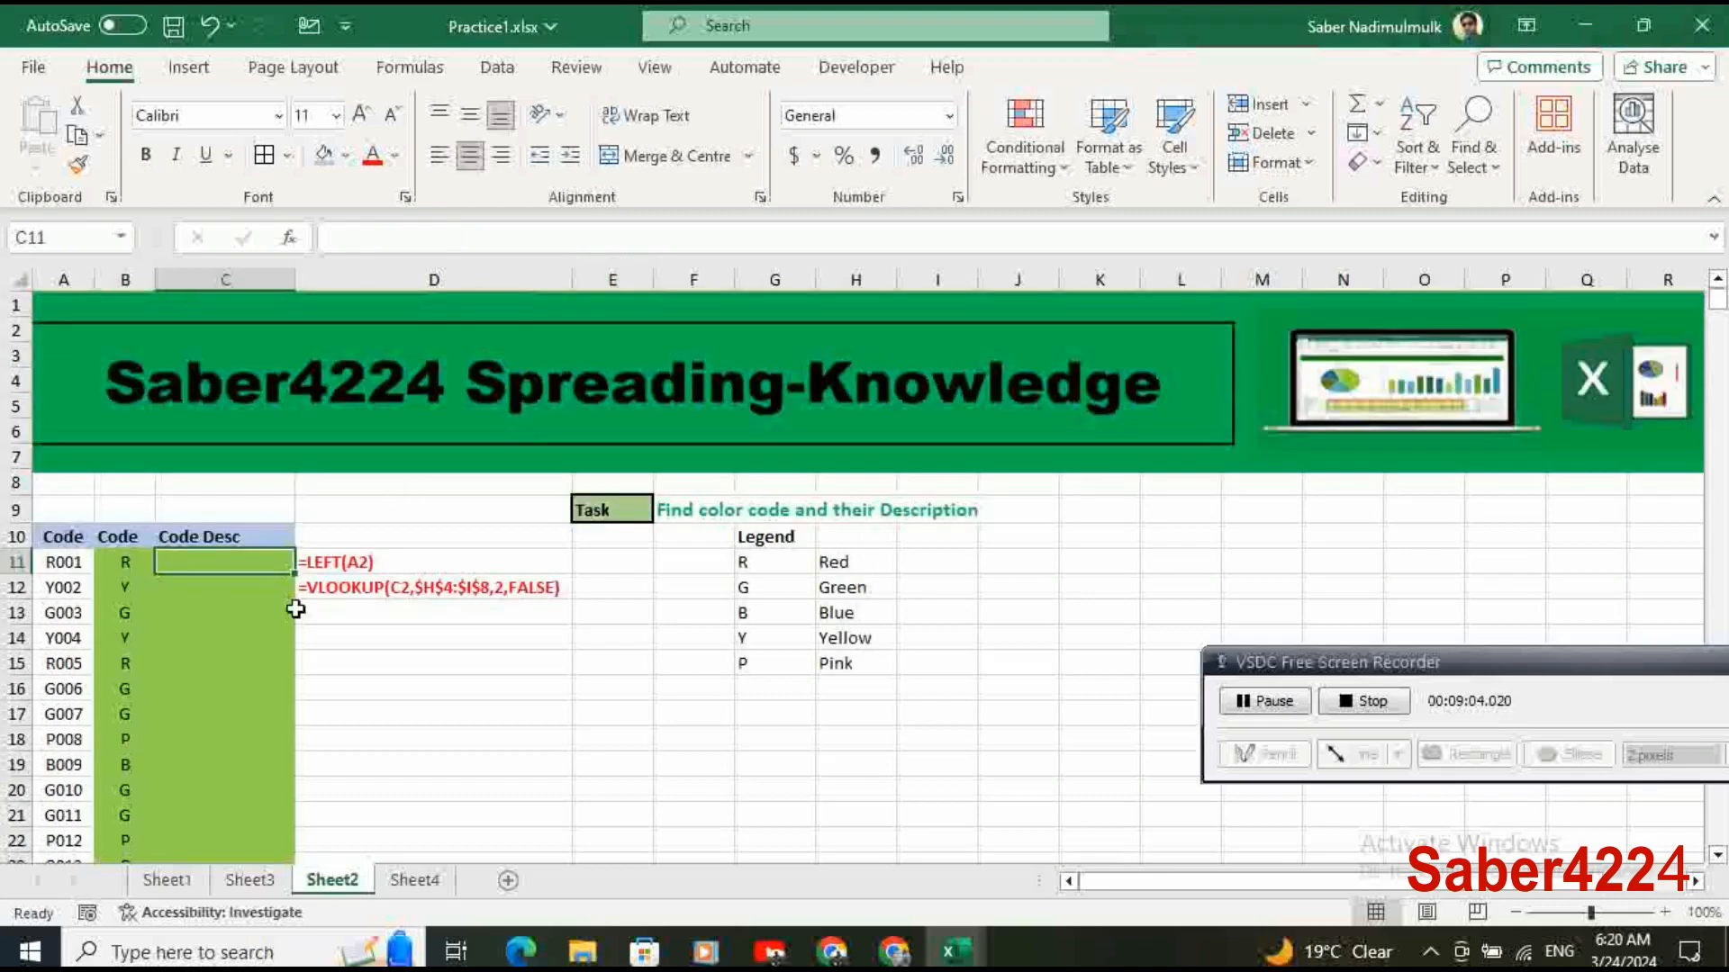
{"action": "key", "text": "Left"}
{"action": "key", "text": "ctrl+Down"}
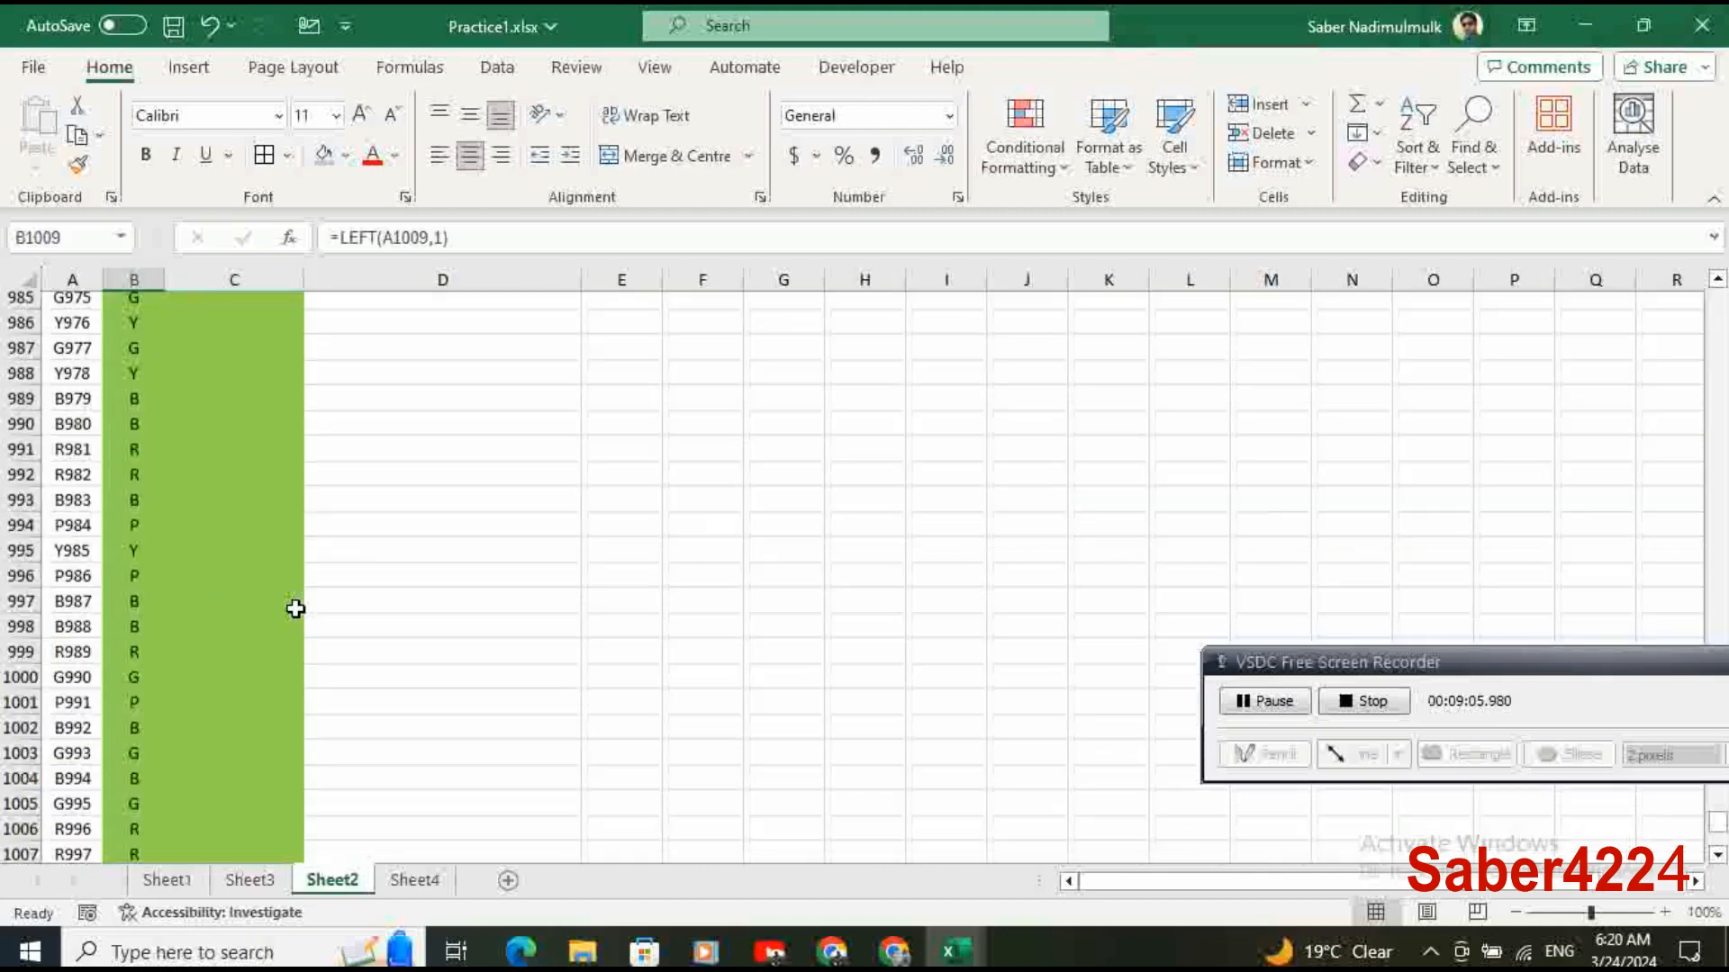
{"action": "key", "text": "ctrl+Up"}
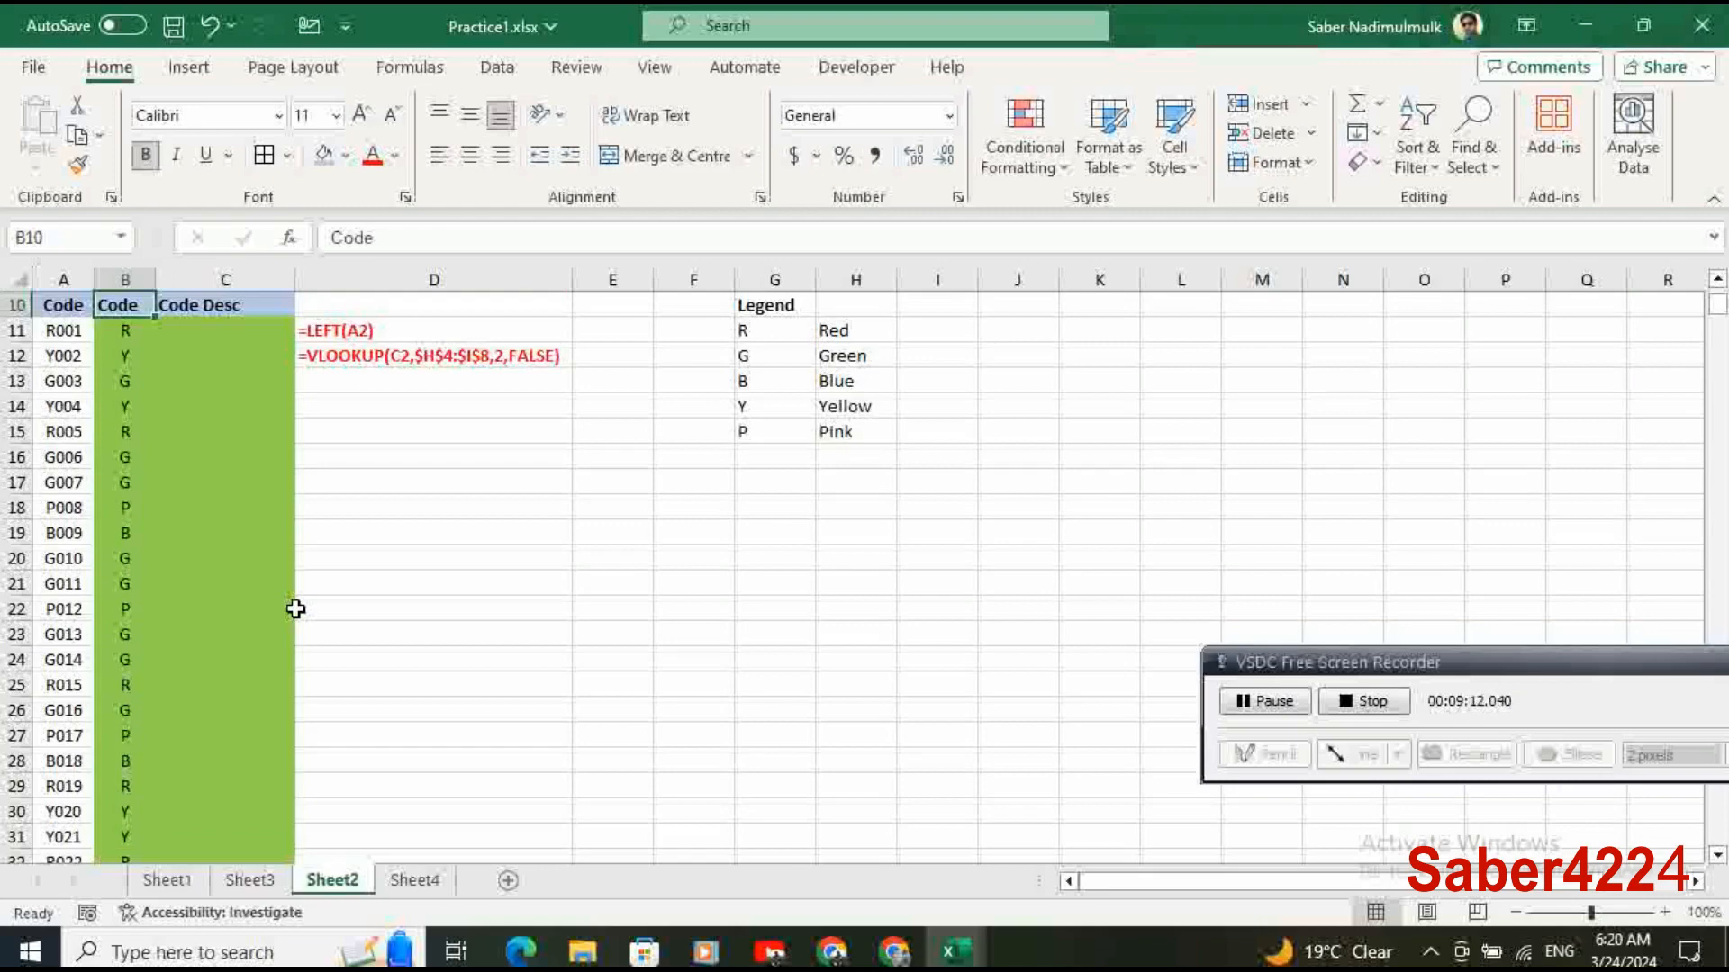
{"action": "key", "text": "Right"}
{"action": "key", "text": "Down"}
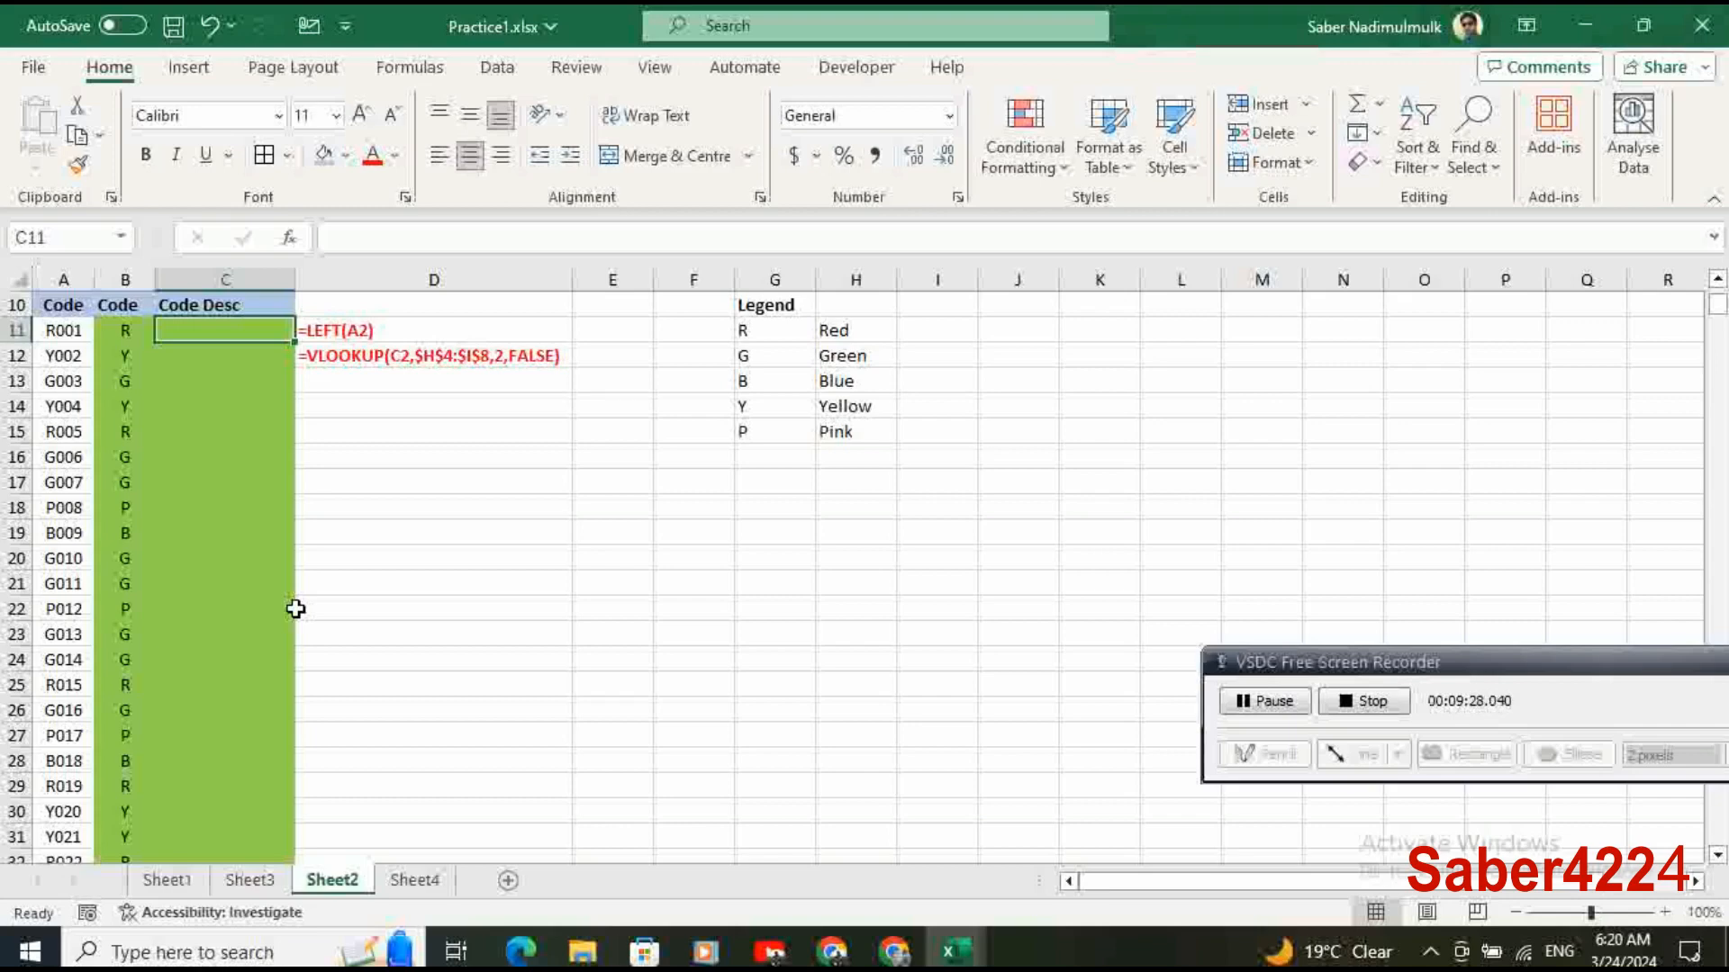
{"action": "key", "text": "Left"}
{"action": "key", "text": "Up"}
{"action": "key", "text": "Up"}
{"action": "key", "text": "Down"}
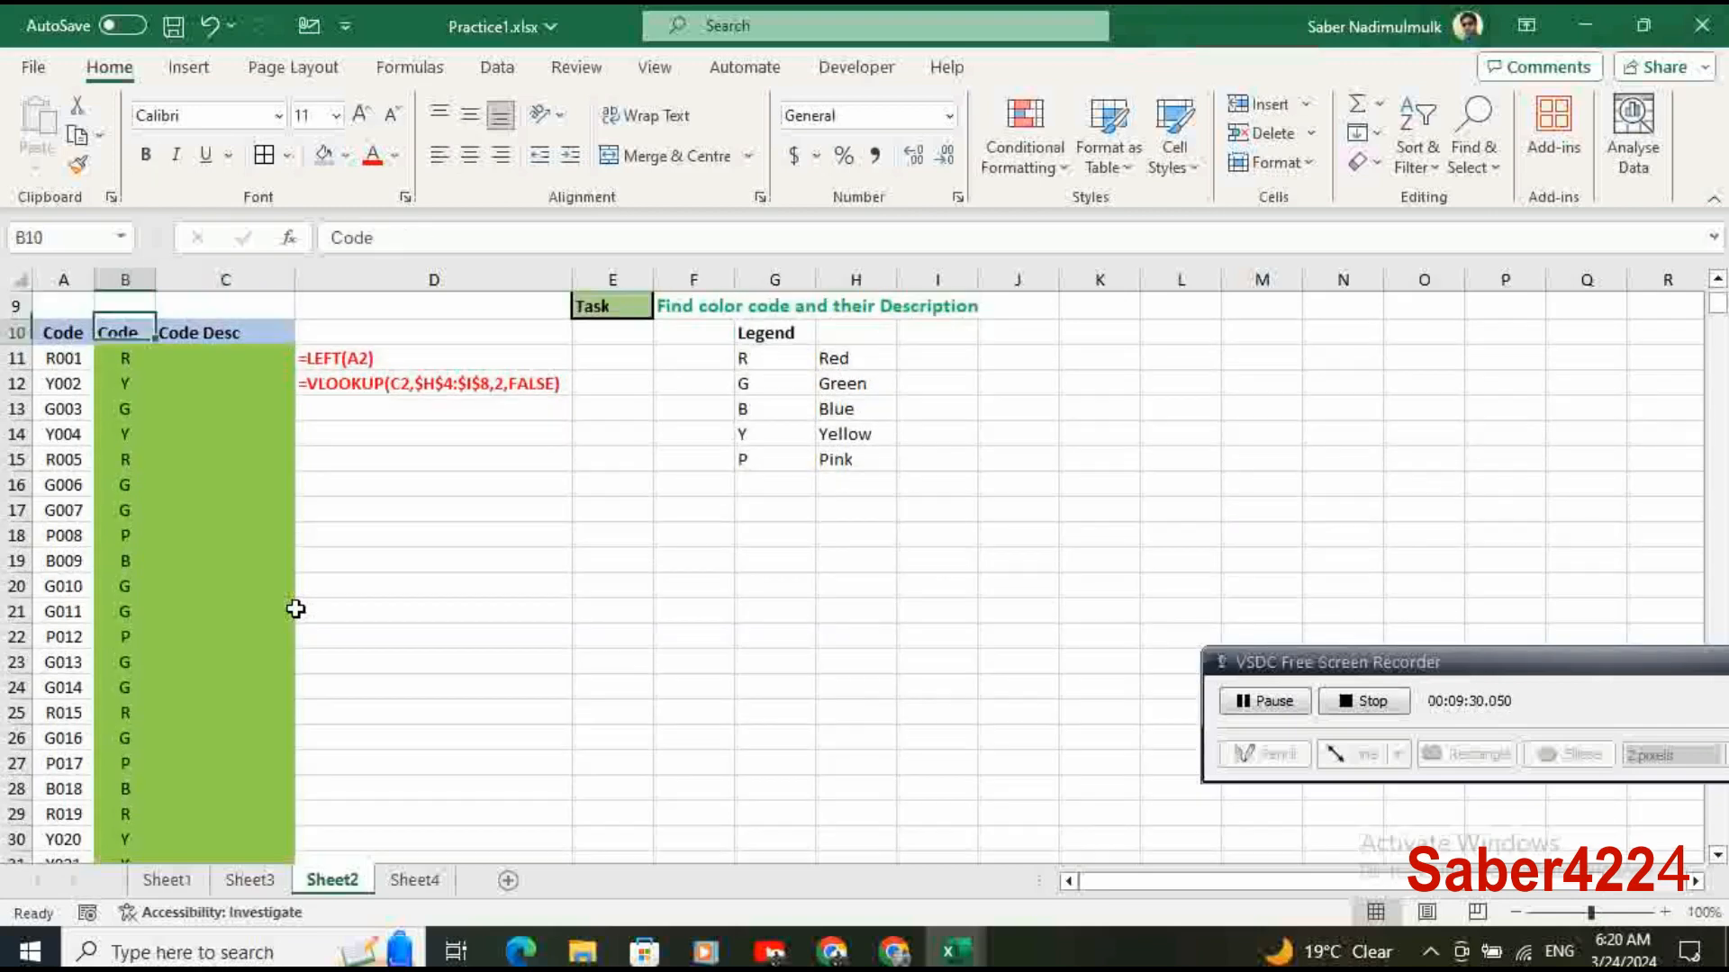
{"action": "key", "text": "Left"}
{"action": "key", "text": "Right"}
{"action": "key", "text": "Right"}
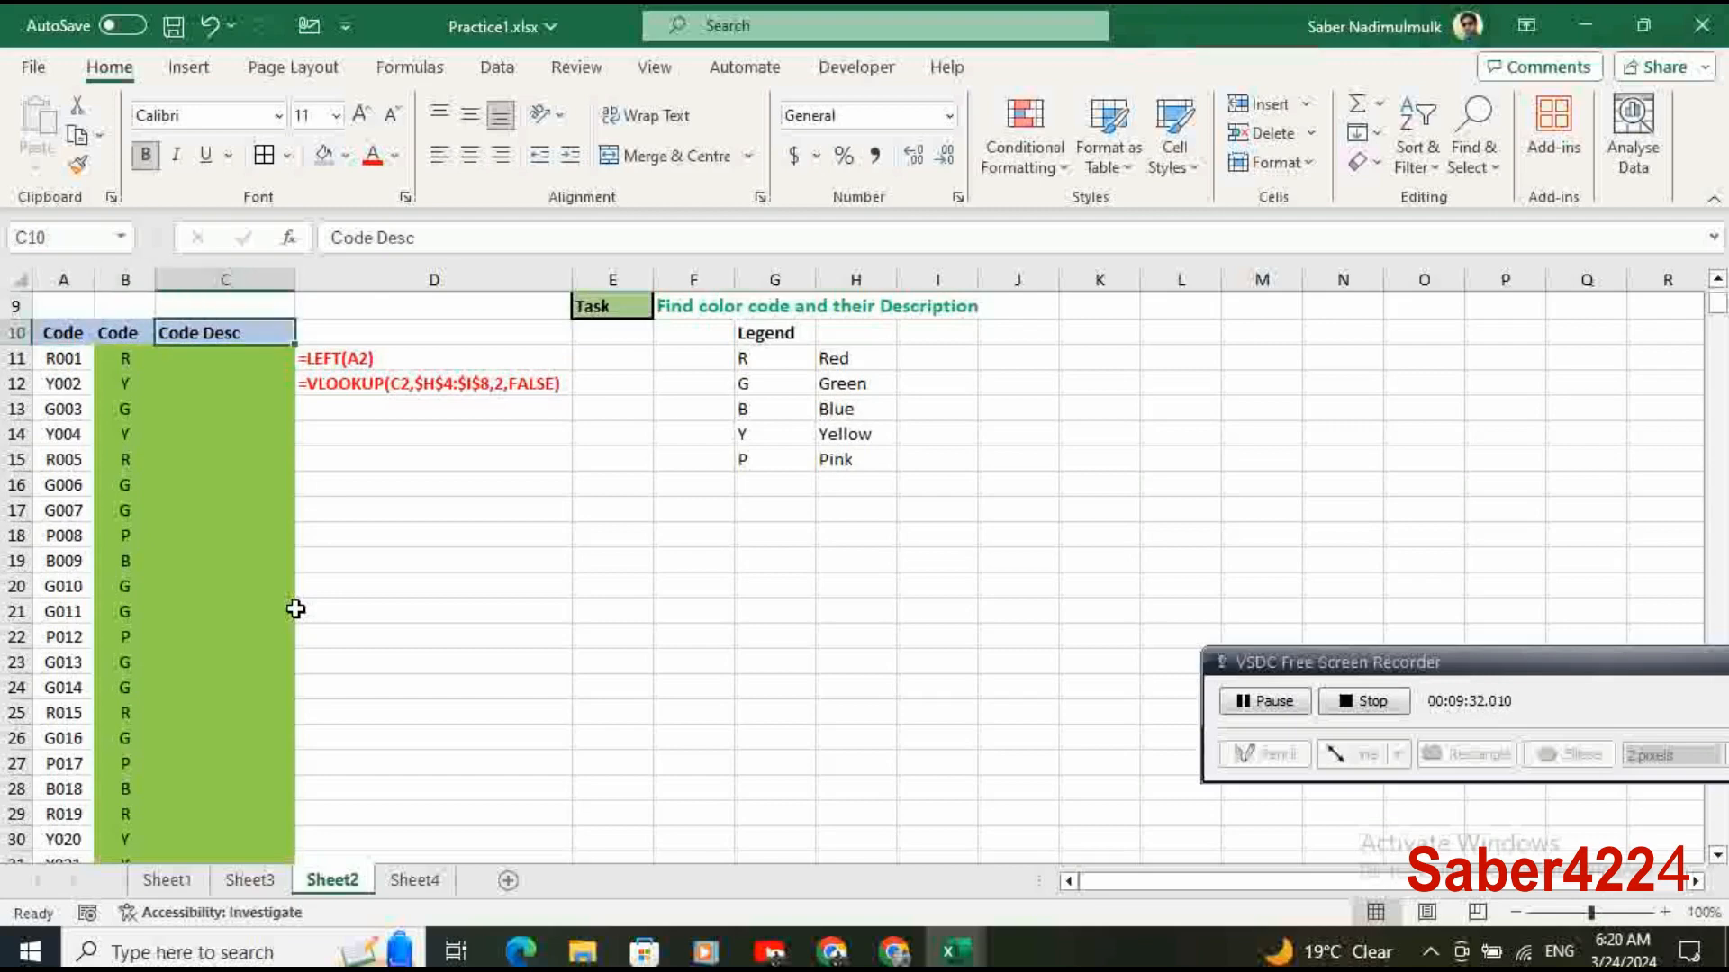
Start a VLOOKUP formula in C11 under Code Desc, with B11 as the lookup value.
{"action": "key", "text": "Down"}
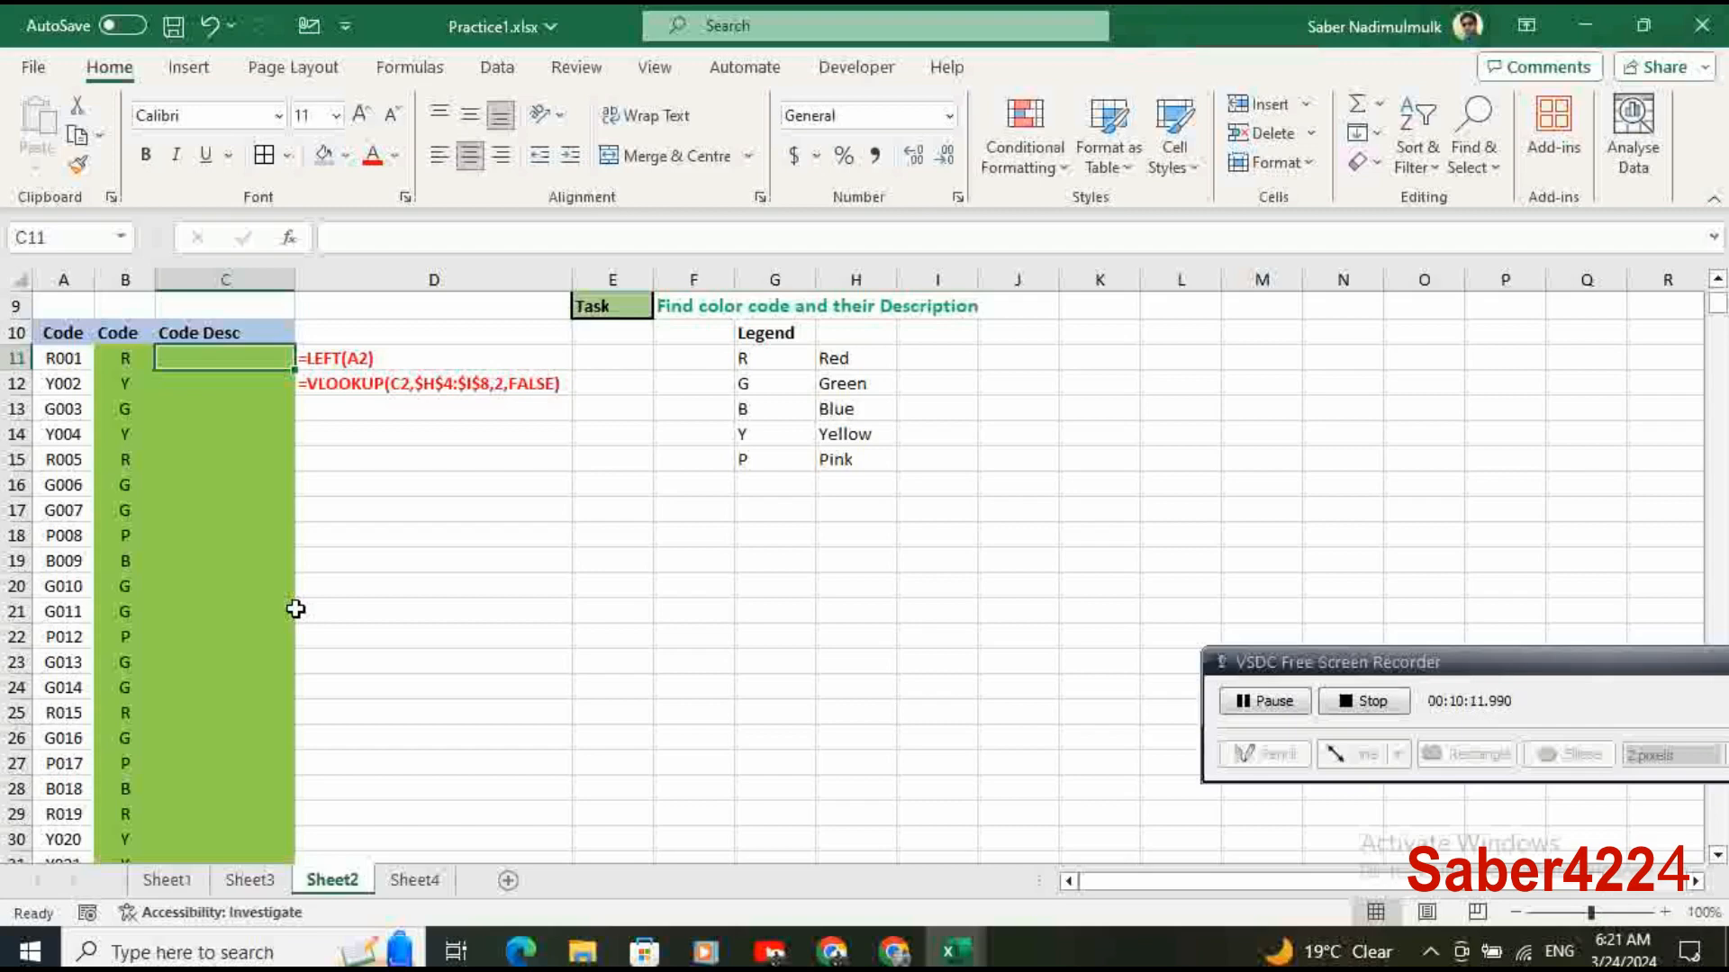
{"action": "type", "text": "="}
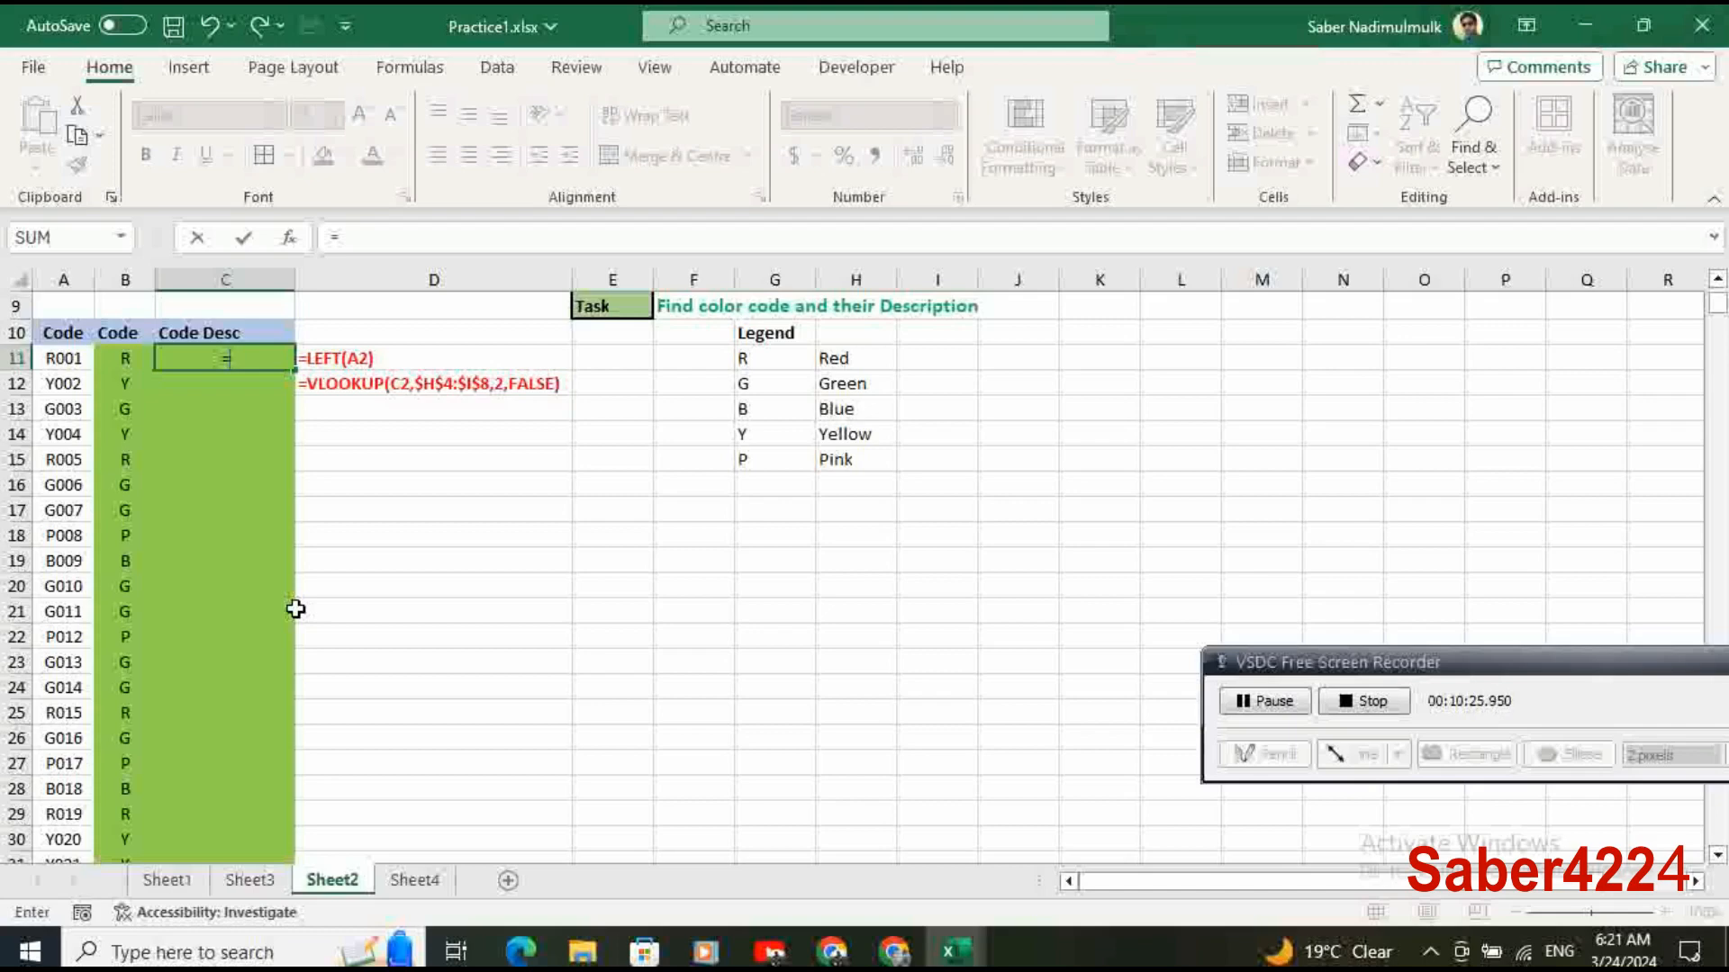
{"action": "type", "text": "vl"}
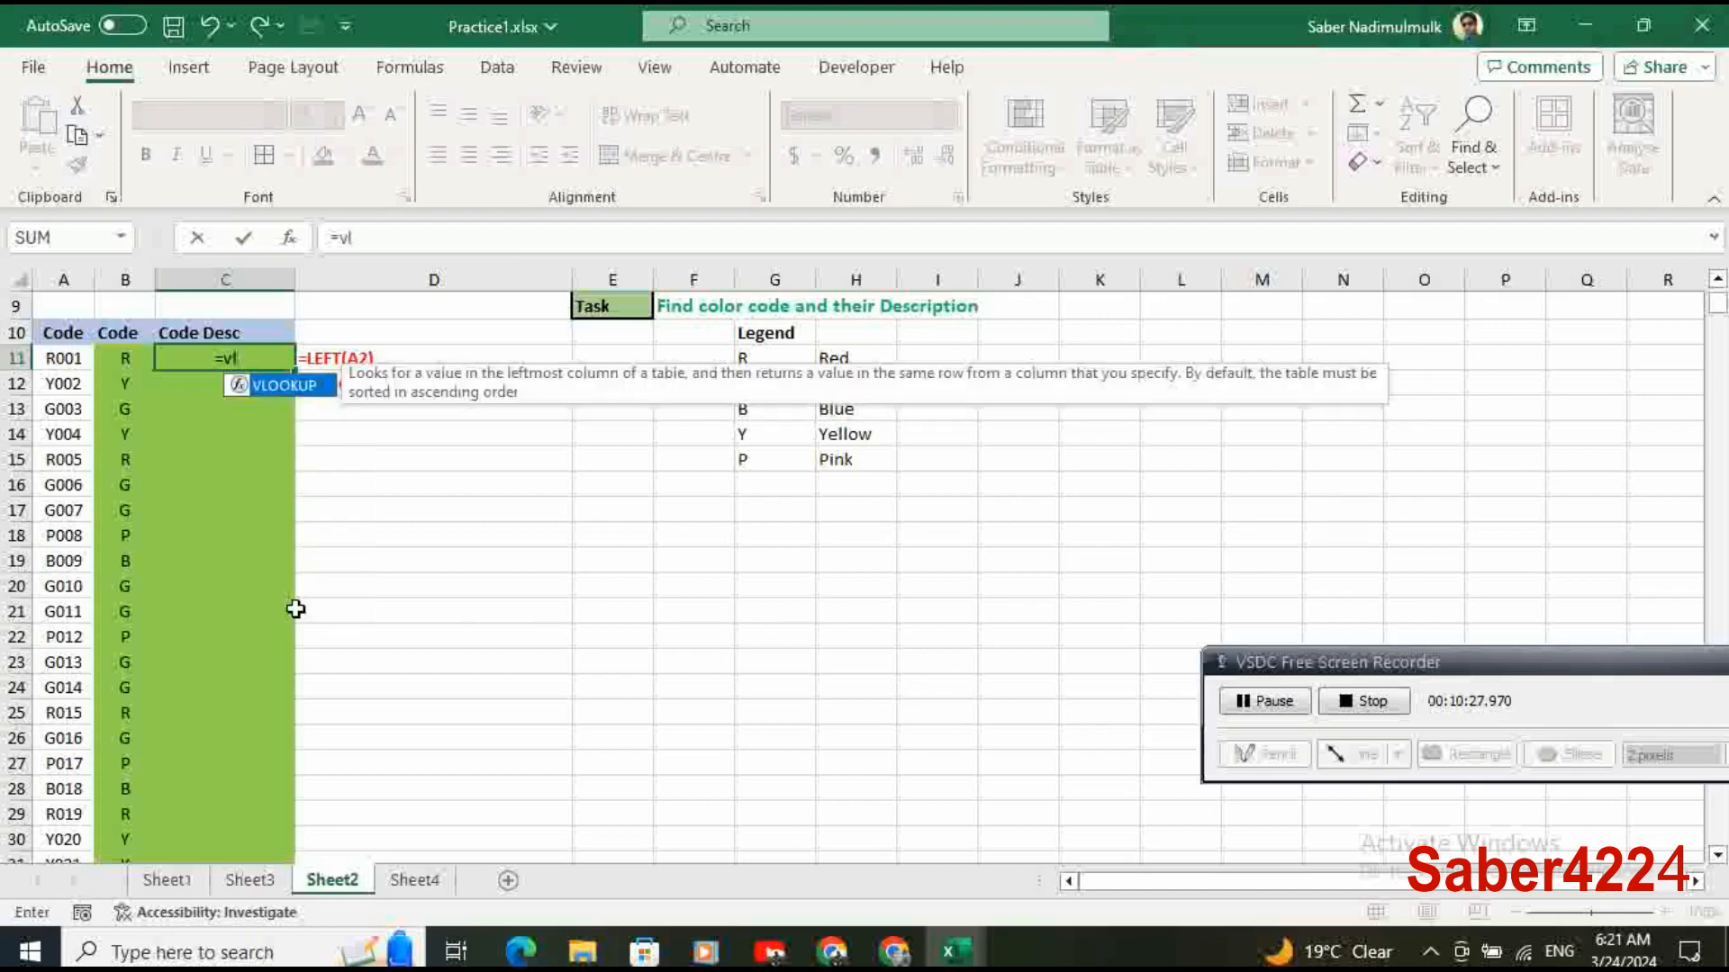
{"action": "key", "text": "Tab"}
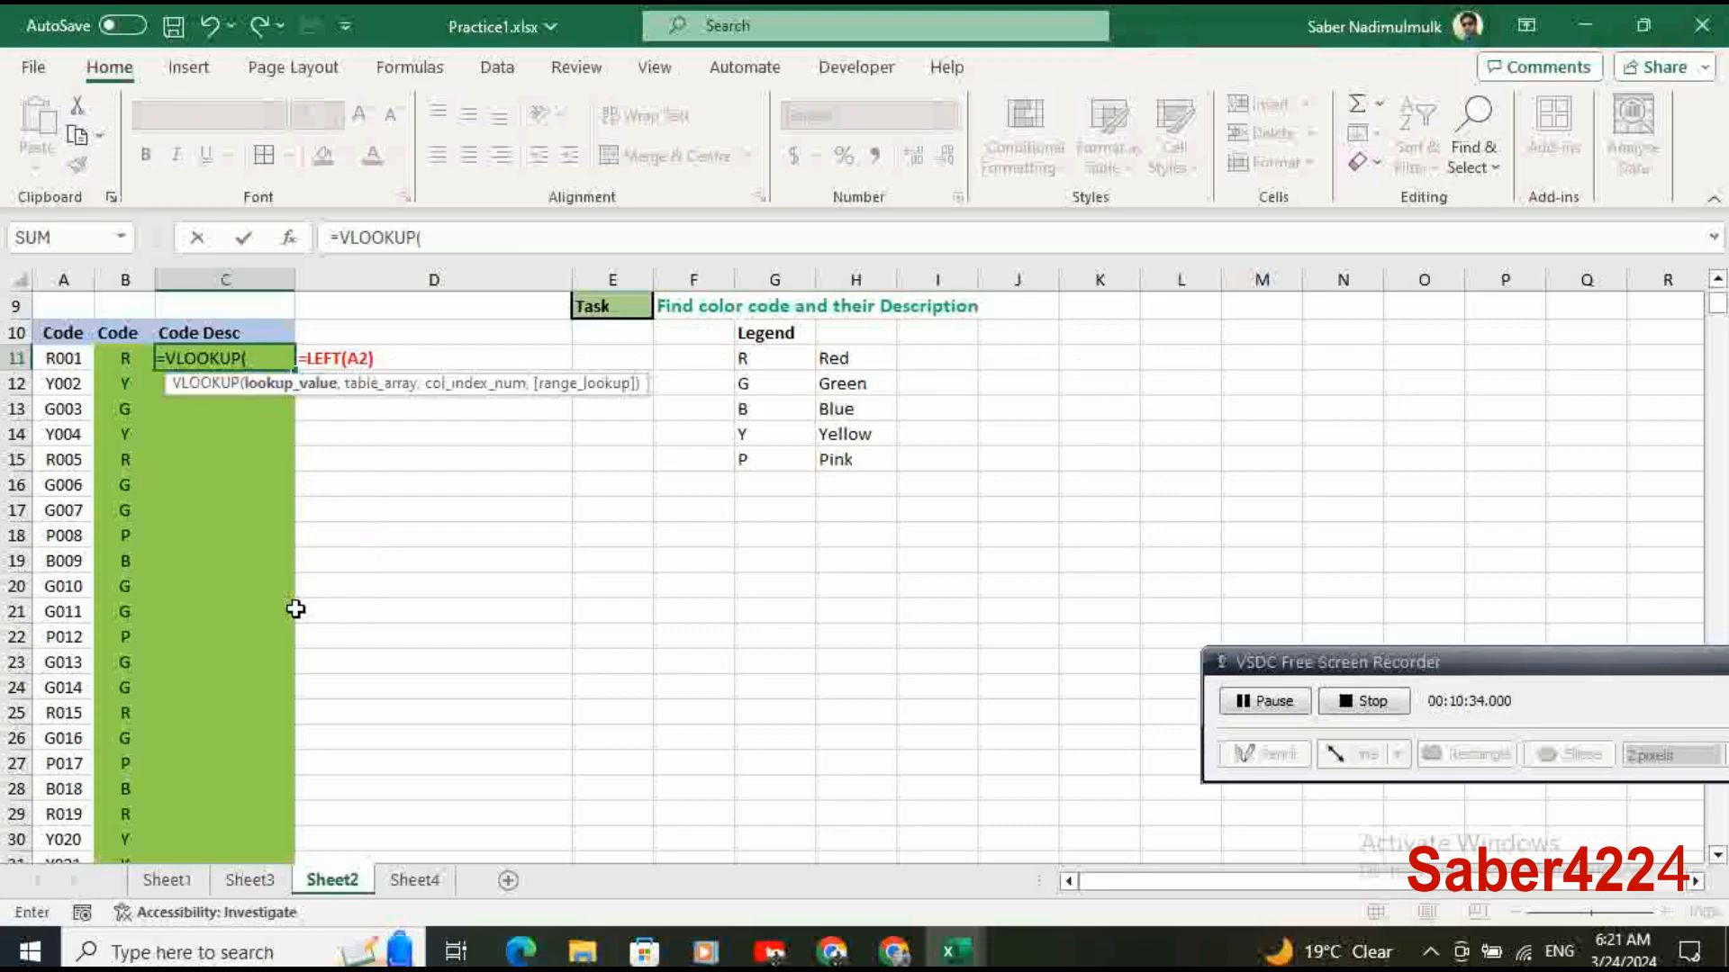
{"action": "key", "text": "Left"}
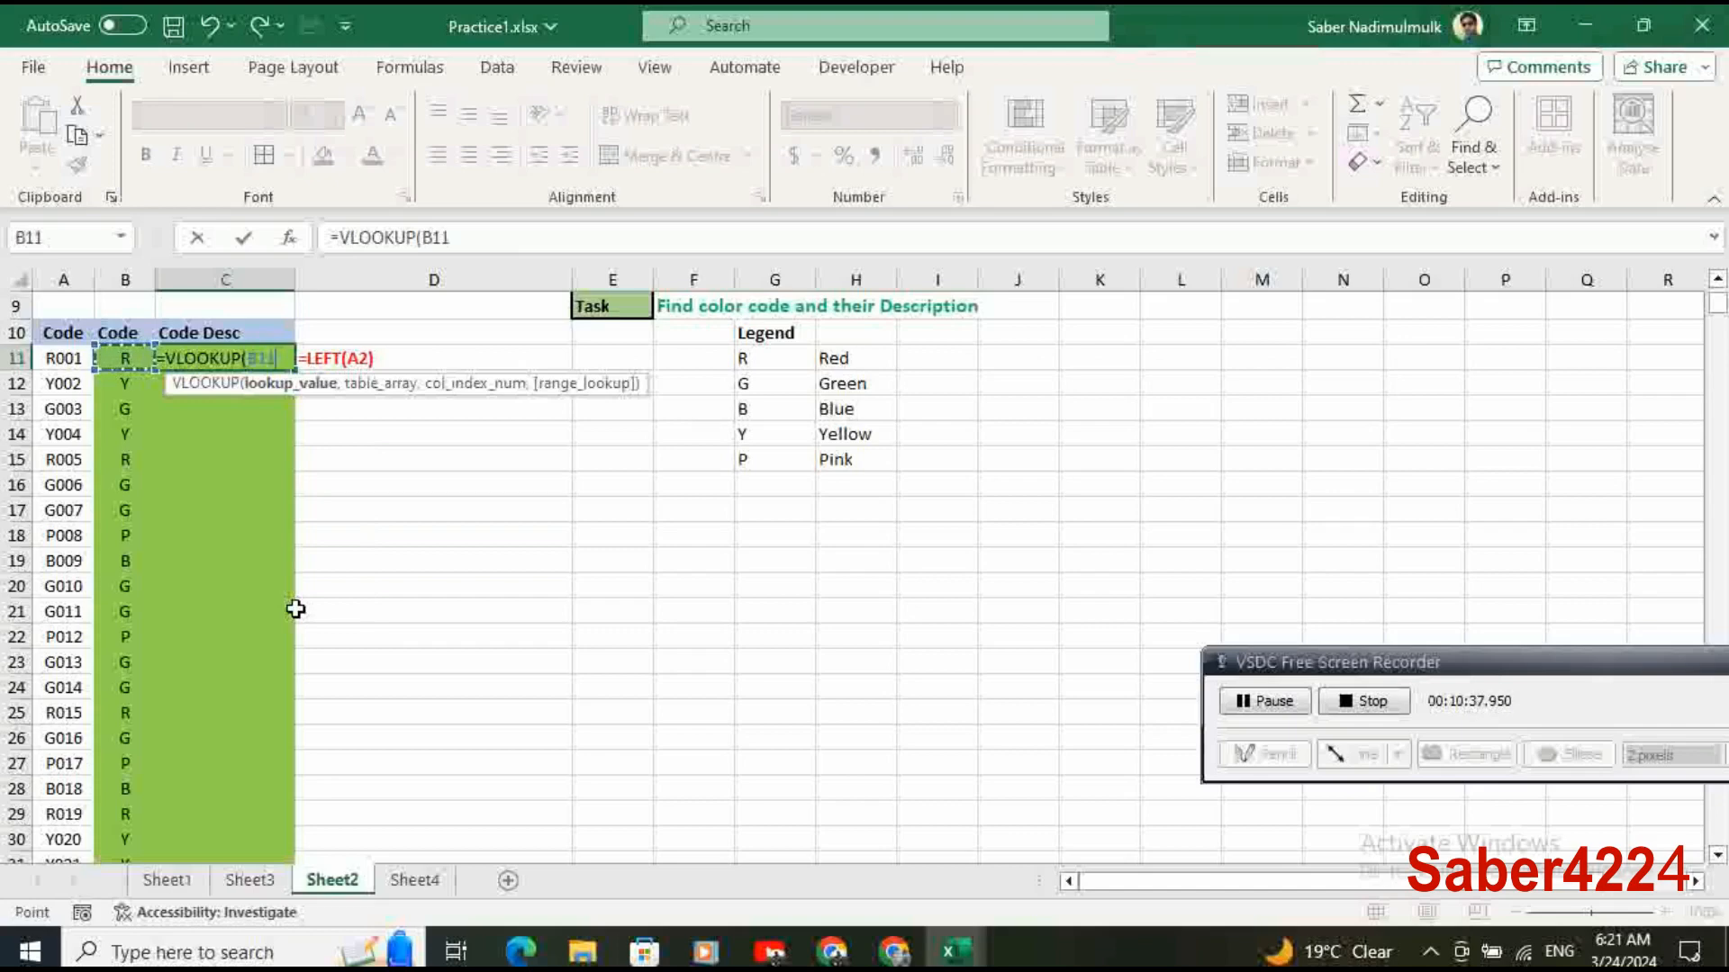
{"action": "type", "text": ","}
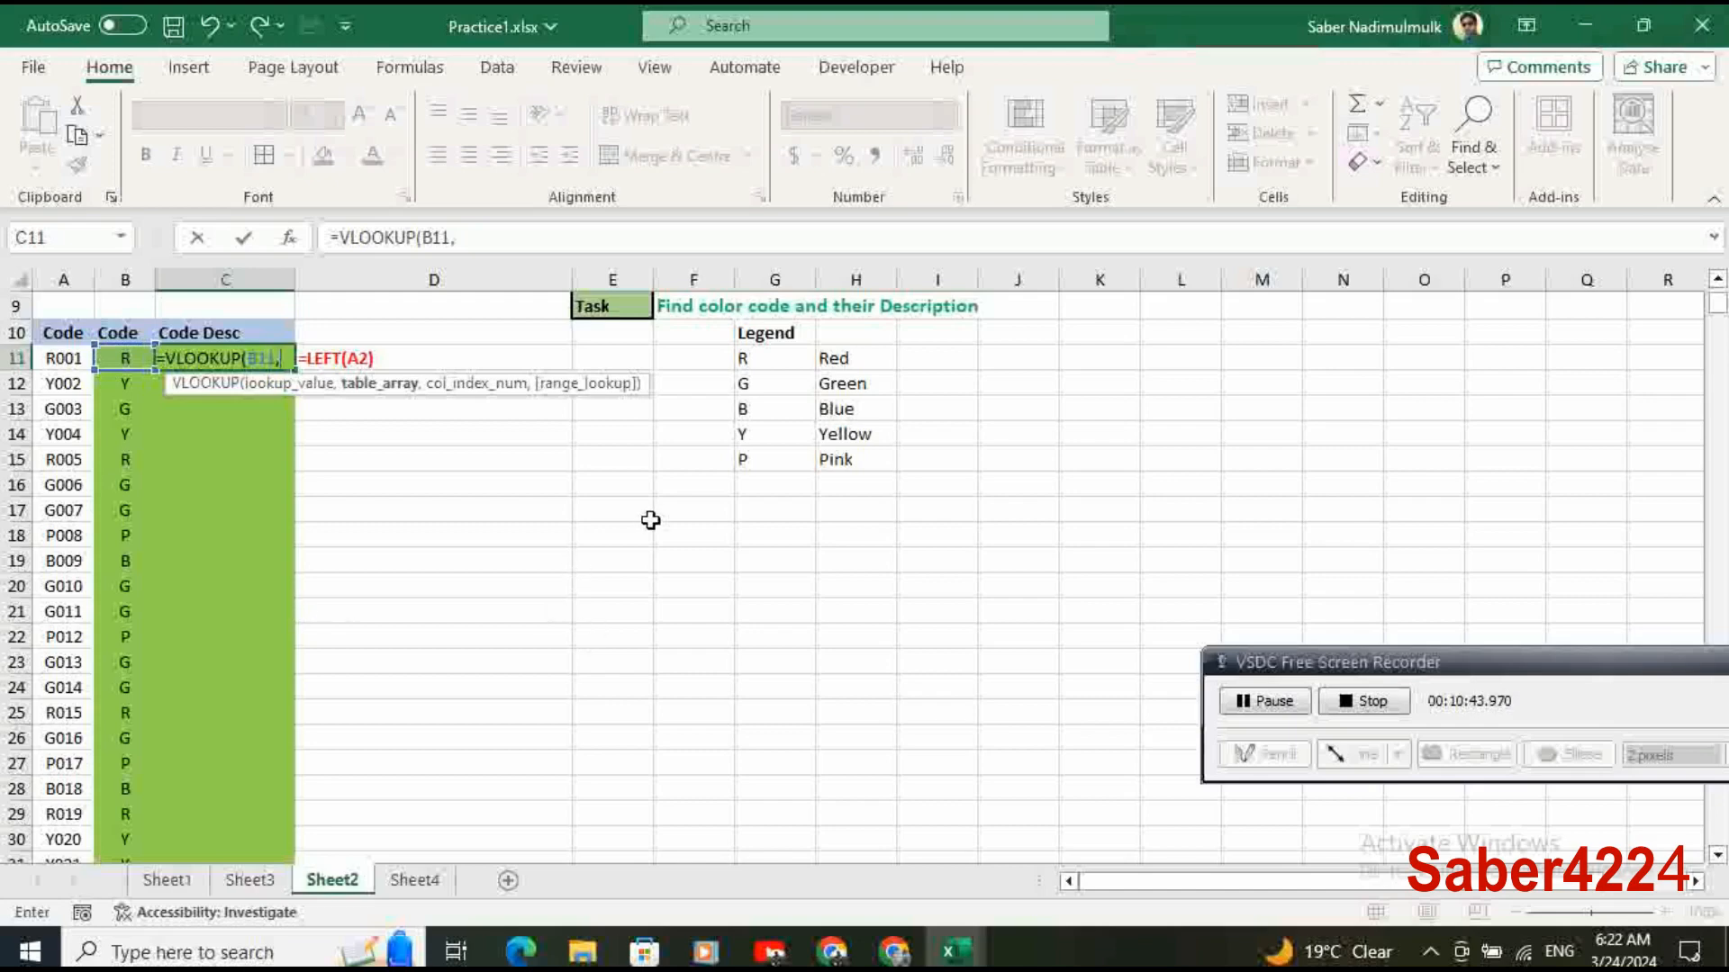
Add the legend range G11:H15 as the VLOOKUP table array, locked as the absolute reference $G$11:$H$15.
{"action": "left_click", "coordinate": [776, 358]}
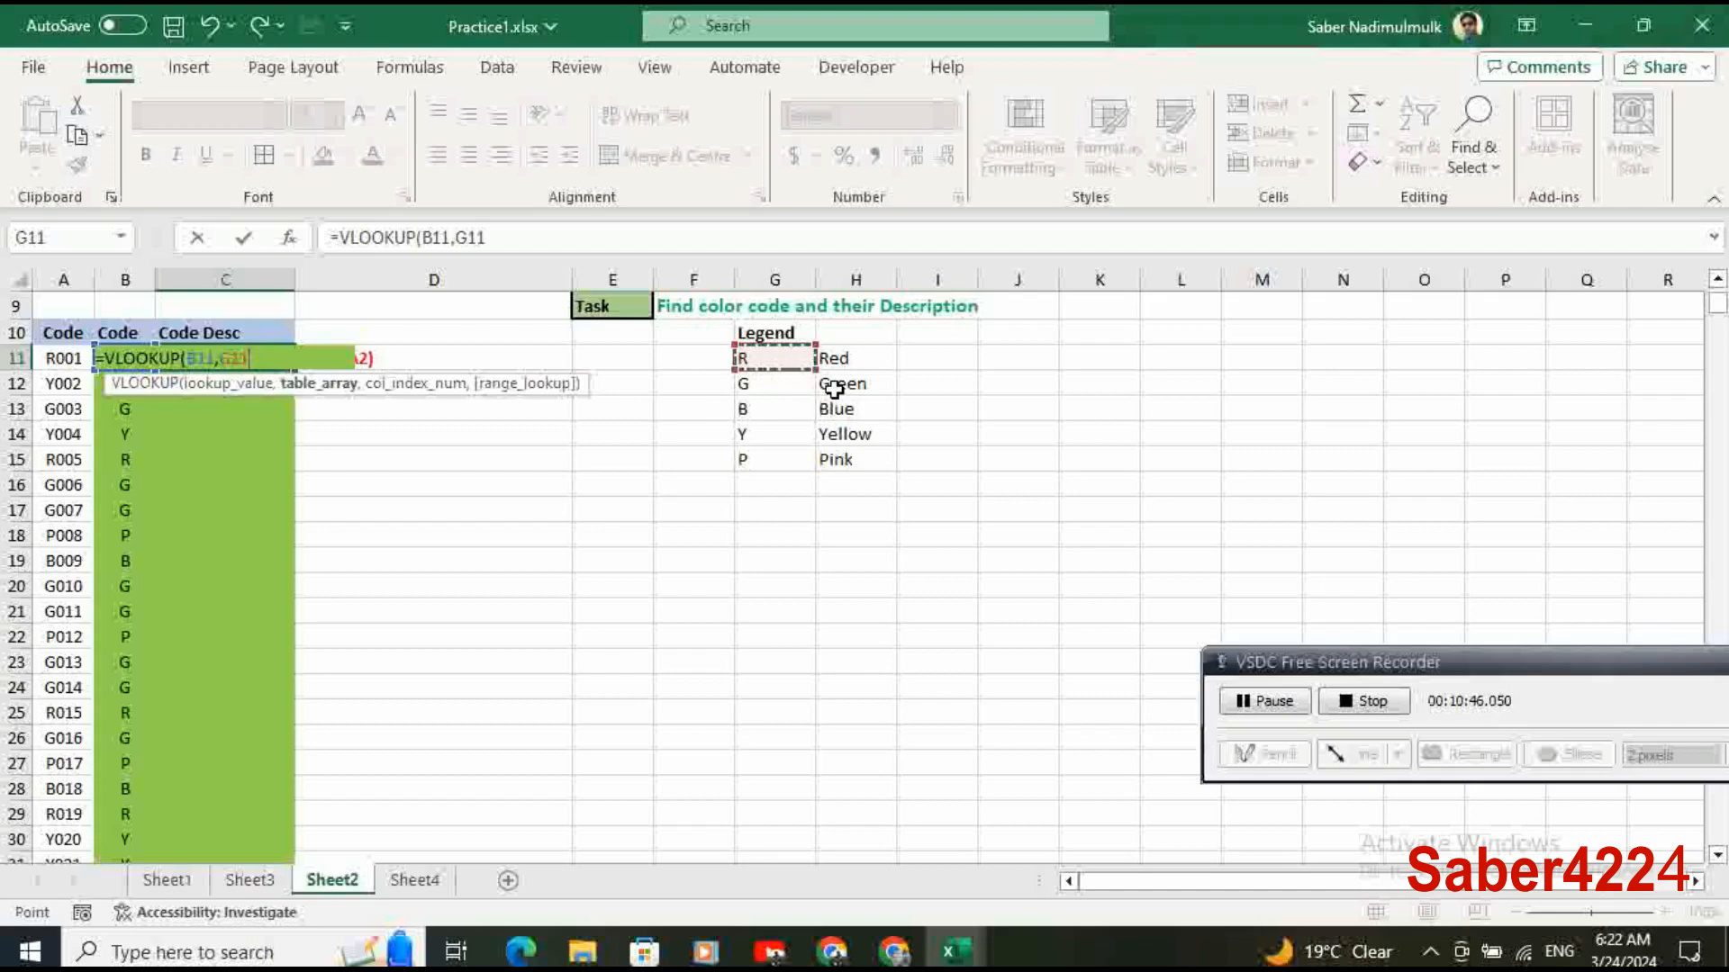
{"action": "key", "text": "shift+Right"}
{"action": "key", "text": "shift+Down"}
{"action": "key", "text": "shift+Down"}
{"action": "key", "text": "shift+Down"}
{"action": "key", "text": "shift+Down"}
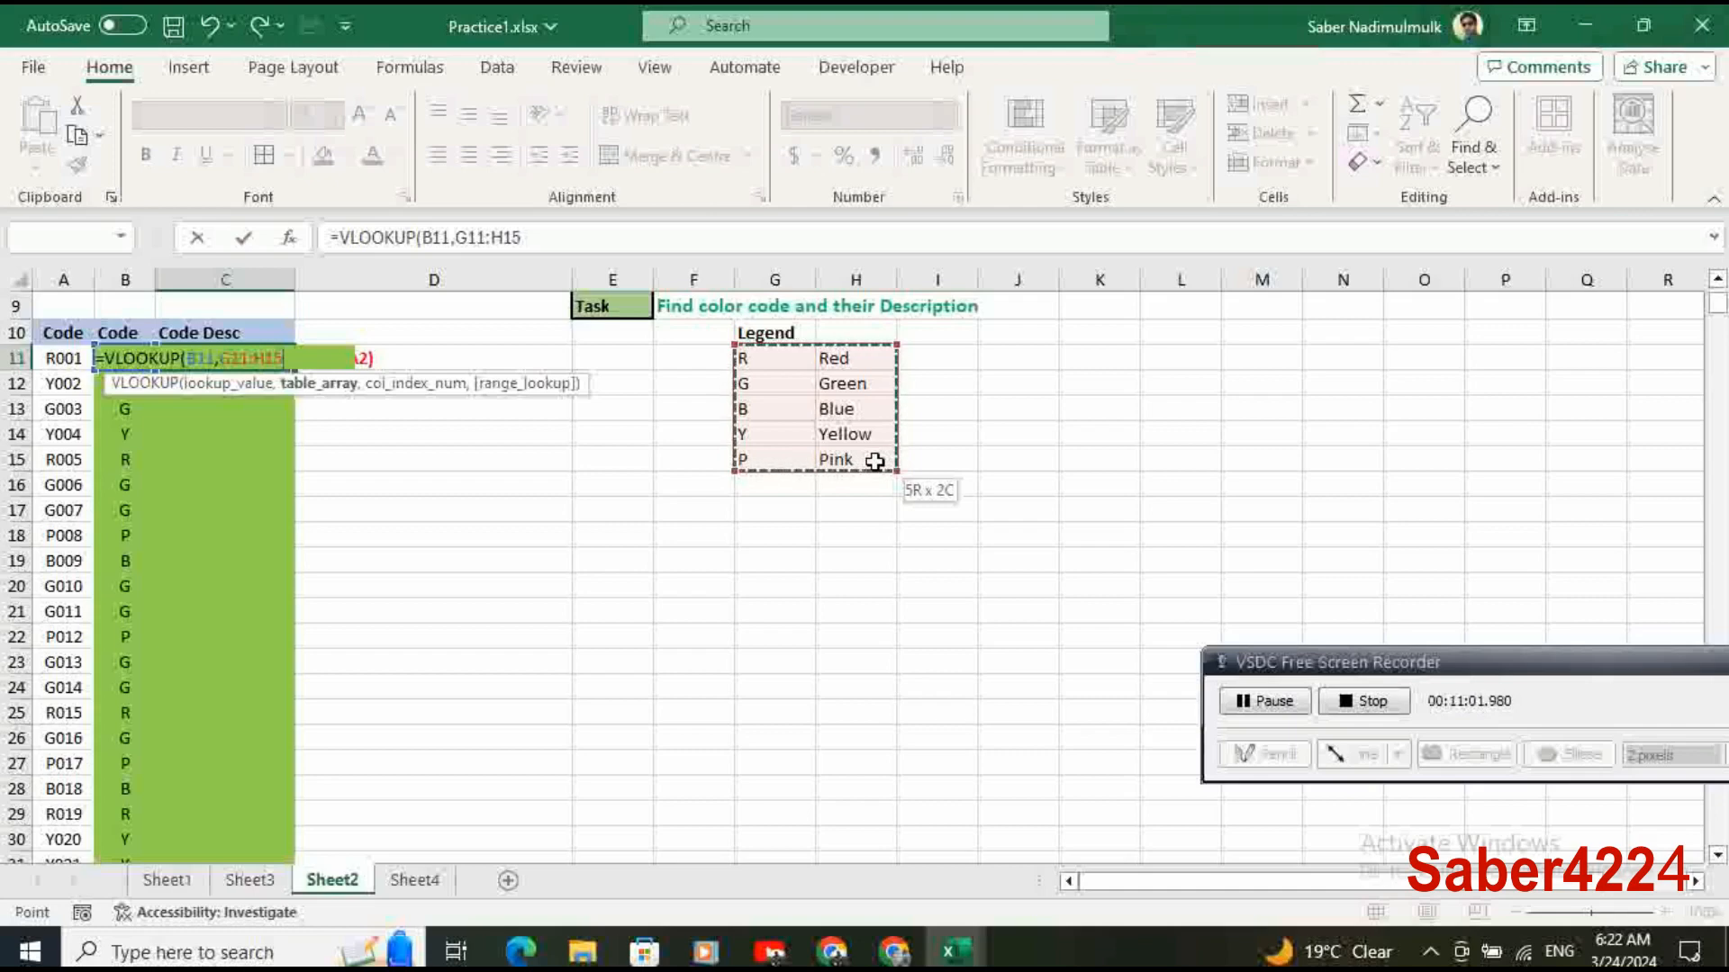
{"action": "scroll", "coordinate": [875, 461], "scroll_direction": "up", "scroll_amount": 1}
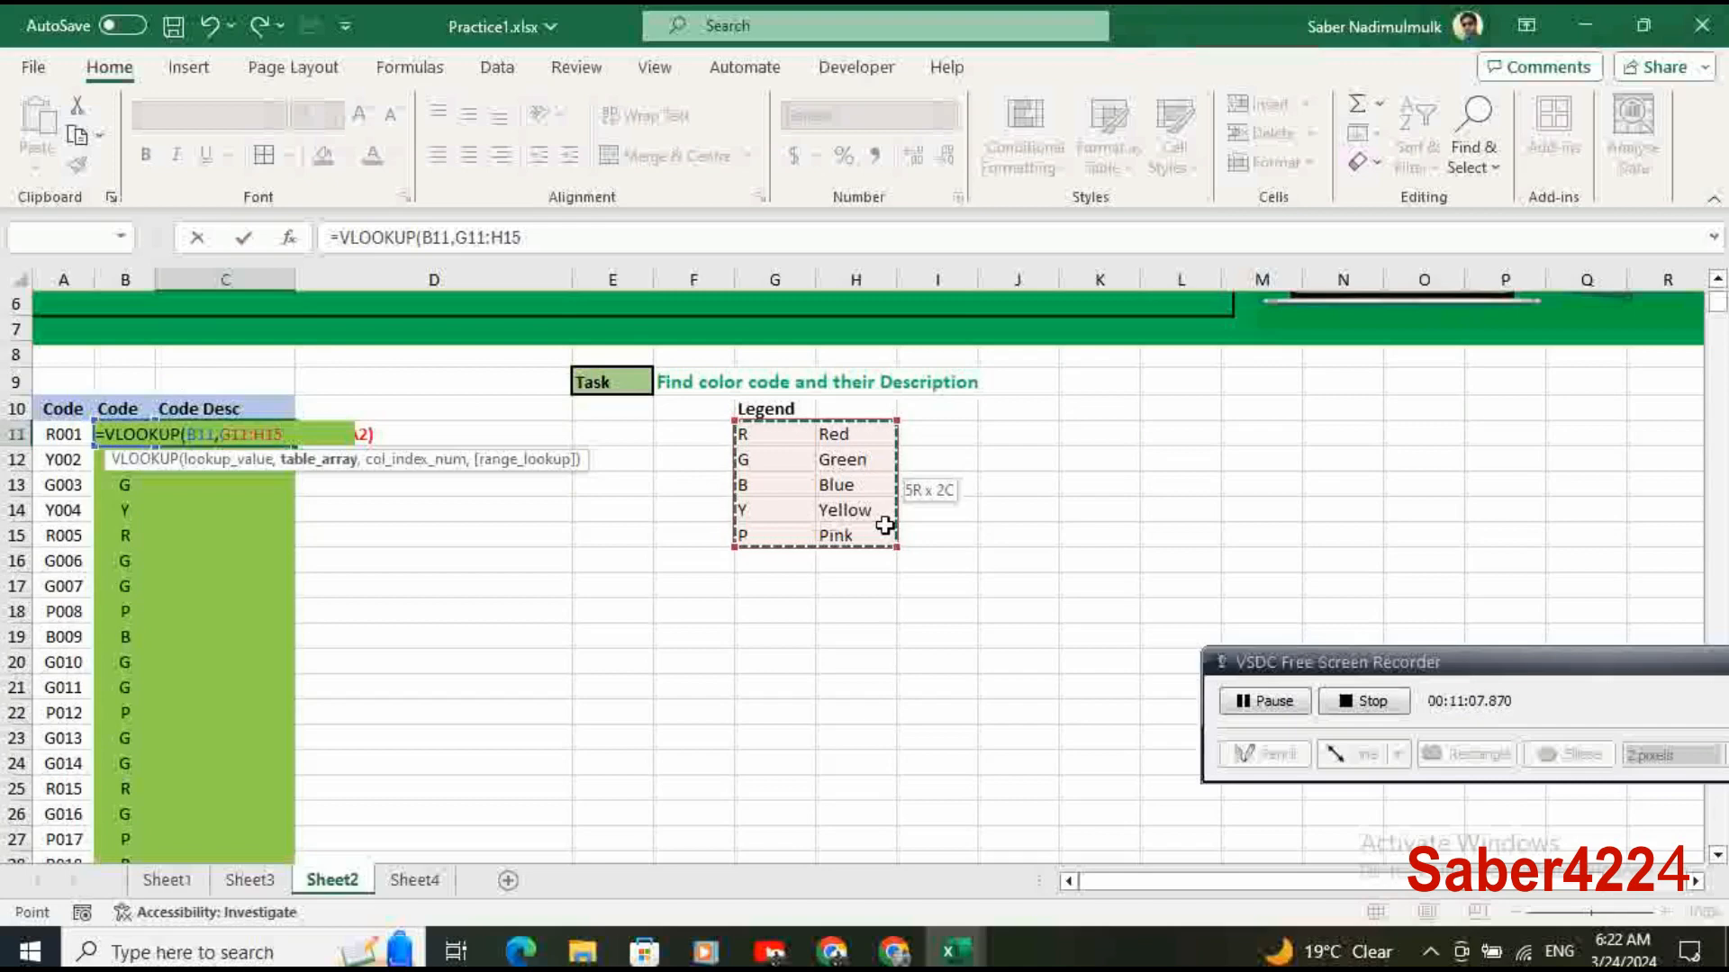
{"action": "key", "text": "F4"}
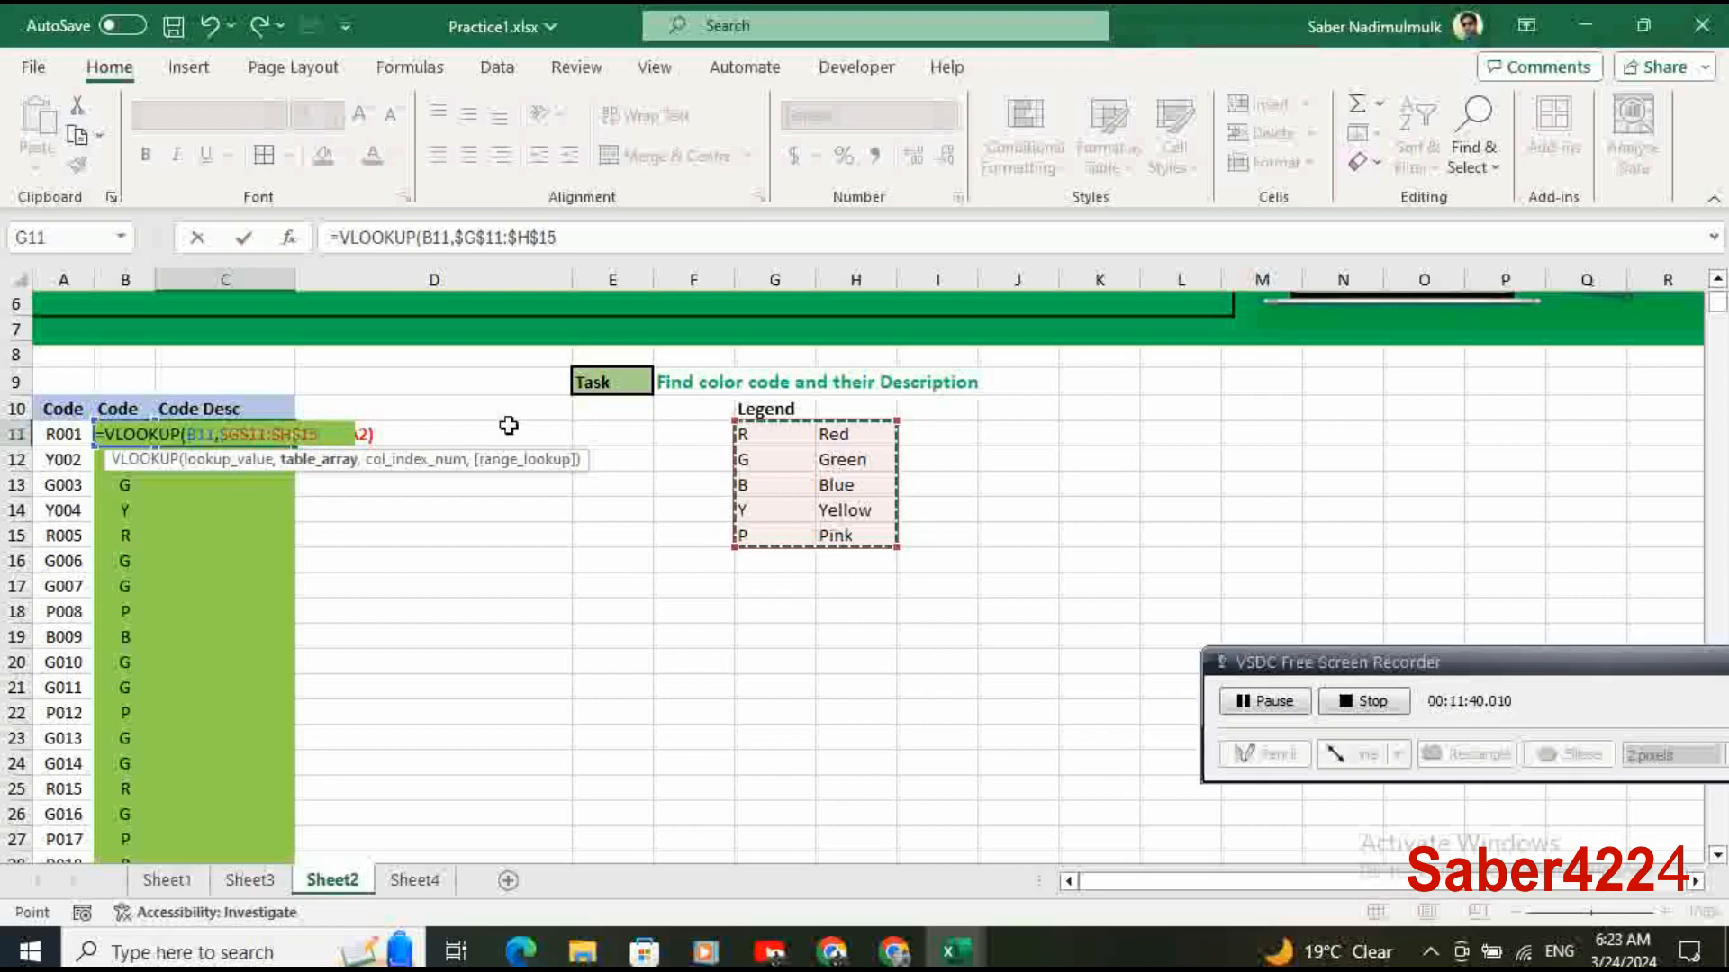
{"action": "type", "text": ","}
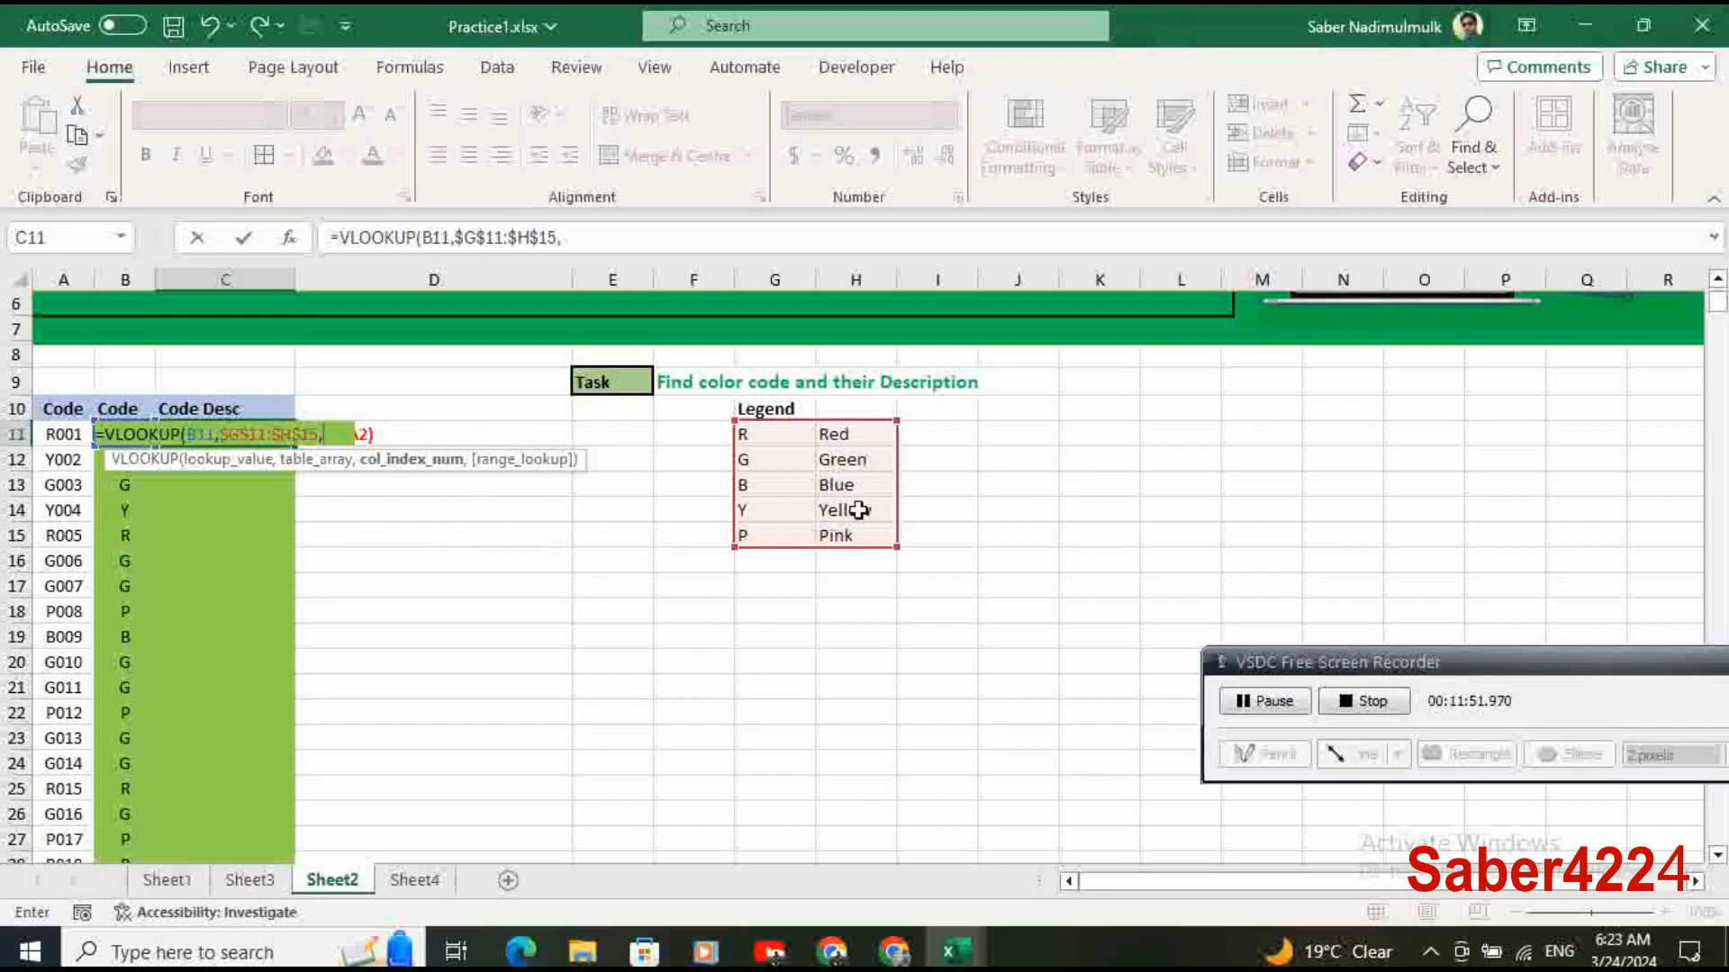
{"action": "left_click", "coordinate": [1531, 669]}
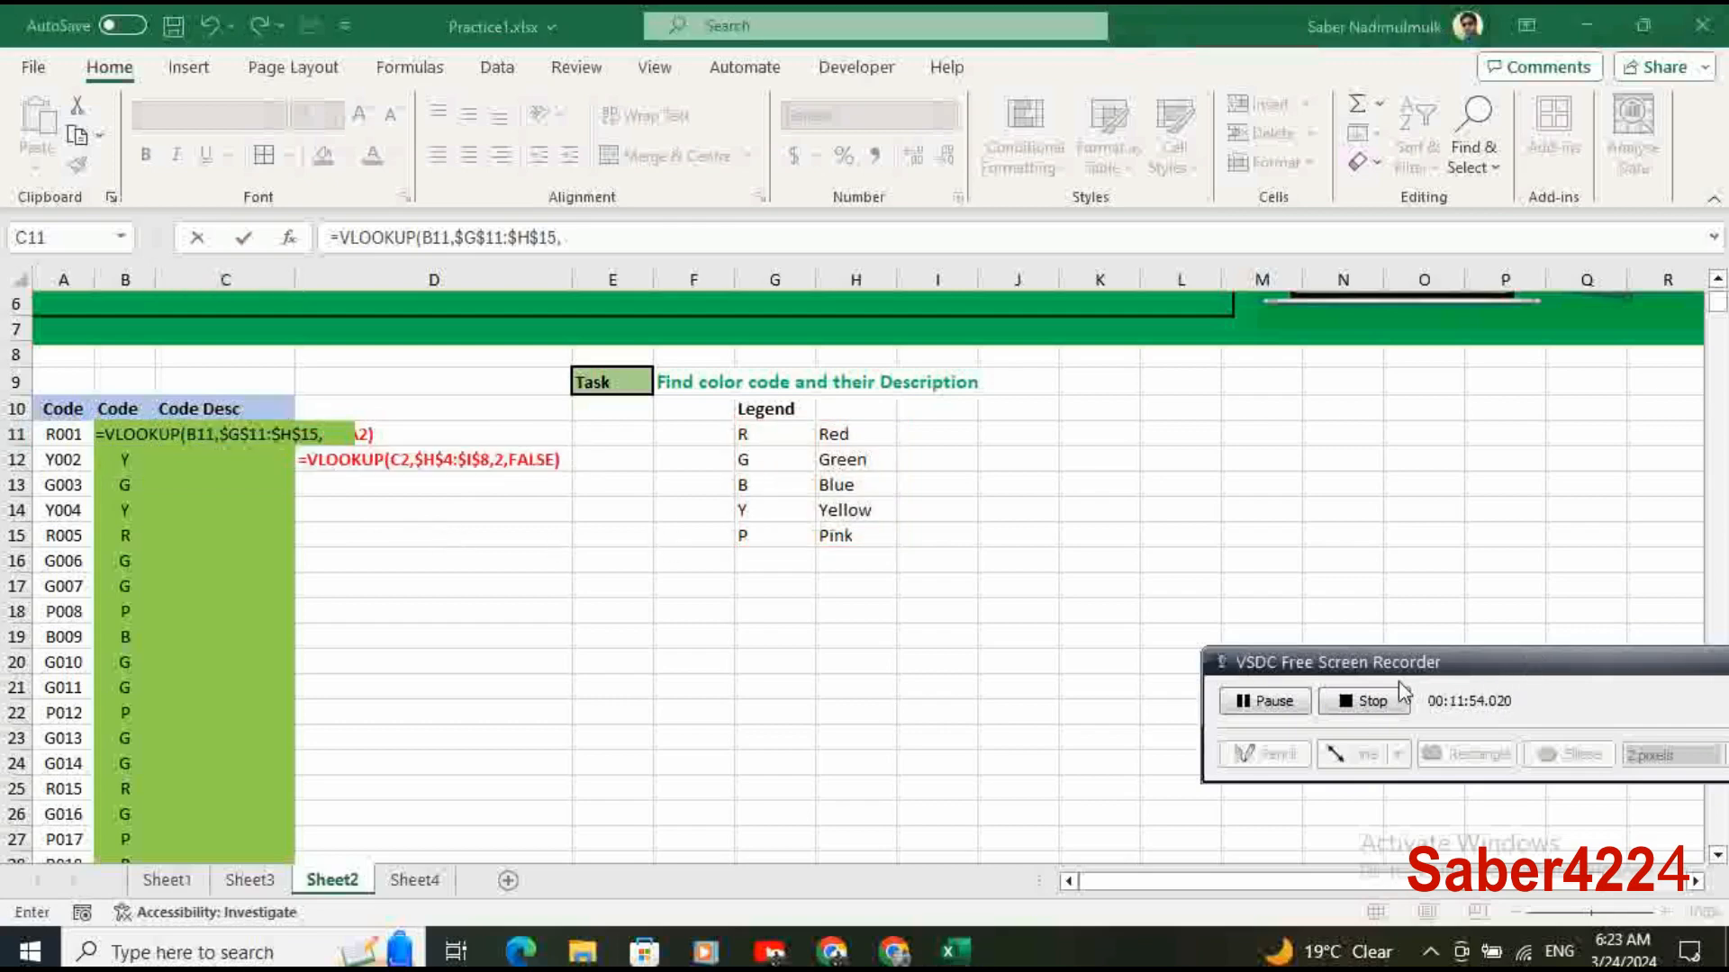
{"action": "mouse_move", "coordinate": [1530, 671]}
{"action": "left_mouse_down"}
{"action": "mouse_move", "coordinate": [1271, 670]}
{"action": "mouse_move", "coordinate": [1071, 732]}
{"action": "mouse_move", "coordinate": [1097, 733]}
{"action": "left_mouse_up"}
{"action": "left_click", "coordinate": [1535, 756]}
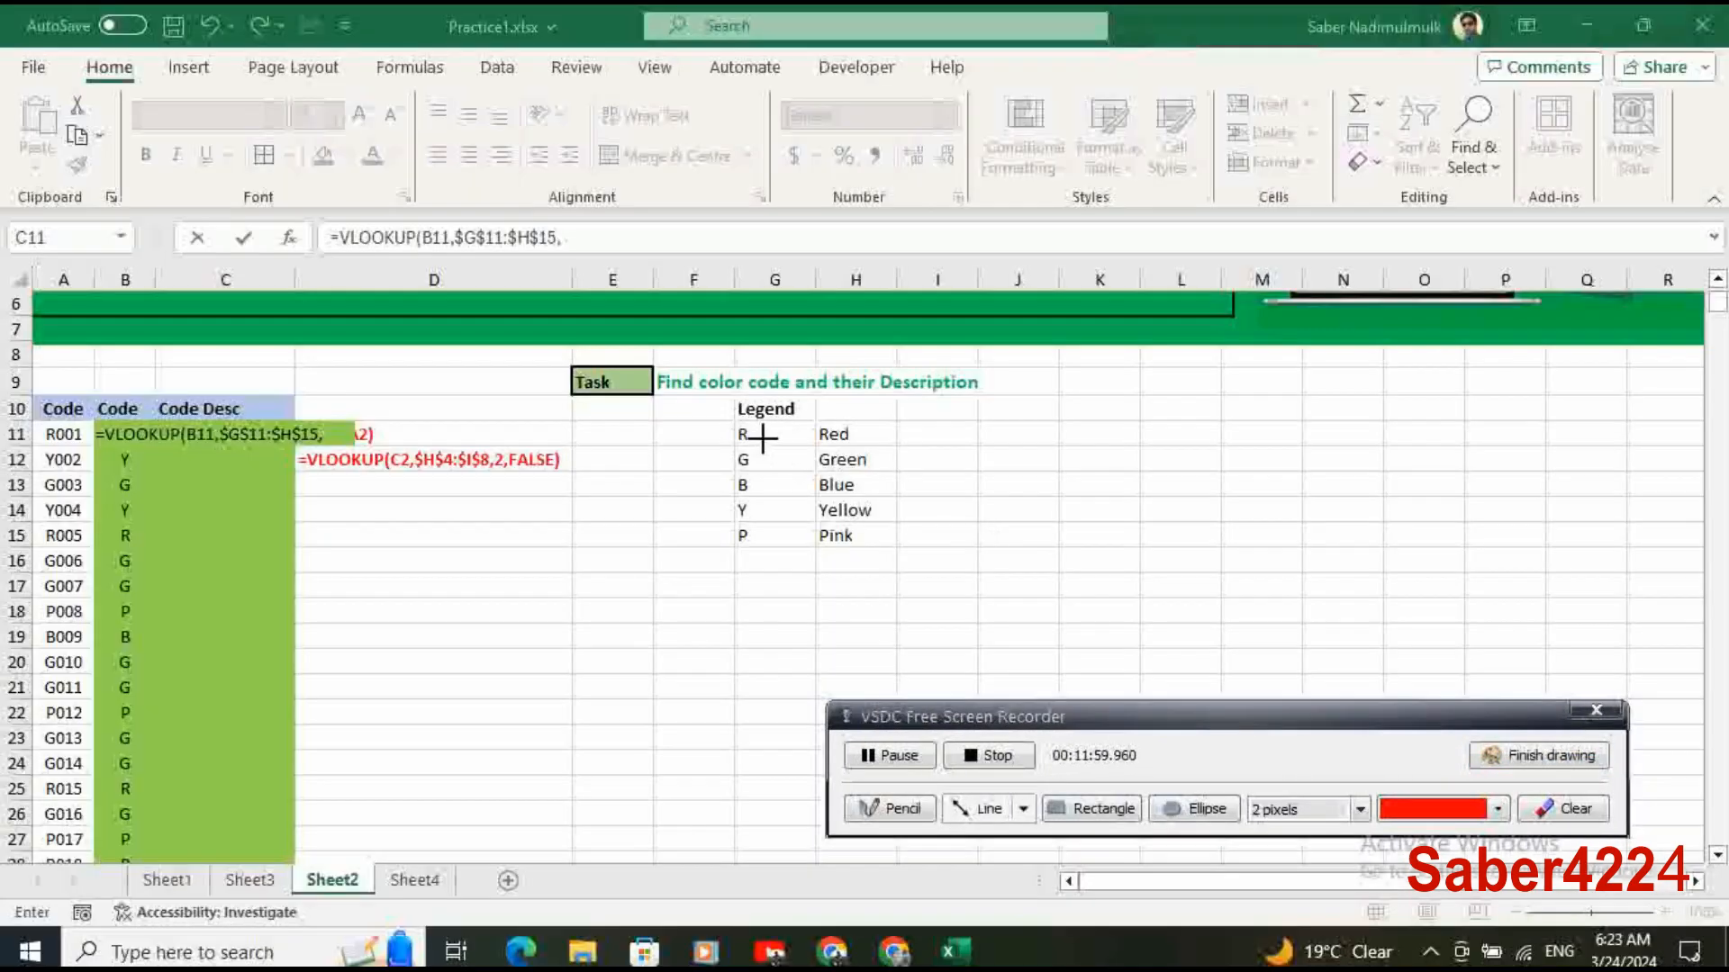
{"action": "left_click_drag", "start_coordinate": [762, 385], "coordinate": [762, 407]}
{"action": "left_click_drag", "start_coordinate": [823, 382], "coordinate": [829, 430]}
{"action": "left_click", "coordinate": [1520, 763]}
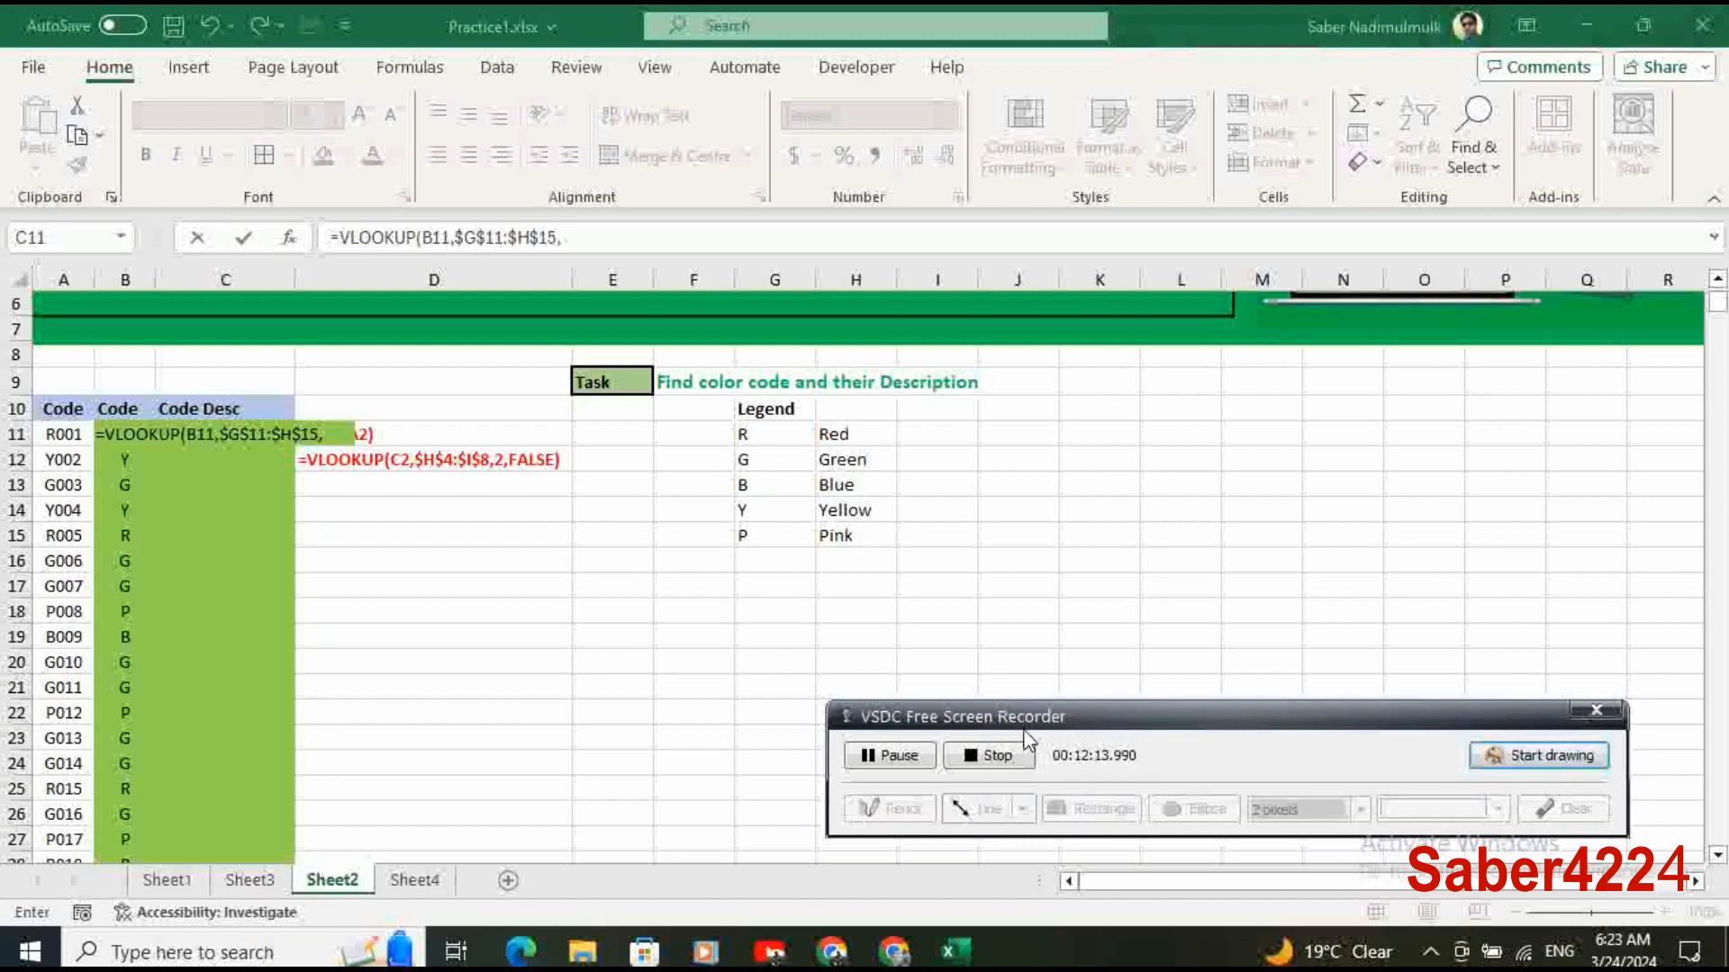
Complete the C11 formula with column index 2 and exact match, giving =VLOOKUP(B11,$G$11:$H$15,2,FALSE).
{"action": "left_click", "coordinate": [358, 437]}
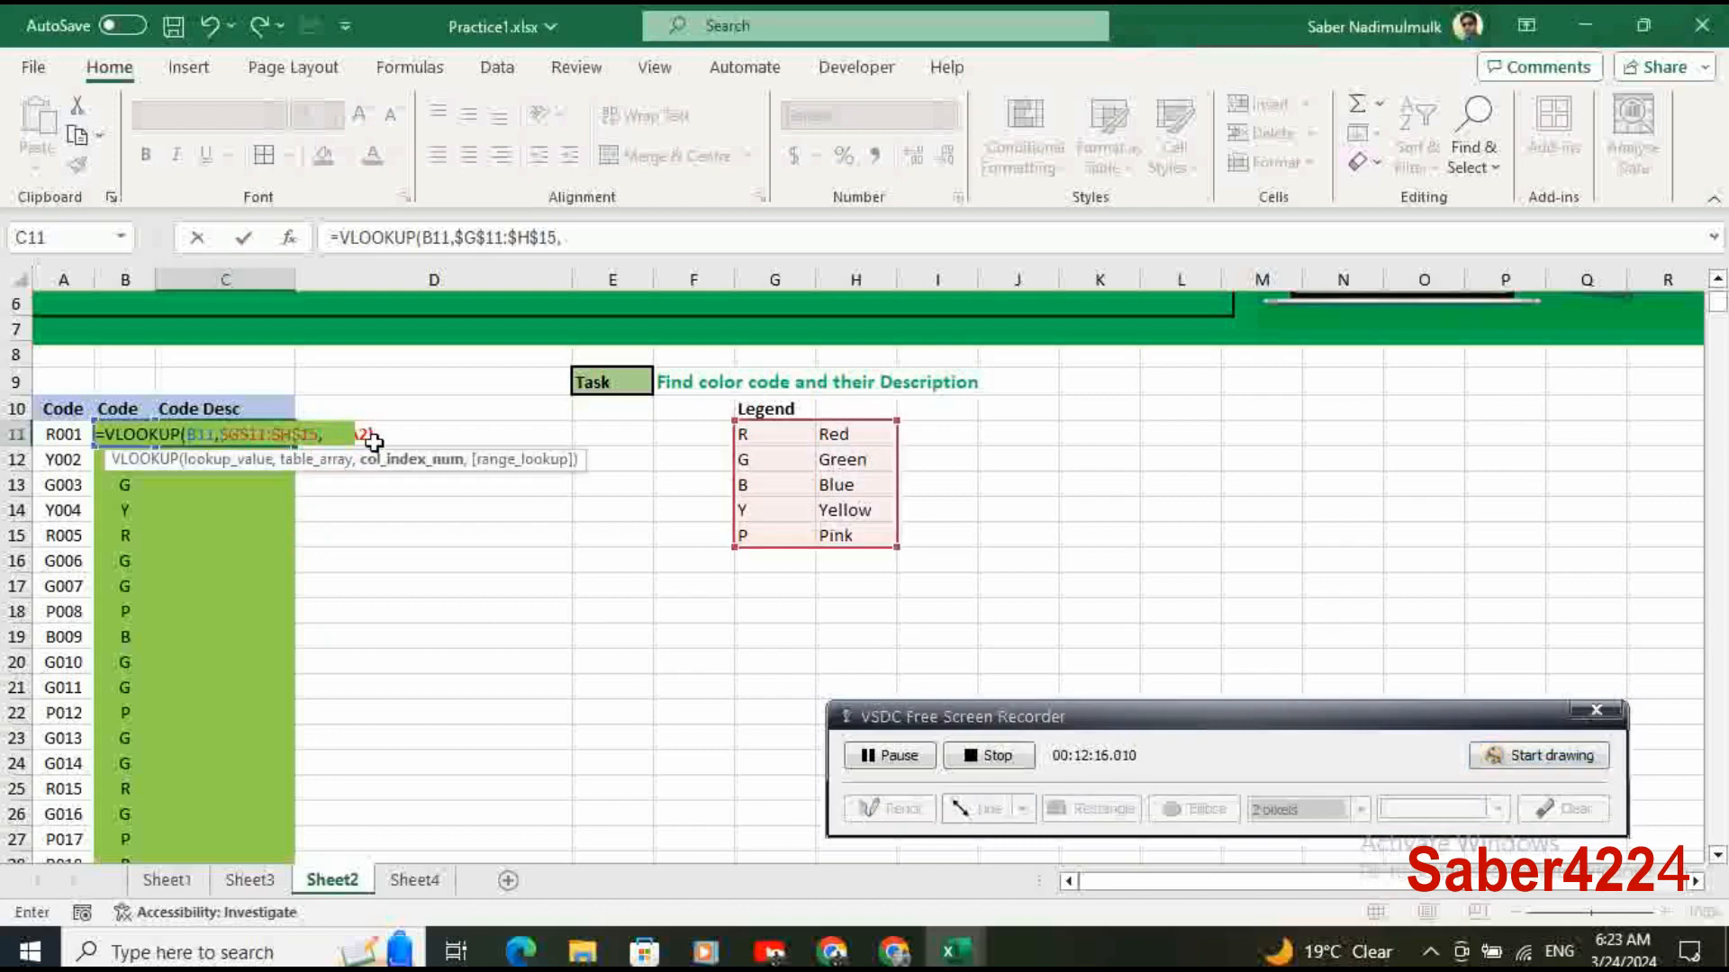
{"action": "type", "text": "2,"}
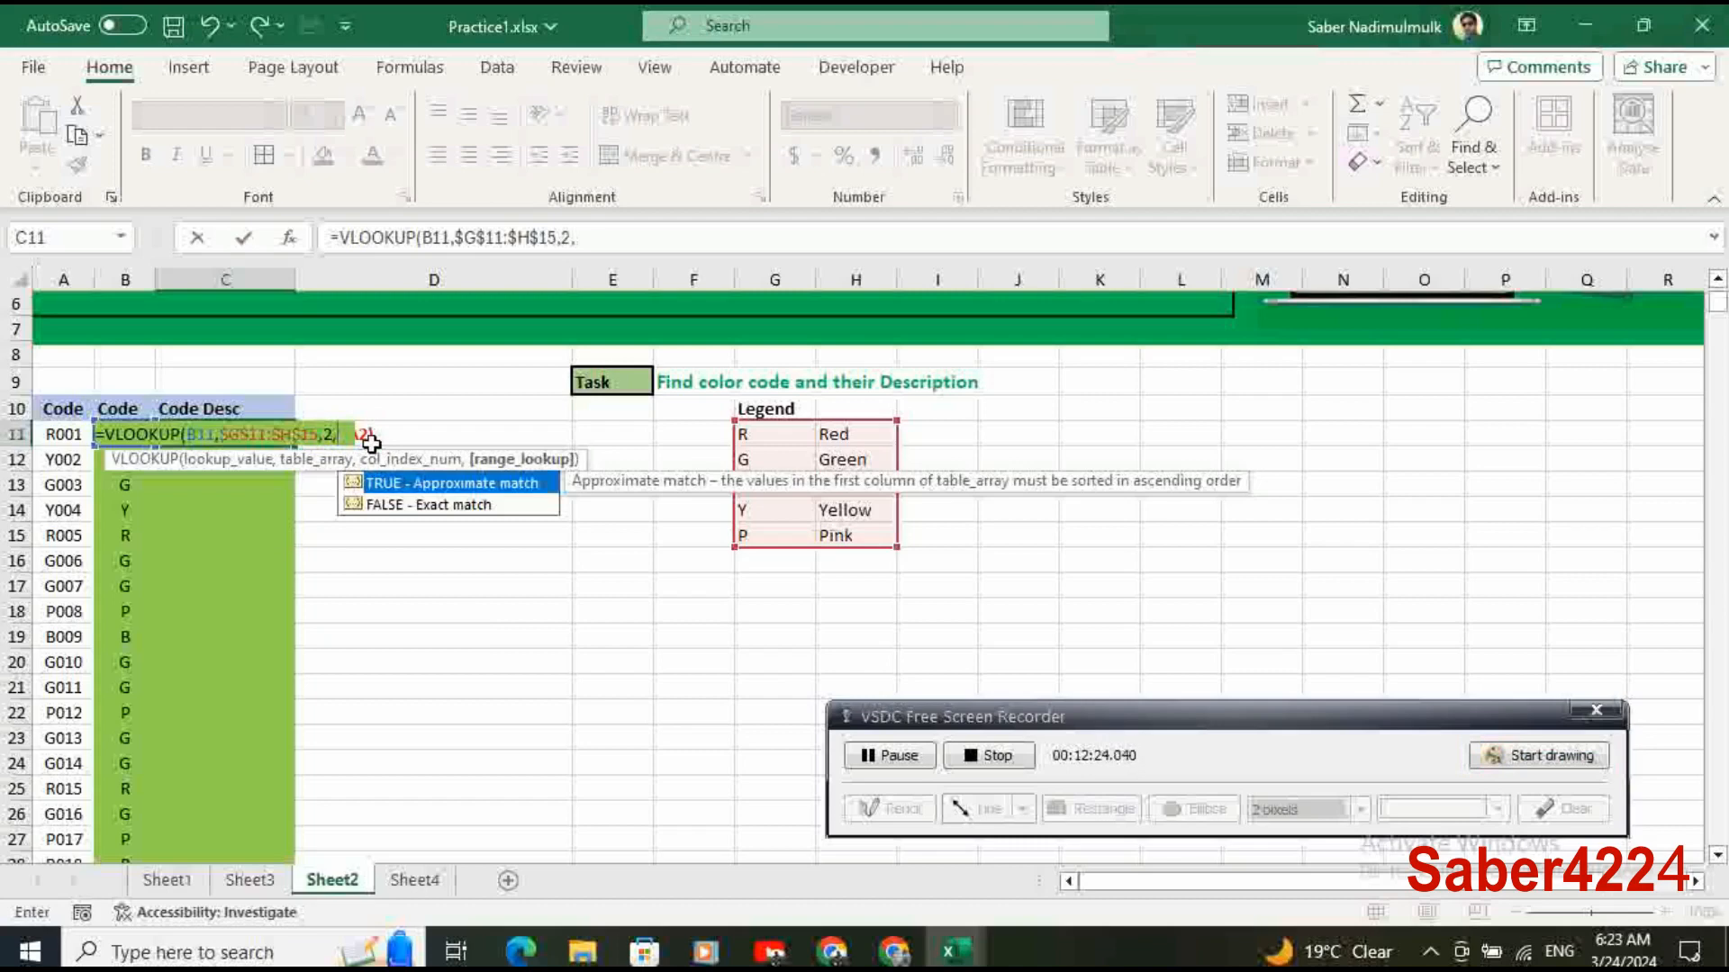
{"action": "left_click", "coordinate": [435, 506]}
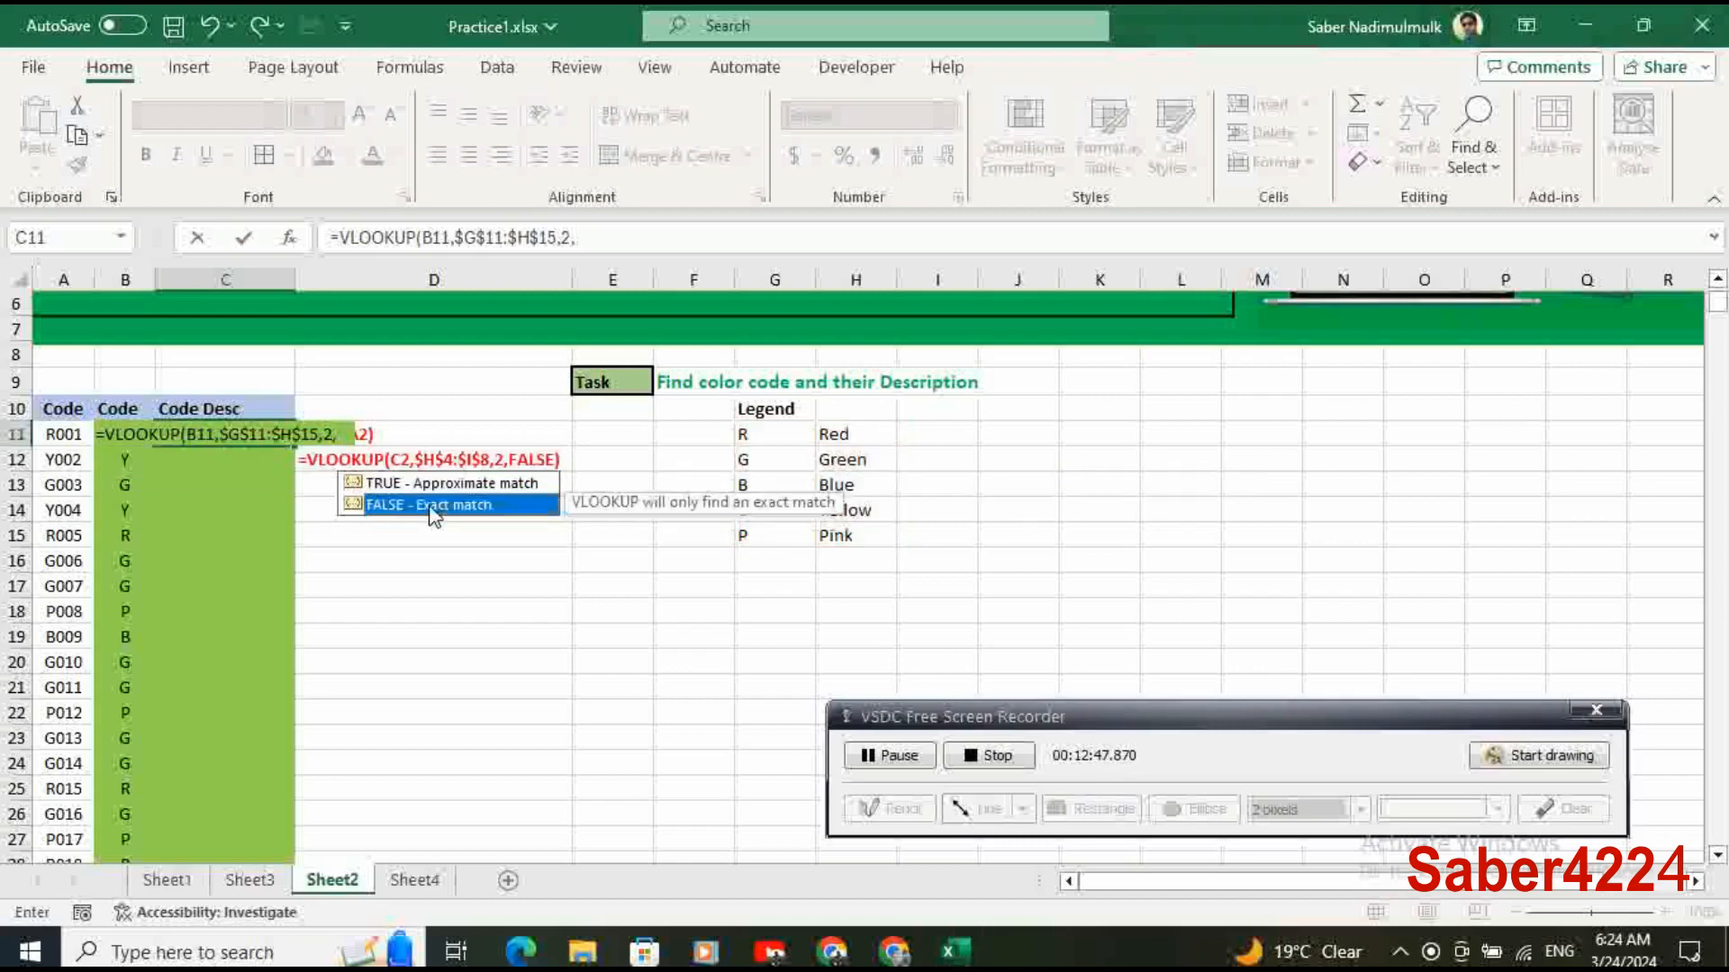
{"action": "double_click", "coordinate": [431, 506]}
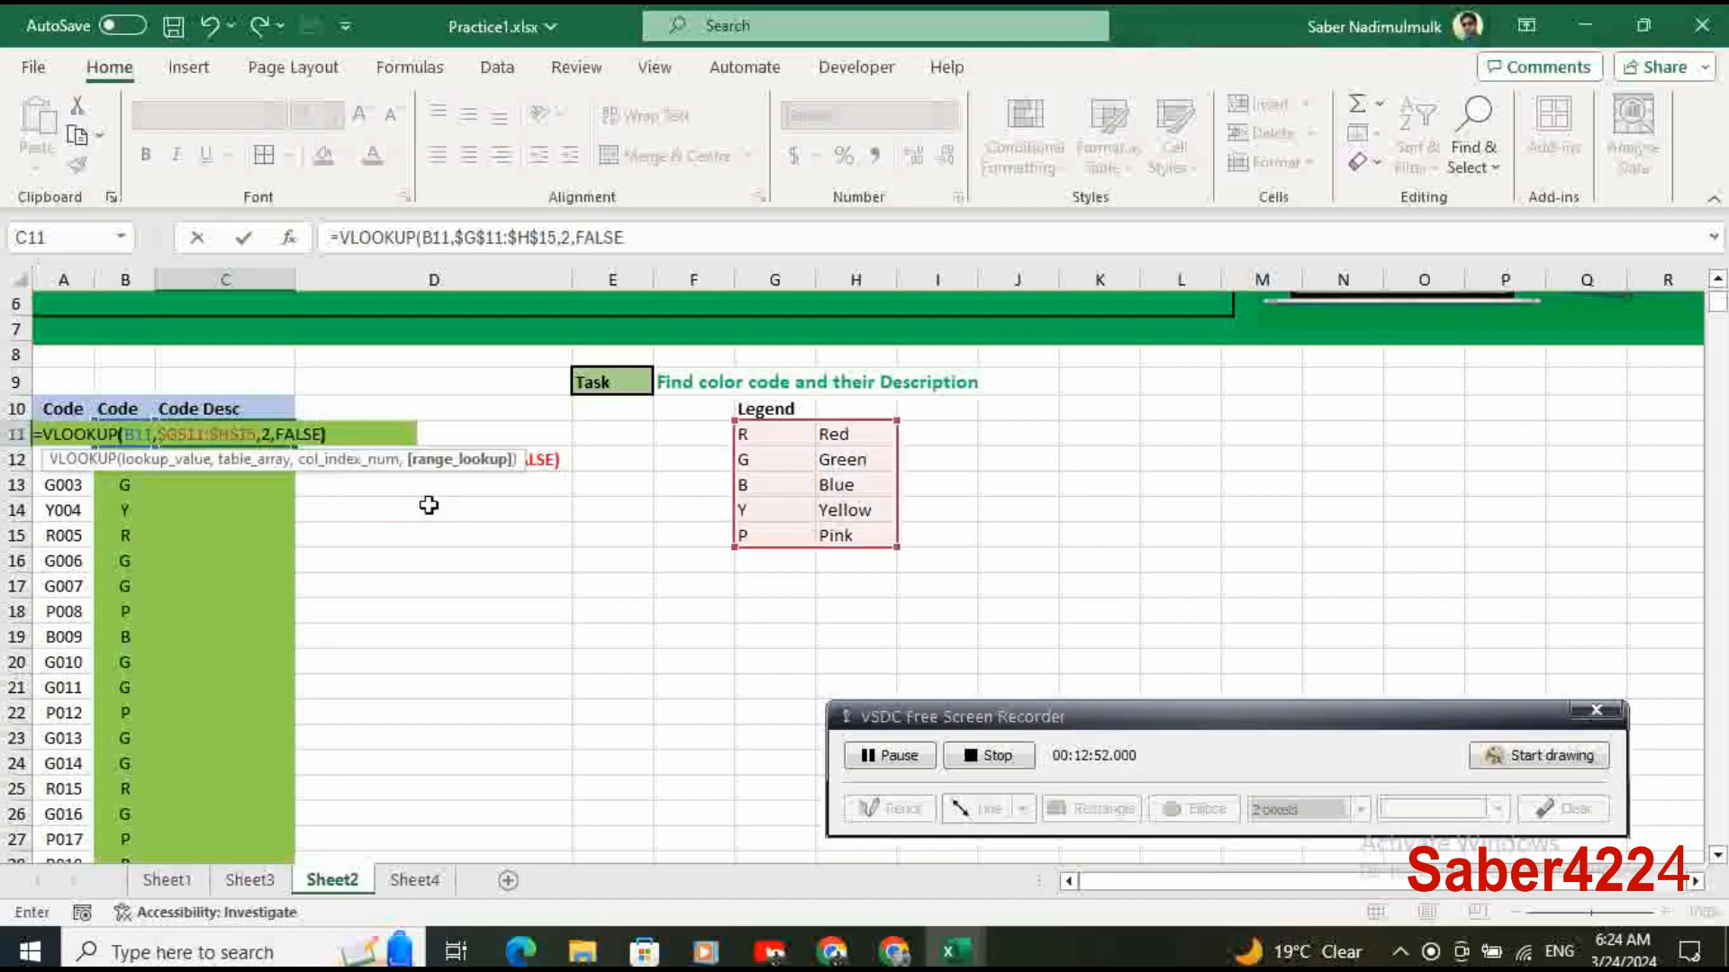
{"action": "type", "text": ")"}
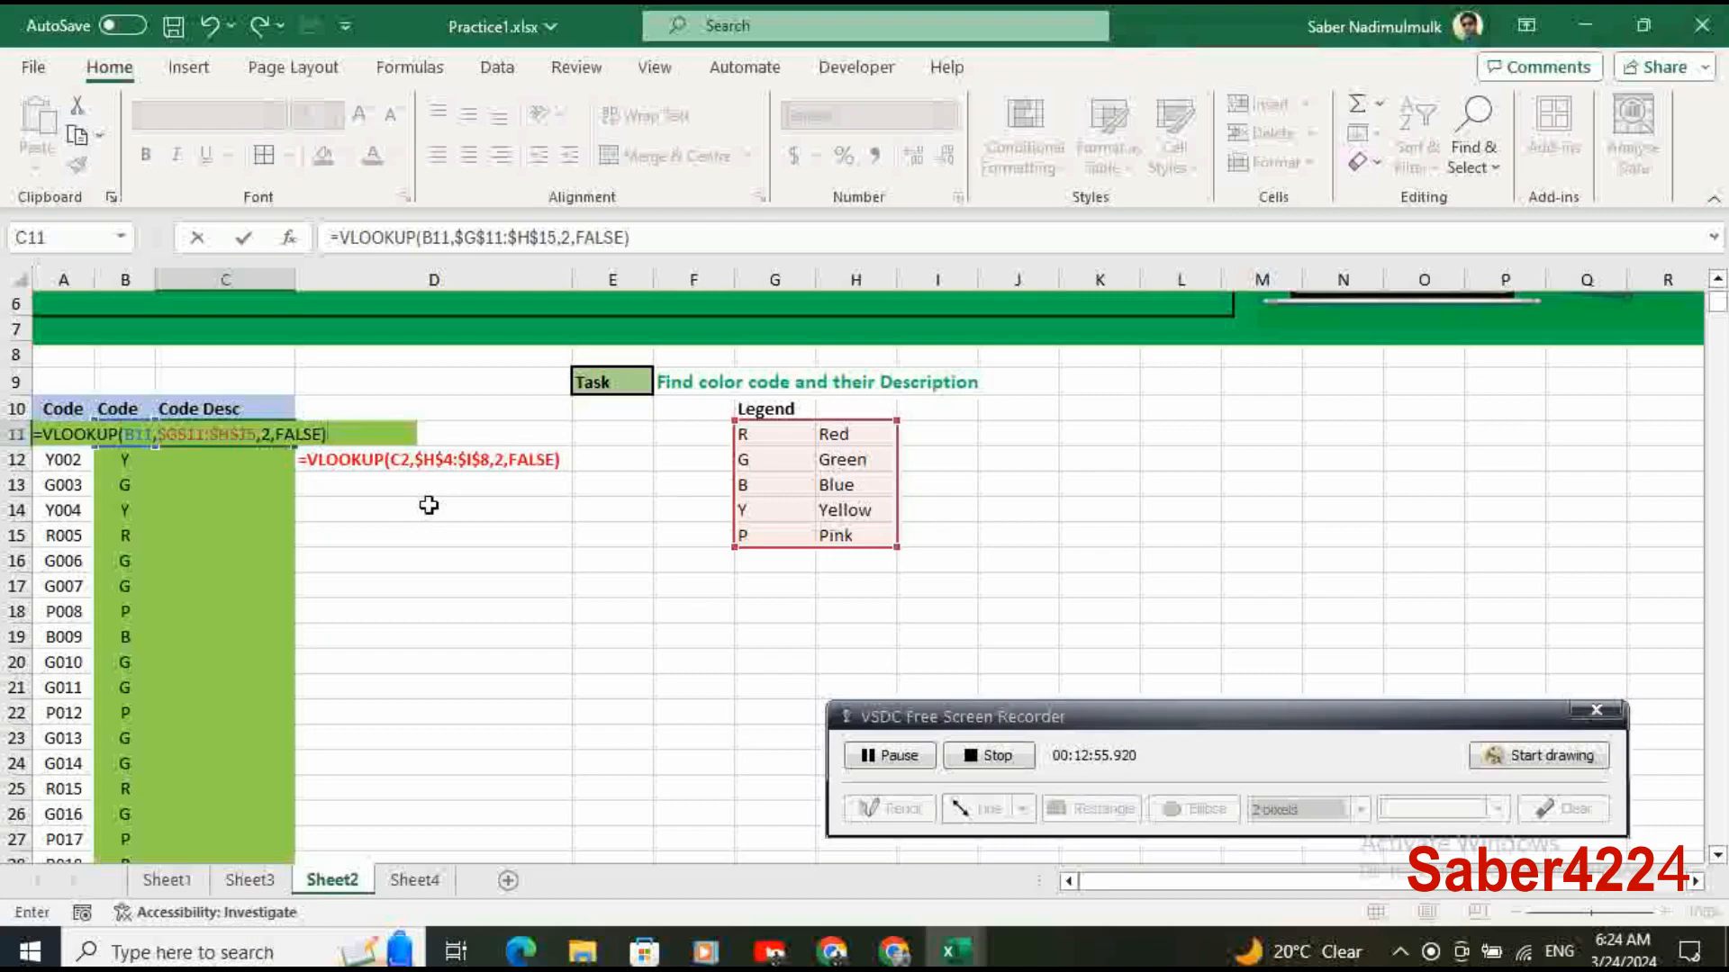
{"action": "key", "text": "Return"}
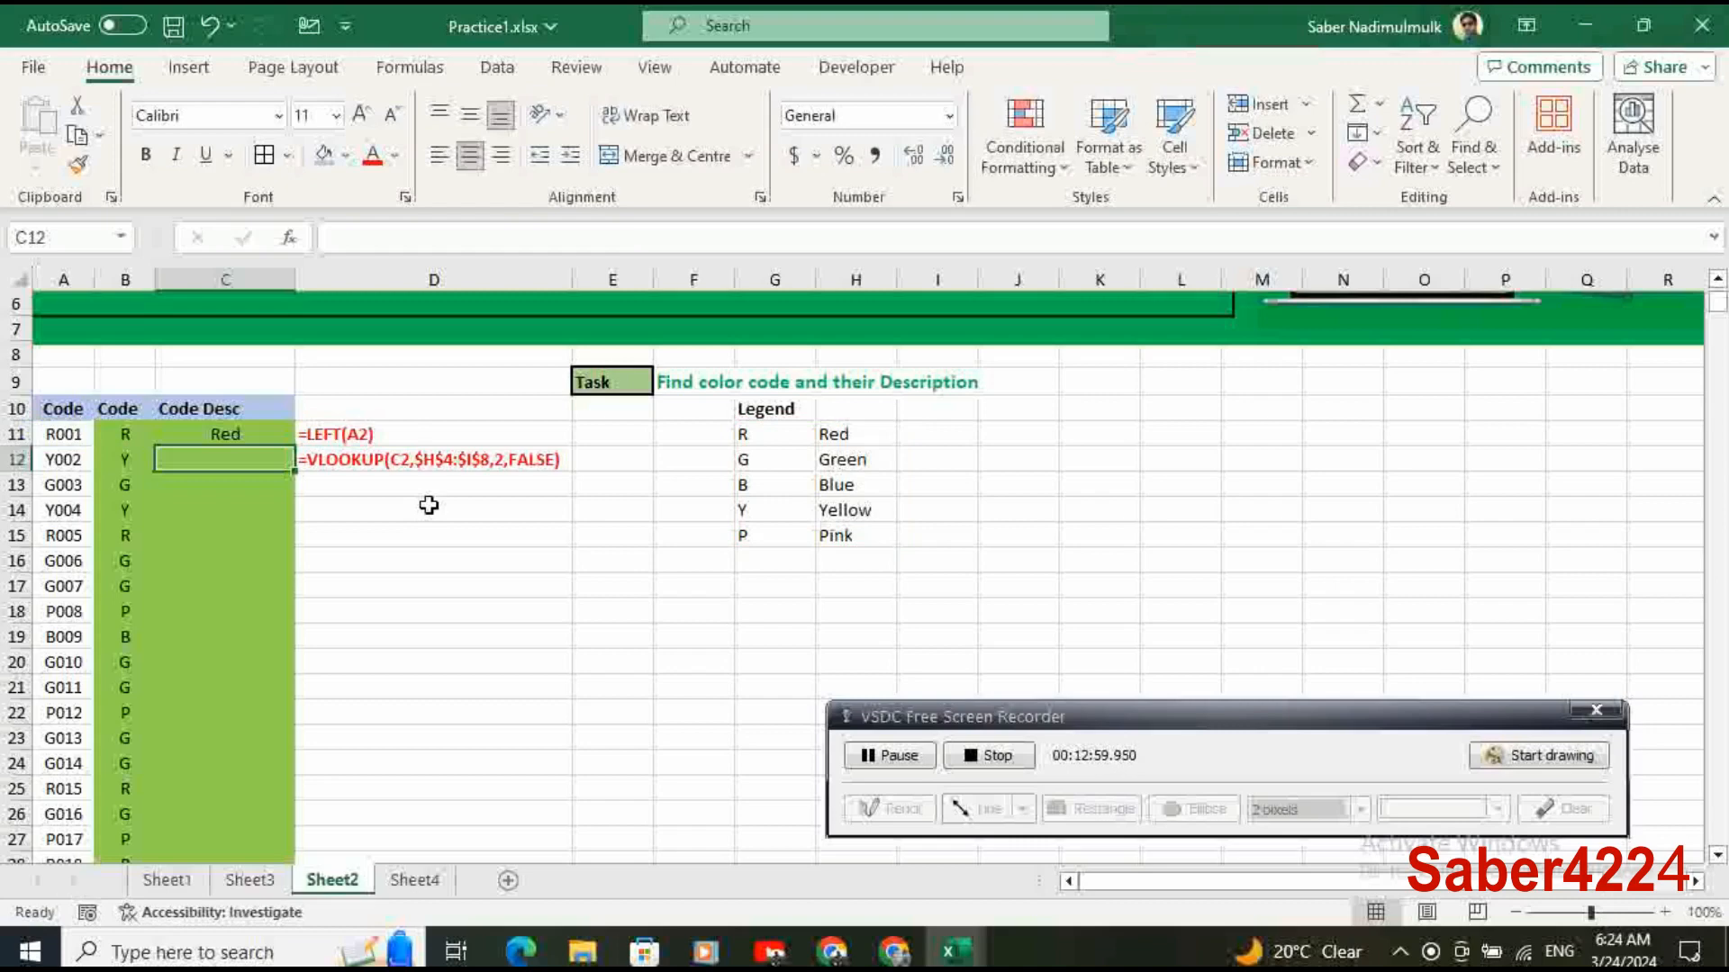
Compare the codes, extracted letters and description cells in the first rows of columns A to C.
{"action": "key", "text": "Up"}
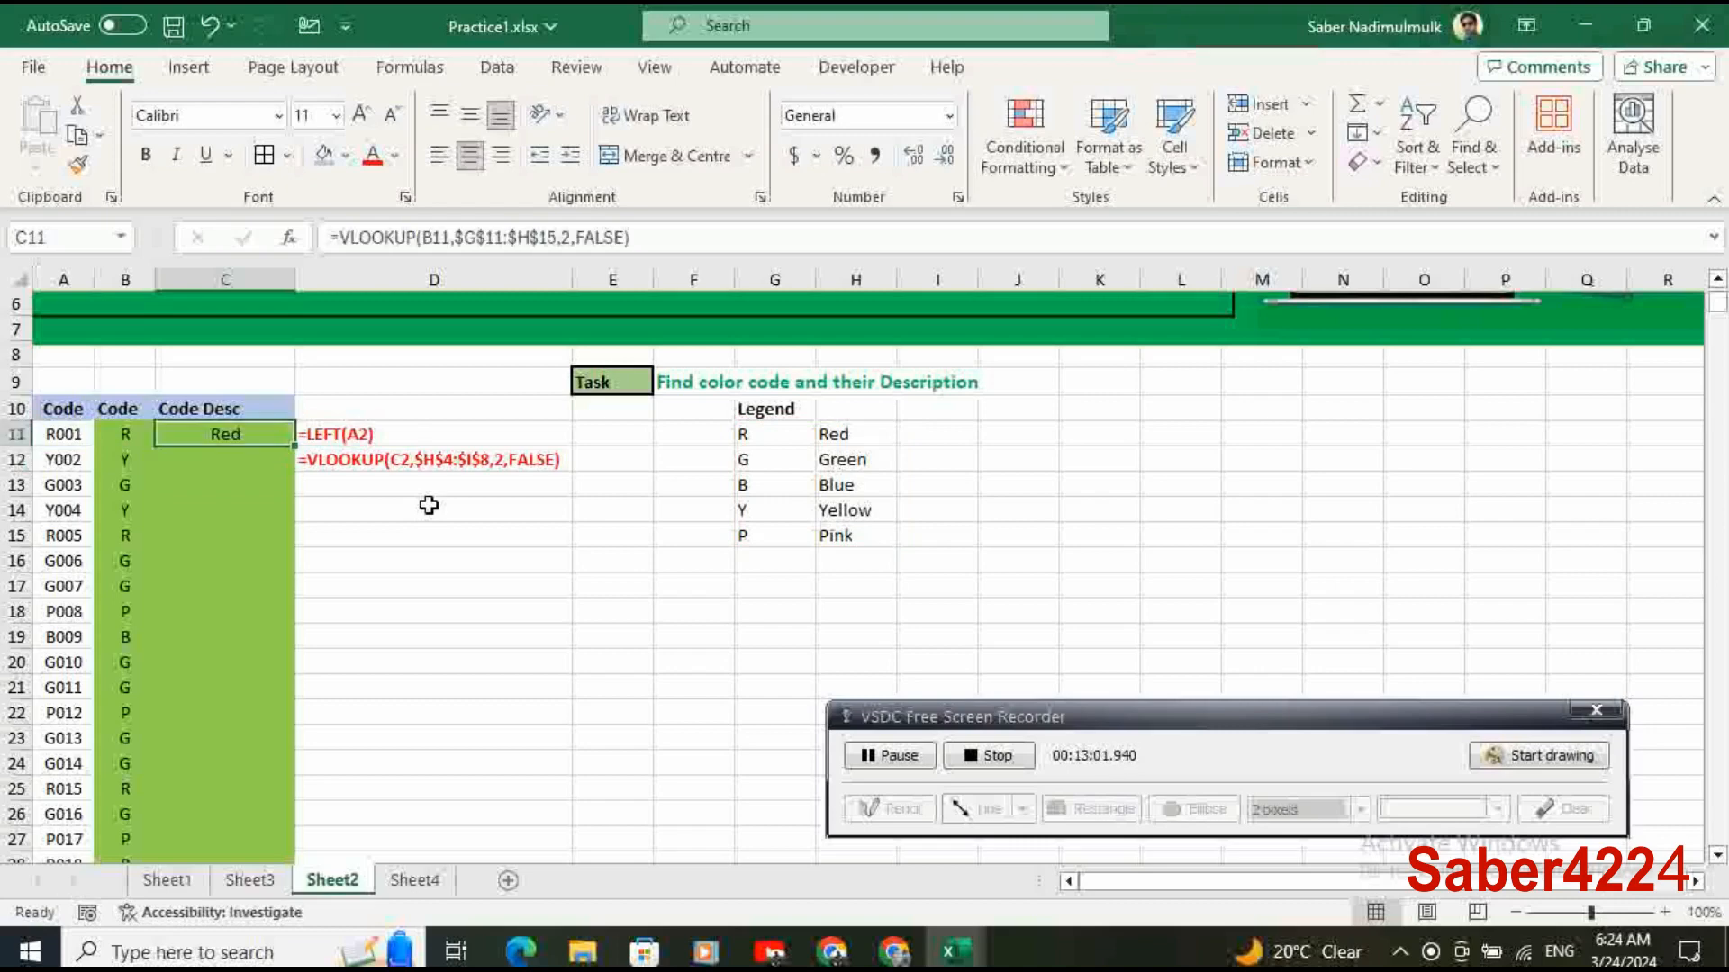
{"action": "key", "text": "Left"}
{"action": "key", "text": "Left"}
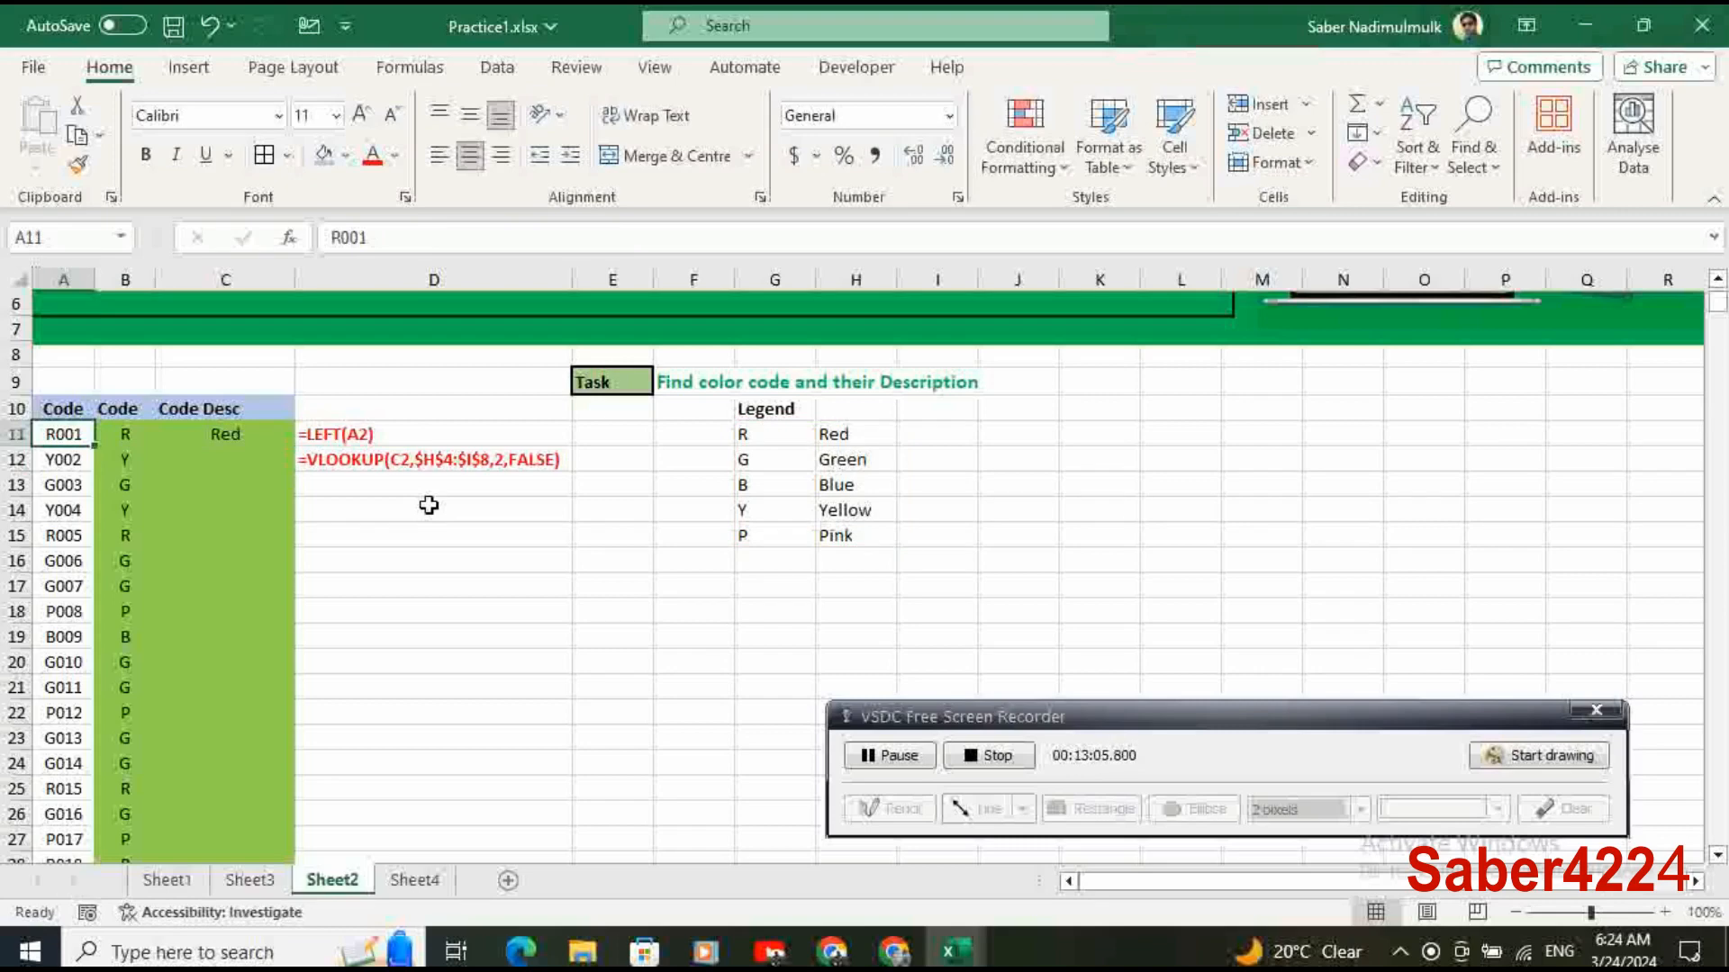
{"action": "key", "text": "Right"}
{"action": "key", "text": "Down"}
{"action": "key", "text": "Left"}
{"action": "key", "text": "Right"}
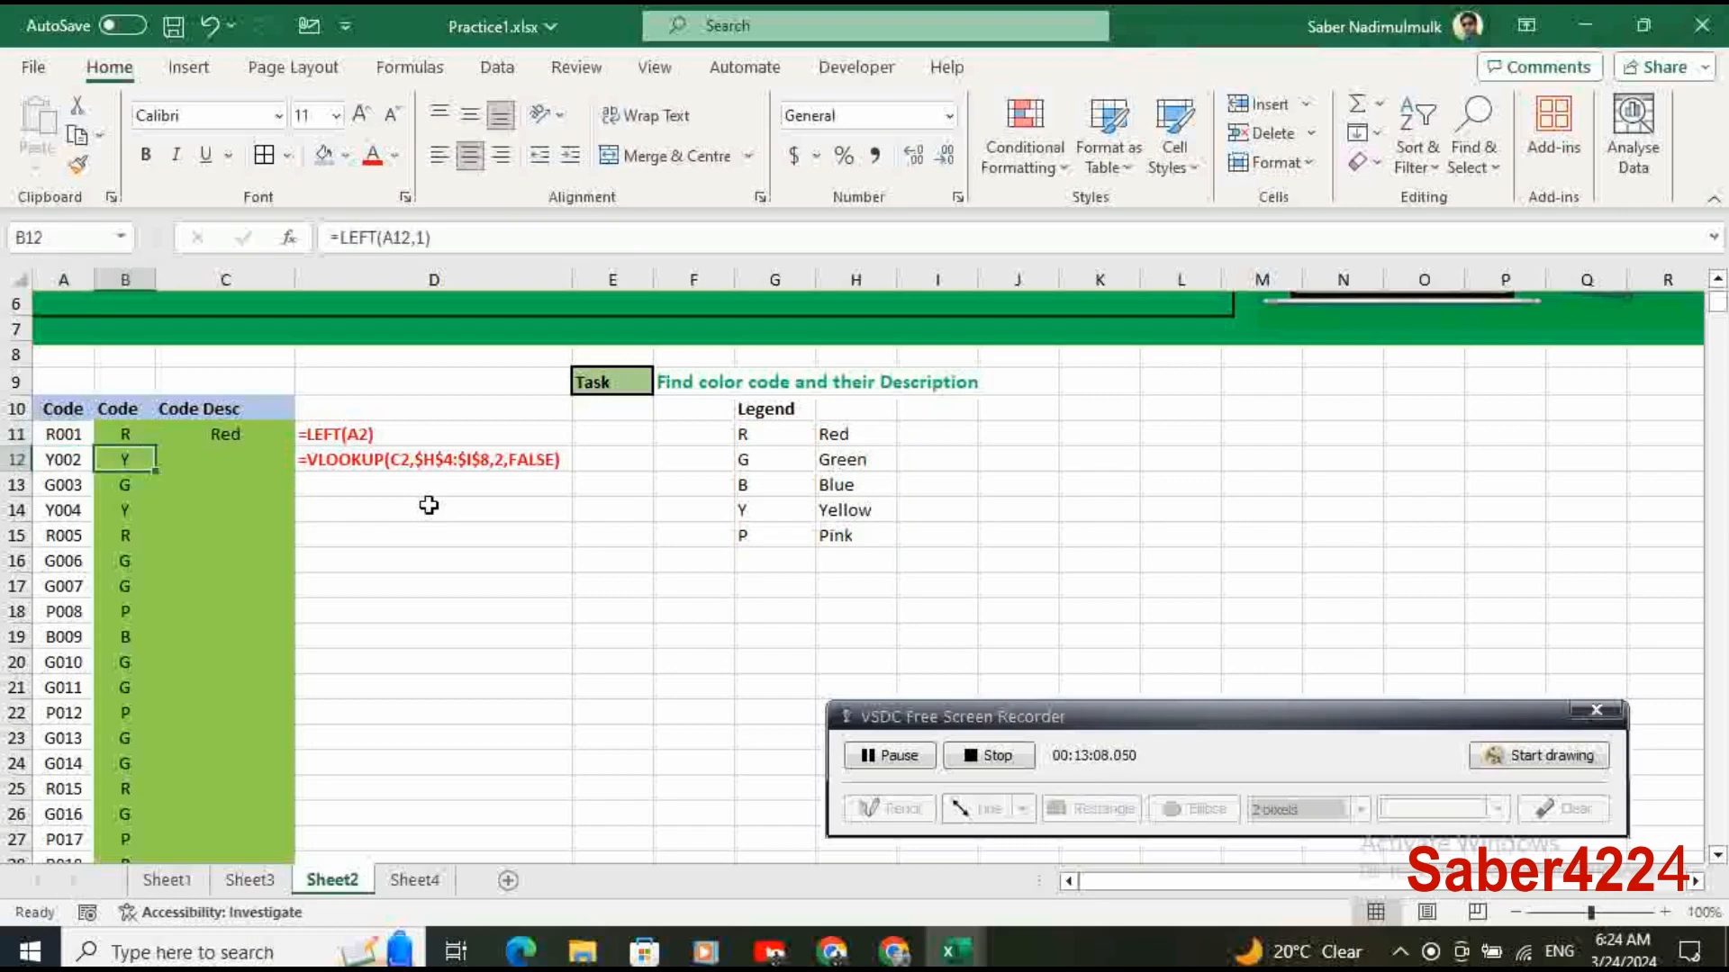
{"action": "key", "text": "Right"}
{"action": "key", "text": "Down"}
{"action": "key", "text": "Down"}
{"action": "key", "text": "Up"}
{"action": "key", "text": "Up"}
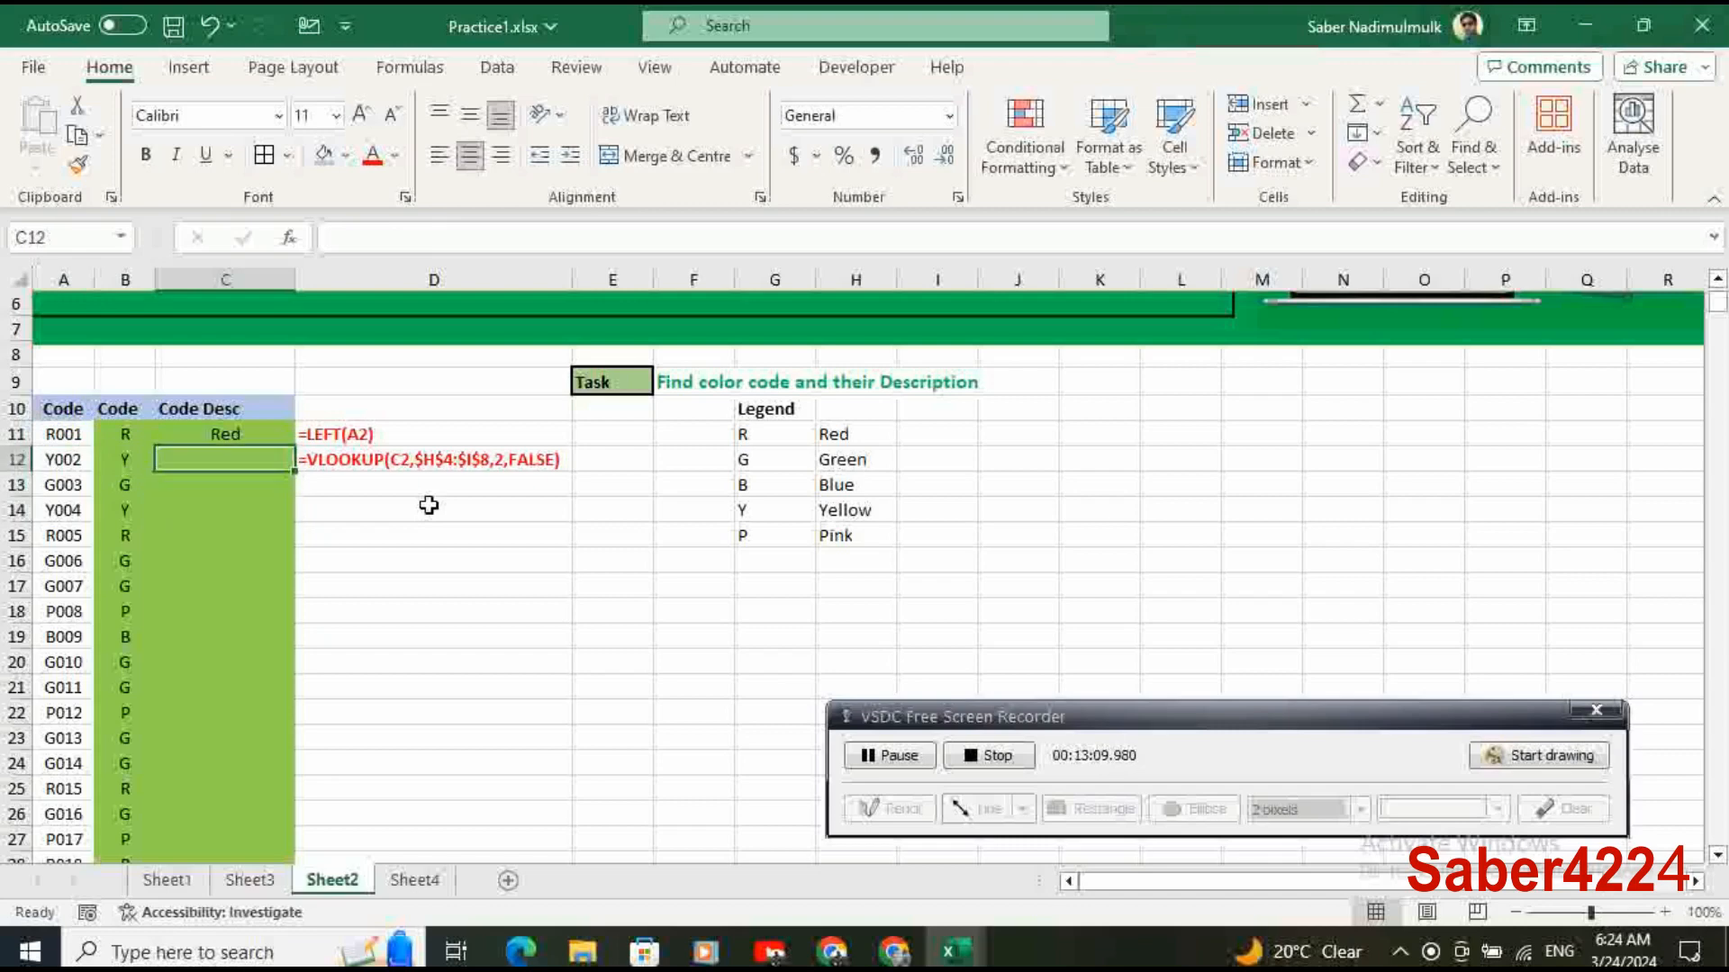
Copy the VLOOKUP formula from C11 down column C alongside all the codes.
{"action": "key", "text": "Up"}
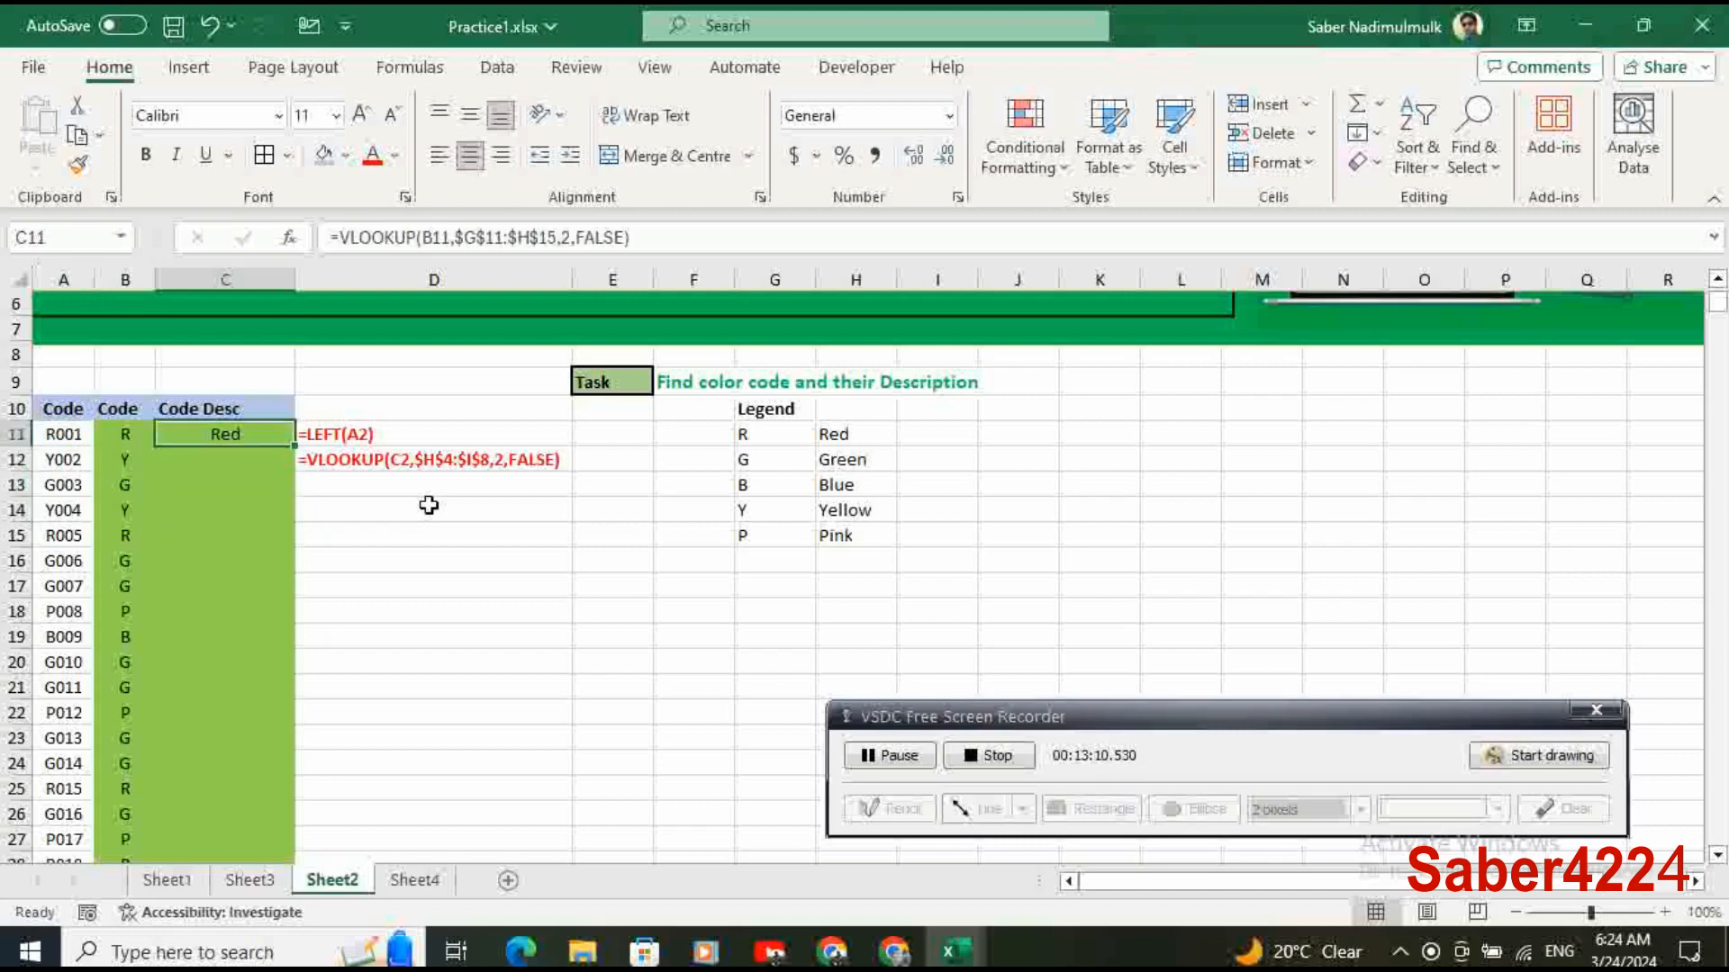
{"action": "double_click", "coordinate": [294, 448]}
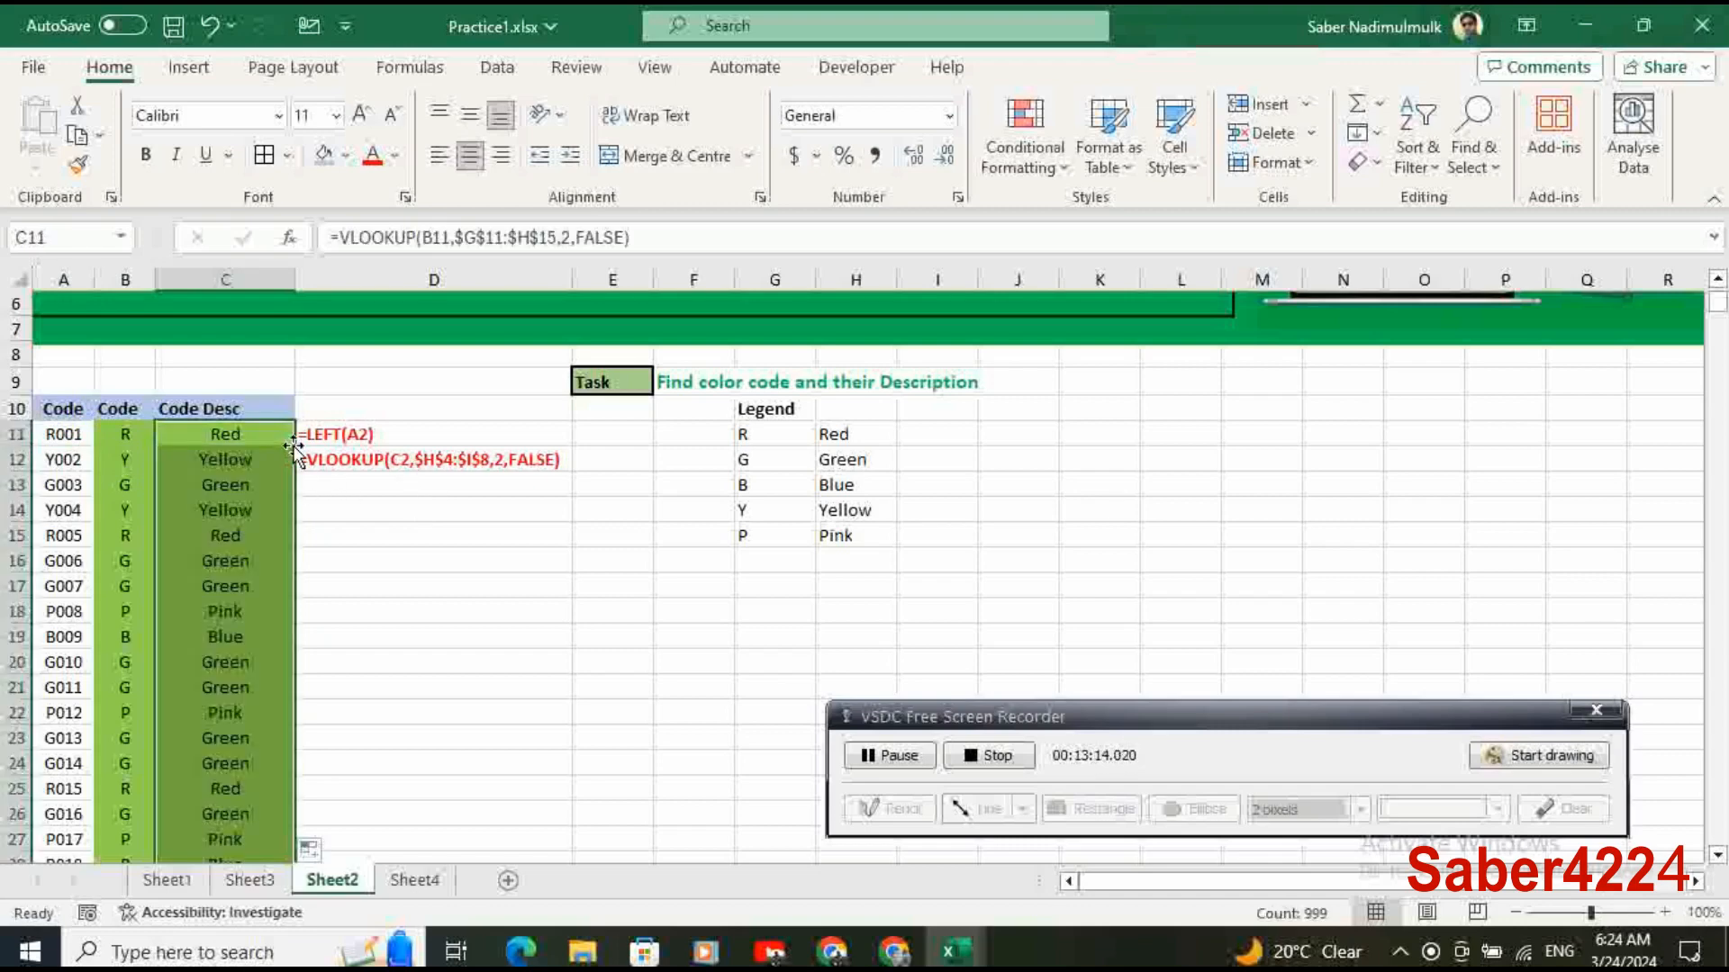
Check the copied VLOOKUP descriptions in column C down to the last code row, and return to the first formula in C11.
{"action": "left_click", "coordinate": [250, 608]}
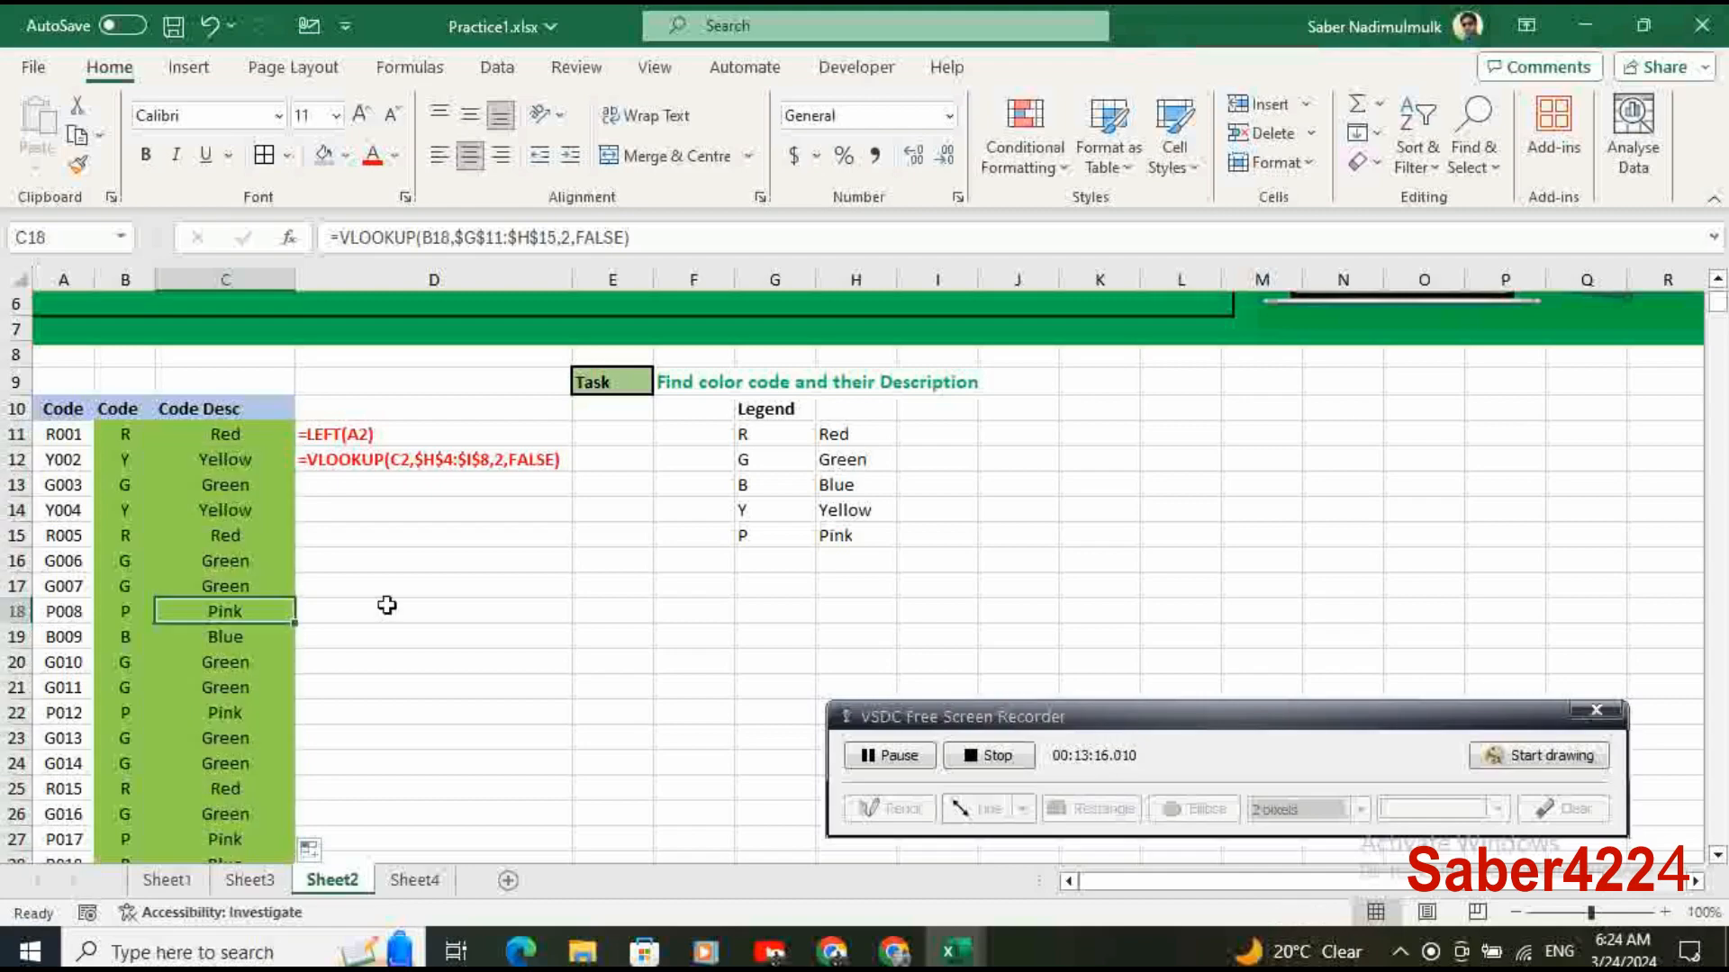
{"action": "key", "text": "ctrl+Down"}
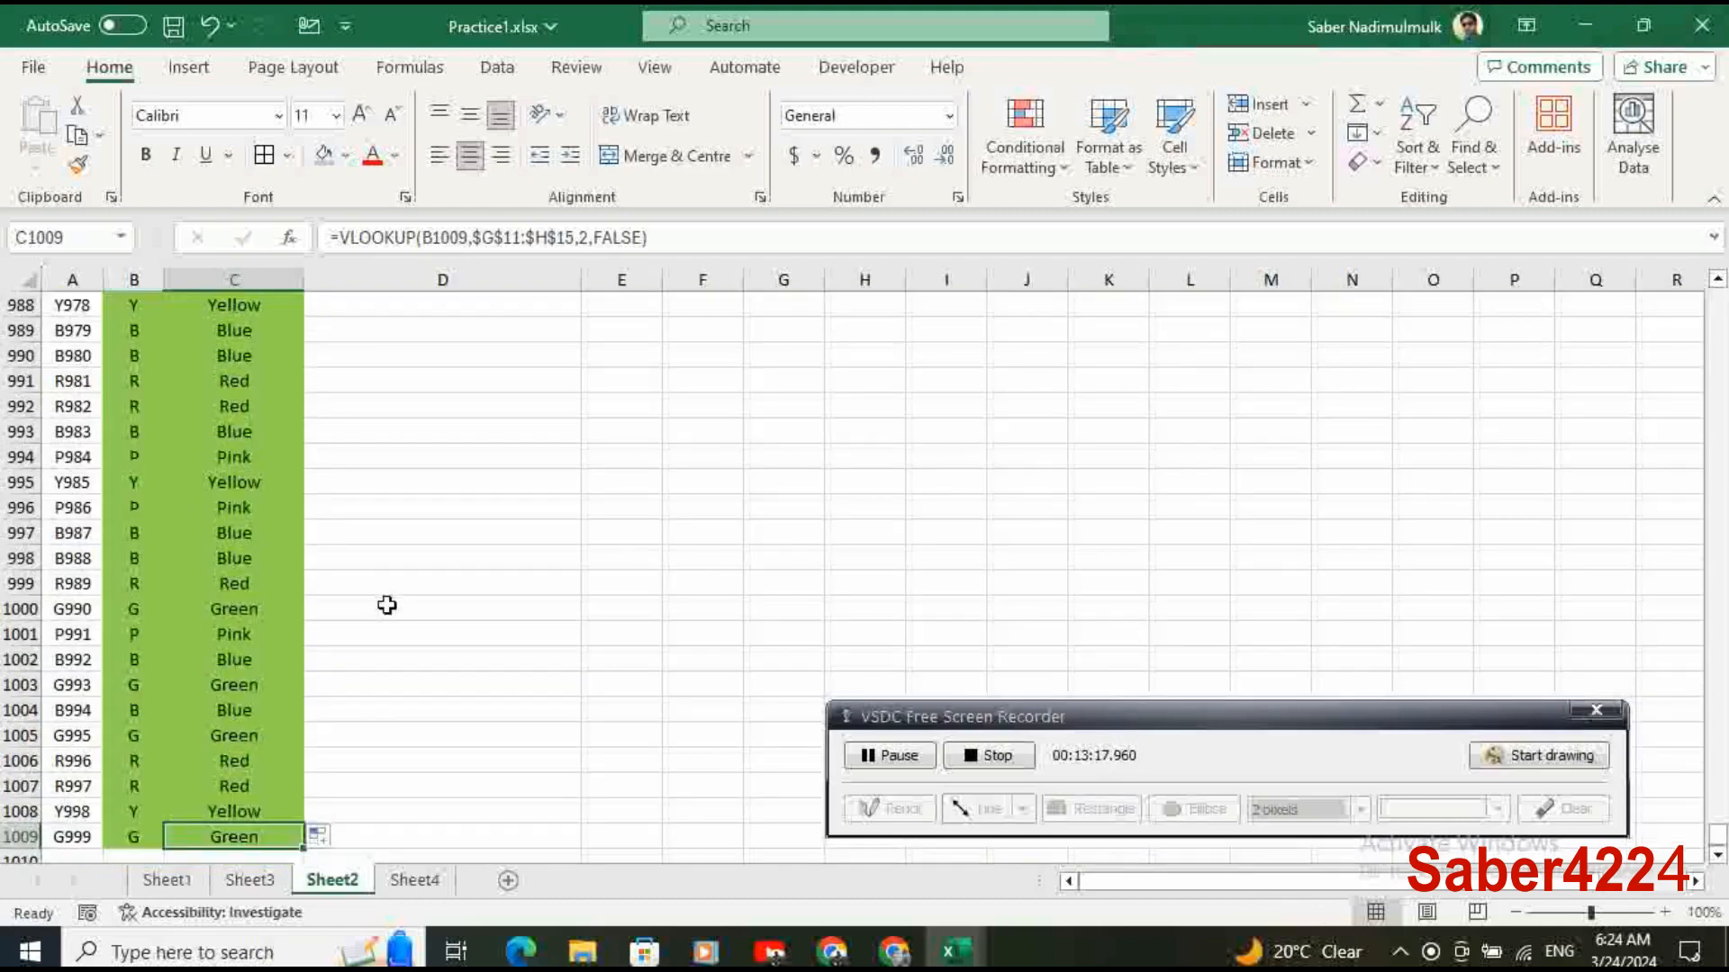
{"action": "key", "text": "ctrl+Up"}
{"action": "key", "text": "Up"}
{"action": "key", "text": "Up"}
{"action": "key", "text": "Up"}
{"action": "key", "text": "Up"}
{"action": "key", "text": "Up"}
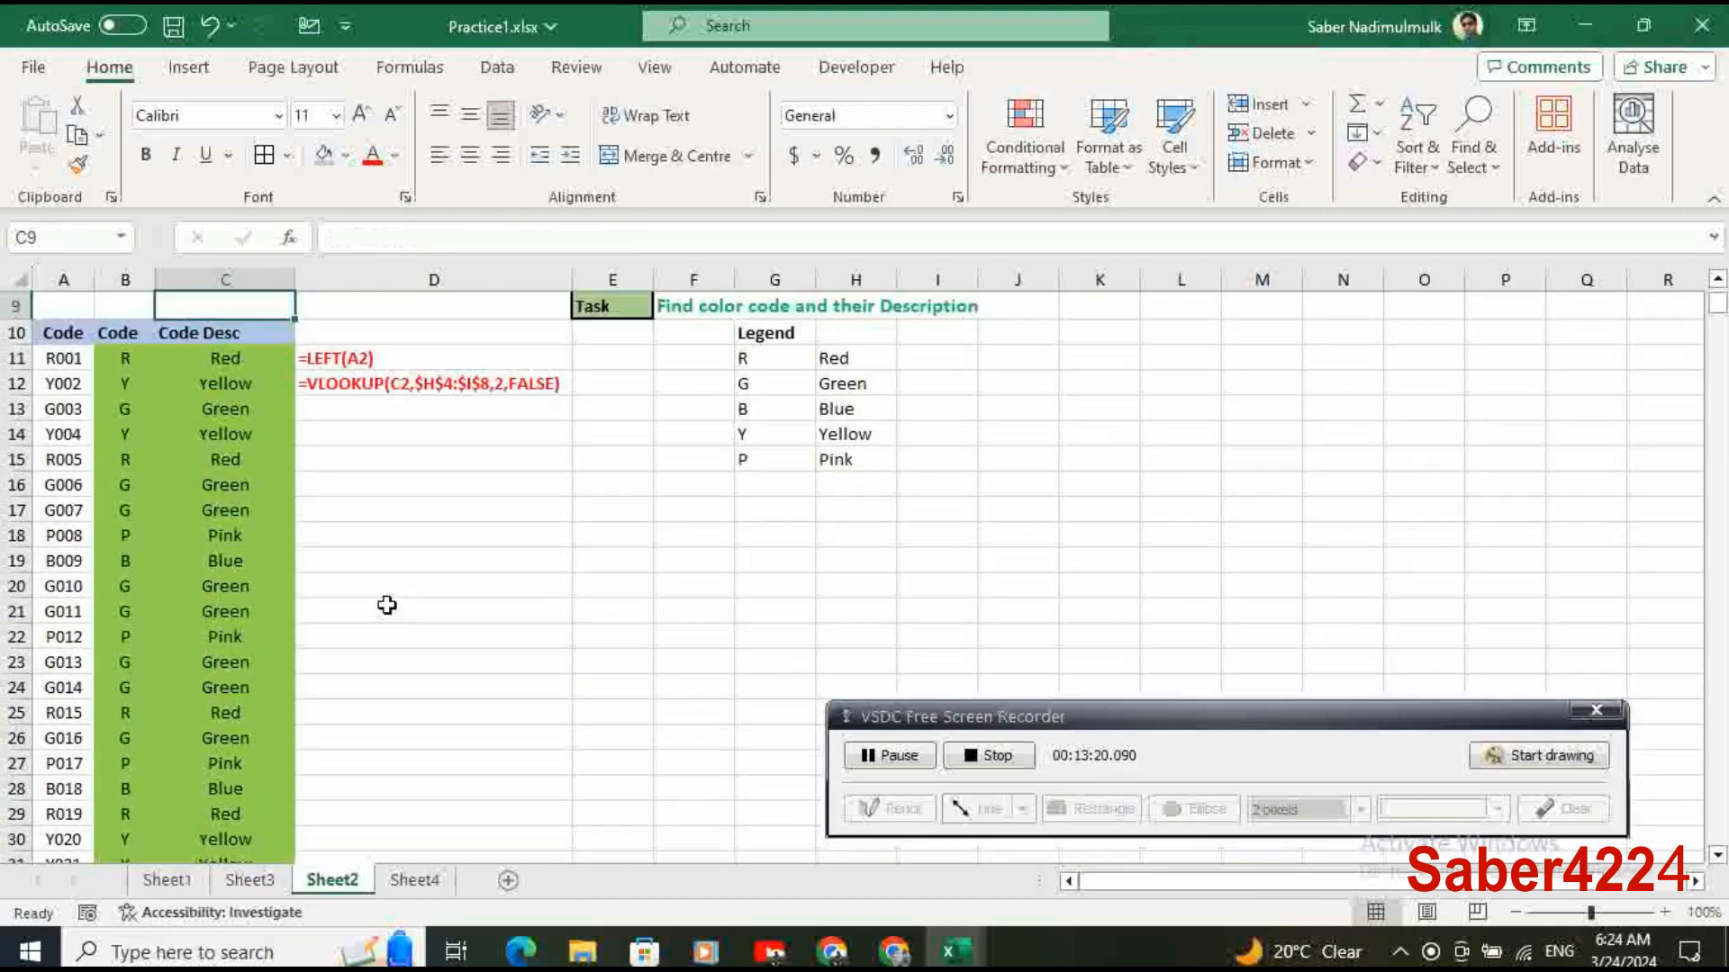
{"action": "key", "text": "Up"}
{"action": "key", "text": "Up"}
{"action": "key", "text": "Up"}
{"action": "key", "text": "Up"}
{"action": "key", "text": "Down"}
{"action": "key", "text": "Down"}
{"action": "key", "text": "Down"}
{"action": "key", "text": "Down"}
{"action": "key", "text": "Down"}
{"action": "key", "text": "Down"}
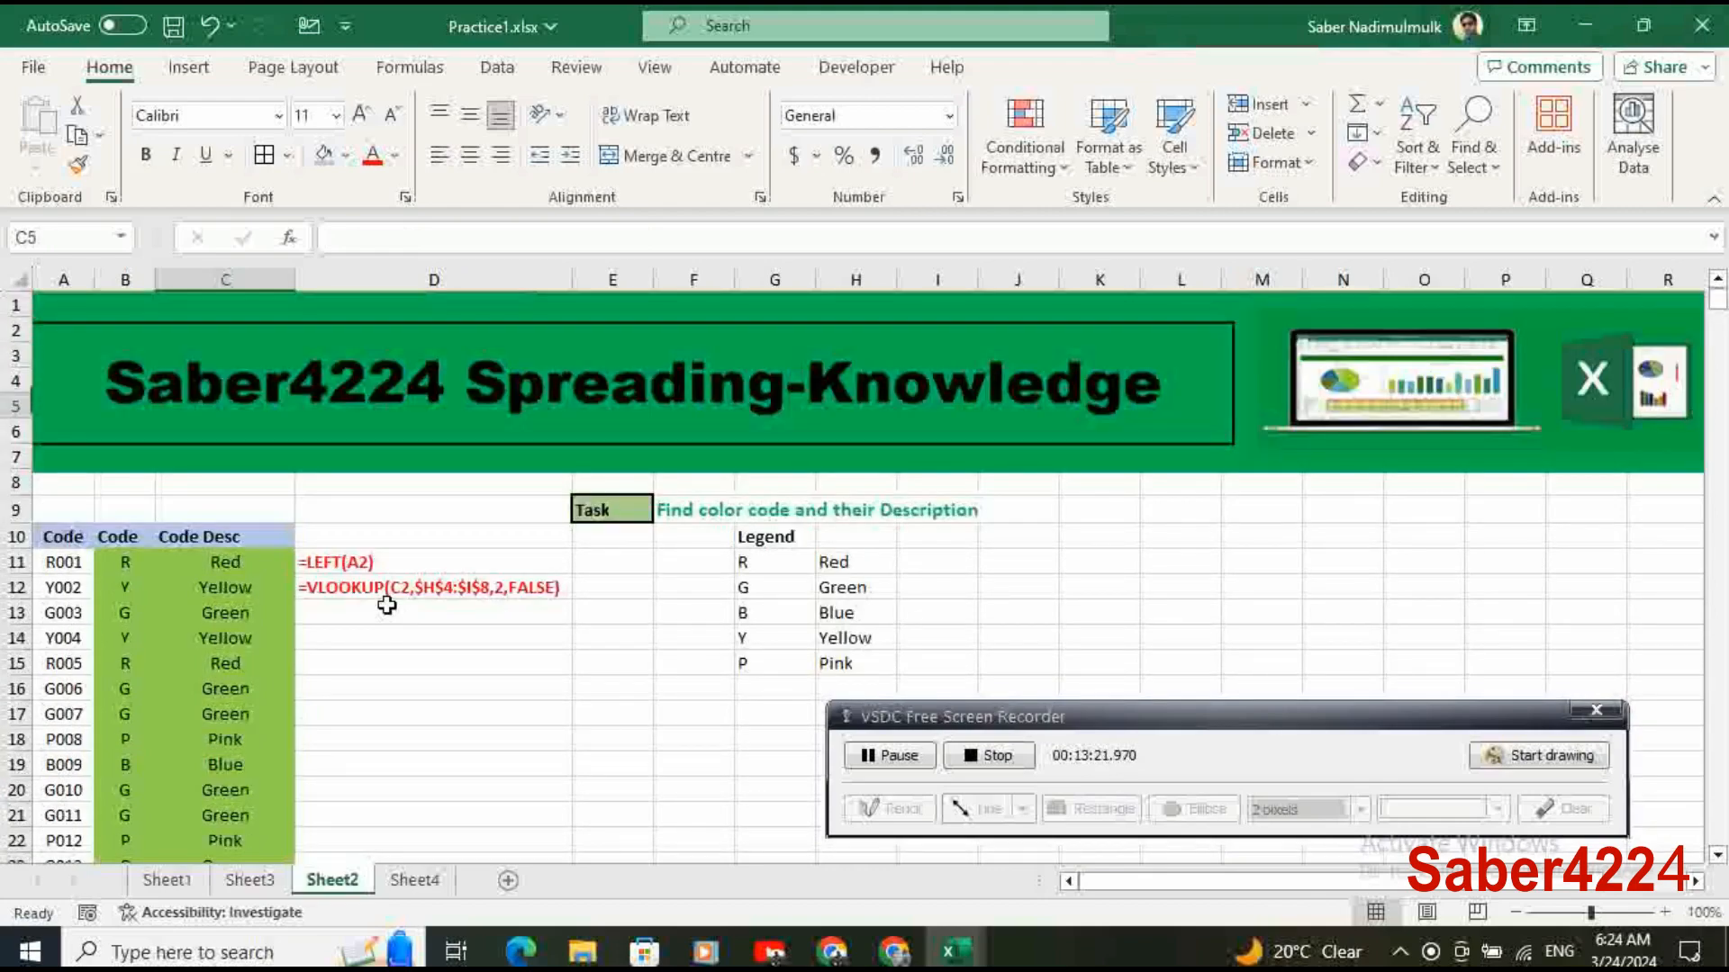
{"action": "key", "text": "Down"}
{"action": "key", "text": "Down"}
{"action": "key", "text": "Down"}
{"action": "key", "text": "Down"}
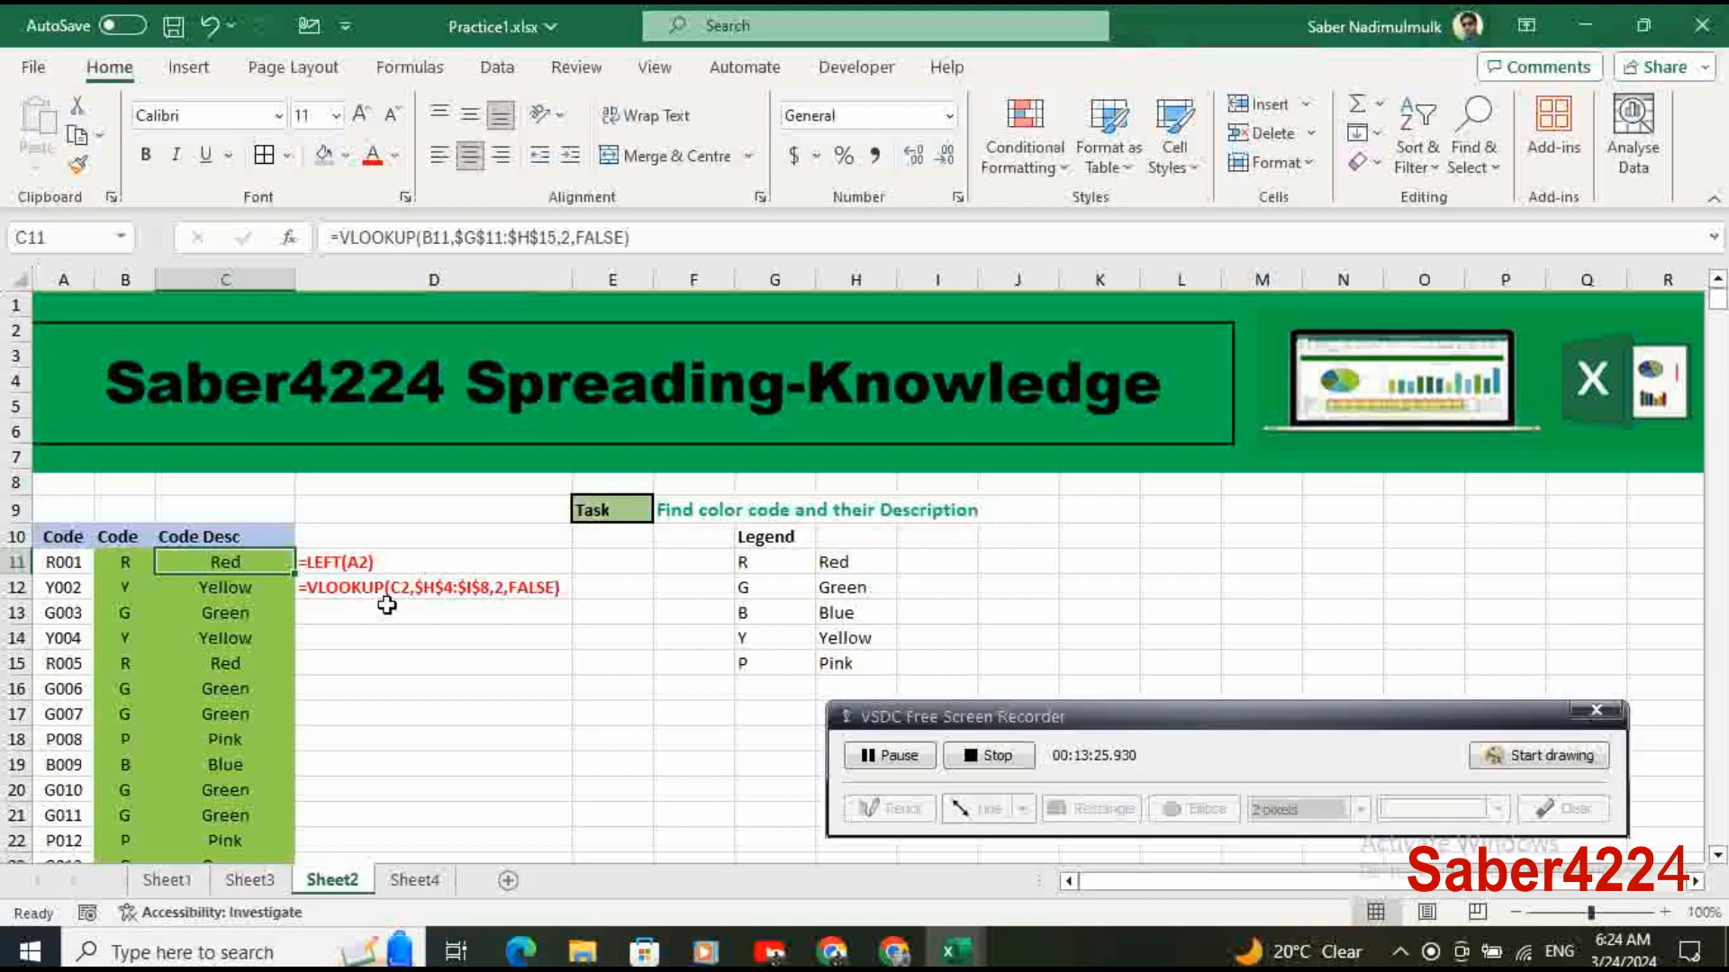
{"action": "key", "text": "ctrl+Down"}
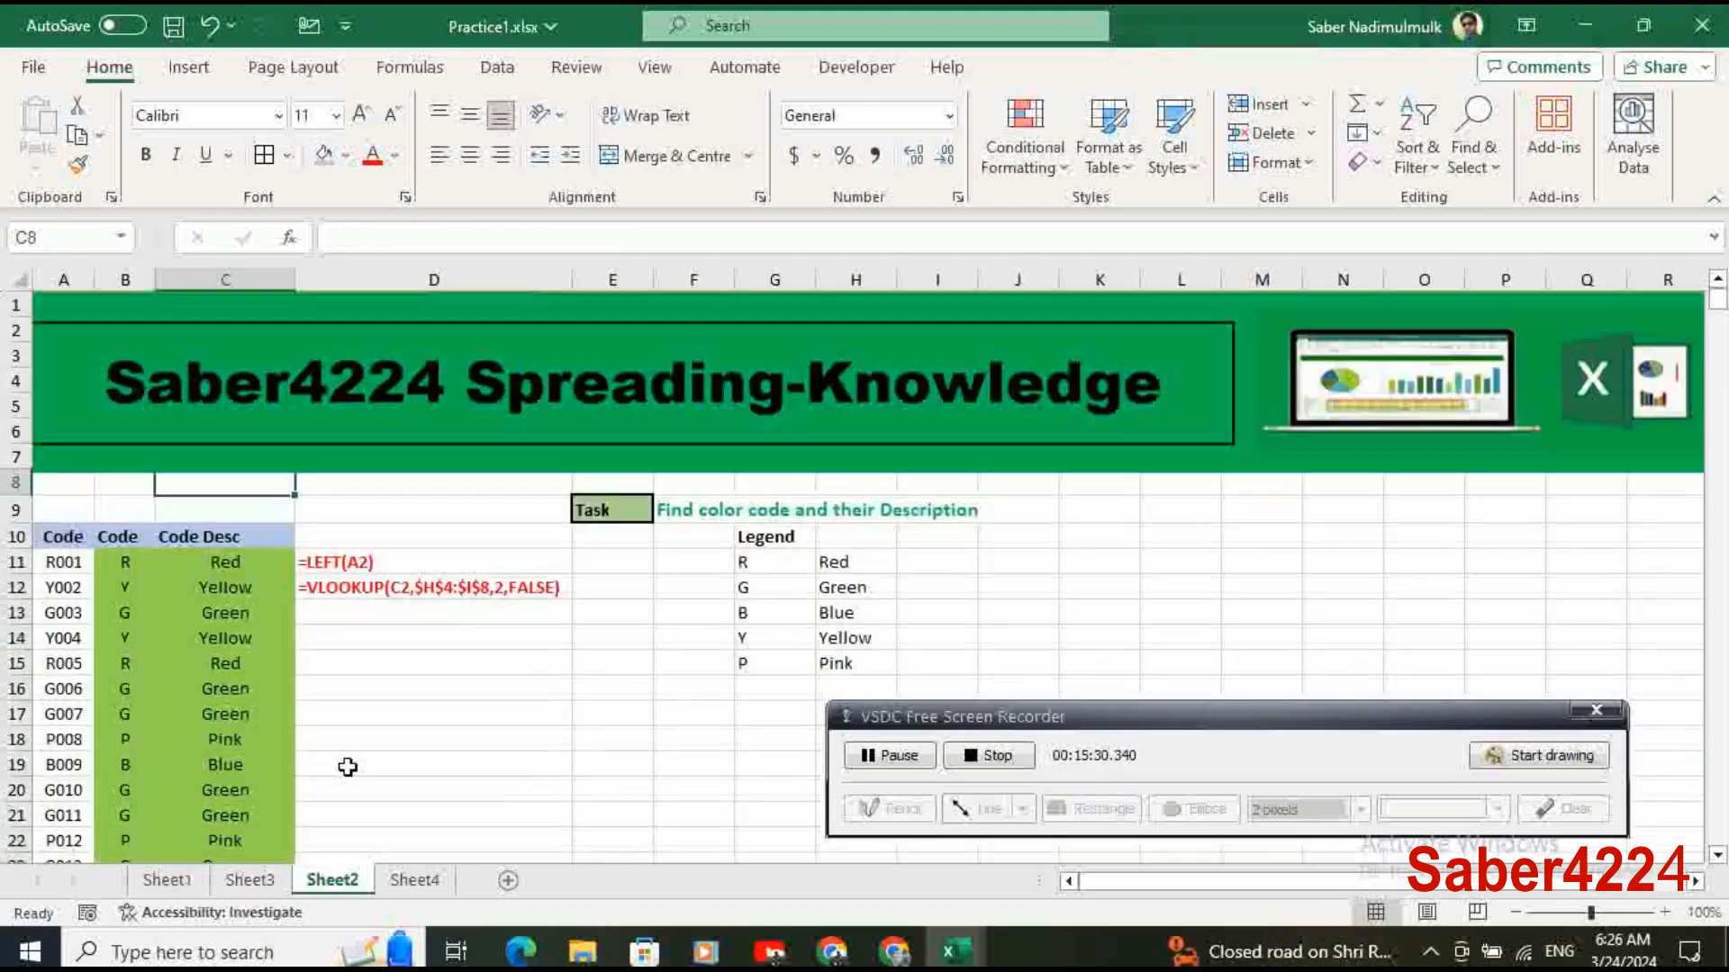
{"action": "key", "text": "Up"}
{"action": "key", "text": "Down"}
{"action": "key", "text": "Left"}
{"action": "key", "text": "Left"}
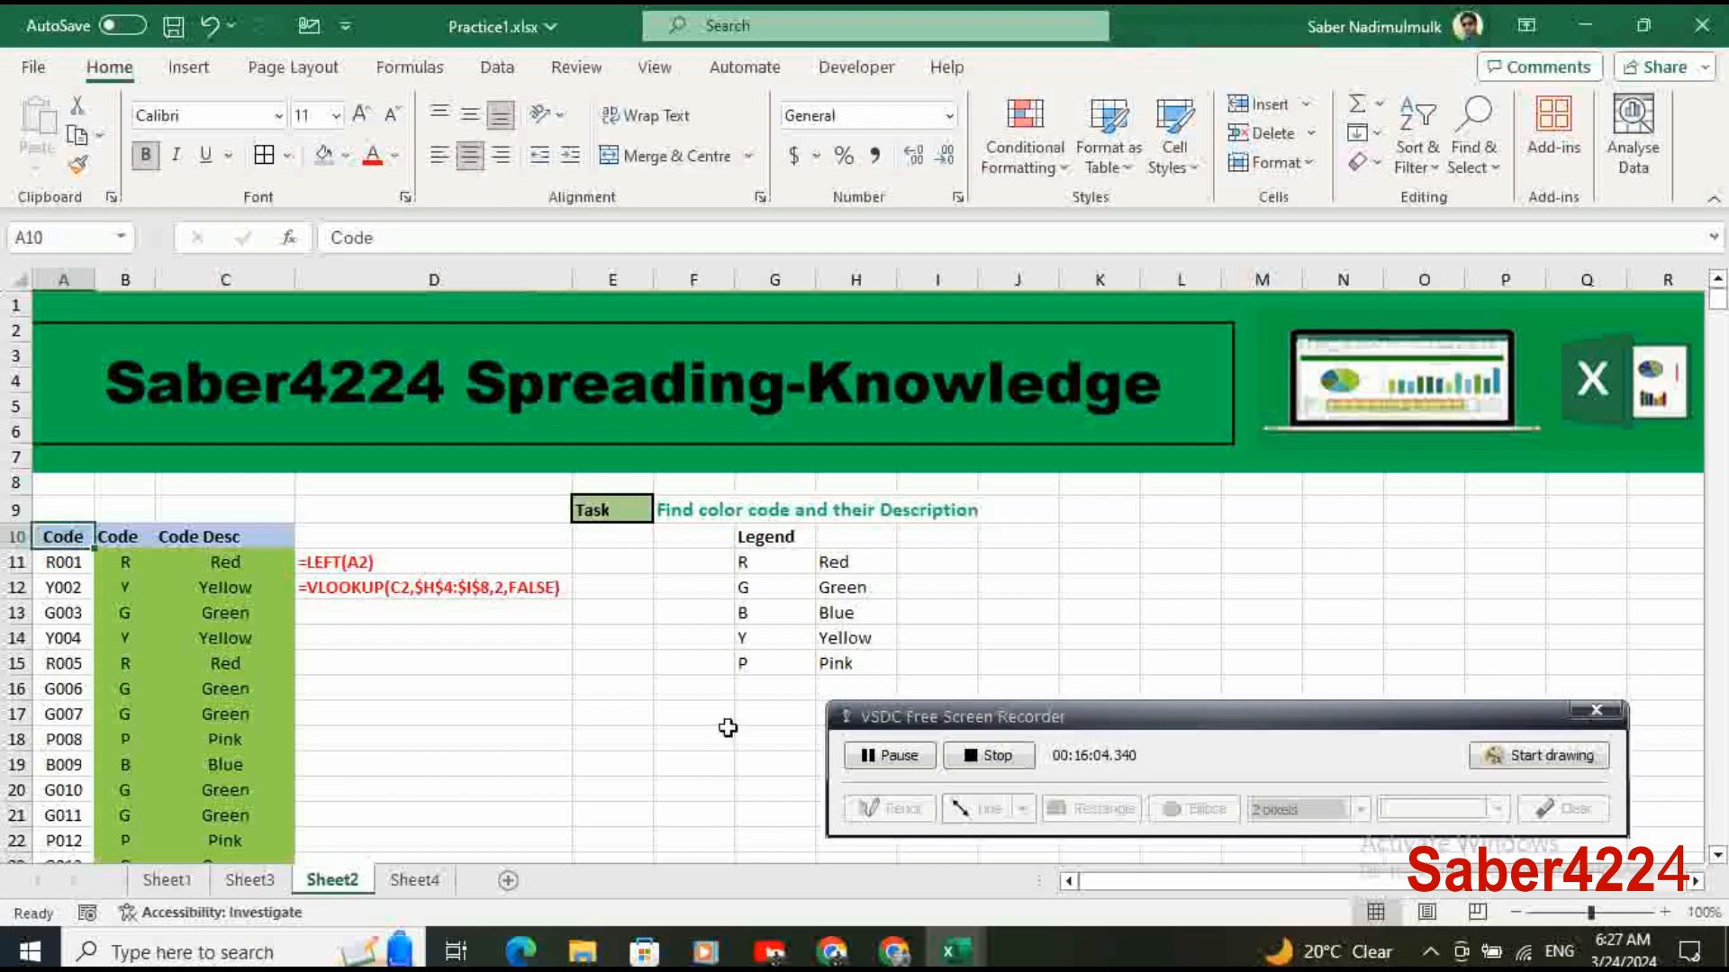
{"action": "left_click", "coordinate": [1029, 767]}
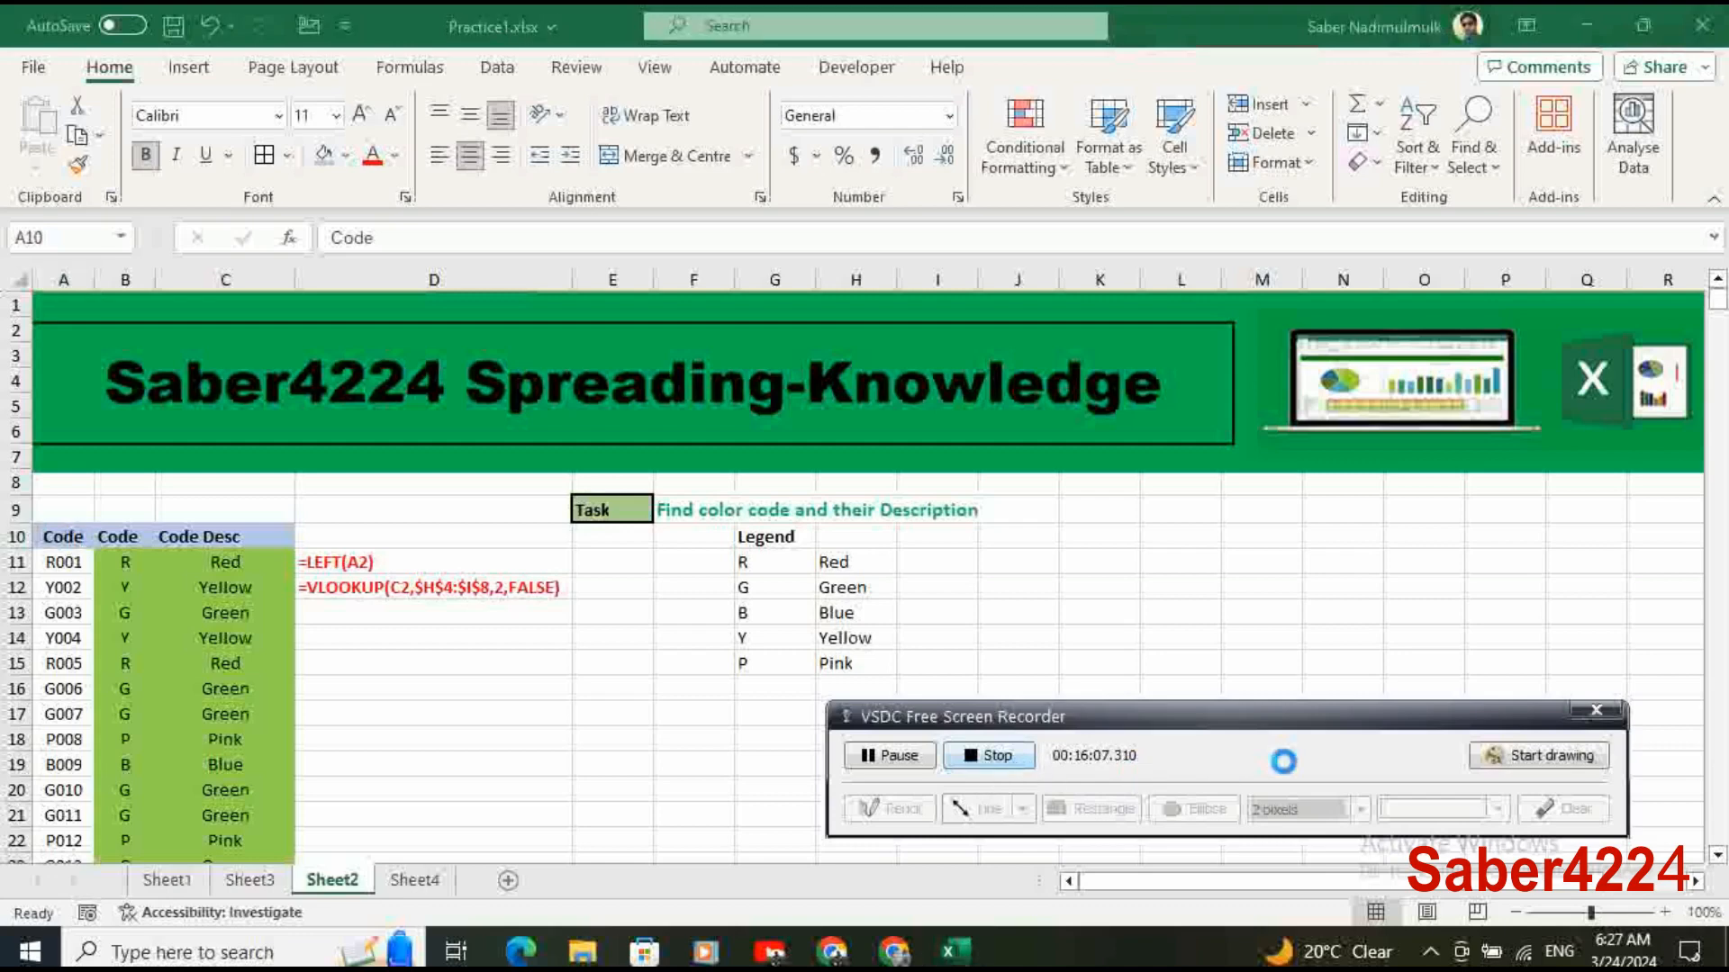